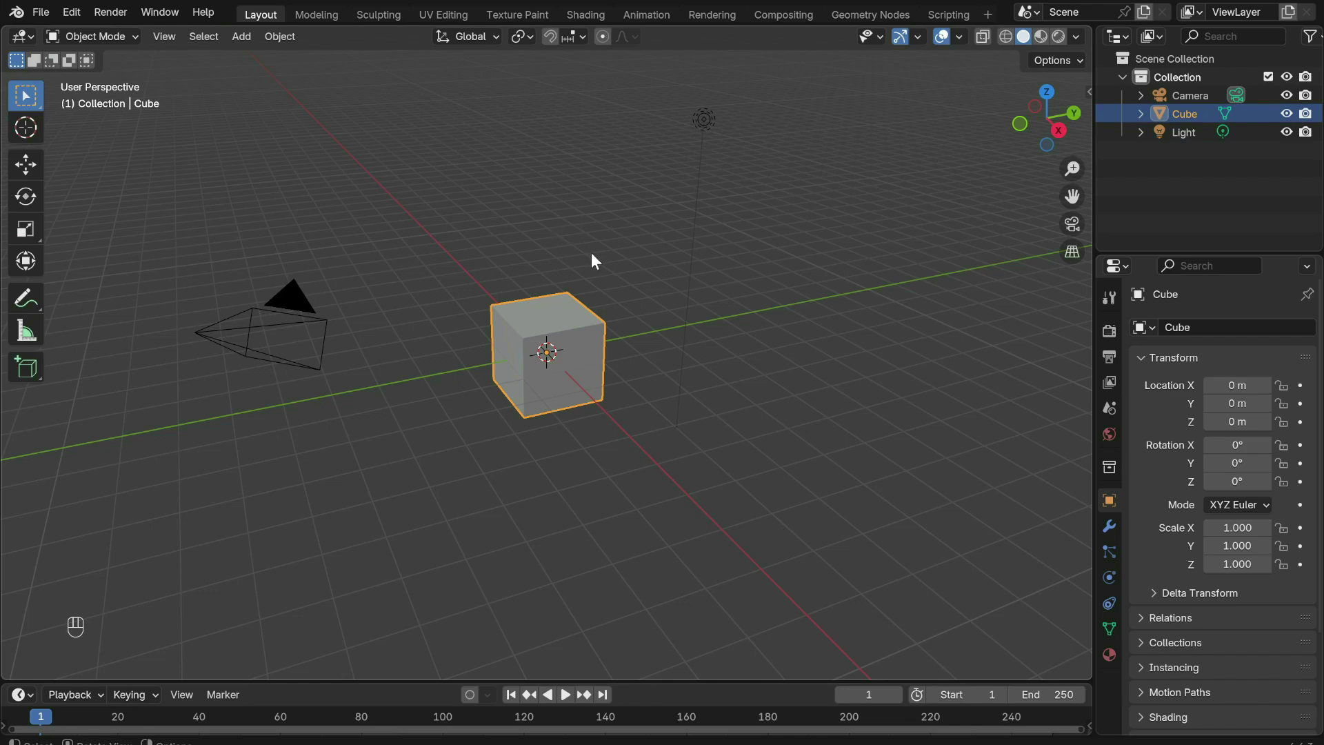
# Step: Delete all the default scene objects and add a new cube mesh
pyautogui.press('a')
pyautogui.press('x')
pyautogui.click(591, 256)
pyautogui.hotkey('shift', 'a')
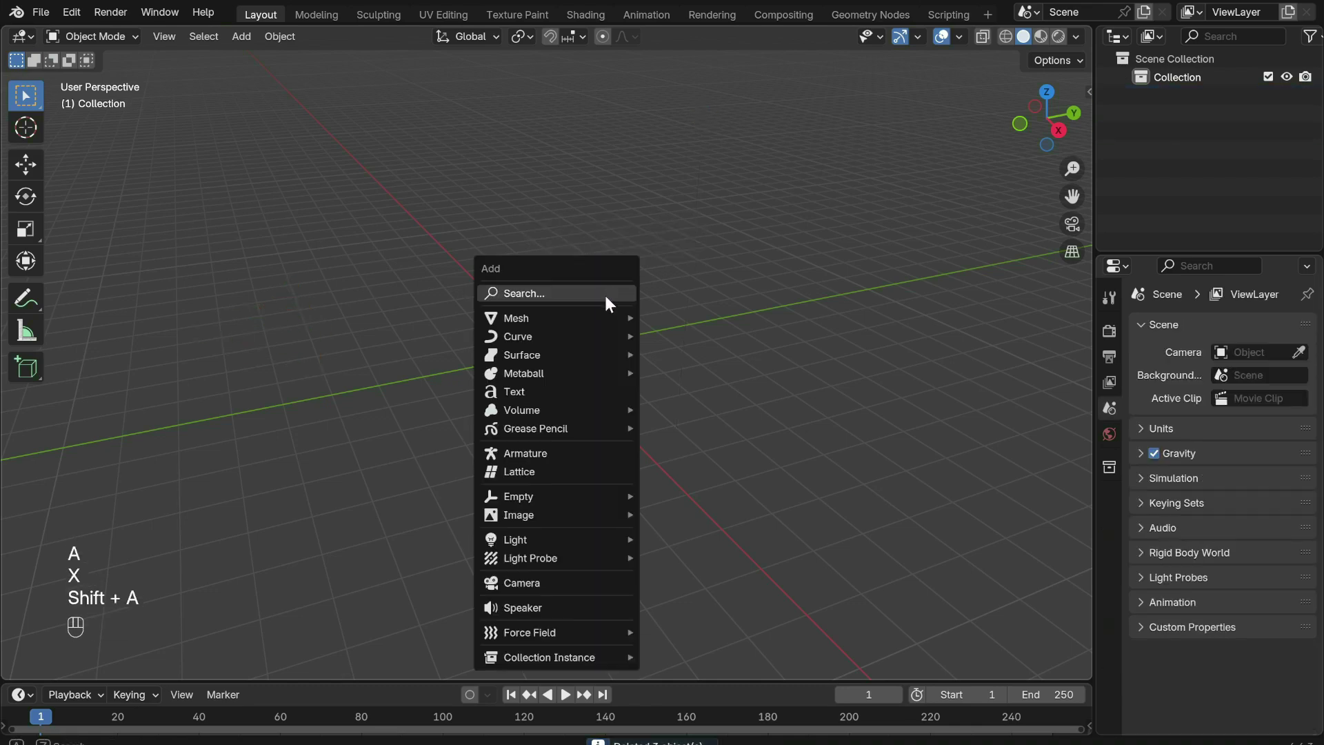
pyautogui.moveTo(607, 318)
pyautogui.click(709, 338)
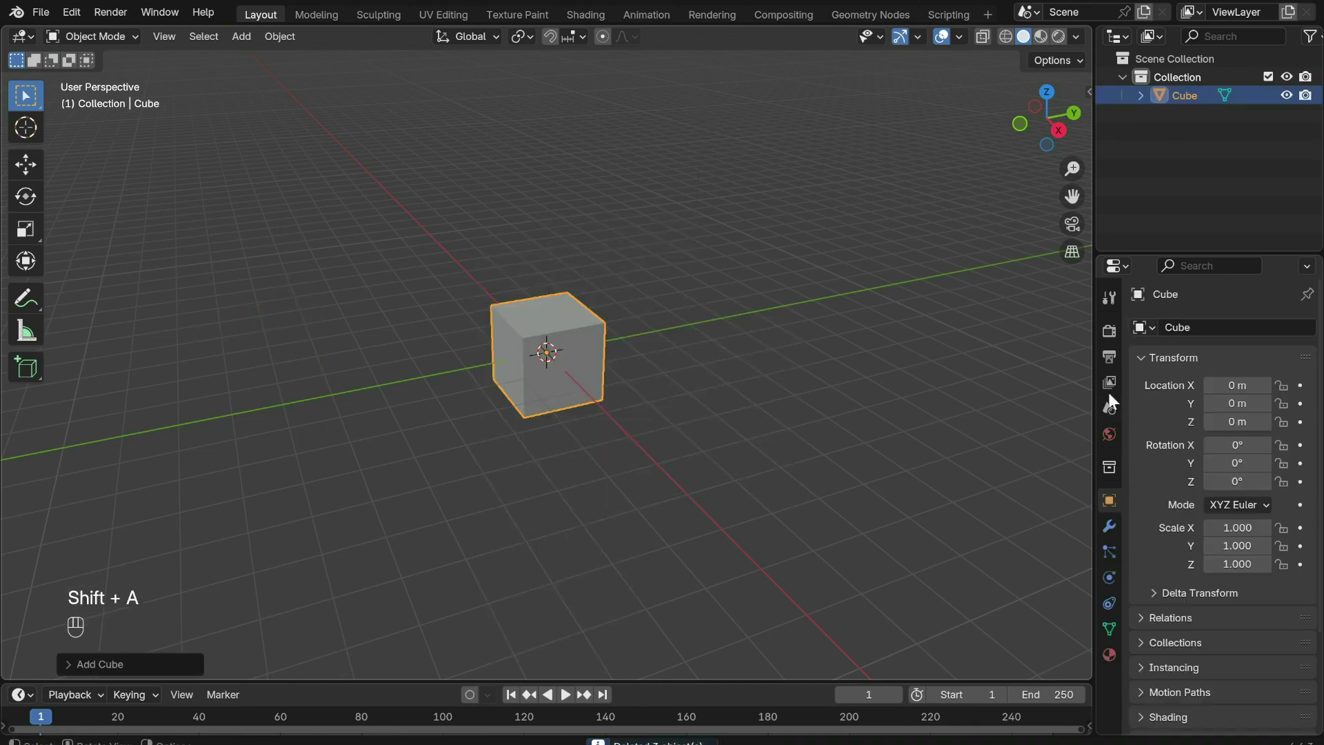
# Step: Add a Subdivision Surface modifier to the cube, raise its viewport level and apply it
pyautogui.click(1109, 526)
pyautogui.click(1193, 328)
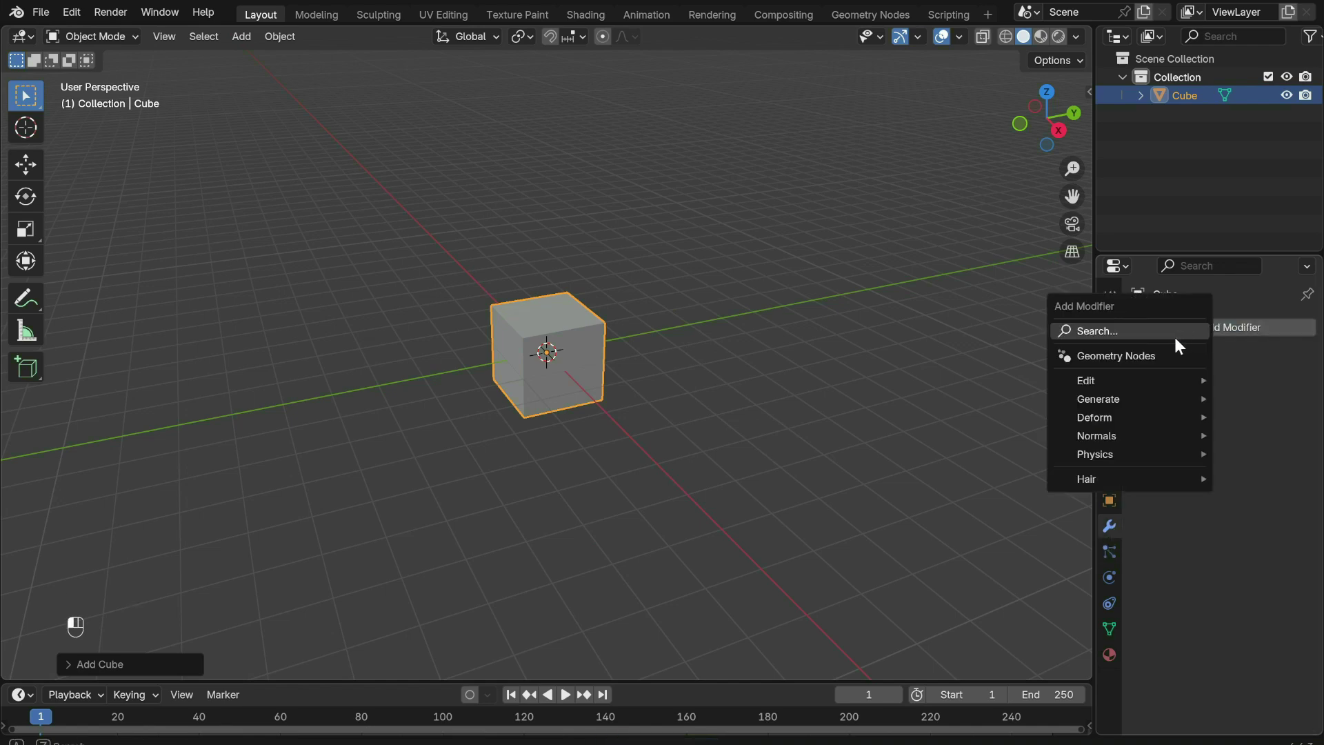
pyautogui.click(1169, 333)
pyautogui.write('sub')
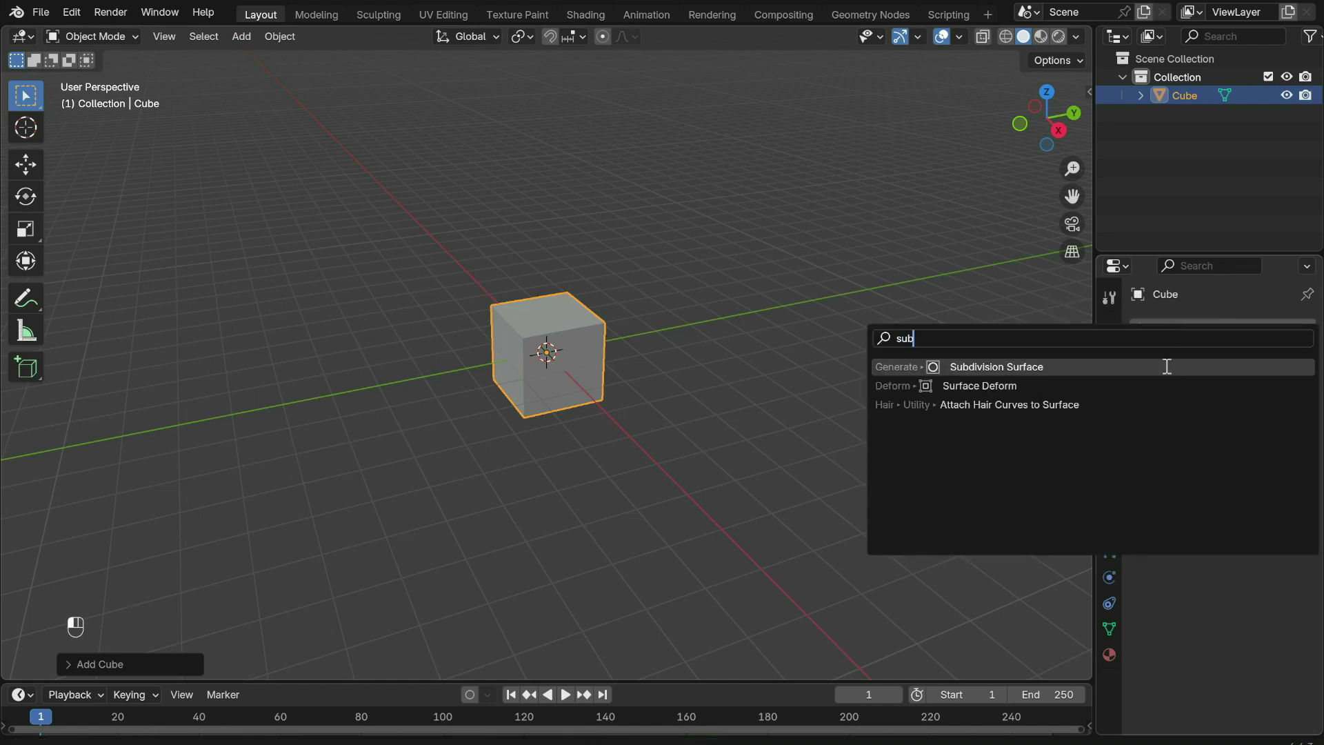
pyautogui.click(1167, 366)
pyautogui.click(1285, 409)
pyautogui.click(1265, 360)
pyautogui.click(1228, 380)
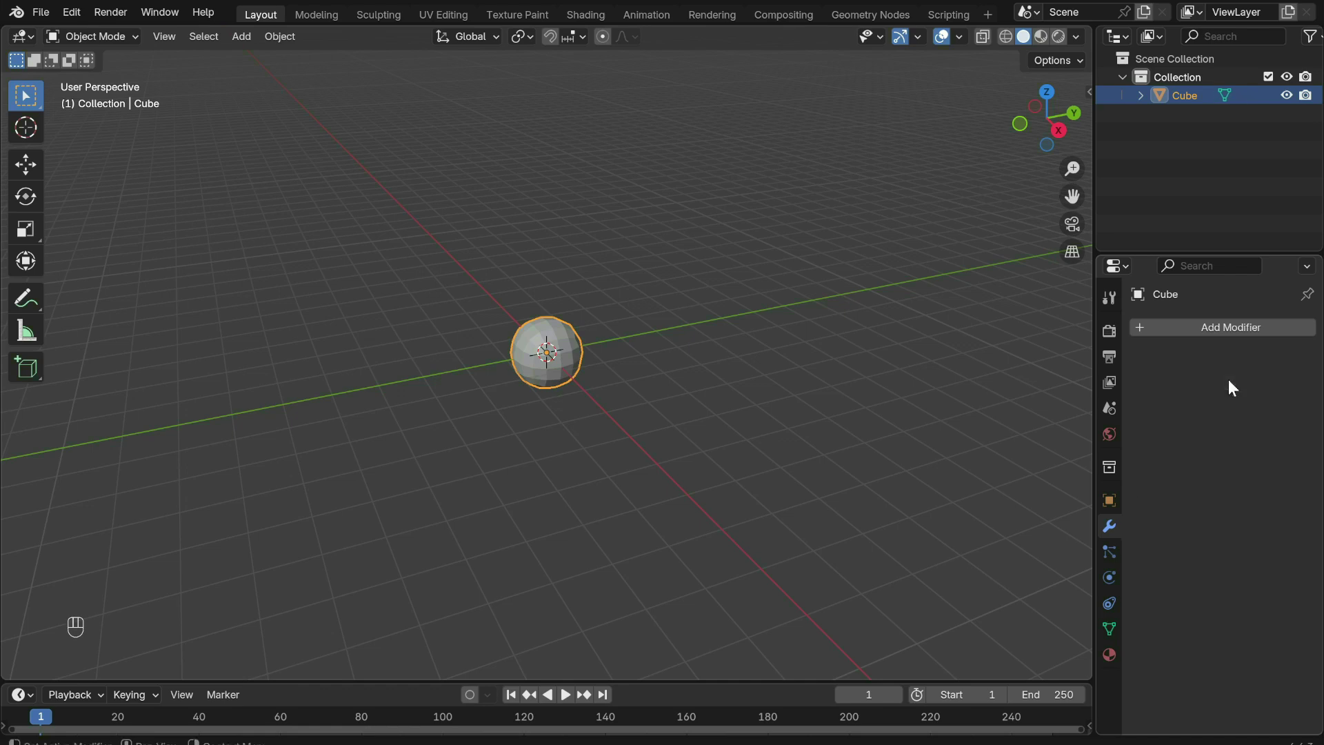
# Step: Add another Subdivision Surface modifier to the rounded cube and keep it unapplied
pyautogui.click(1156, 325)
pyautogui.click(1154, 330)
pyautogui.click(1114, 359)
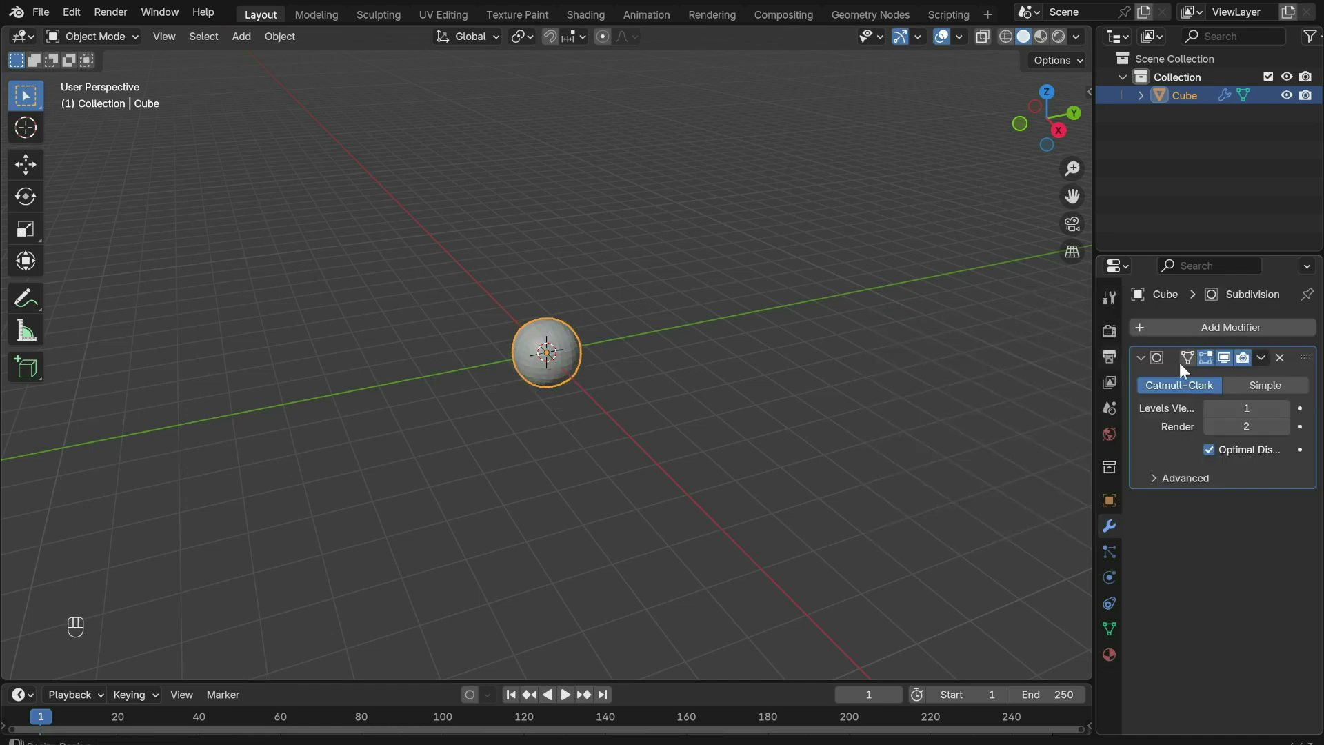
# Step: In Edit Mode from the right orthographic view, flatten the whole mesh slightly along Z
pyautogui.press('Tab')
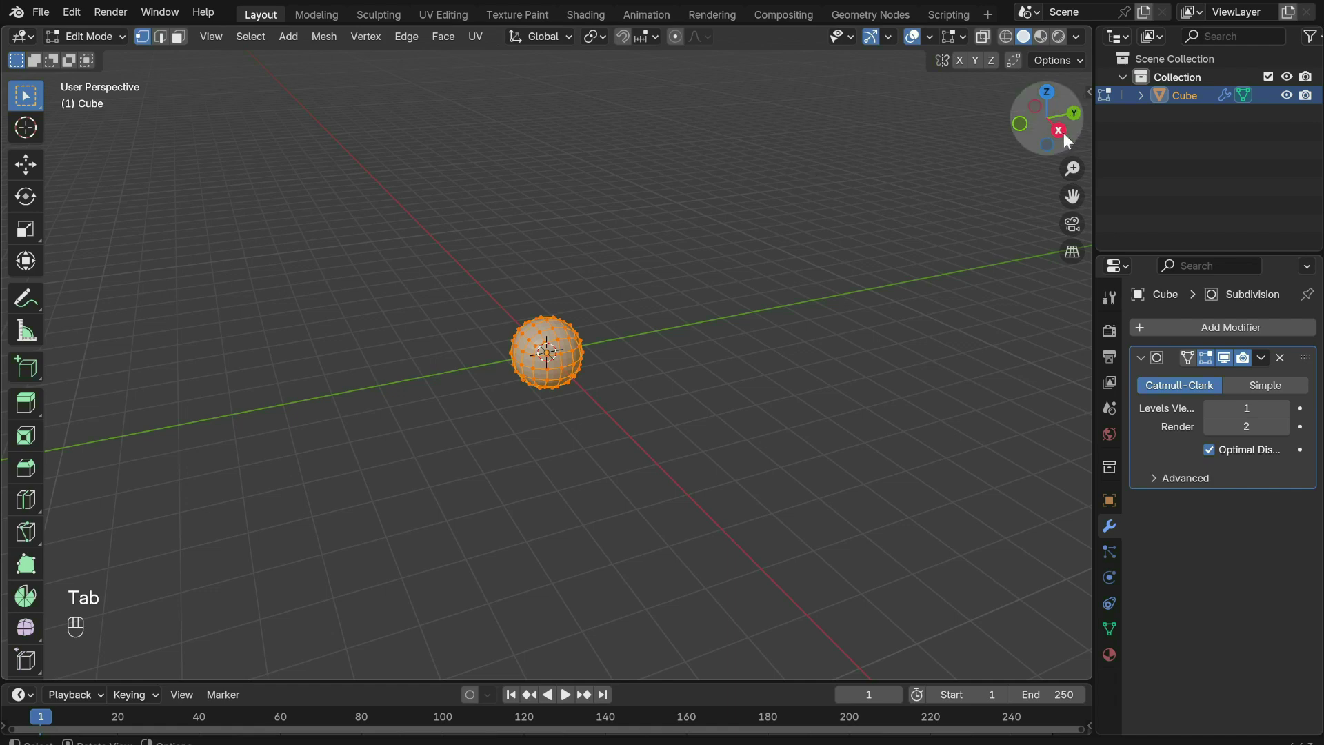
pyautogui.click(1058, 131)
pyautogui.scroll(3, 526, 365)
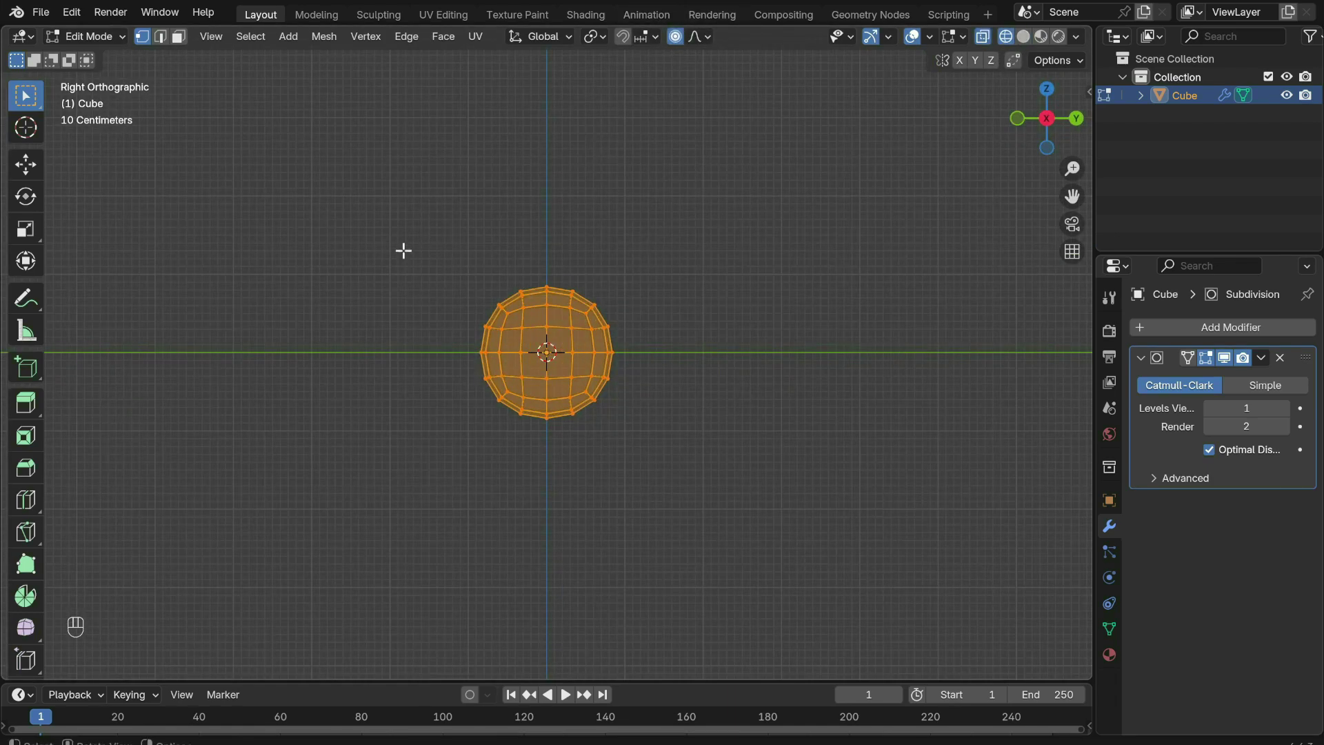
pyautogui.press('s')
pyautogui.press('z')
pyautogui.click(828, 515)
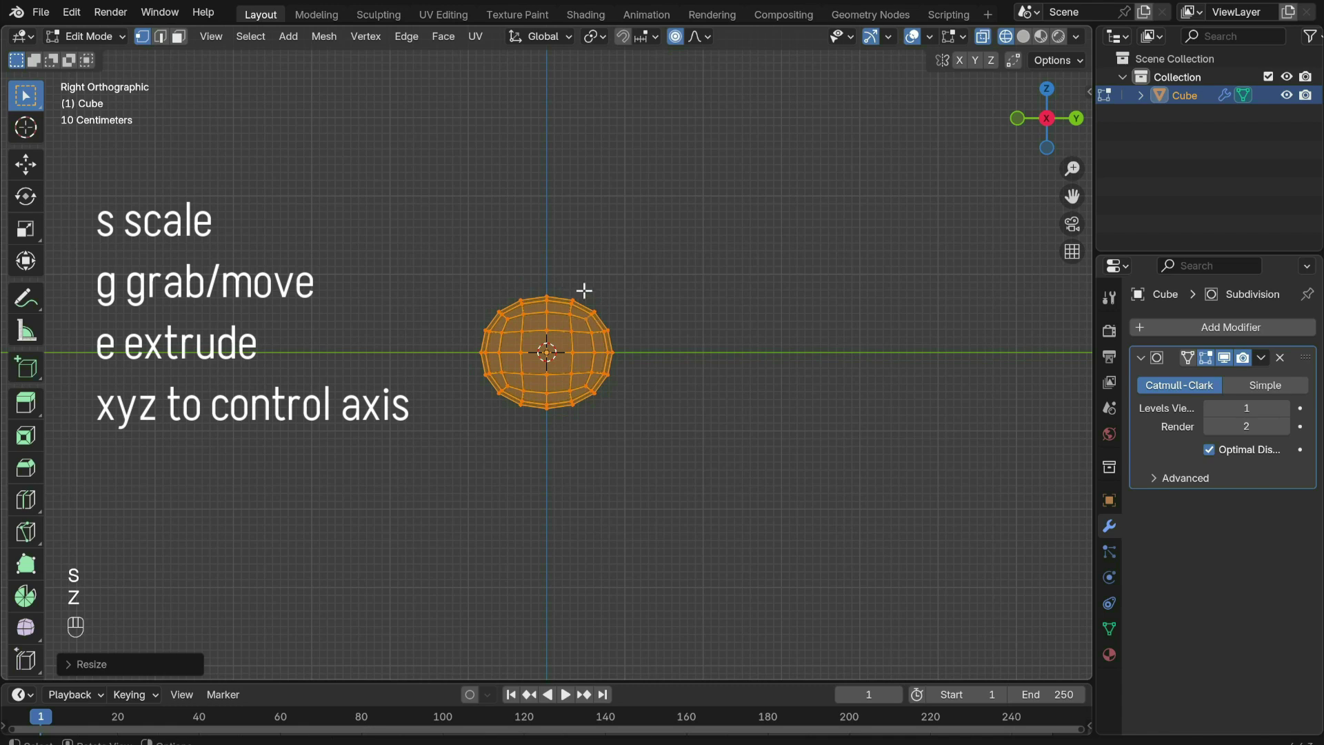
# Step: Extrude the vertices at the positive Y end twice along Y, the first time by about 0.57 m
pyautogui.moveTo(668, 425); pyautogui.dragTo(668, 425)
pyautogui.press('e')
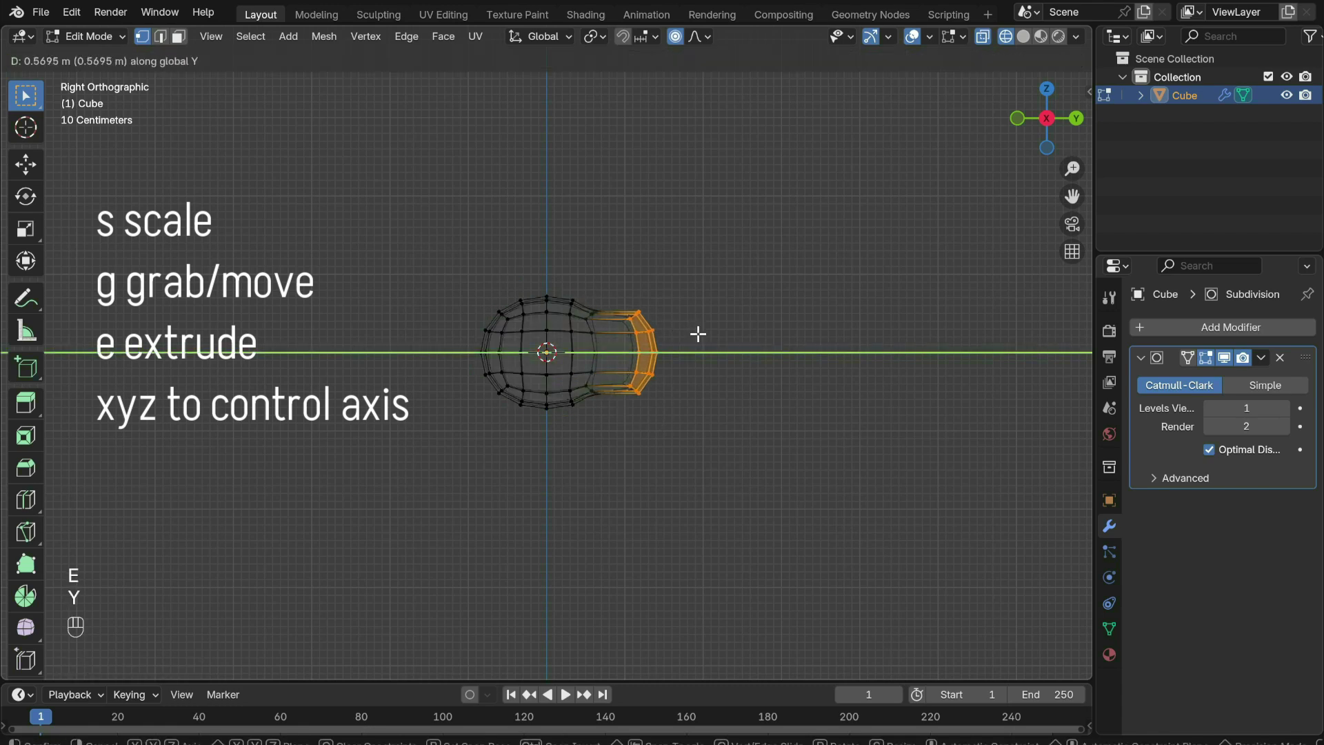
pyautogui.click(698, 334)
pyautogui.press('e')
pyautogui.press('y')
pyautogui.click(742, 337)
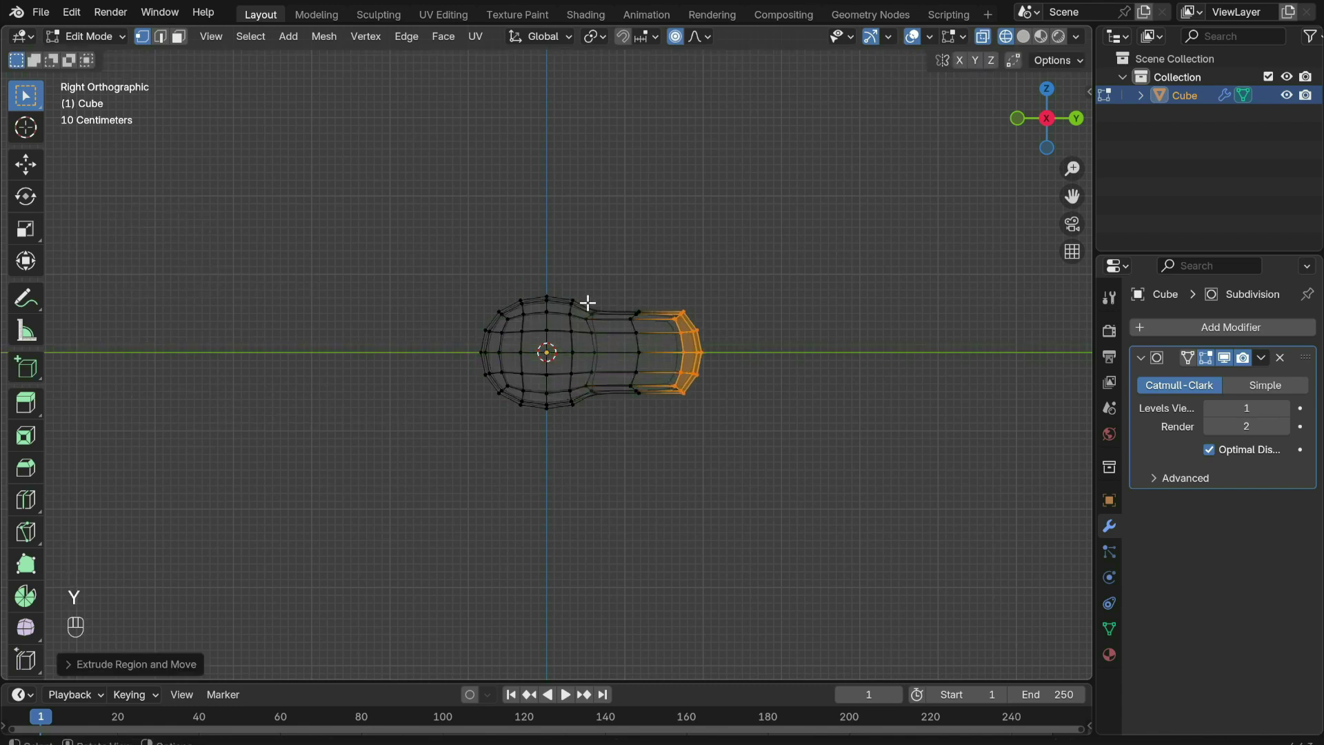
# Step: Shift the vertices behind the body along Y and scale the neighbouring loops down into a narrow tail neck
pyautogui.moveTo(612, 414); pyautogui.dragTo(612, 413)
pyautogui.press('g')
pyautogui.press('y')
pyautogui.click(857, 476)
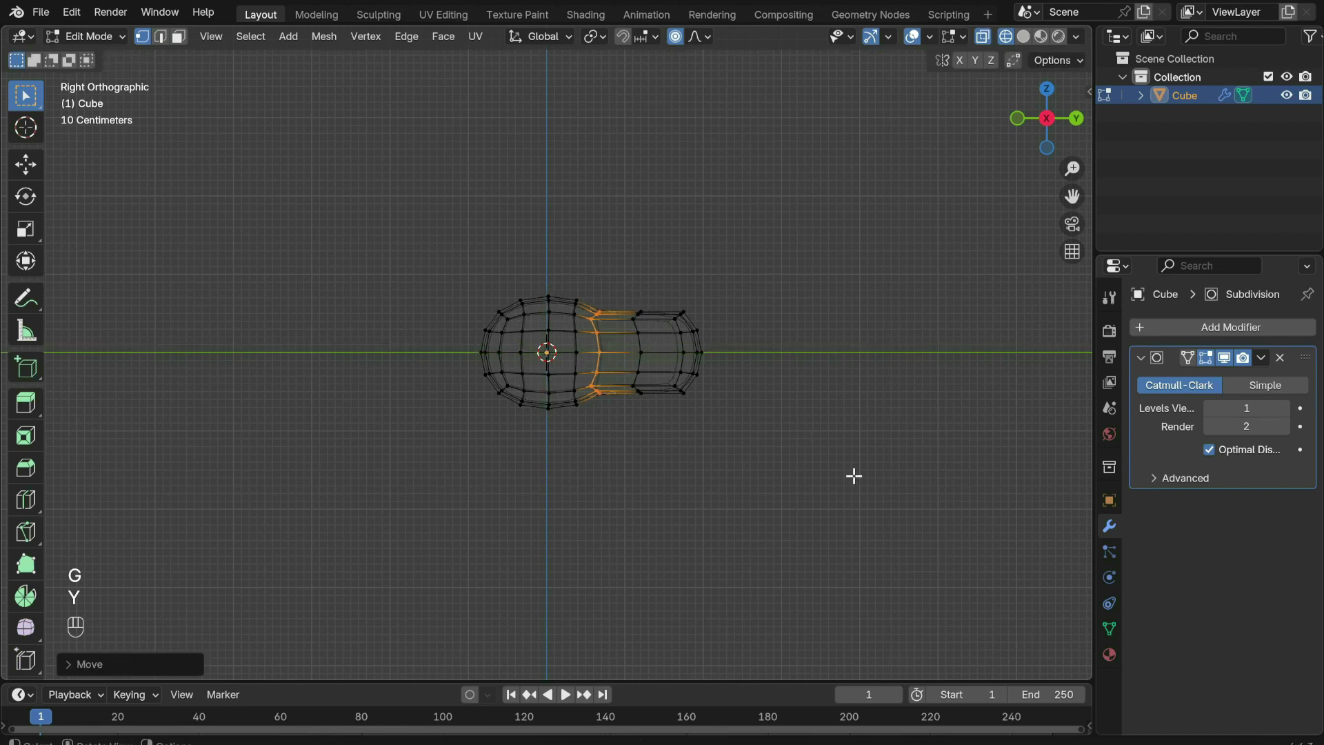
pyautogui.press('s')
pyautogui.click(802, 436)
pyautogui.moveTo(612, 296); pyautogui.dragTo(679, 391)
pyautogui.press('s')
pyautogui.click(577, 298)
# Step: Scale the vertices at the tail end to shape a tall, thin fin
pyautogui.moveTo(577, 298); pyautogui.dragTo(798, 449)
pyautogui.moveTo(656, 296); pyautogui.dragTo(775, 464)
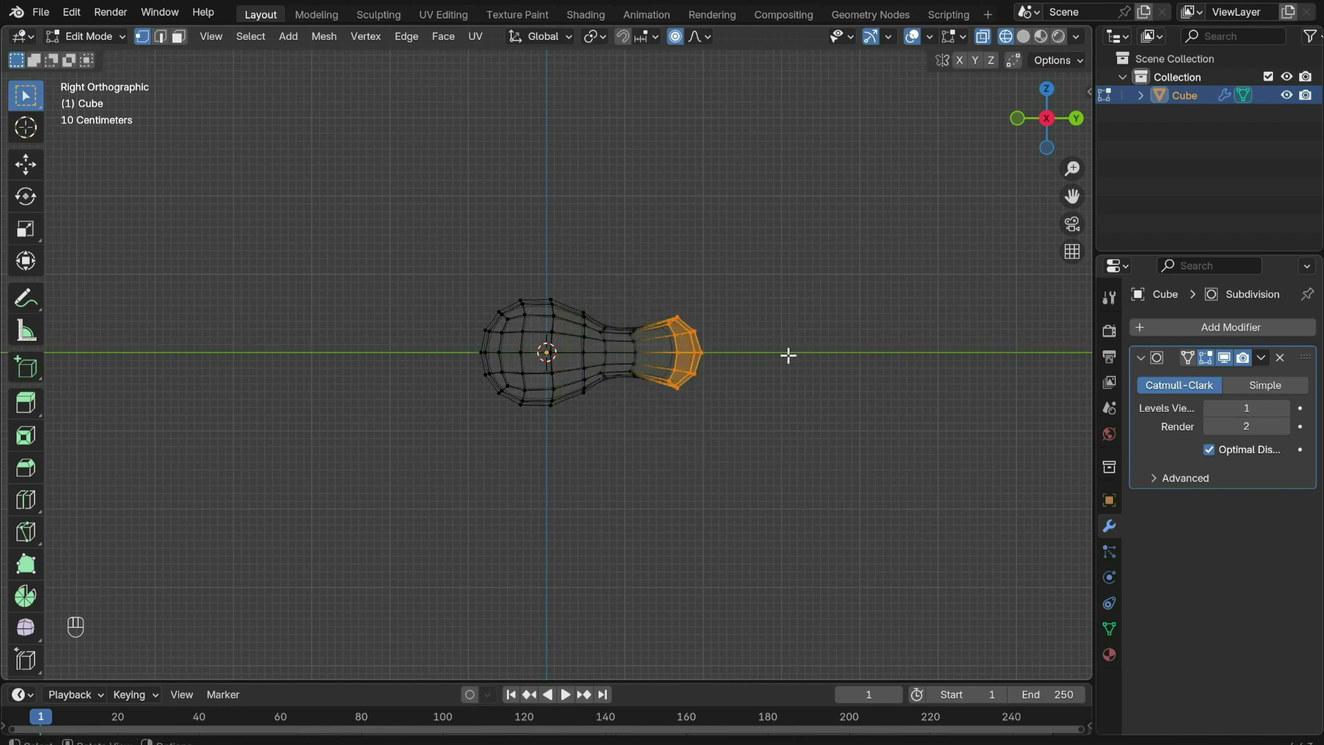
pyautogui.press('s')
pyautogui.click(824, 365)
pyautogui.moveTo(828, 366); pyautogui.dragTo(845, 384, button='middle')
pyautogui.press('s')
pyautogui.click(792, 336)
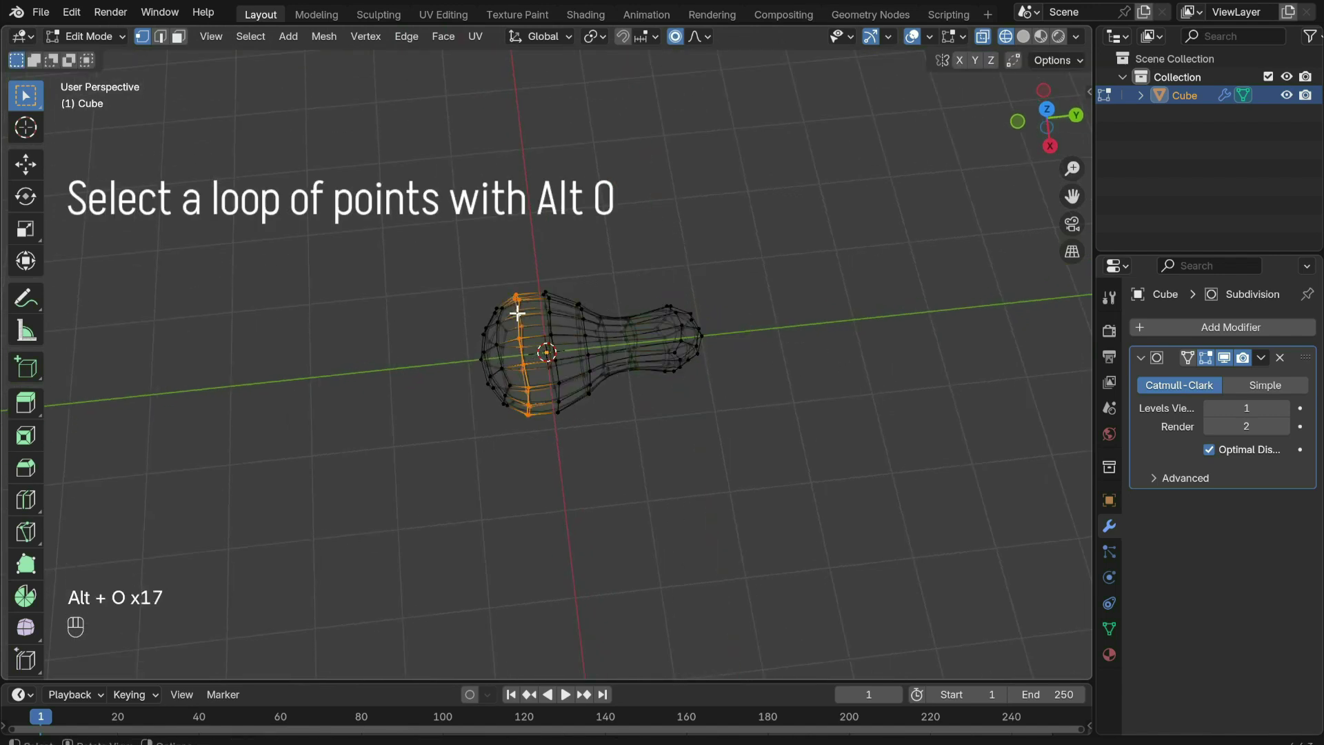
# Step: Narrow the two loops around the body's widest part along X, and return to Object Mode
pyautogui.keyDown('alt'); pyautogui.keyDown('shift'); pyautogui.click(545, 305); pyautogui.keyUp('shift'); pyautogui.keyUp('alt')
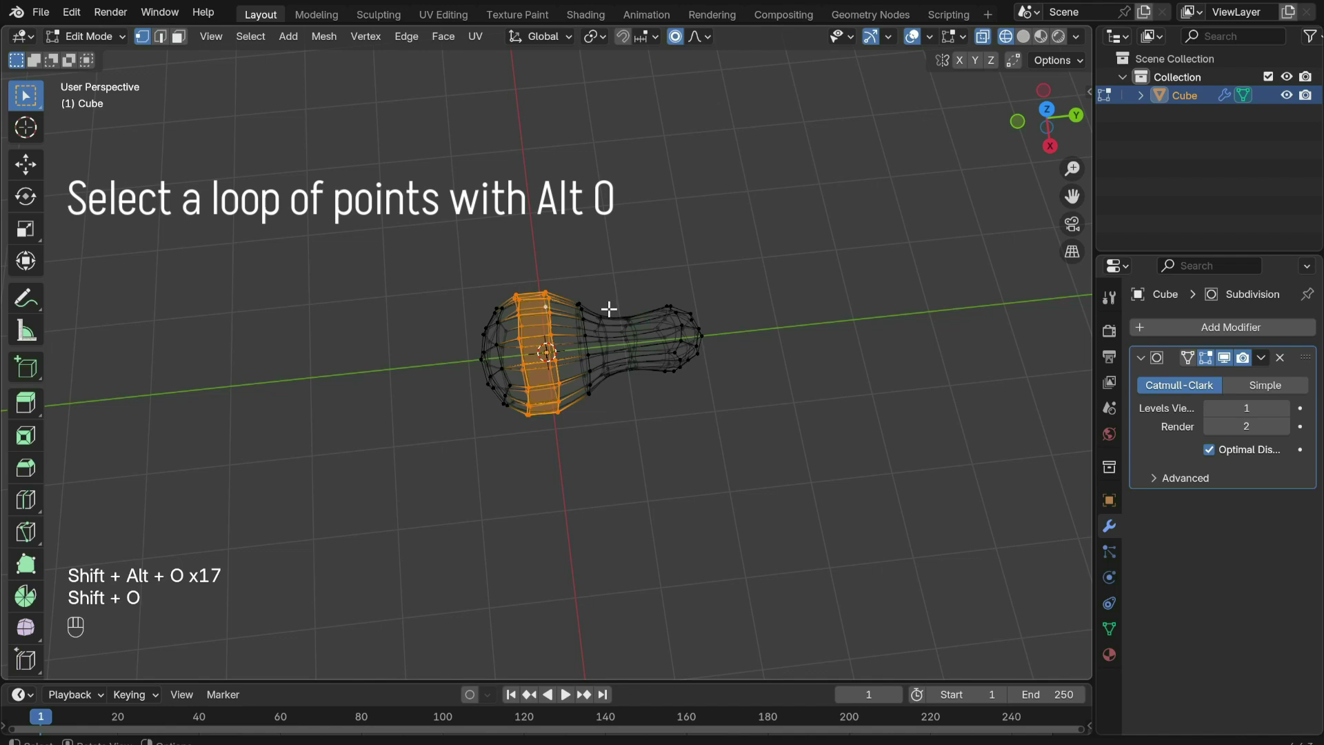
pyautogui.press('s')
pyautogui.press('x')
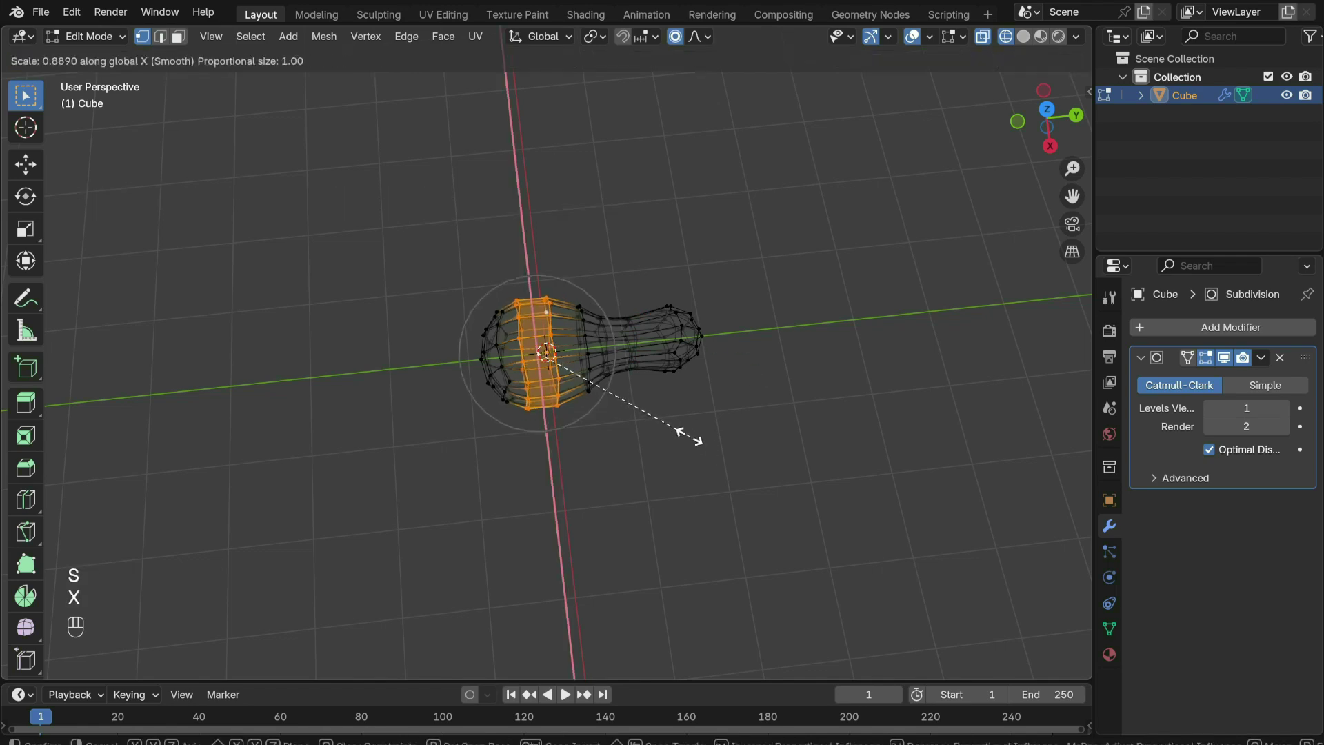
pyautogui.click(662, 425)
pyautogui.moveTo(663, 425); pyautogui.dragTo(662, 424, button='middle')
pyautogui.moveTo(606, 370); pyautogui.dragTo(711, 324, button='middle')
pyautogui.hotkey('shift', 'z')
pyautogui.press('Tab')
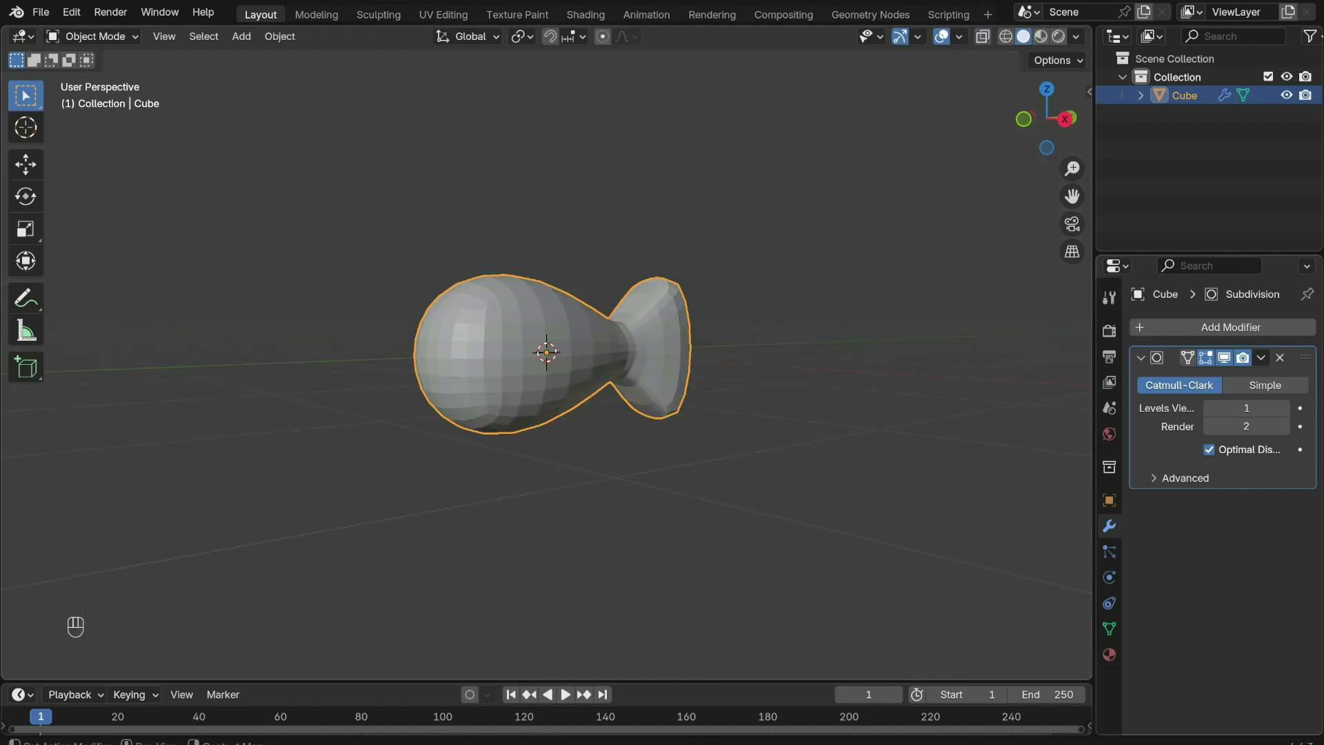
# Step: Add a Mirror modifier to the fish body
pyautogui.moveTo(511, 388); pyautogui.dragTo(511, 387, button='middle')
pyautogui.click(1207, 334)
pyautogui.write('mirro')
pyautogui.press('Return')
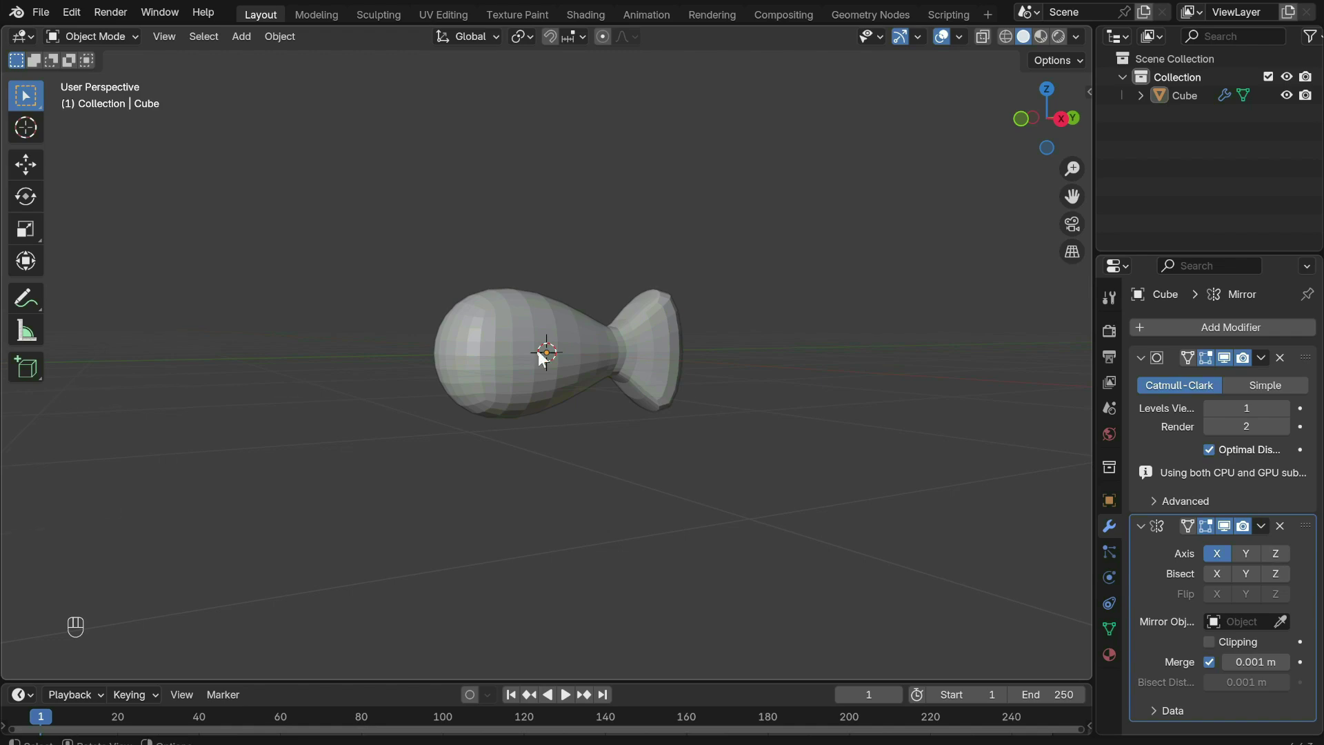
# Step: Add a second cube, round it with a Subdivision Surface modifier and apply the modifier
pyautogui.hotkey('shift', 'a')
pyautogui.click(639, 370)
pyautogui.click(1185, 333)
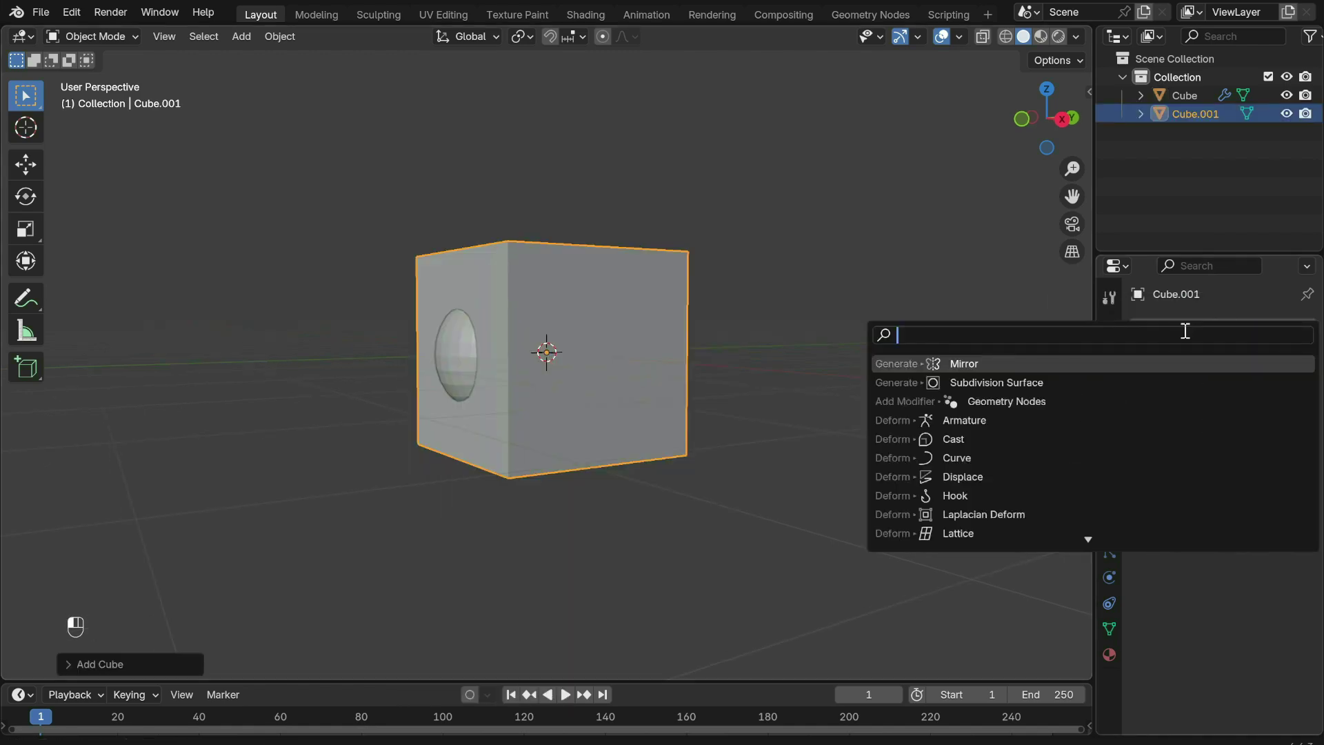
pyautogui.write('sub')
pyautogui.click(1139, 365)
pyautogui.click(1261, 357)
pyautogui.click(1214, 379)
# Step: Place the rounded cube on the side of the head as an eye, scaling it down and rotating it
pyautogui.press('KP_7')
pyautogui.press('g')
pyautogui.click(763, 356)
pyautogui.press('s')
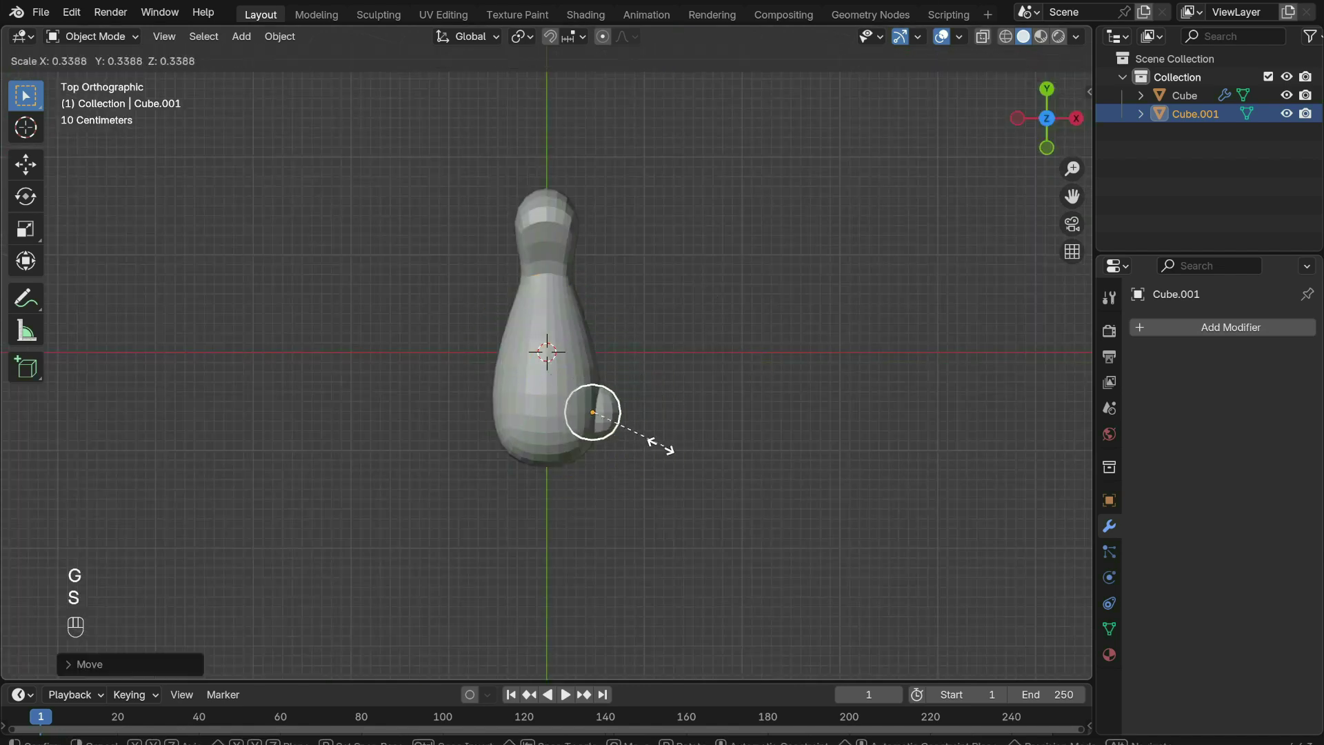
pyautogui.click(656, 441)
pyautogui.press('r')
pyautogui.click(710, 329)
pyautogui.moveTo(710, 325); pyautogui.dragTo(594, 200, button='middle')
pyautogui.press('s')
pyautogui.click(747, 326)
# Step: Join the eye to the fish body so it takes on the body's modifiers
pyautogui.moveTo(748, 326); pyautogui.dragTo(747, 325, button='middle')
pyautogui.keyDown('shift'); pyautogui.click(512, 388); pyautogui.keyUp('shift')
pyautogui.hotkey('ctrl', 'j')
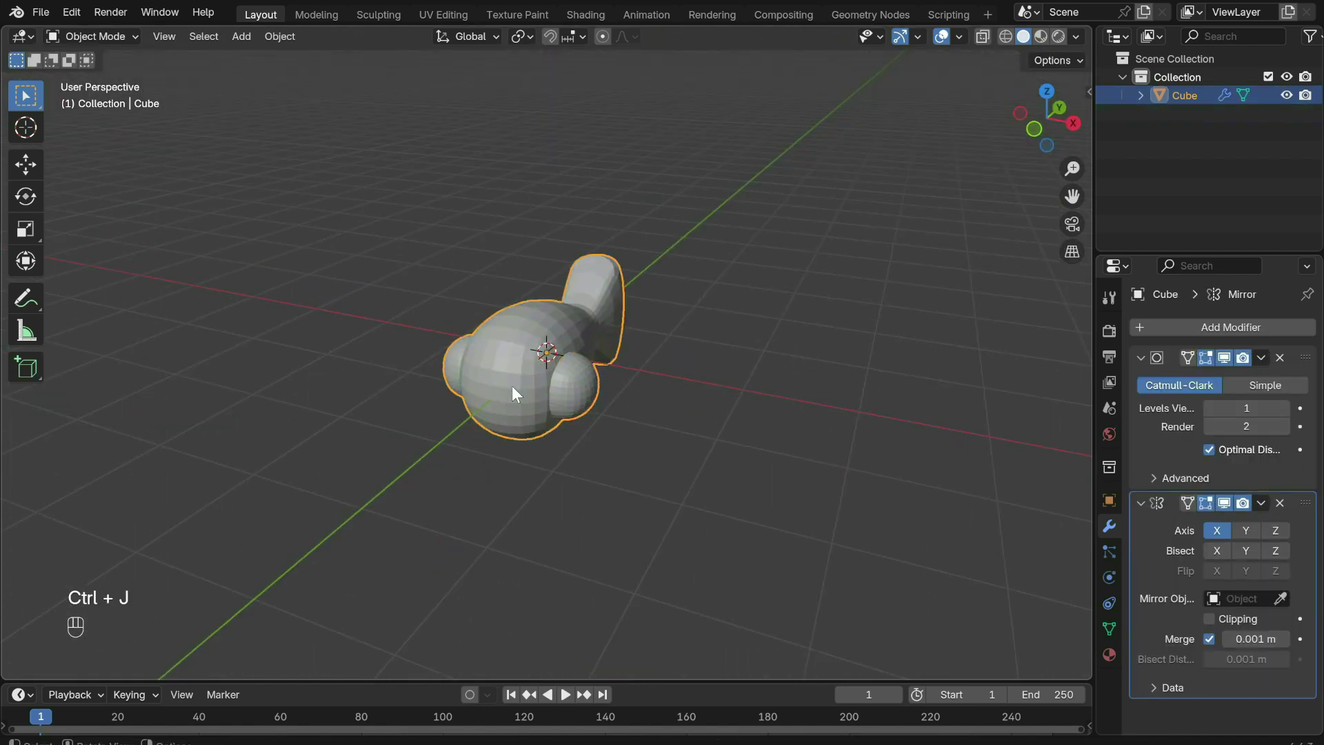
pyautogui.moveTo(512, 387); pyautogui.dragTo(602, 465, button='middle')
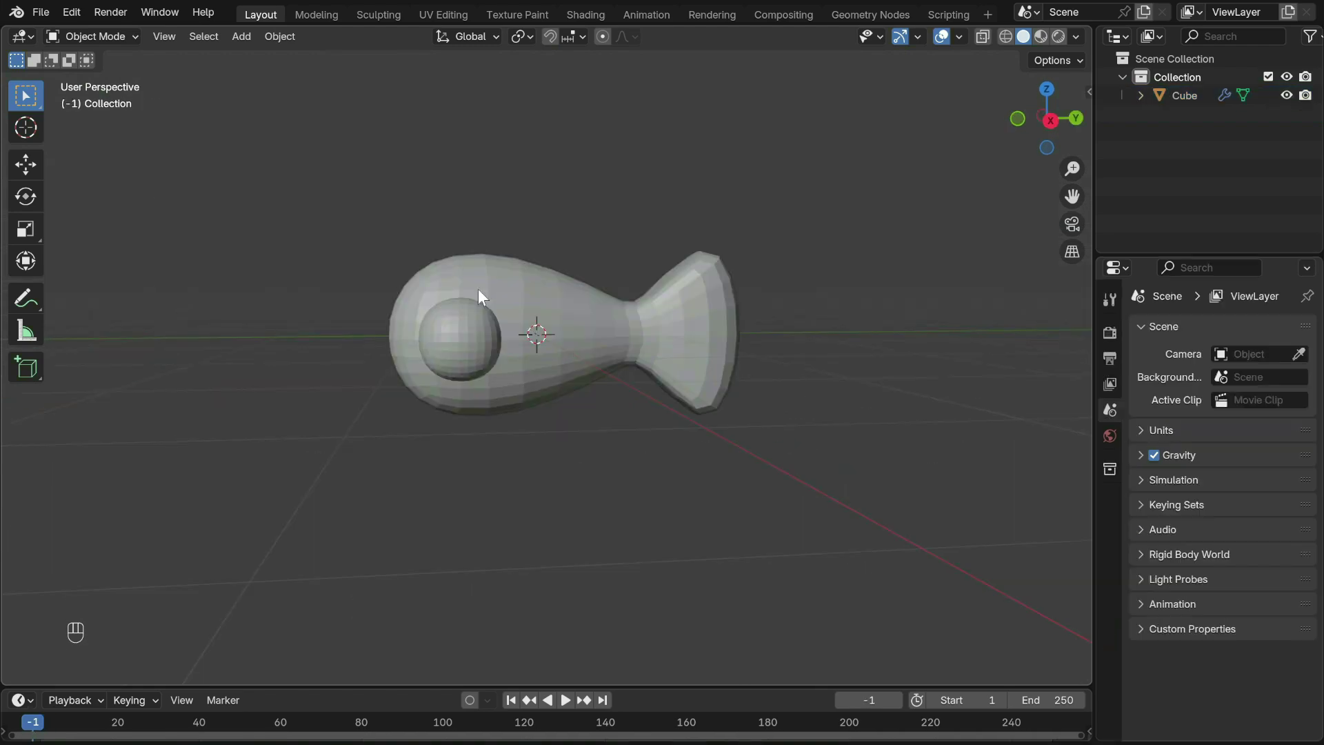
# Step: Add another cube, apply a level 1 subdivision to it, and add a second level 1 subdivision
pyautogui.hotkey('shift', 'a')
pyautogui.click(526, 304)
pyautogui.hotkey('ctrl', '1')
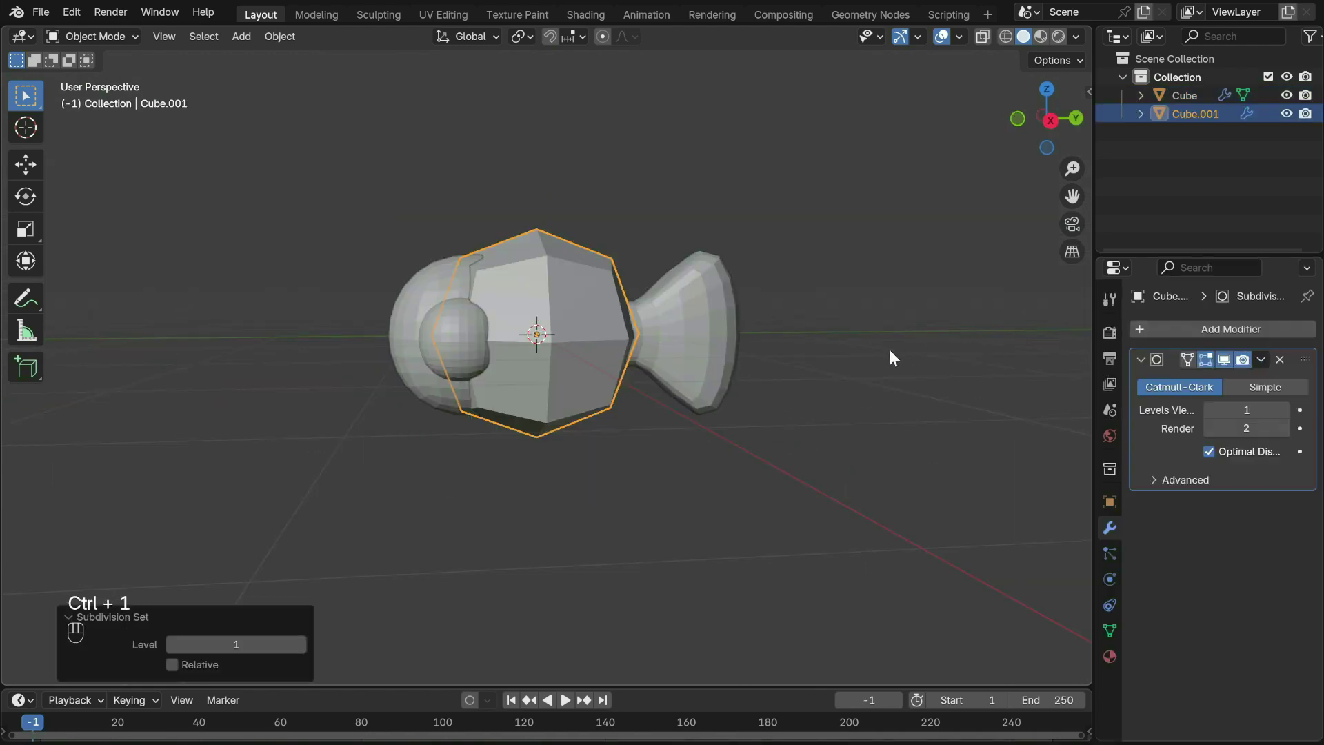
pyautogui.click(1262, 360)
pyautogui.click(1243, 379)
pyautogui.hotkey('ctrl', '1')
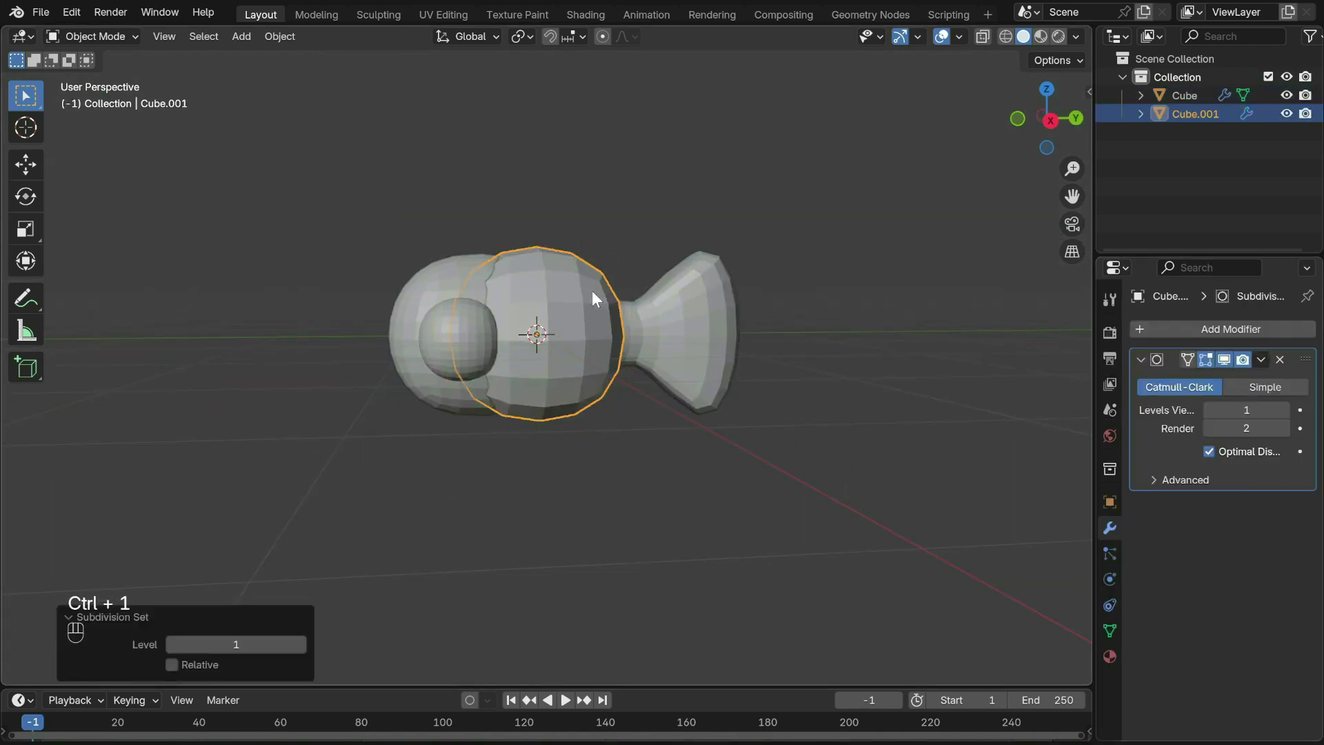
# Step: Shrink the new rounded cube and move it along X until it is clear of the fish
pyautogui.press('s')
pyautogui.click(562, 340)
pyautogui.press('g')
pyautogui.press('x')
pyautogui.click(594, 358)
pyautogui.moveTo(594, 358); pyautogui.dragTo(642, 397, button='middle')
pyautogui.press('s')
pyautogui.click(687, 395)
# Step: In Edit Mode from the front view, extrude the small ball's outer end along X into a long bar
pyautogui.press('Tab')
pyautogui.click(1023, 126)
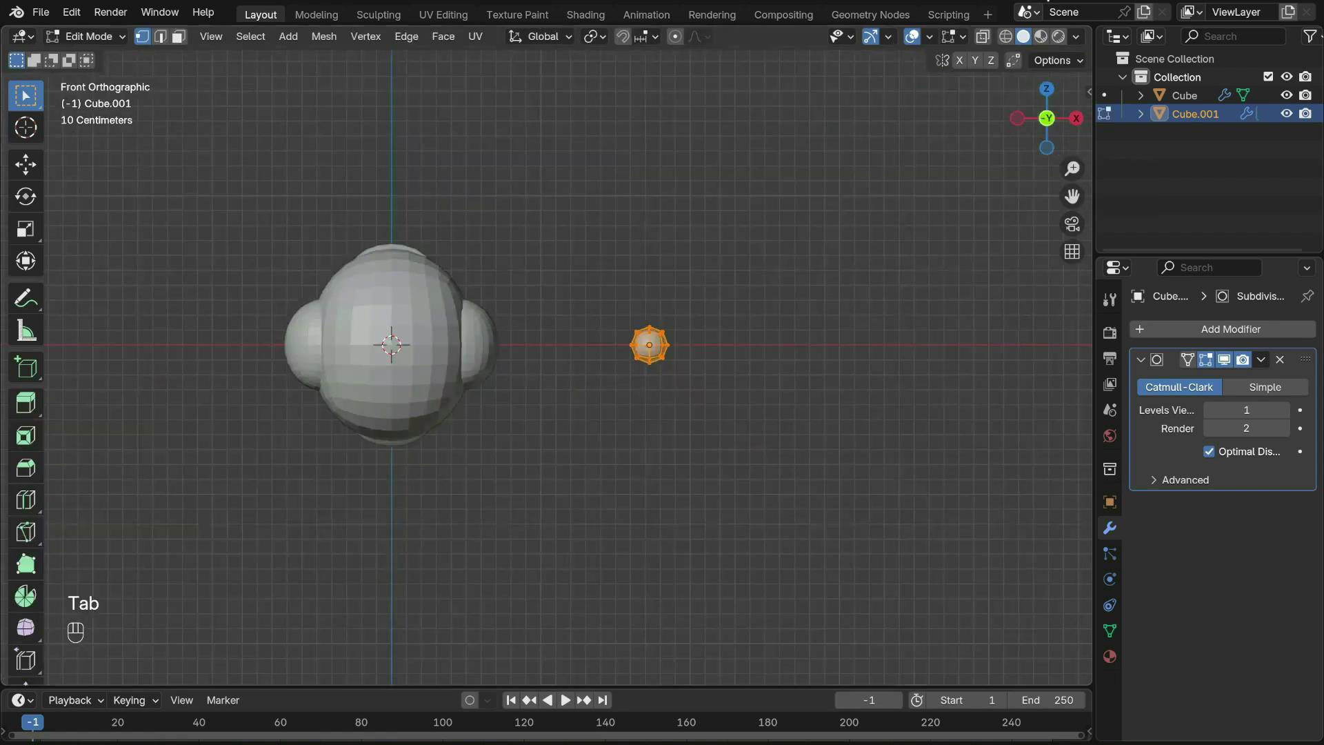
pyautogui.hotkey('shift', 'z')
pyautogui.press('e')
pyautogui.click(905, 371)
# Step: Extrude the faces on the negative Y side of the bar's end twice into a short stub
pyautogui.press('3')
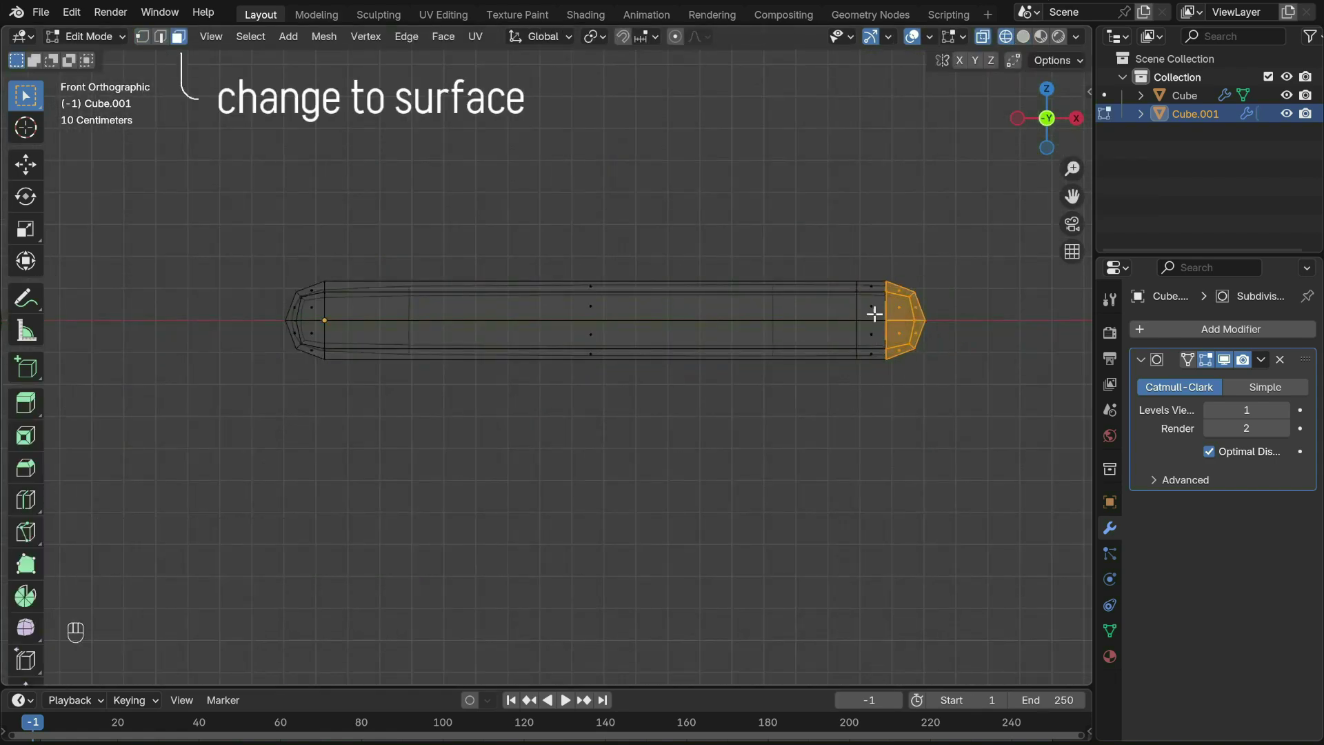
pyautogui.moveTo(872, 311); pyautogui.dragTo(914, 314, button='middle')
pyautogui.click(1023, 38)
pyautogui.moveTo(1014, 310)
pyautogui.mouseDown(button='middle')
pyautogui.moveTo(910, 402)
pyautogui.moveTo(930, 383)
pyautogui.mouseUp(button='middle')
pyautogui.click(1049, 92)
pyautogui.press('e')
pyautogui.click(867, 362)
pyautogui.press('e')
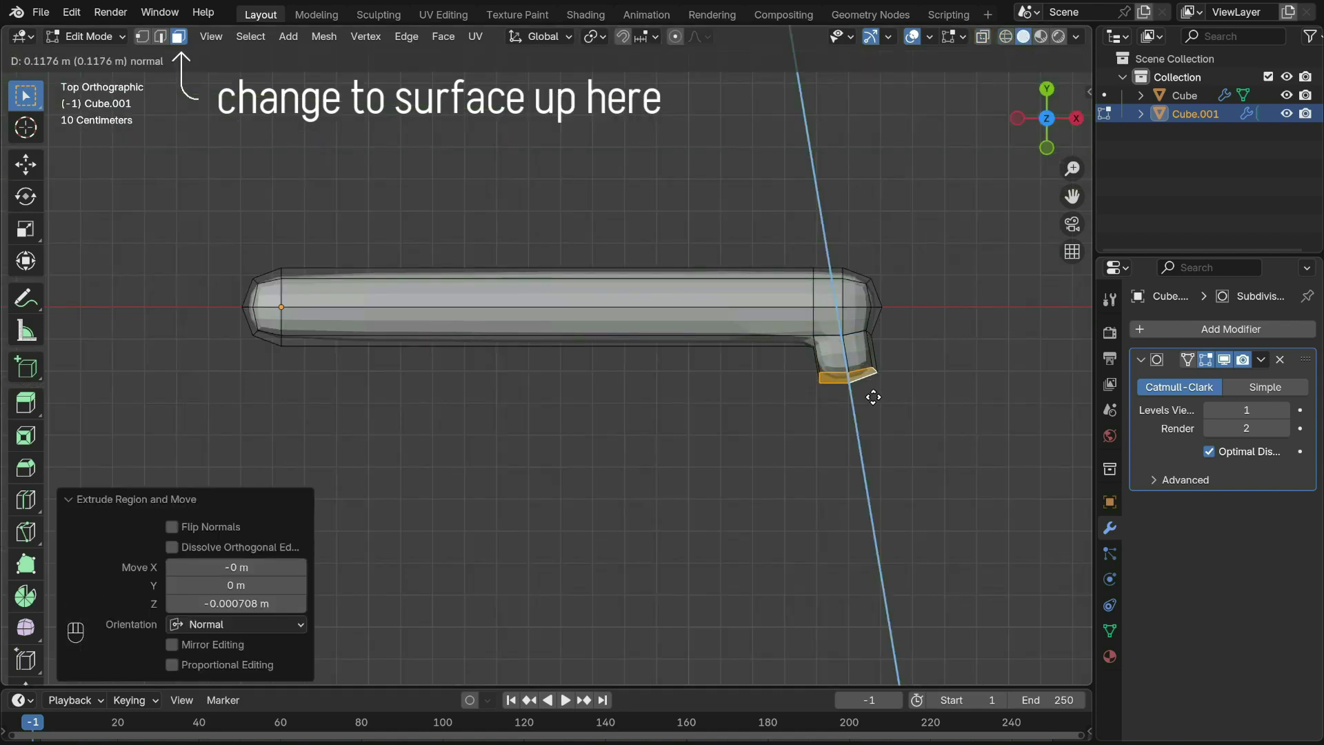
pyautogui.click(873, 398)
# Step: Extrude the faces at the bar's tip twice along their normal to form a middle stub
pyautogui.click(1006, 36)
pyautogui.moveTo(897, 284); pyautogui.dragTo(866, 330)
pyautogui.press('e')
pyautogui.click(933, 314)
pyautogui.press('e')
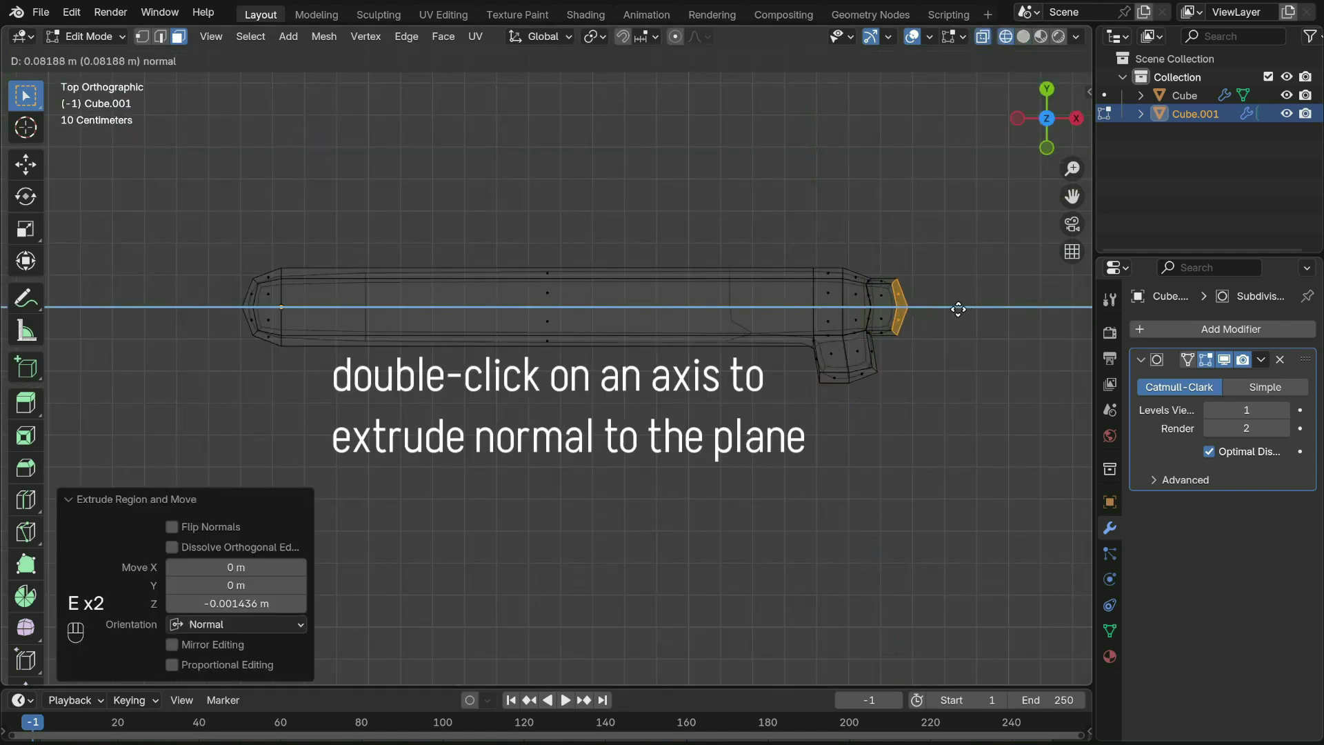
pyautogui.click(958, 309)
# Step: Extrude the faces on the positive Y side of the bar's end three times into another stub
pyautogui.moveTo(818, 260); pyautogui.dragTo(863, 283)
pyautogui.press('e')
pyautogui.click(904, 240)
pyautogui.press('e')
pyautogui.click(911, 215)
pyautogui.press('e')
pyautogui.click(914, 187)
# Step: Select the middle vertex loop of the positive Y stub and scale it to 1.4
pyautogui.click(142, 38)
pyautogui.moveTo(812, 229); pyautogui.dragTo(898, 267)
pyautogui.press('s')
pyautogui.click(943, 259)
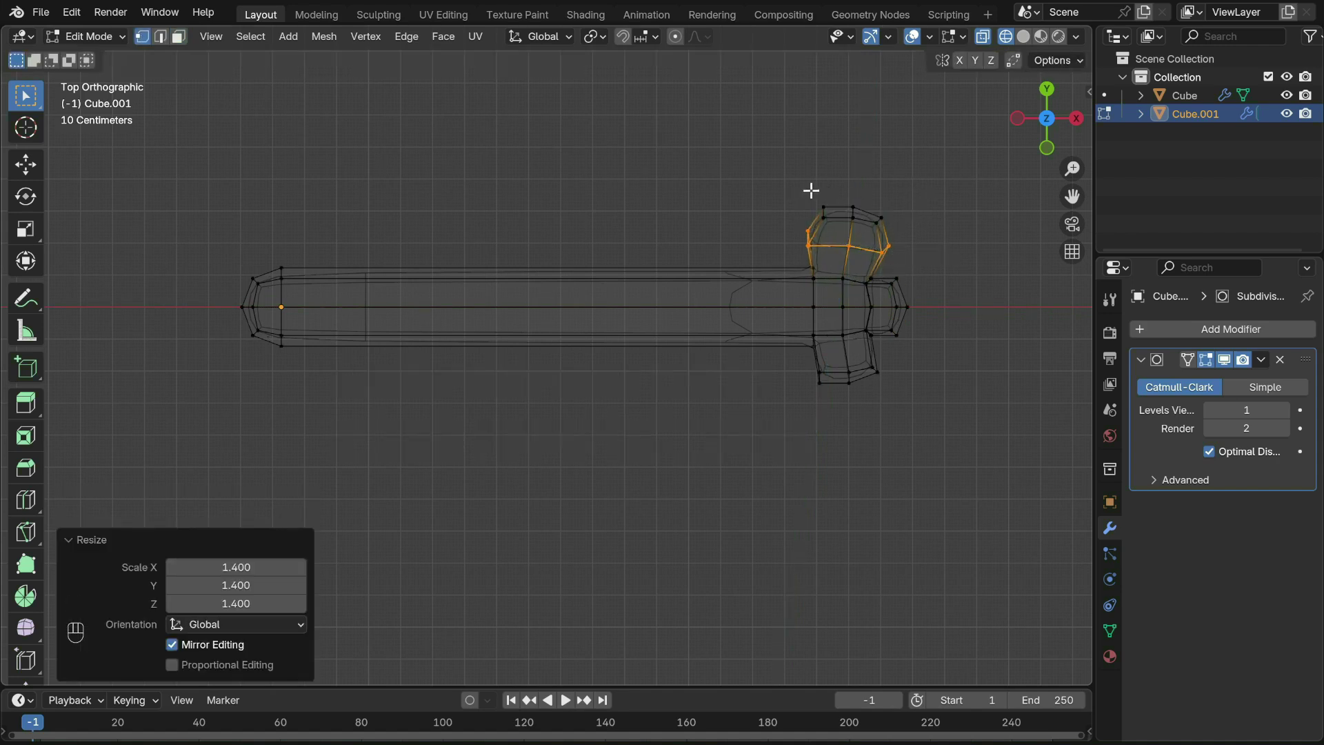
pyautogui.moveTo(810, 191); pyautogui.dragTo(898, 229)
pyautogui.press('r')
pyautogui.click(921, 224)
pyautogui.hotkey('ctrl', 'z')
# Step: Rotate the positive Y stub outward and move it slightly into place at the bar's end
pyautogui.moveTo(787, 190); pyautogui.dragTo(922, 347)
pyautogui.press('r')
pyautogui.click(972, 223)
pyautogui.press('g')
pyautogui.click(980, 230)
# Step: Widen the middle stub at the bar's tip and extrude its end further outward
pyautogui.press('s')
pyautogui.click(1014, 334)
pyautogui.press('e')
pyautogui.click(1038, 333)
pyautogui.press('s')
# Step: Rotate the negative Y stub outward and reposition it beside the bar's end
pyautogui.moveTo(801, 359); pyautogui.dragTo(908, 410)
pyautogui.press('r')
pyautogui.click(981, 334)
pyautogui.press('g')
pyautogui.click(994, 331)
# Step: Extrude the tip of the negative Y stub and scale up its middle vertex loop
pyautogui.press('e')
pyautogui.click(1021, 353)
pyautogui.press('s')
pyautogui.click(1050, 345)
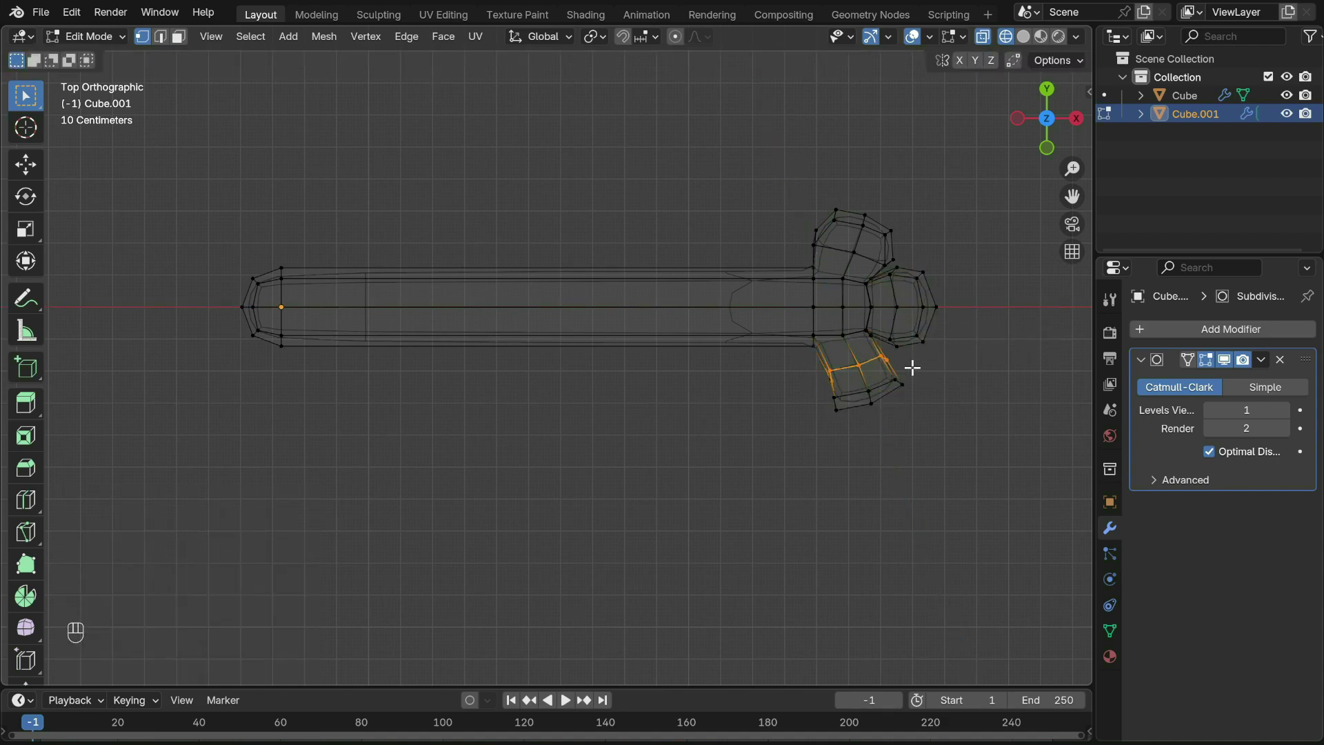
# Step: Rotate the middle vertex loop of the negative Y stub and shift it slightly outward
pyautogui.keyDown('shift'); pyautogui.moveTo(881, 347); pyautogui.dragTo(910, 367); pyautogui.keyUp('shift')
pyautogui.press('r')
pyautogui.click(965, 353)
pyautogui.press('g')
pyautogui.click(974, 350)
# Step: Select the vertices at the positive Y stub's outer corner and move them slightly
pyautogui.moveTo(799, 206); pyautogui.dragTo(905, 255)
pyautogui.keyDown('shift'); pyautogui.moveTo(881, 250); pyautogui.dragTo(915, 271); pyautogui.keyUp('shift')
pyautogui.moveTo(879, 222); pyautogui.dragTo(914, 248)
pyautogui.press('g')
pyautogui.click(918, 249)
# Step: Scale the whole limb mesh uniformly
pyautogui.moveTo(889, 407); pyautogui.dragTo(883, 317, button='middle')
pyautogui.press('a')
pyautogui.press('s')
pyautogui.click(800, 317)
# Step: Lengthen the bar by moving its inner end along X away from the fingers
pyautogui.moveTo(397, 258); pyautogui.dragTo(507, 359)
pyautogui.press('g')
pyautogui.press('x')
pyautogui.click(415, 356)
pyautogui.hotkey('alt', 'a')
# Step: Add 15 evenly spaced loop cuts across the straight bar of the limb
pyautogui.press('KP_1')
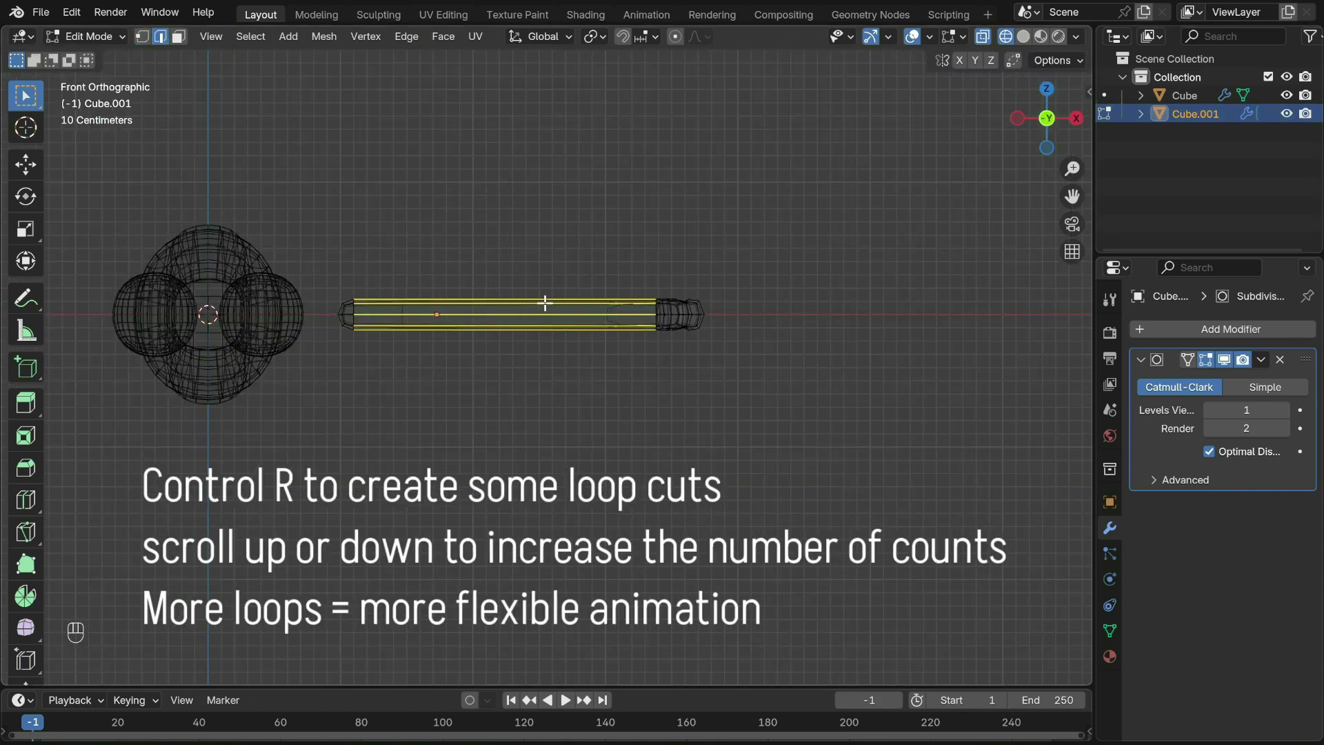
pyautogui.scroll(1, 557, 302)
pyautogui.hotkey('ctrl', 'r')
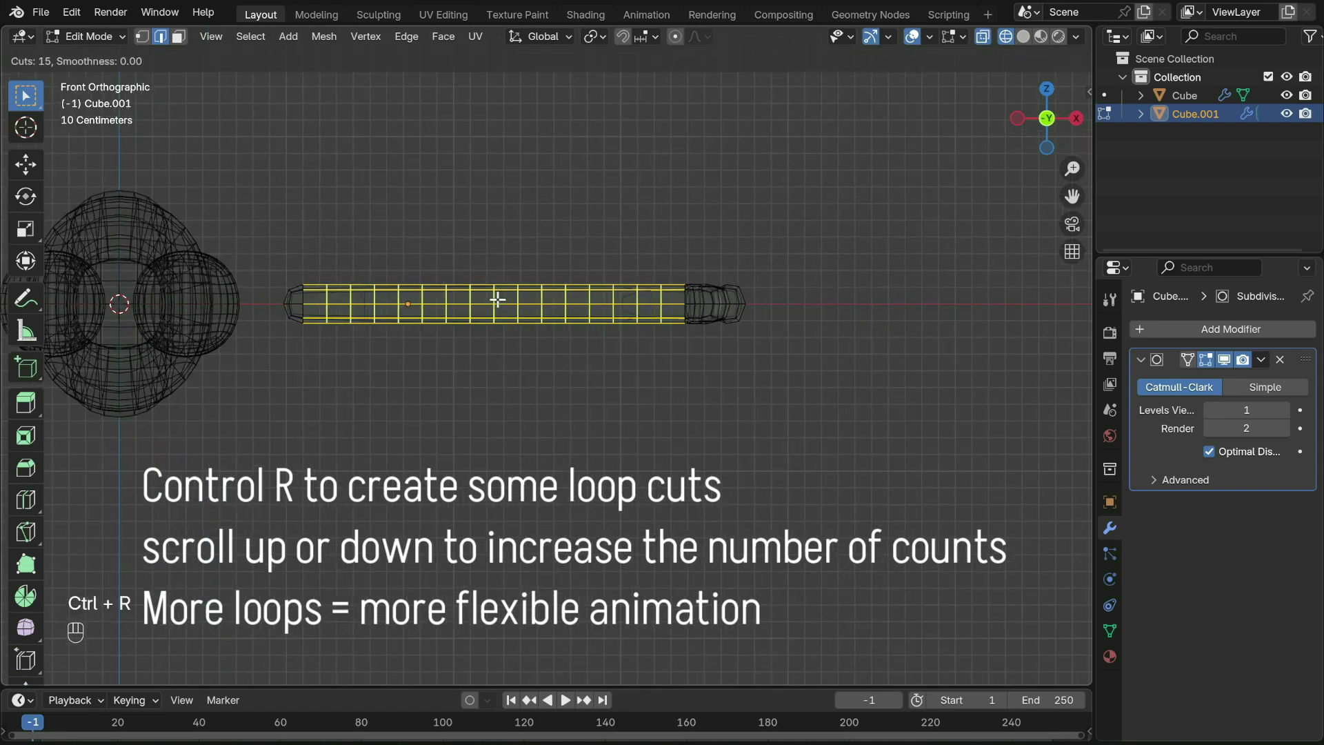
pyautogui.click(498, 299)
pyautogui.moveTo(498, 299); pyautogui.dragTo(647, 286, button='middle')
# Step: Reposition the limb object along X and Z to the side of the body, using solid shading
pyautogui.press('Tab')
pyautogui.press('g')
pyautogui.press('x')
pyautogui.click(538, 254)
pyautogui.click(1024, 37)
pyautogui.press('g')
pyautogui.press('z')
pyautogui.moveTo(949, 172)
pyautogui.mouseDown(button='middle')
pyautogui.moveTo(892, 140)
pyautogui.moveTo(879, 180)
pyautogui.moveTo(854, 181)
pyautogui.moveTo(945, 152)
pyautogui.mouseUp(button='middle')
pyautogui.click(918, 183)
# Step: Adjust the arm along Y and X so its inner end meets the body behind the eye
pyautogui.press('g')
pyautogui.press('y')
pyautogui.click(854, 181)
pyautogui.press('g')
pyautogui.press('x')
pyautogui.click(896, 189)
# Step: Remove the arm's Subdivision modifier and join the arm to the mirrored body
pyautogui.click(1281, 361)
pyautogui.keyDown('shift'); pyautogui.click(338, 274); pyautogui.keyUp('shift')
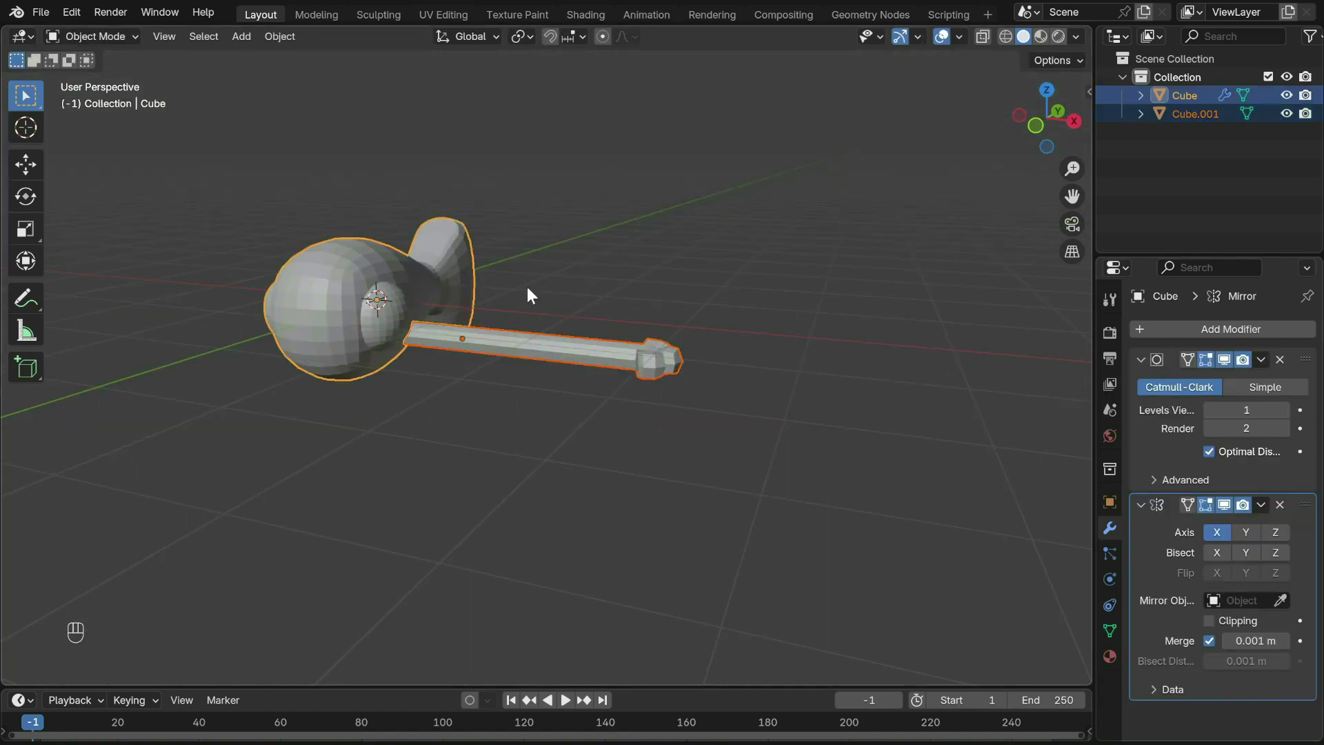
pyautogui.hotkey('ctrl', 'j')
# Step: Add a cube with a level 1 subdivision, scale it to about 0.13, and place it under the body beside the centreline
pyautogui.hotkey('shift', 'a')
pyautogui.moveTo(458, 269)
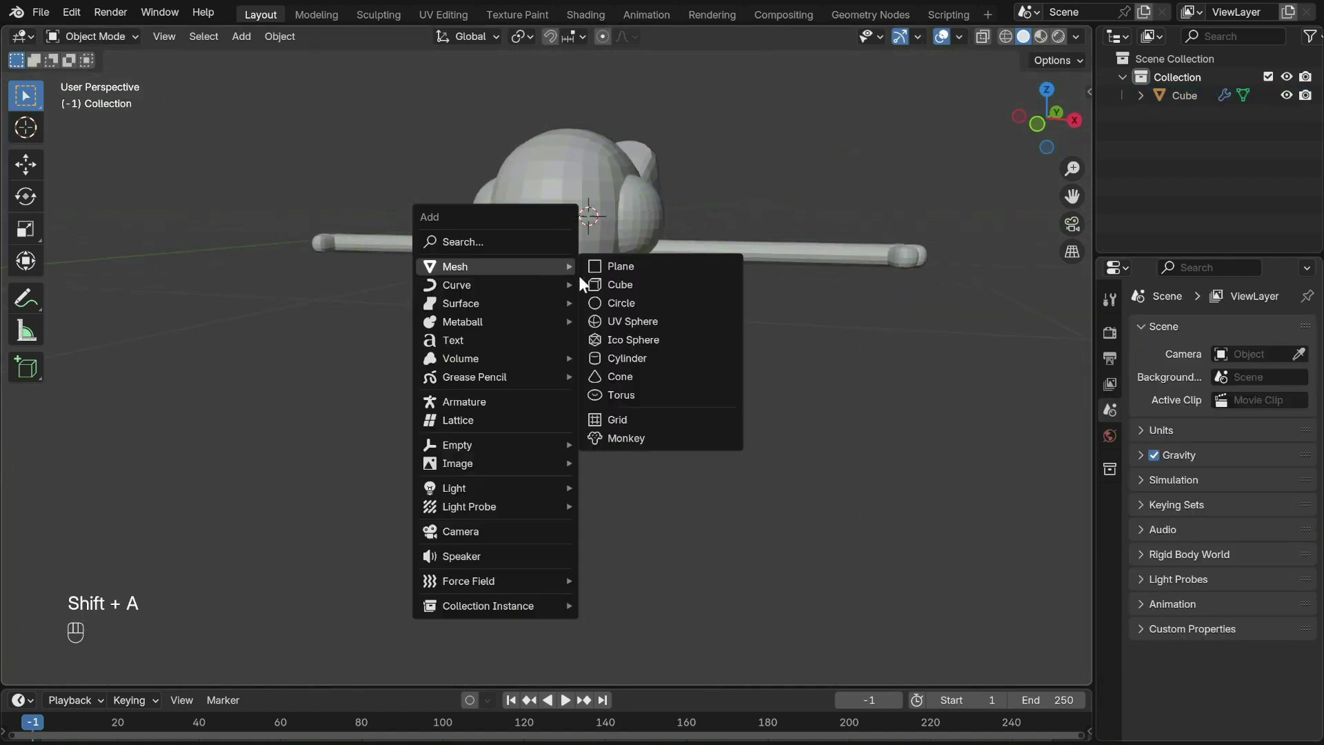
pyautogui.click(600, 285)
pyautogui.hotkey('ctrl', '1')
pyautogui.hotkey('ctrl', '1')
pyautogui.press('KP_1')
pyautogui.press('s')
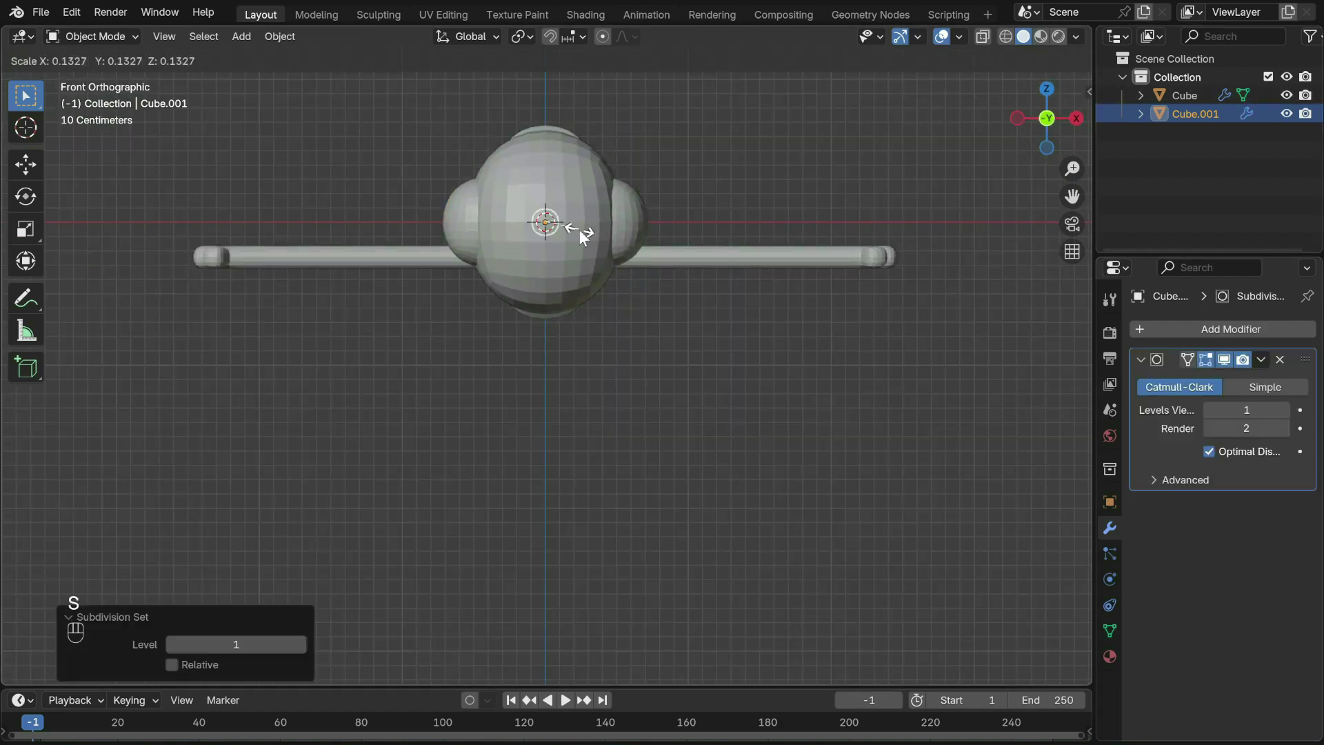
pyautogui.click(578, 229)
pyautogui.press('g')
pyautogui.click(607, 321)
# Step: Extrude the small cube's lower half straight down about 1.84 m along Z to form a leg
pyautogui.press('Tab')
pyautogui.scroll(4, 800, 200)
pyautogui.hotkey('shift', 'z')
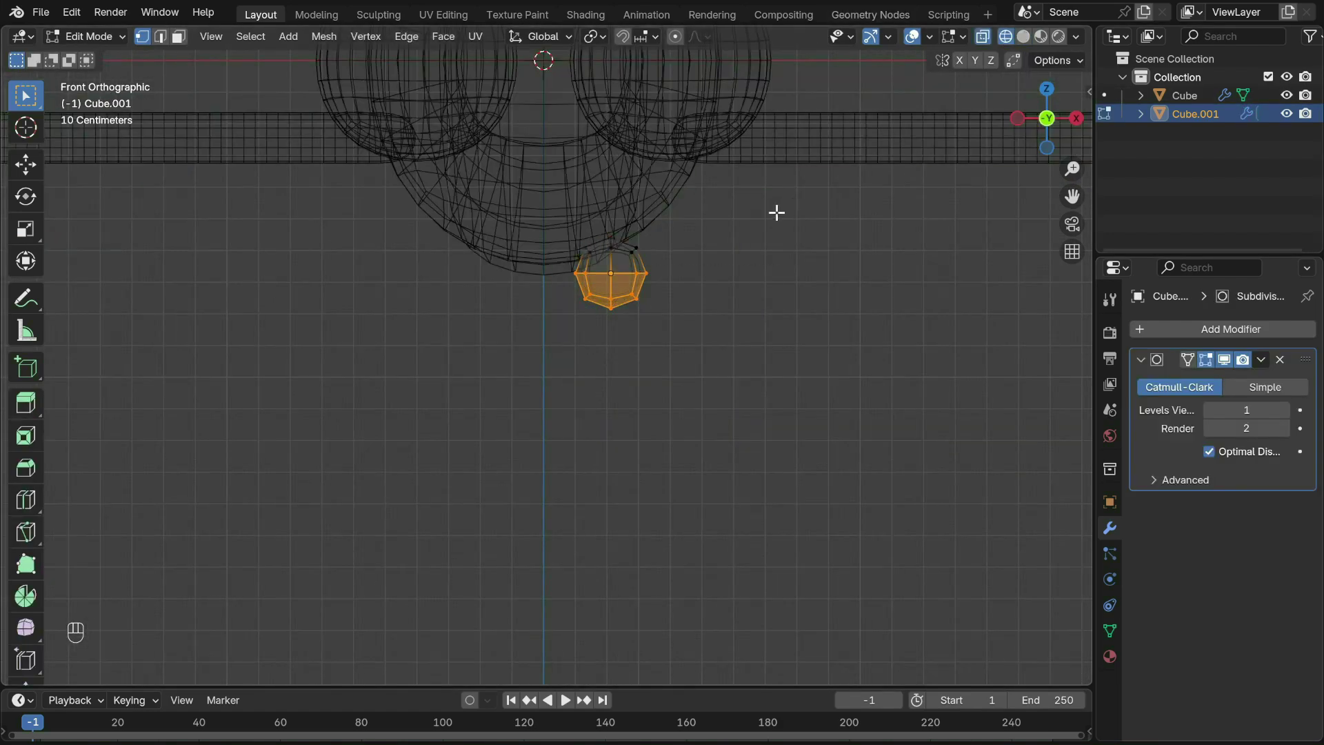
pyautogui.press('e')
pyautogui.press('z')
pyautogui.press('z')
pyautogui.click(783, 215)
# Step: Fine-tune the leg's length by moving its lower end along Z
pyautogui.scroll(-4, 784, 216)
pyautogui.press('g')
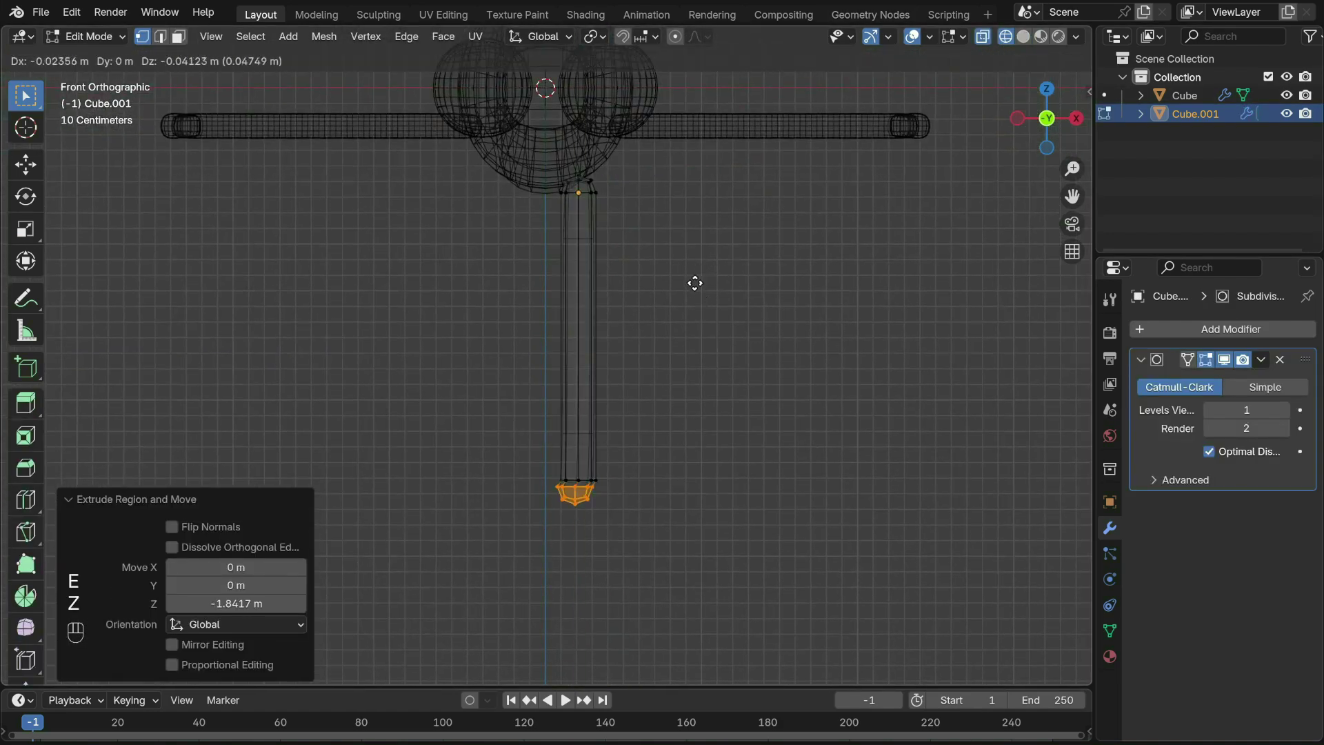
pyautogui.press('z')
pyautogui.click(696, 298)
# Step: Select the side of the leg's lower end in side view and extrude it forward as a foot
pyautogui.click(1077, 118)
pyautogui.scroll(3, 765, 502)
pyautogui.keyDown('shift'); pyautogui.moveTo(766, 503); pyautogui.dragTo(722, 382, button='middle'); pyautogui.keyUp('shift')
pyautogui.moveTo(713, 372); pyautogui.dragTo(792, 480)
pyautogui.press('e')
pyautogui.click(834, 392)
# Step: Extrude the foot geometry further along Z and adjust its height to shape the foot
pyautogui.press('e')
pyautogui.press('z')
pyautogui.click(760, 391)
pyautogui.press('g')
pyautogui.press('z')
pyautogui.click(793, 473)
pyautogui.click(815, 459)
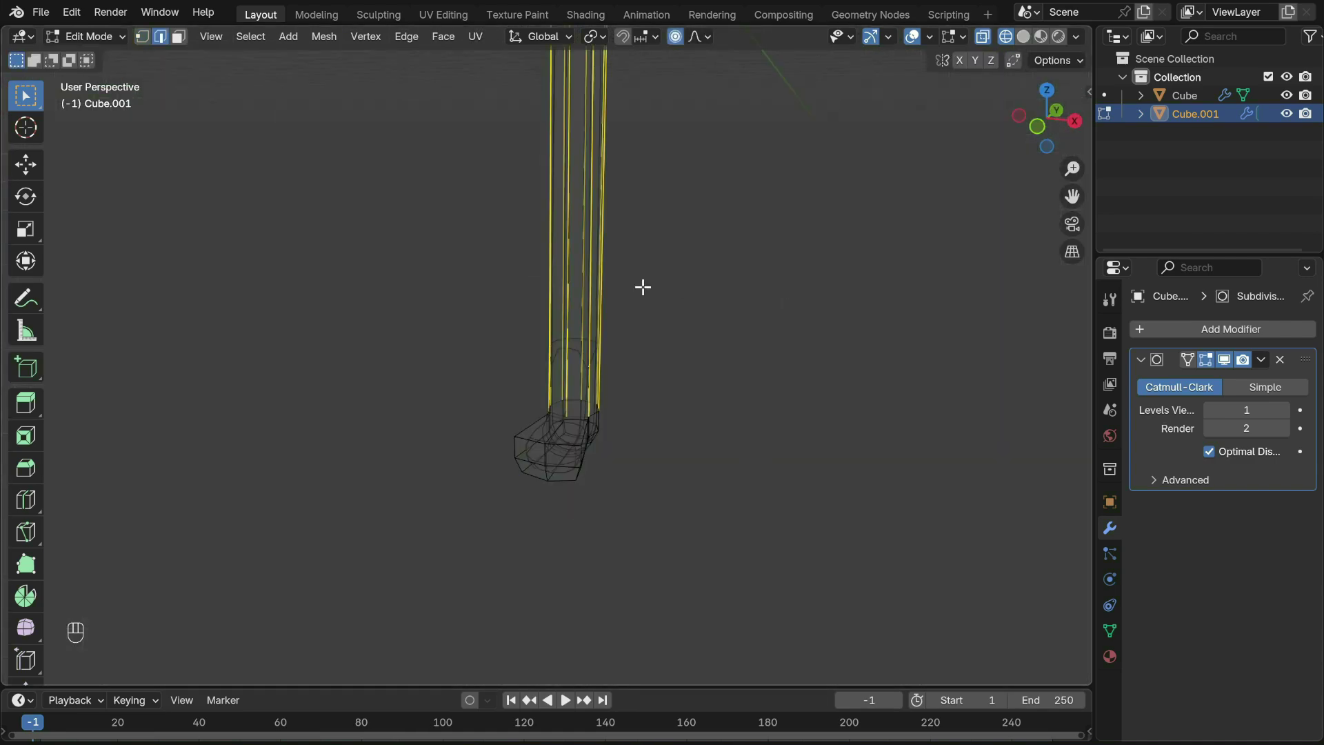
pyautogui.hotkey('ctrl', 'r')
pyautogui.scroll(5, 644, 287)
pyautogui.rightClick(644, 287)
# Step: Add 14 evenly spaced loop cuts along the leg's shaft
pyautogui.hotkey('ctrl', 'r')
pyautogui.scroll(13, 617, 273)
pyautogui.click(616, 272)
pyautogui.rightClick(616, 273)
pyautogui.scroll(-5, 616, 273)
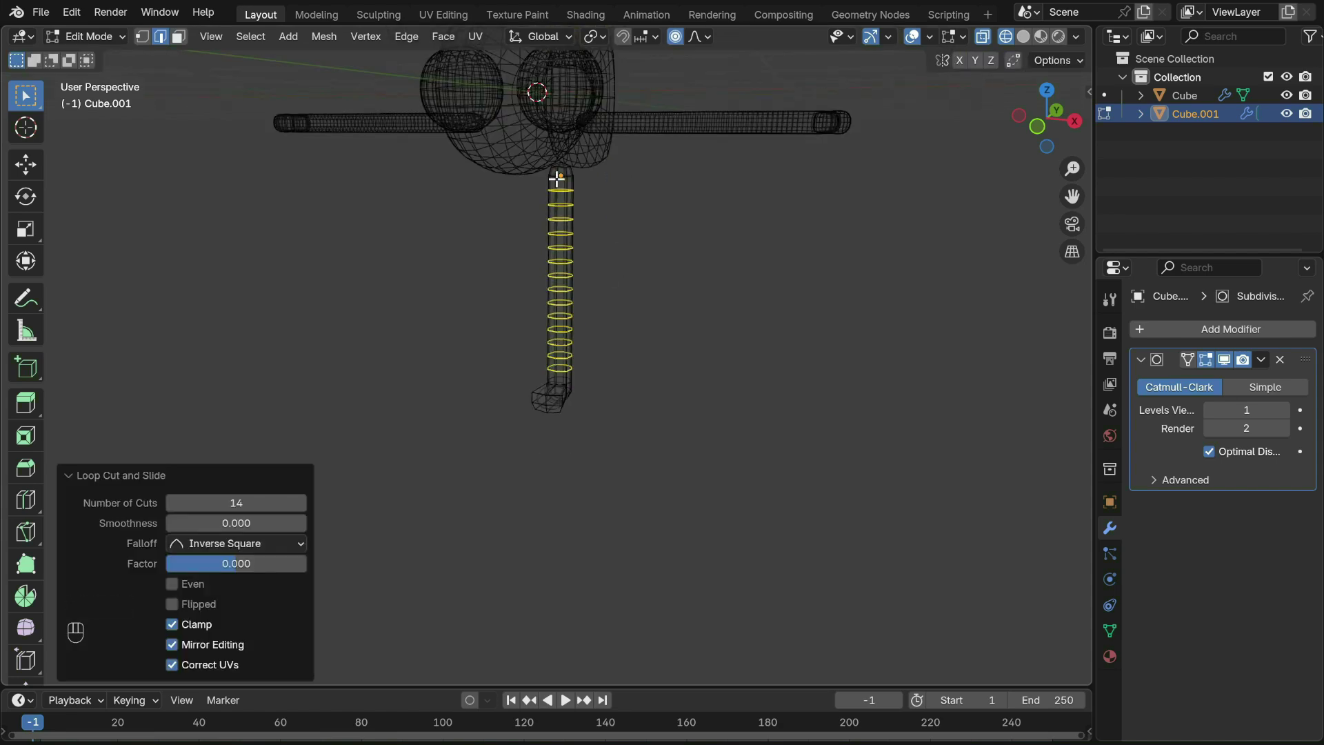
# Step: Move the finished leg object into place beneath the body
pyautogui.press('Tab')
pyautogui.click(1037, 127)
pyautogui.press('g')
pyautogui.click(850, 217)
# Step: Join the leg to the mirrored body in solid shading and save the file
pyautogui.click(1023, 37)
pyautogui.keyDown('shift'); pyautogui.click(511, 162); pyautogui.keyUp('shift')
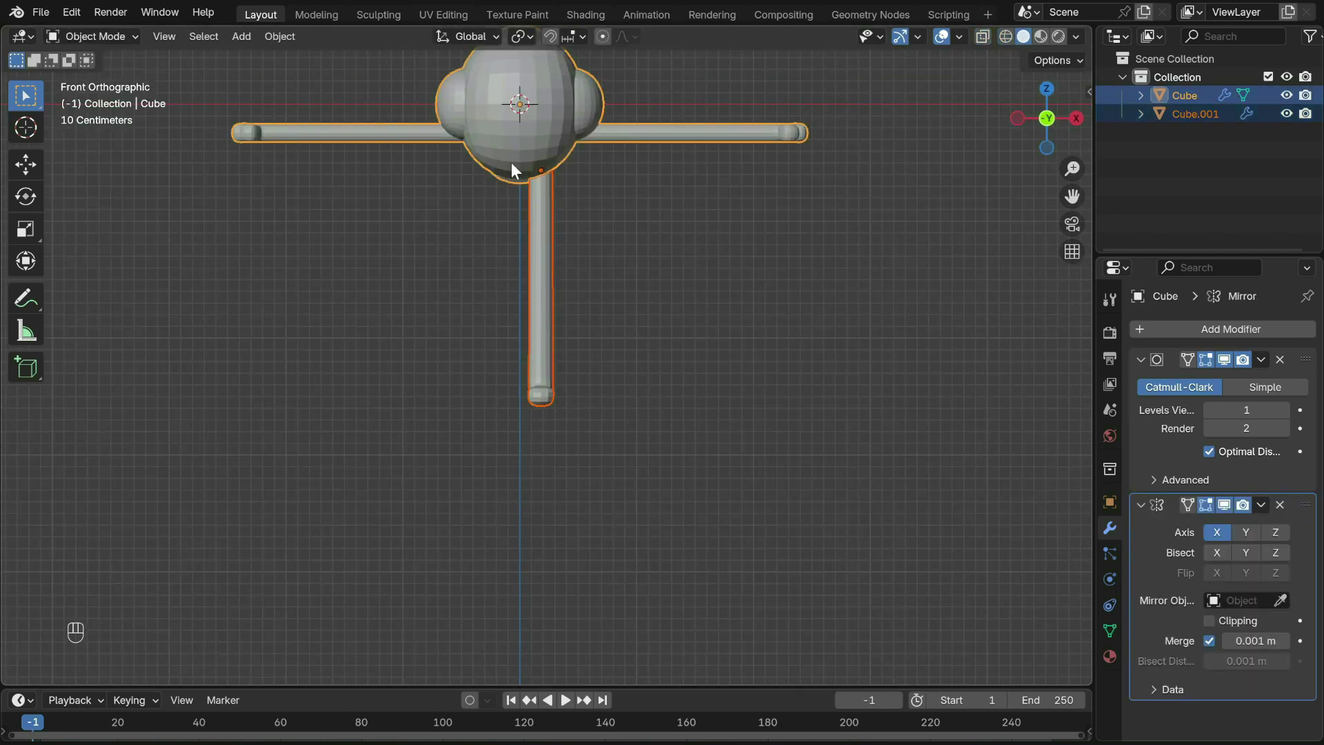
pyautogui.hotkey('ctrl', 'j')
pyautogui.click(598, 205)
pyautogui.scroll(-4, 598, 205)
pyautogui.hscroll(10, 598, 206)
pyautogui.click(570, 300)
pyautogui.moveTo(570, 299); pyautogui.dragTo(569, 299, button='middle')
pyautogui.hotkey('ctrl', 's')
# Step: Add a UV sphere, scale it down, and centre it on the positive X eye in top view
pyautogui.hotkey('shift', 'a')
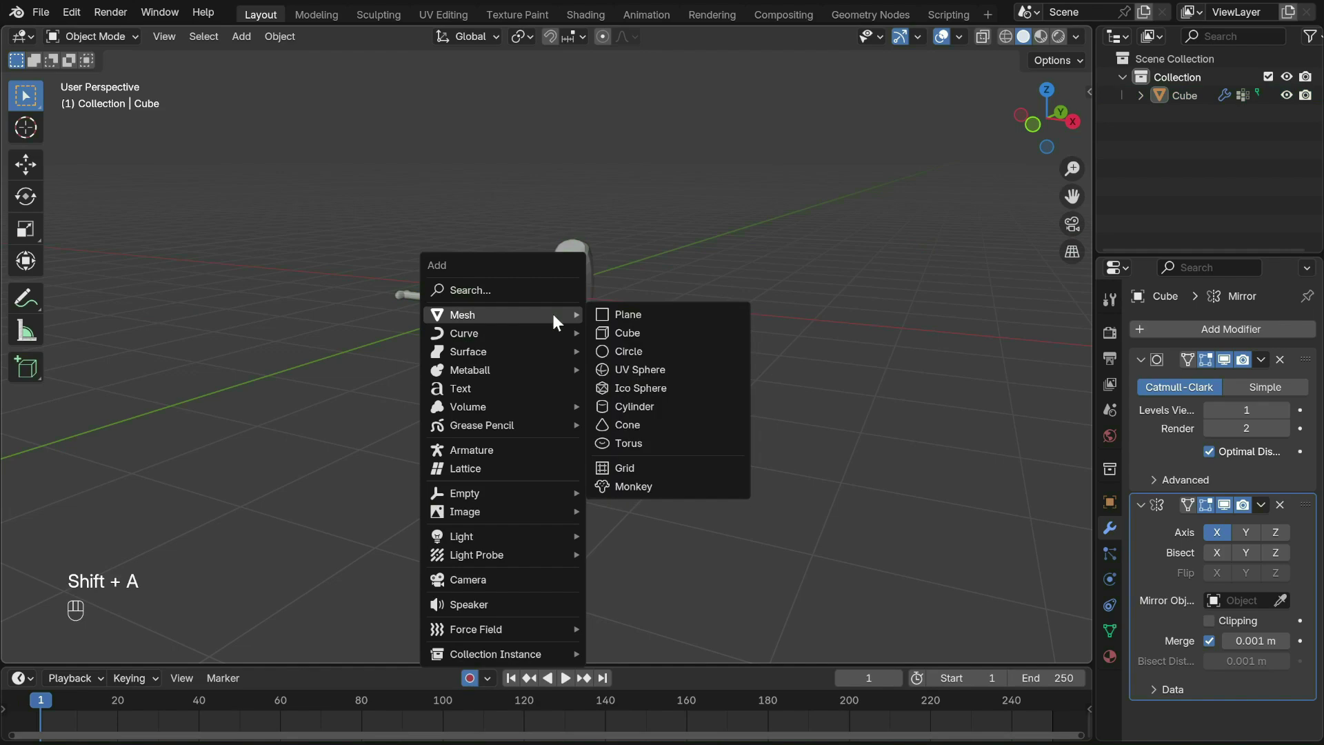
pyautogui.click(651, 368)
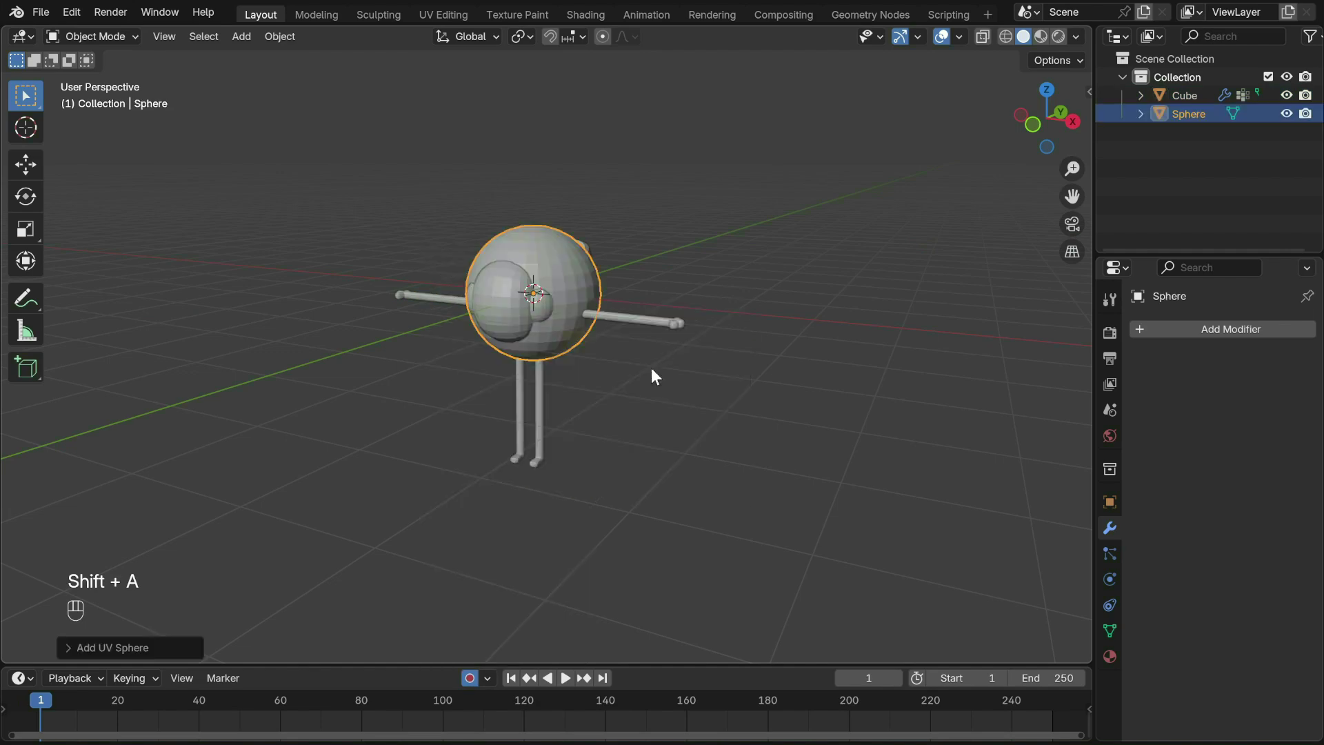
pyautogui.click(1047, 91)
pyautogui.press('s')
pyautogui.click(547, 315)
pyautogui.scroll(7, 547, 297)
pyautogui.press('g')
pyautogui.click(652, 430)
# Step: Flatten the sphere's mesh along X and move it about 0.28 m onto the eye's outer surface, keeping the origin centred
pyautogui.click(1006, 37)
pyautogui.press('Tab')
pyautogui.press('s')
pyautogui.press('x')
pyautogui.click(606, 394)
pyautogui.press('g')
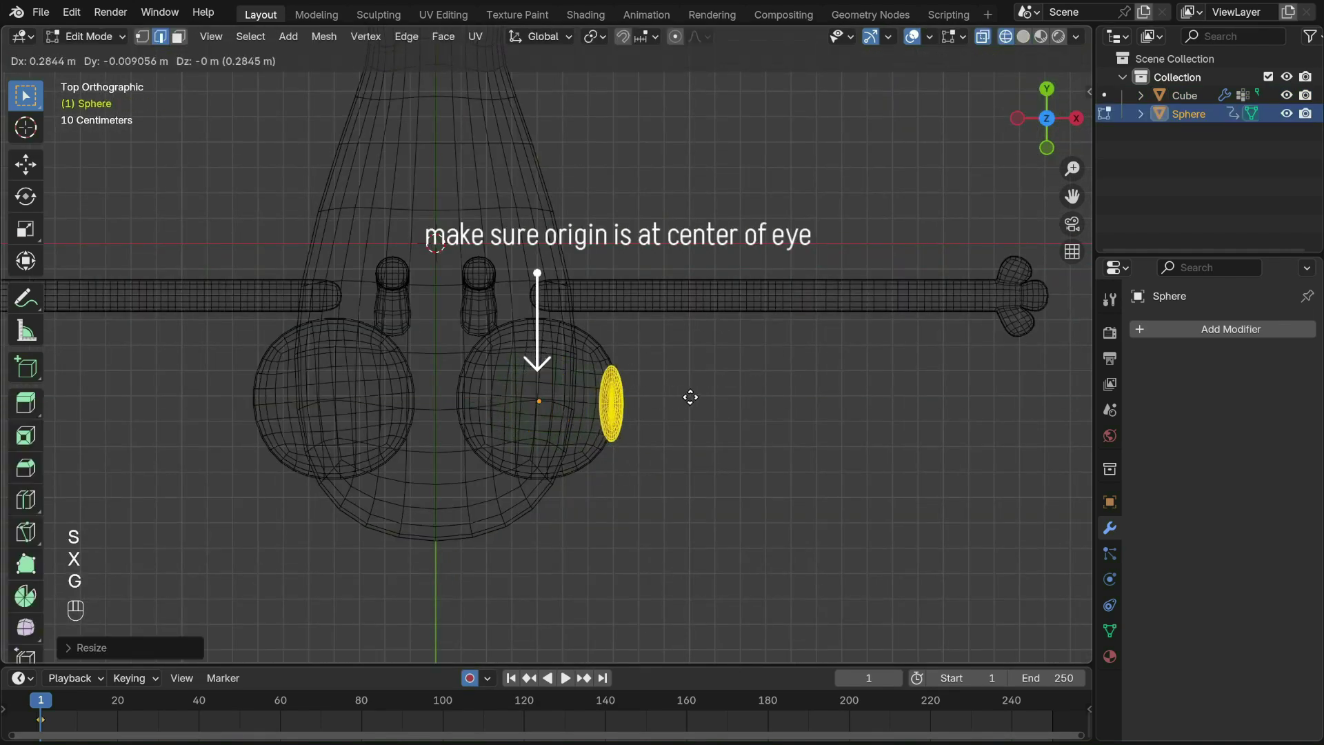
pyautogui.click(689, 394)
pyautogui.press('r')
pyautogui.click(742, 358)
pyautogui.hotkey('ctrl', 'z')
# Step: Shift the flattened pupil mesh slightly, thicken it along X, and settle it on the eye's surface
pyautogui.press('g')
pyautogui.press('s')
pyautogui.press('x')
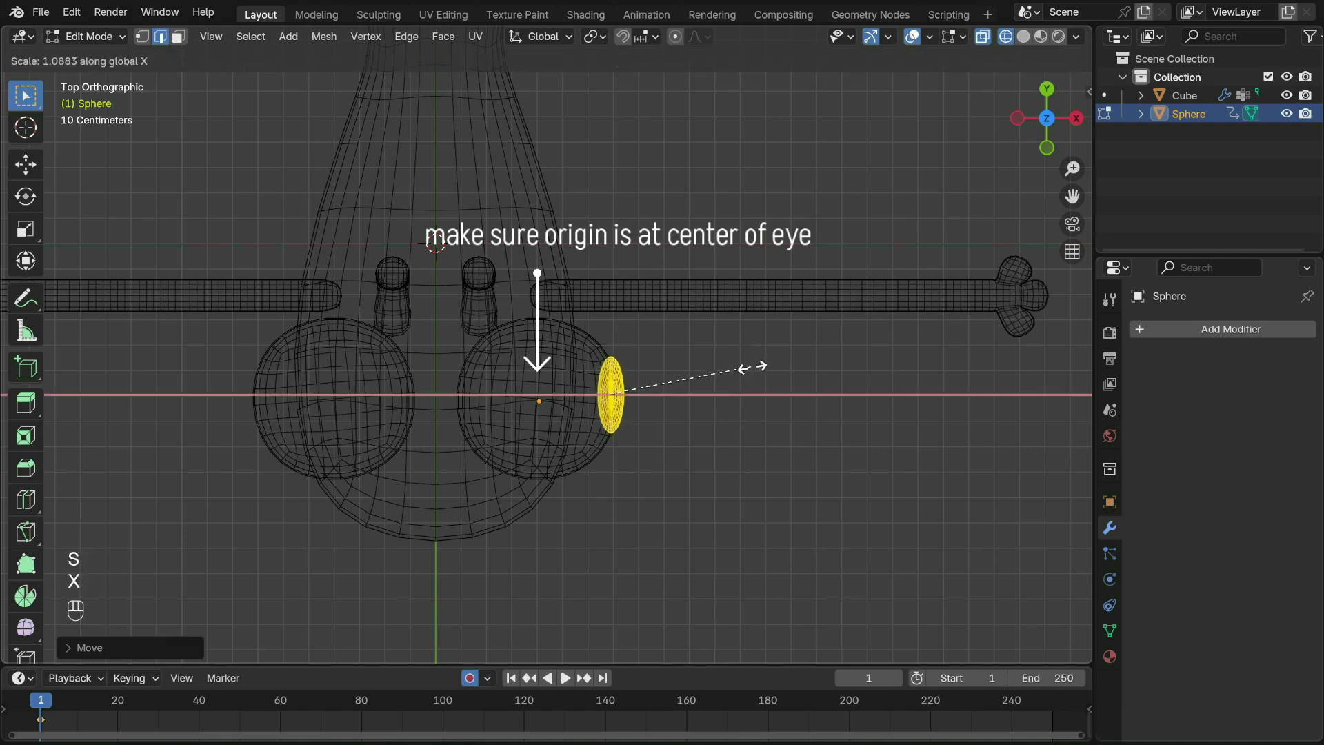
pyautogui.click(761, 367)
pyautogui.press('g')
pyautogui.click(759, 374)
# Step: Return to Object Mode in solid shading and rotate the pupil around the eye about Z
pyautogui.moveTo(759, 374); pyautogui.dragTo(757, 345, button='middle')
pyautogui.click(1024, 36)
pyautogui.press('Tab')
pyautogui.moveTo(730, 160); pyautogui.dragTo(730, 155, button='middle')
pyautogui.press('r')
pyautogui.press('z')
pyautogui.click(561, 238)
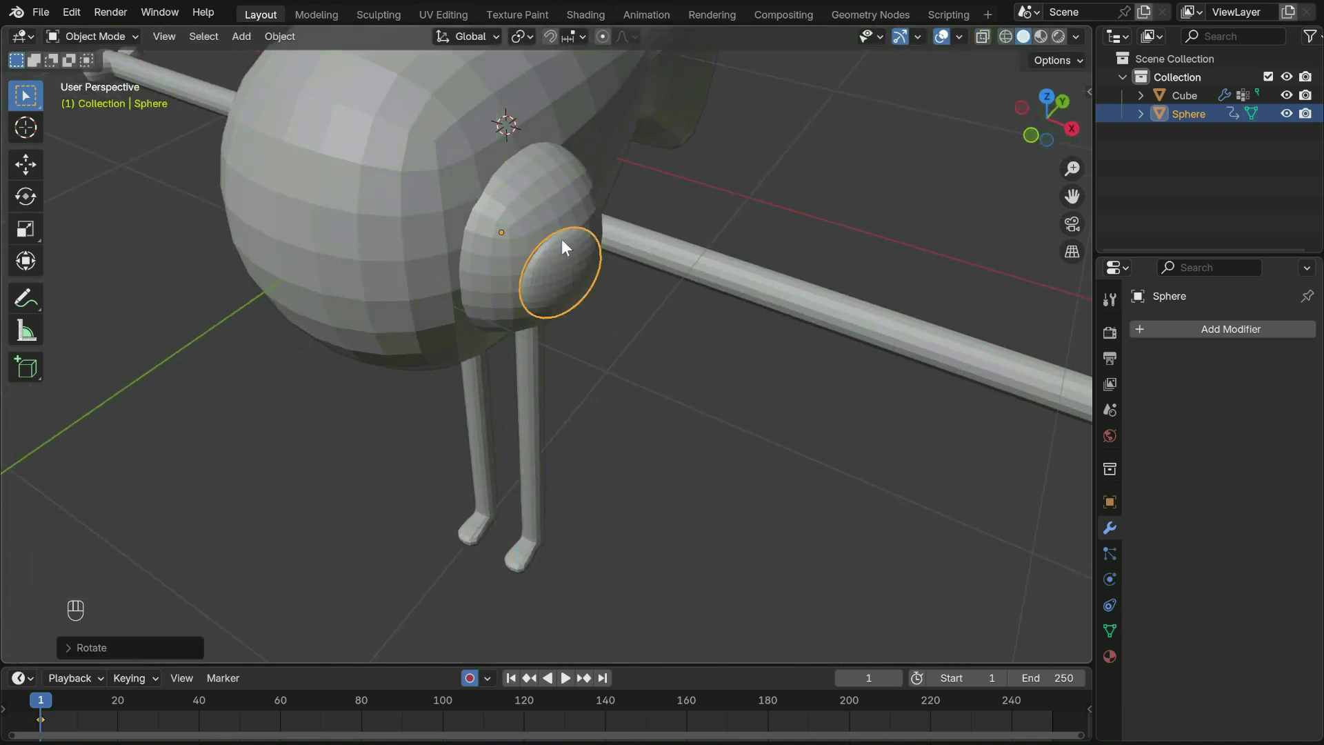
pyautogui.moveTo(562, 239); pyautogui.dragTo(602, 185, button='middle')
pyautogui.press('r')
pyautogui.hotkey('ctrl', 'z')
# Step: Add an X-axis Mirror modifier to the pupil sphere with Cube as the mirror object
pyautogui.scroll(-6, 532, 180)
pyautogui.click(1185, 330)
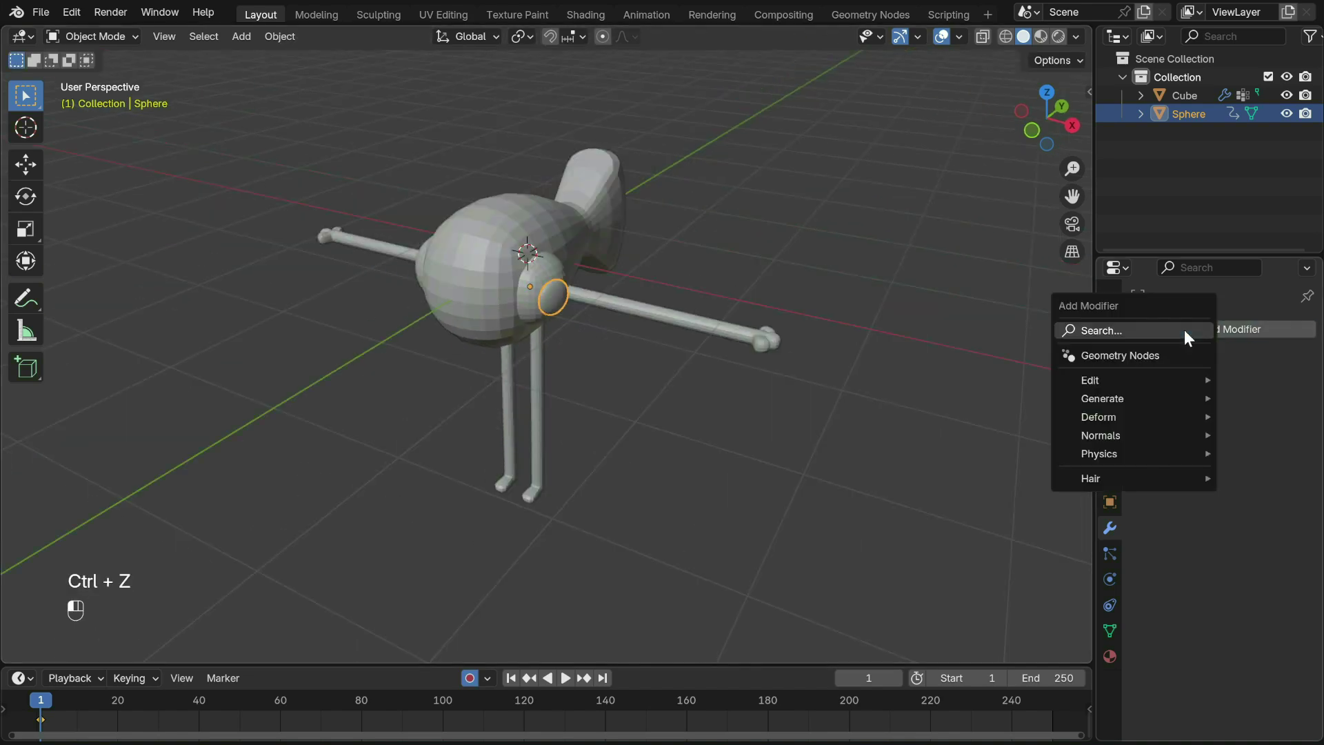
pyautogui.click(1185, 331)
pyautogui.click(1145, 361)
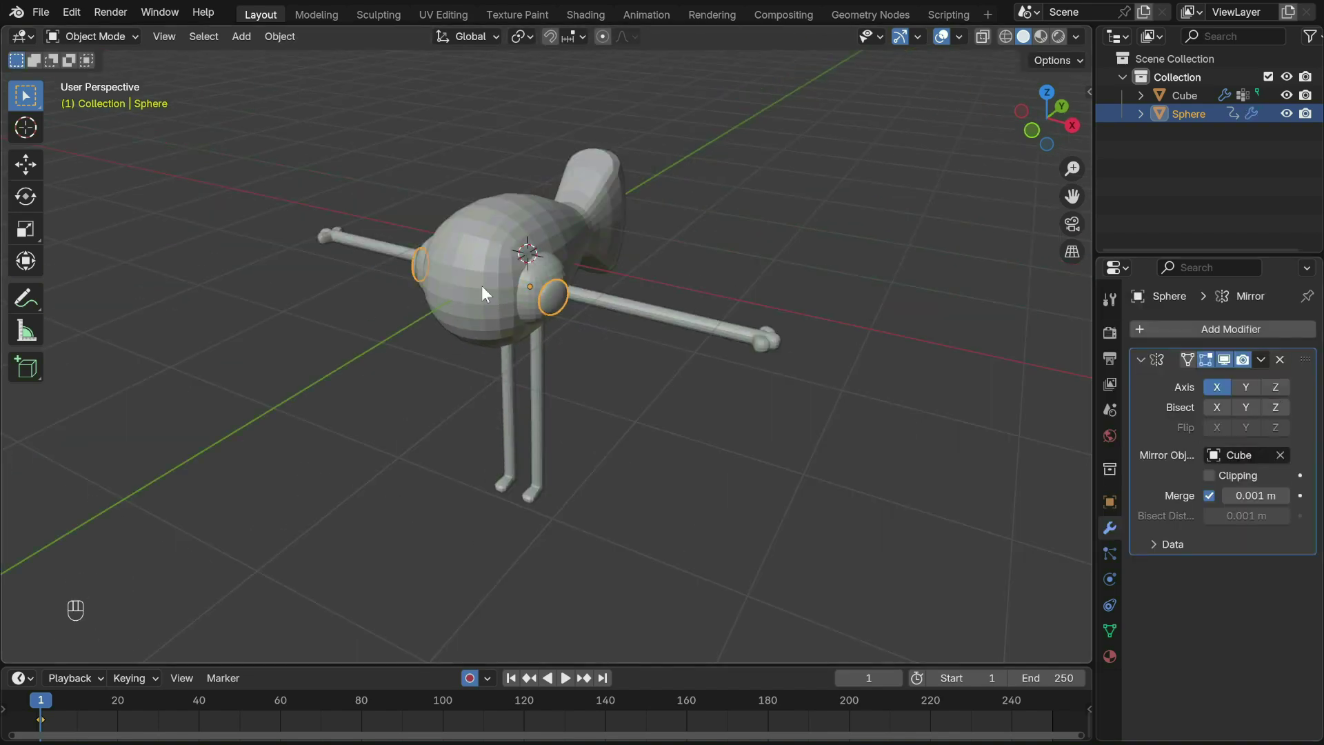
# Step: Rotate the pupil sphere so both mirrored pupils turn around their eyes
pyautogui.moveTo(481, 285); pyautogui.dragTo(587, 286, button='middle')
pyautogui.press('r')
pyautogui.click(672, 284)
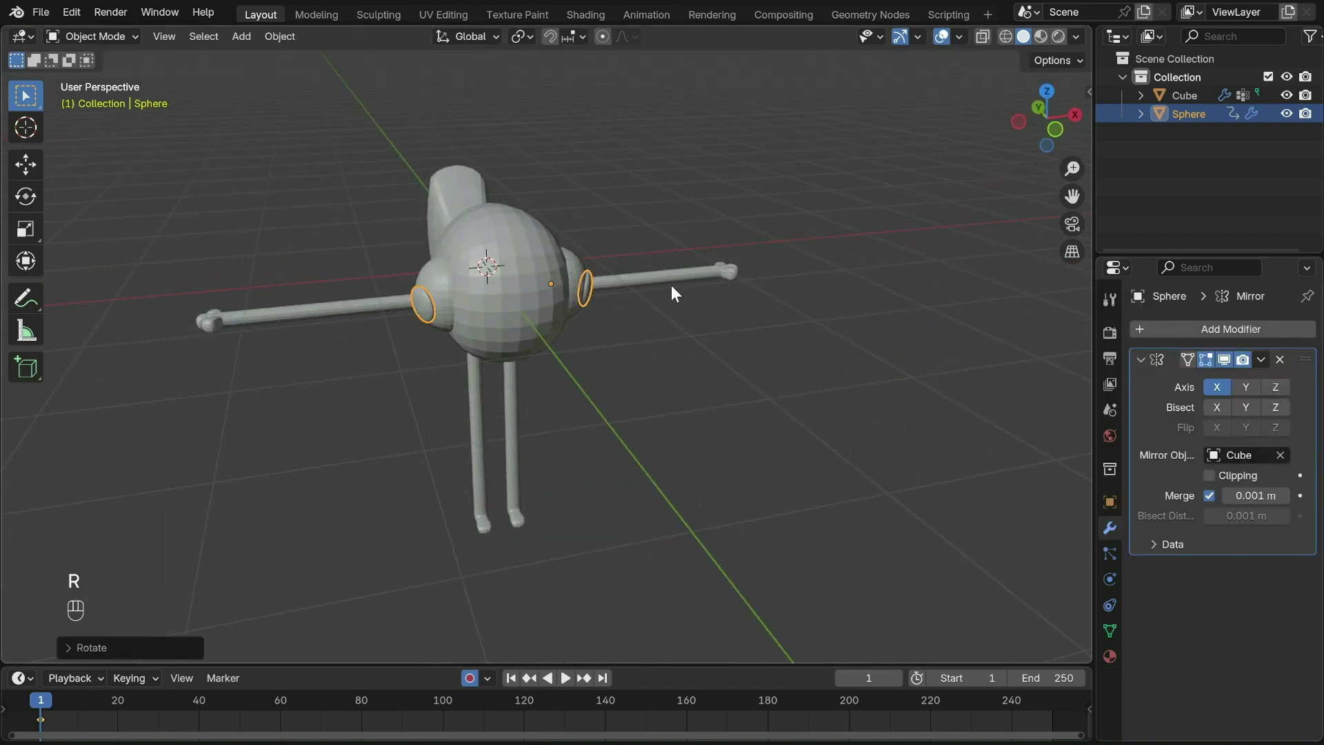
pyautogui.click(673, 342)
# Step: Select the arm's linked geometry in the body mesh and separate it into its own object
pyautogui.moveTo(673, 341); pyautogui.dragTo(119, 371, button='middle')
pyautogui.click(612, 298)
pyautogui.press('Tab')
pyautogui.press('l')
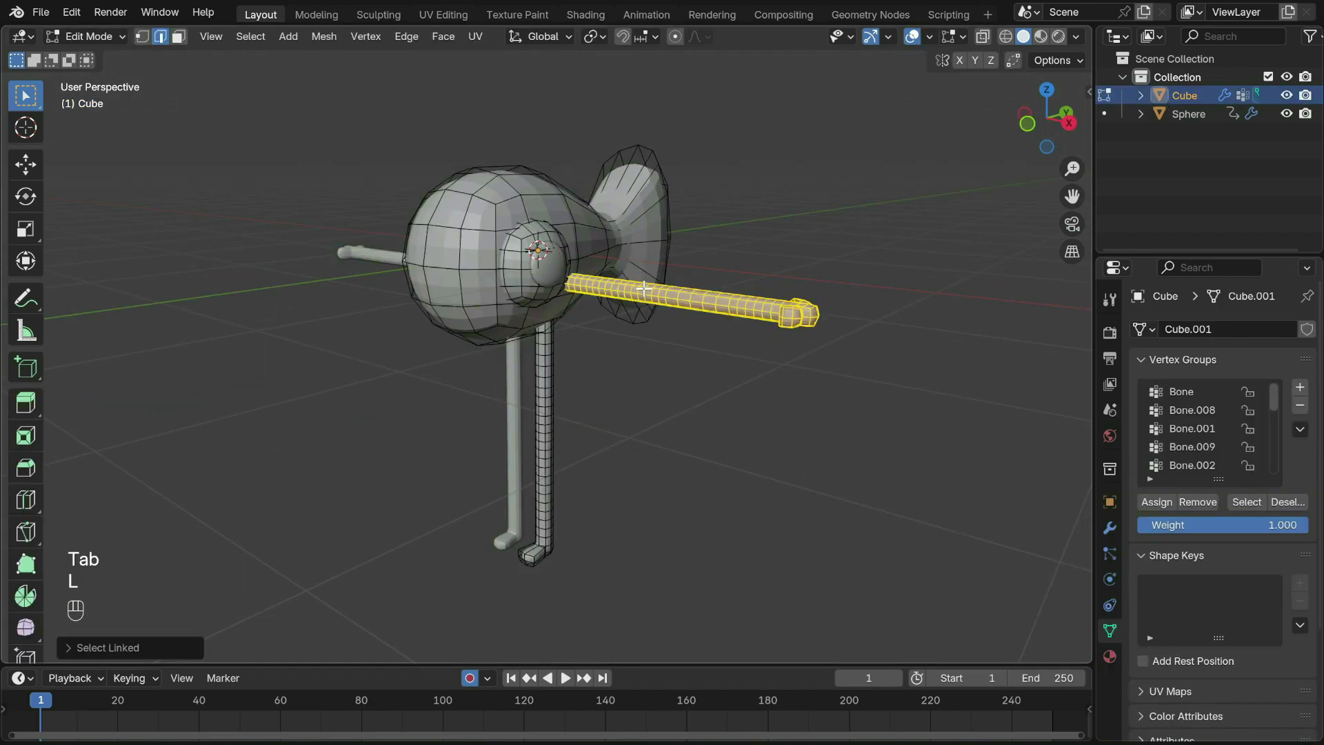
pyautogui.press('p')
pyautogui.click(643, 288)
# Step: Separate the leg's linked geometry into its own object and return to Object Mode
pyautogui.press('l')
pyautogui.press('p')
pyautogui.click(538, 410)
pyautogui.press('Tab')
# Step: Apply the Mirror modifier on the arms object and on the legs object
pyautogui.click(1110, 528)
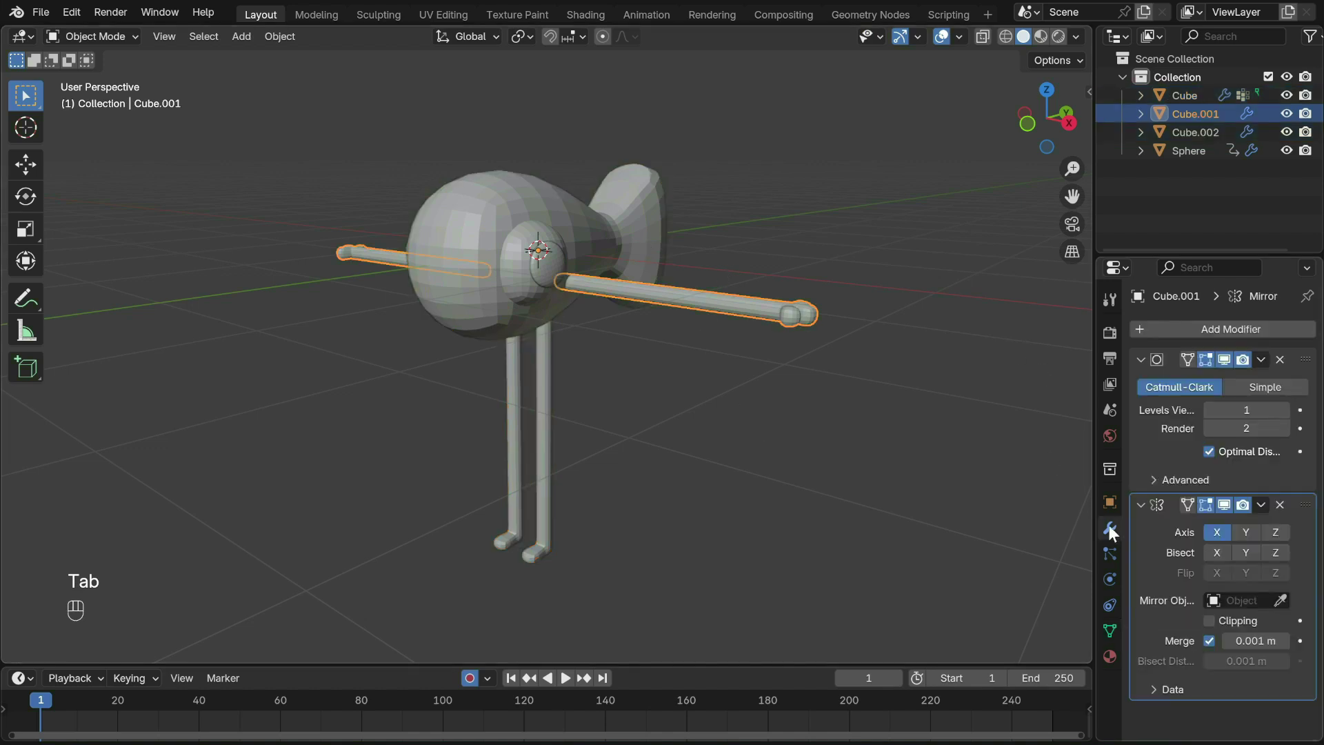
pyautogui.click(1261, 505)
pyautogui.click(1166, 526)
pyautogui.click(545, 428)
pyautogui.click(1261, 505)
pyautogui.click(1166, 526)
# Step: Parent the pupil sphere to the body object and test the link by moving the body
pyautogui.moveTo(774, 408); pyautogui.dragTo(850, 400, button='middle')
pyautogui.click(577, 262)
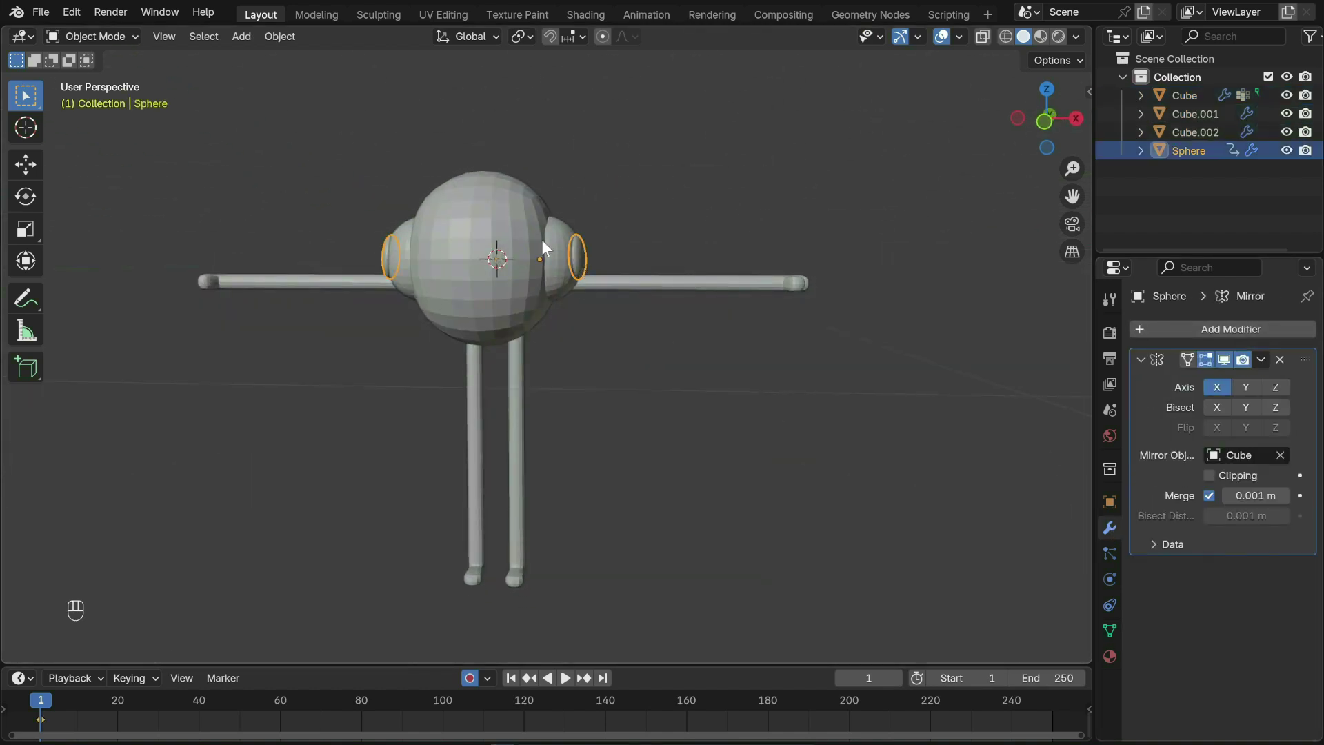
pyautogui.keyDown('shift'); pyautogui.click(516, 214); pyautogui.keyUp('shift')
pyautogui.hotkey('ctrl', 'p')
pyautogui.click(515, 213)
pyautogui.press('g')
pyautogui.click(576, 250)
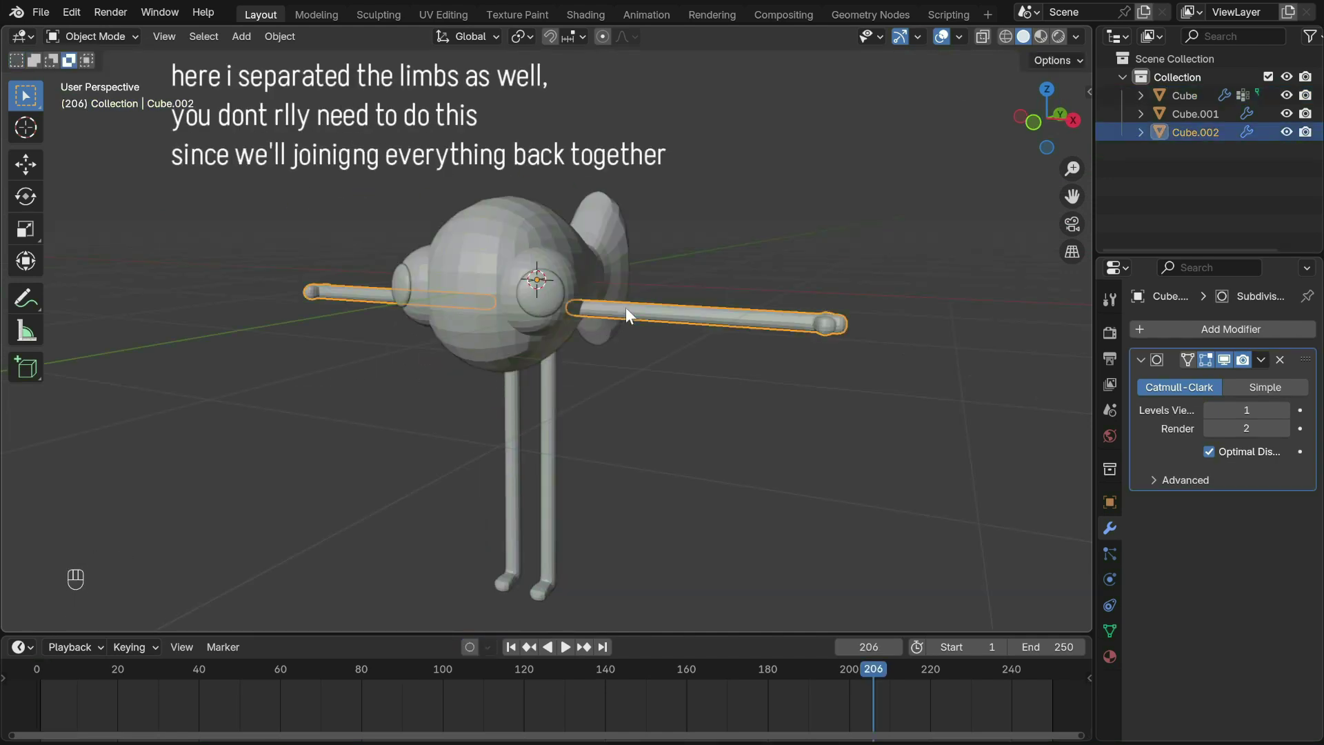
# Step: Separate one arm's linked geometry from the arms mesh into its own object
pyautogui.click(626, 307)
pyautogui.press('l')
pyautogui.press('p')
pyautogui.press('p')
pyautogui.press('Tab')
# Step: Separate one leg's linked geometry from the legs mesh into its own object and return to Object Mode
pyautogui.click(548, 432)
pyautogui.press('Tab')
pyautogui.press('p')
pyautogui.click(550, 403)
pyautogui.press('l')
pyautogui.press('p')
pyautogui.click(552, 403)
pyautogui.press('Tab')
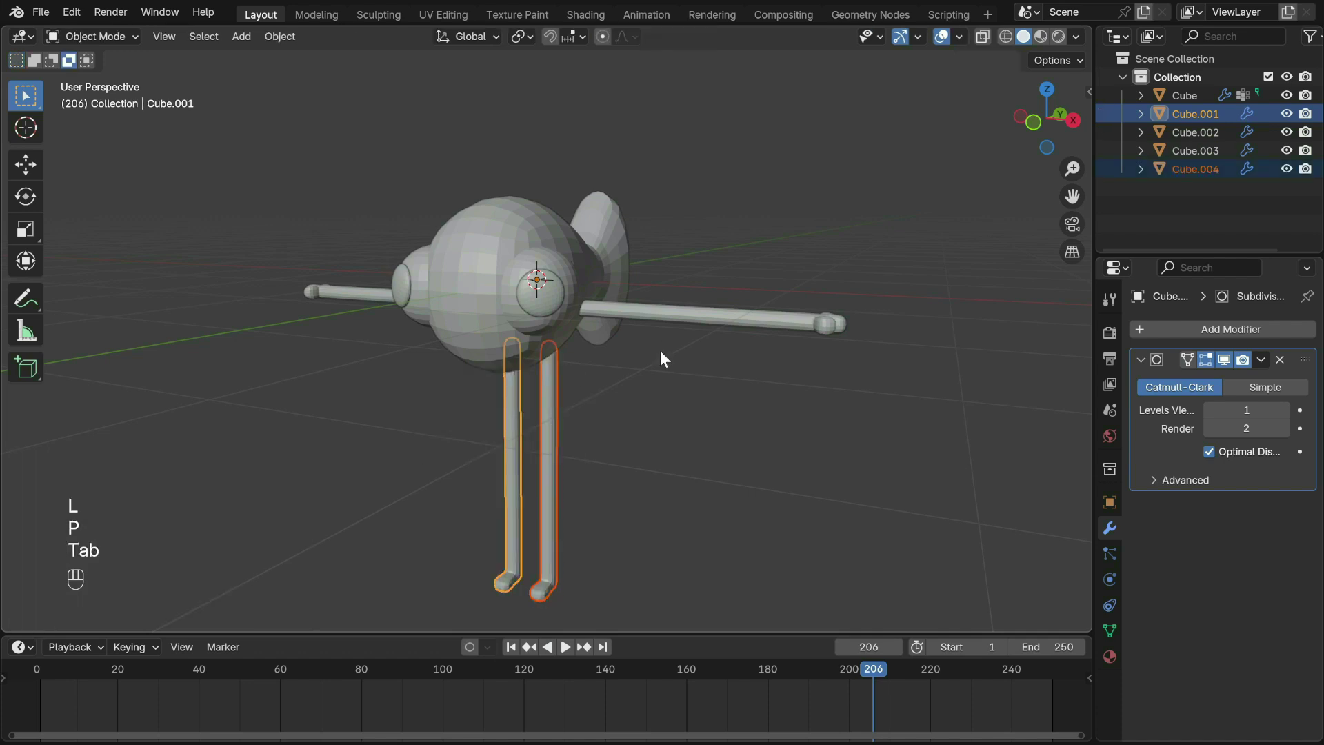
# Step: Apply smooth shading to the selected legs and to the fish body
pyautogui.rightClick(660, 350)
pyautogui.click(662, 349)
pyautogui.click(614, 290)
pyautogui.moveTo(614, 289); pyautogui.dragTo(622, 338, button='middle')
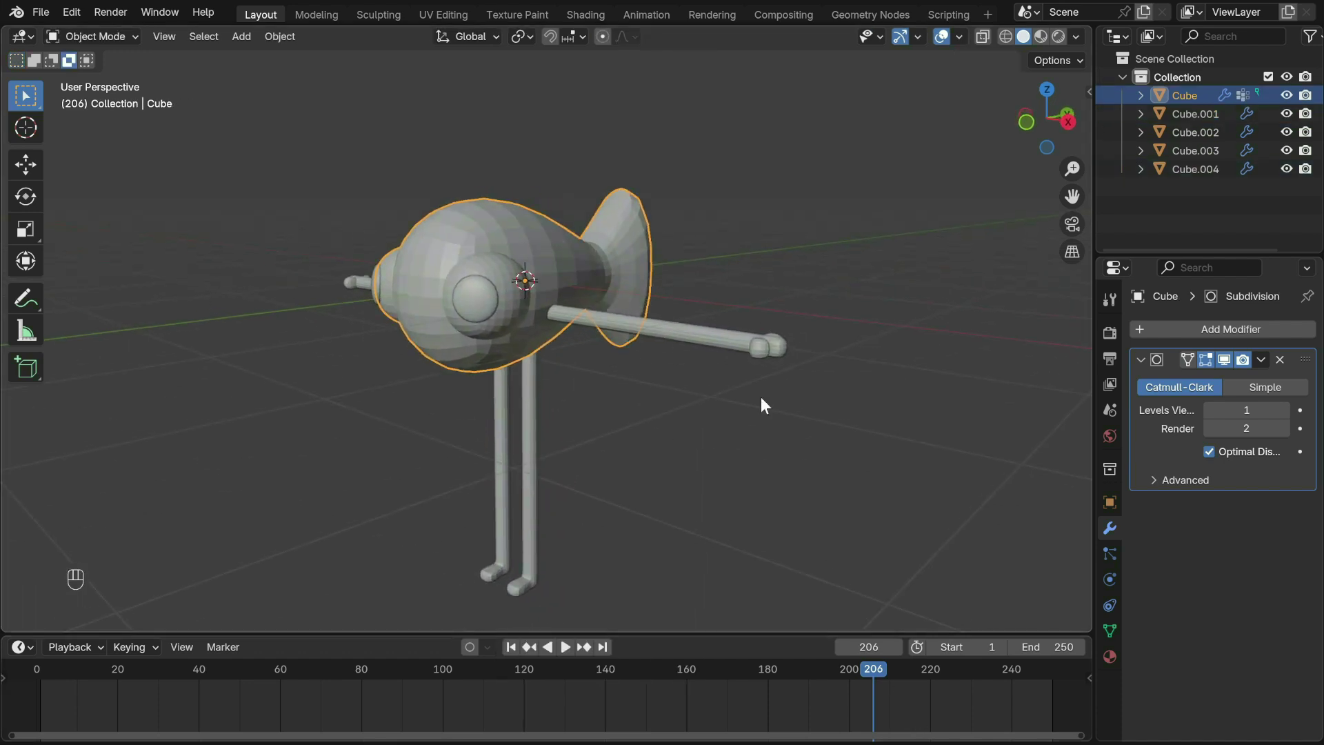
pyautogui.rightClick(562, 250)
pyautogui.click(563, 251)
# Step: Shade the individual leg and arm objects smooth one after another
pyautogui.click(660, 323)
pyautogui.click(529, 409)
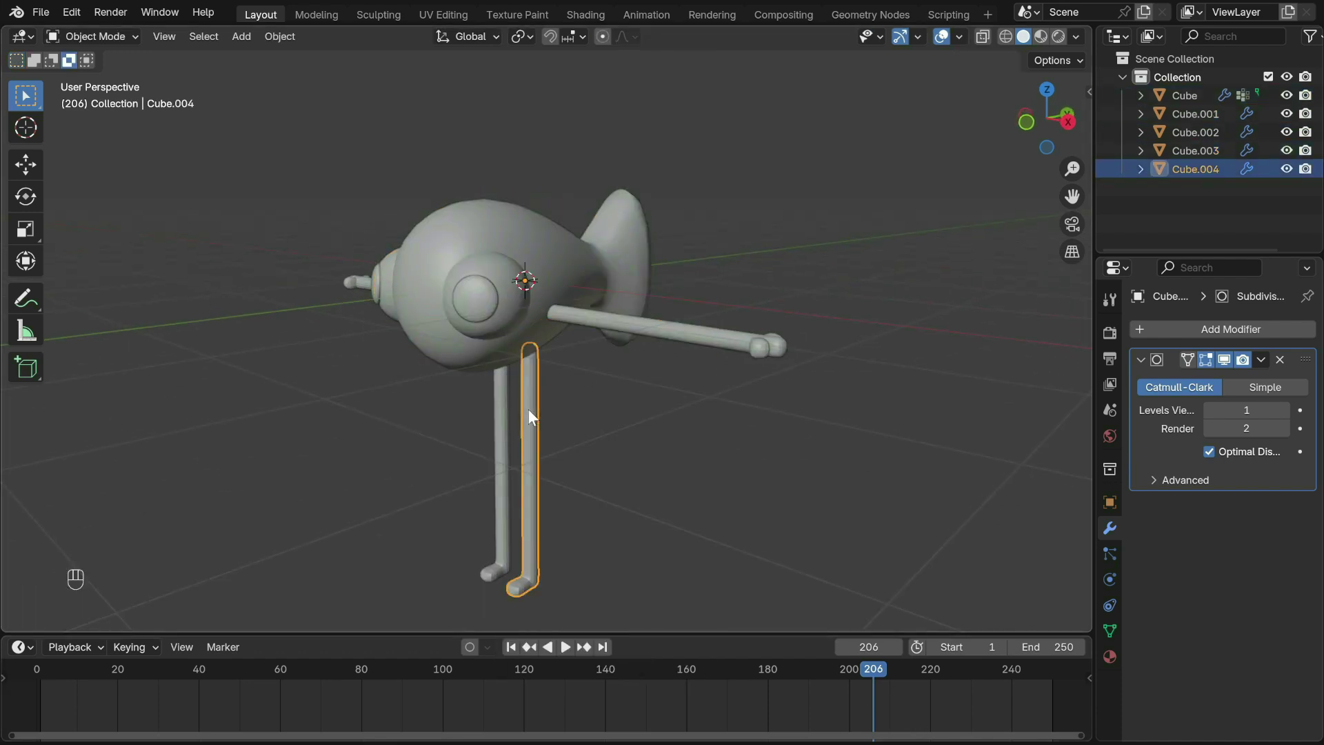
pyautogui.rightClick(528, 409)
pyautogui.click(527, 409)
pyautogui.click(503, 409)
pyautogui.rightClick(503, 409)
pyautogui.click(503, 409)
pyautogui.moveTo(503, 408); pyautogui.dragTo(433, 360, button='middle')
pyautogui.click(356, 295)
pyautogui.rightClick(355, 292)
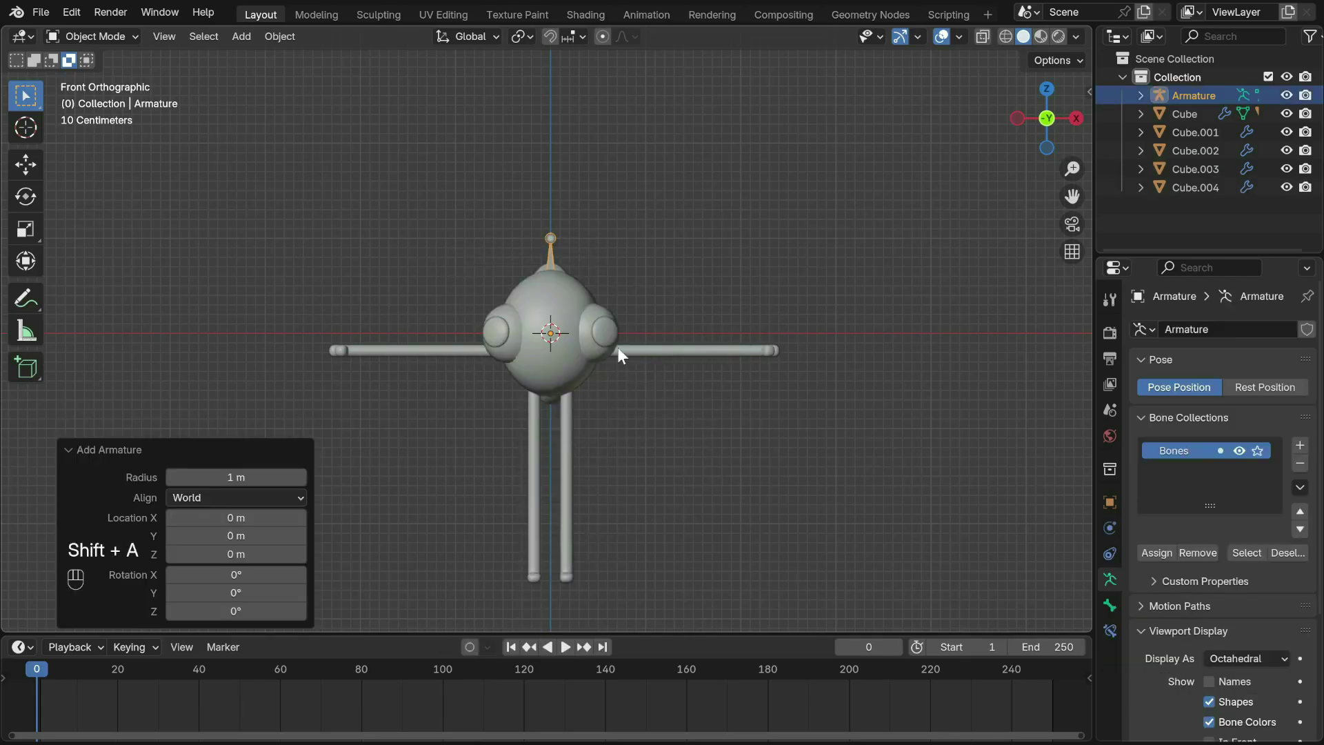
# Step: Set the new armature to display in front of the meshes
pyautogui.click(1110, 605)
pyautogui.click(1110, 579)
pyautogui.scroll(-3, 1205, 587)
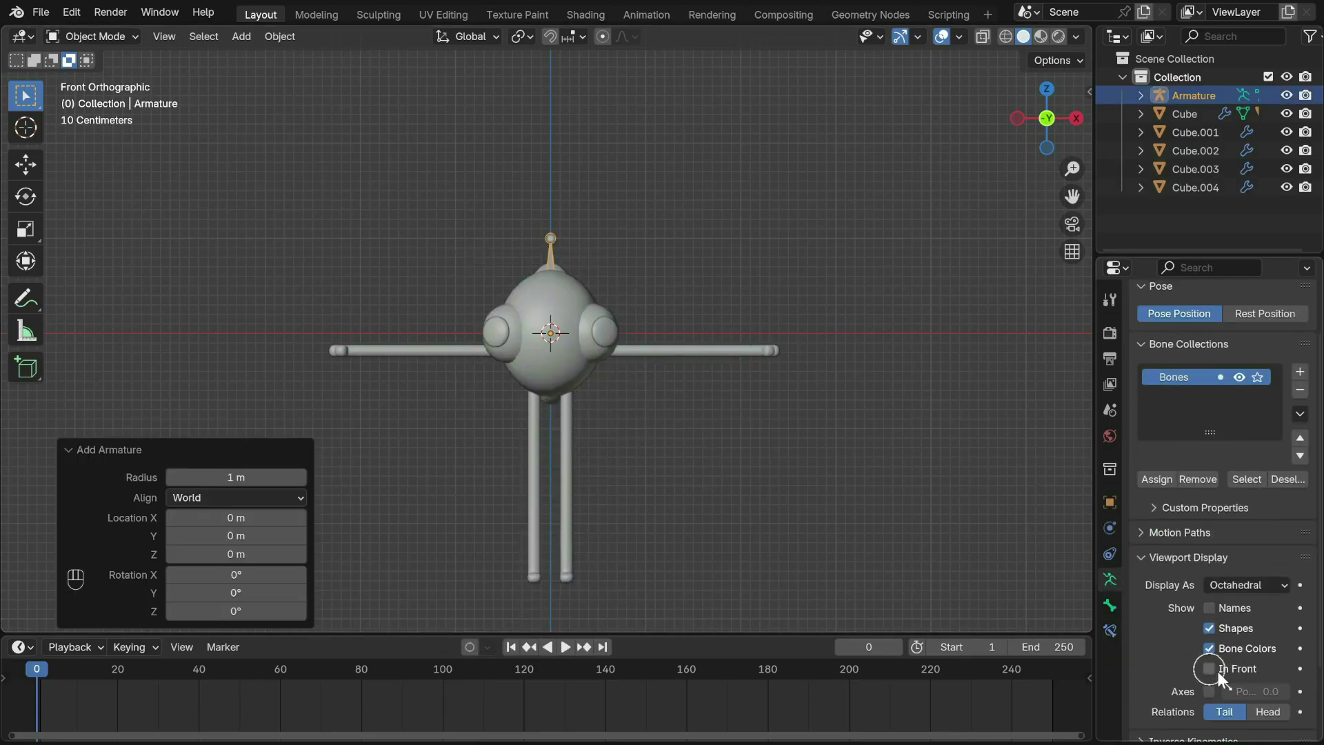
pyautogui.click(1210, 669)
# Step: In Edit Mode, move the bone to the top of the positive-X leg and bring its tail about 1.47 m down along Z
pyautogui.press('Tab')
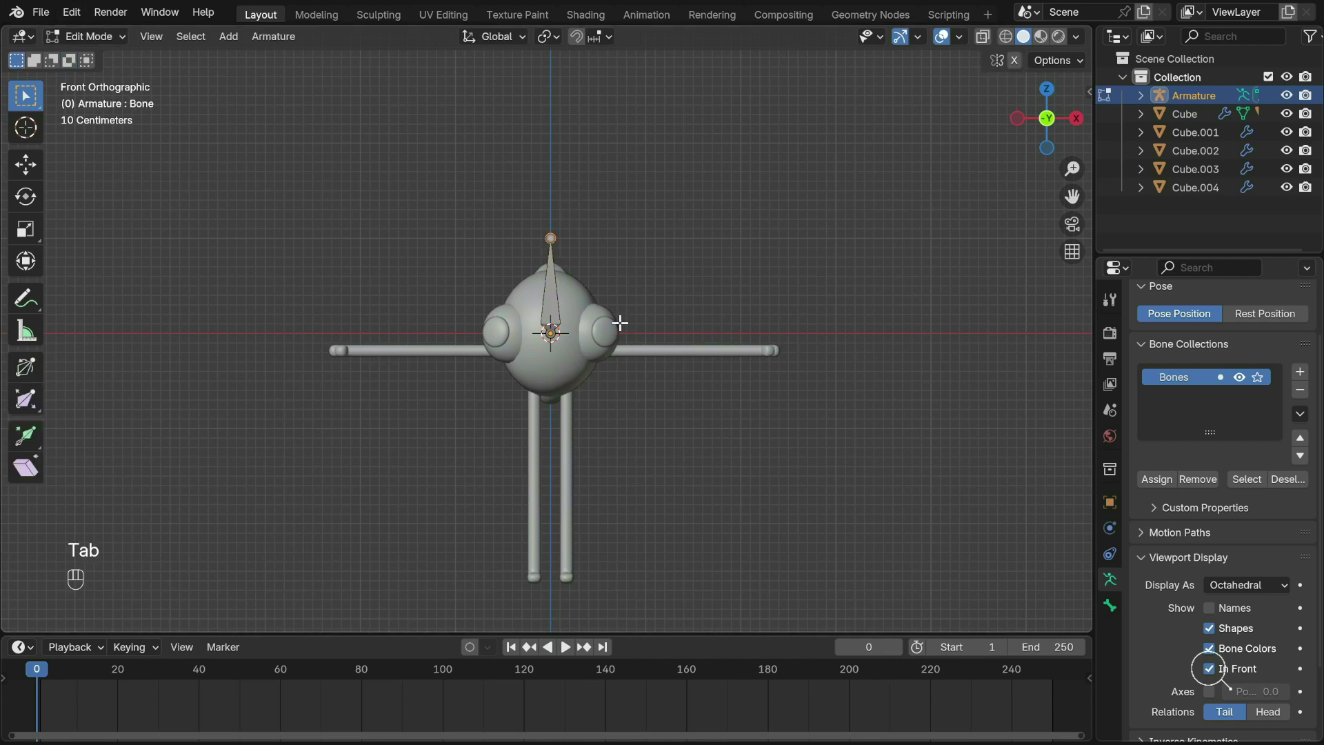
pyautogui.click(551, 276)
pyautogui.press('g')
pyautogui.click(609, 398)
pyautogui.press('g')
pyautogui.press('z')
pyautogui.click(566, 399)
pyautogui.scroll(4, 565, 400)
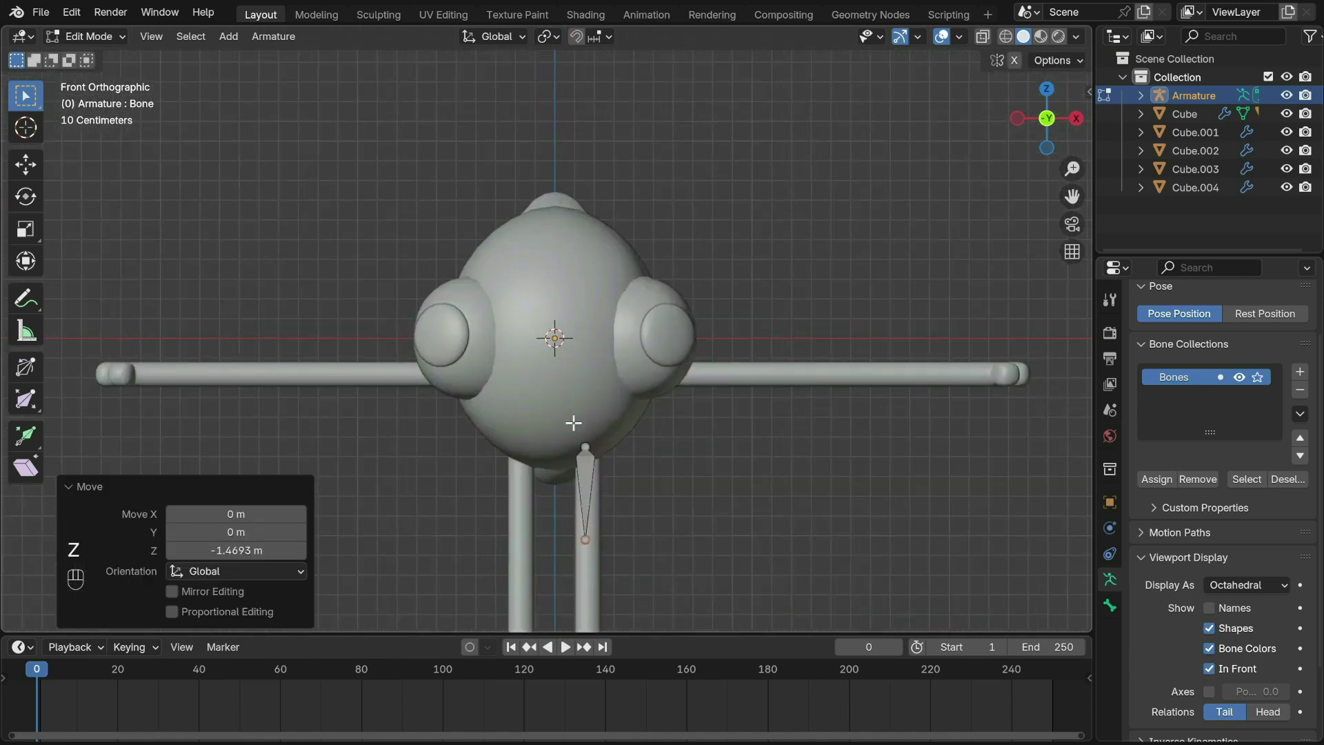
pyautogui.click(600, 395)
pyautogui.press('g')
pyautogui.click(604, 389)
# Step: Turn on X-ray, scale the thigh bone about 2.59 times and move its tail about 0.52 m down to the knee
pyautogui.click(983, 35)
pyautogui.press('g')
pyautogui.scroll(-2, 611, 318)
pyautogui.press('s')
pyautogui.click(607, 338)
pyautogui.press('g')
pyautogui.press('z')
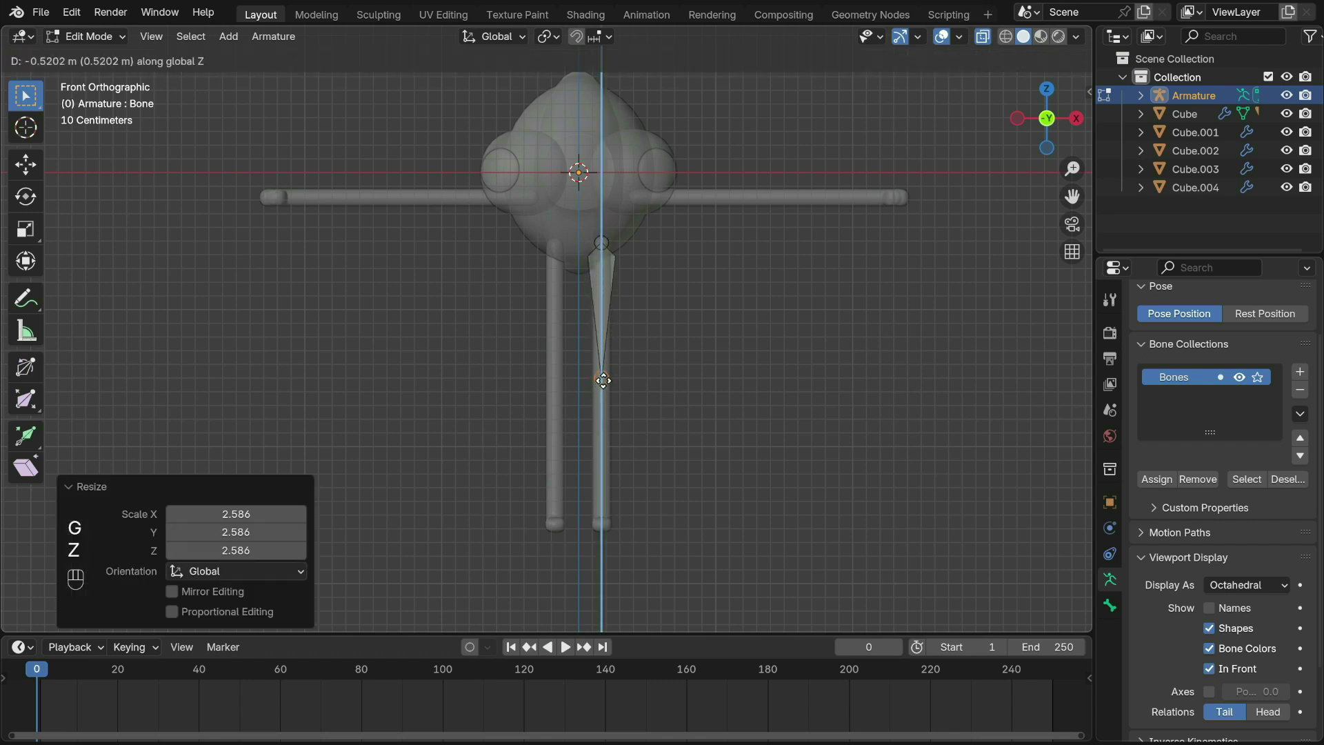
pyautogui.click(603, 379)
# Step: Extrude a shin bone about 1.07 m straight down from the knee to the ankle and rename the bone collection IK
pyautogui.press('e')
pyautogui.press('z')
pyautogui.click(601, 522)
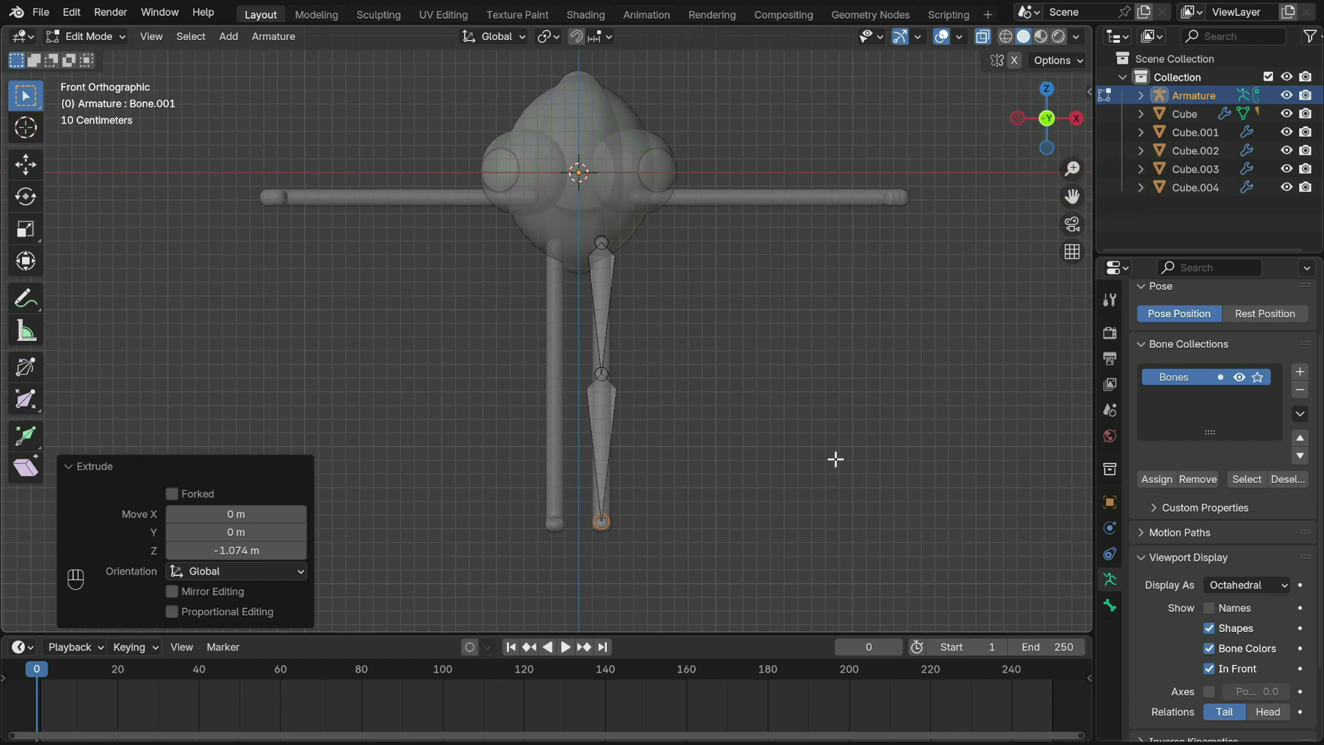
pyautogui.press('Return')
# Step: In the side view, adjust the knee joint and shift all leg bones along Y into the leg mesh
pyautogui.click(1076, 117)
pyautogui.press('g')
pyautogui.press('z')
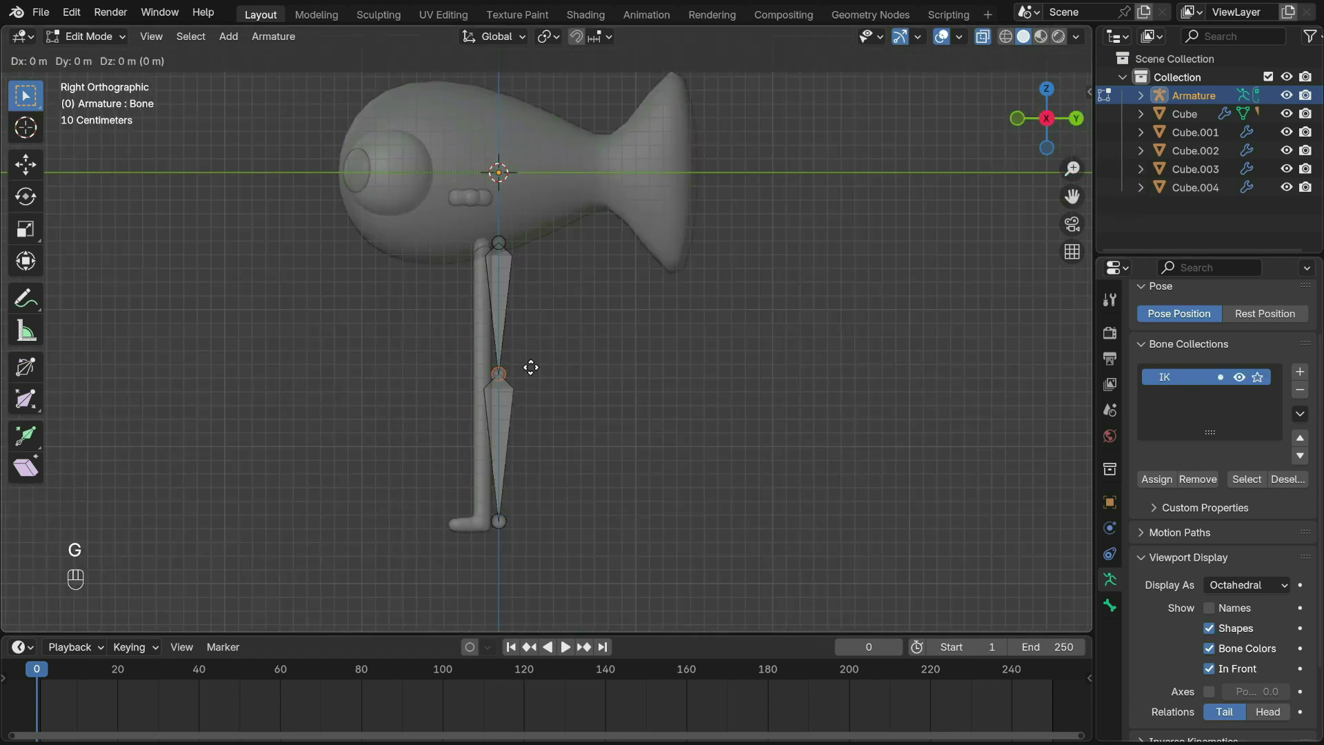
pyautogui.click(509, 345)
pyautogui.press('a')
pyautogui.press('g')
pyautogui.press('y')
pyautogui.click(475, 376)
# Step: Extrude a short bone forward along Y from the knee joint
pyautogui.click(475, 376)
pyautogui.press('e')
pyautogui.press('y')
pyautogui.click(435, 383)
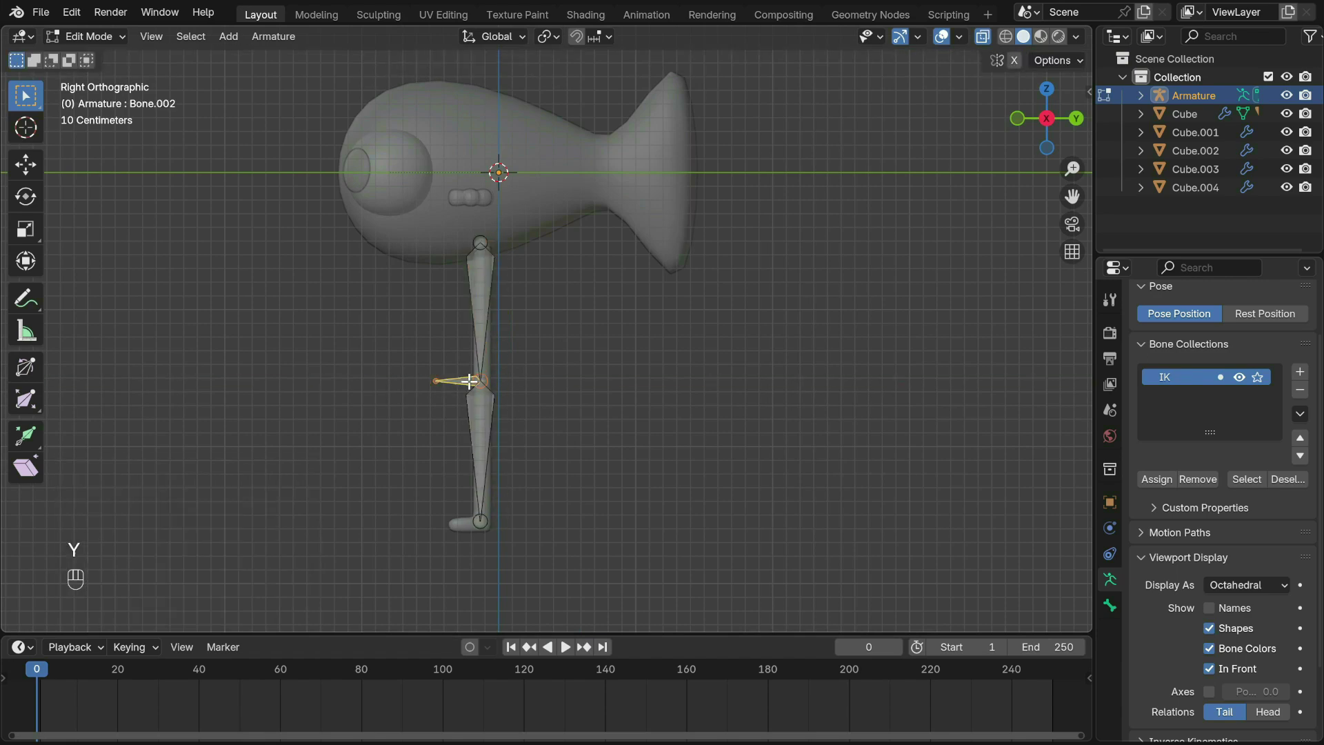
# Step: Clear the short knee bone's parent and move it about 0.39 m forward along Y, away from the leg
pyautogui.hotkey('alt', 'p')
pyautogui.click(469, 379)
pyautogui.press('g')
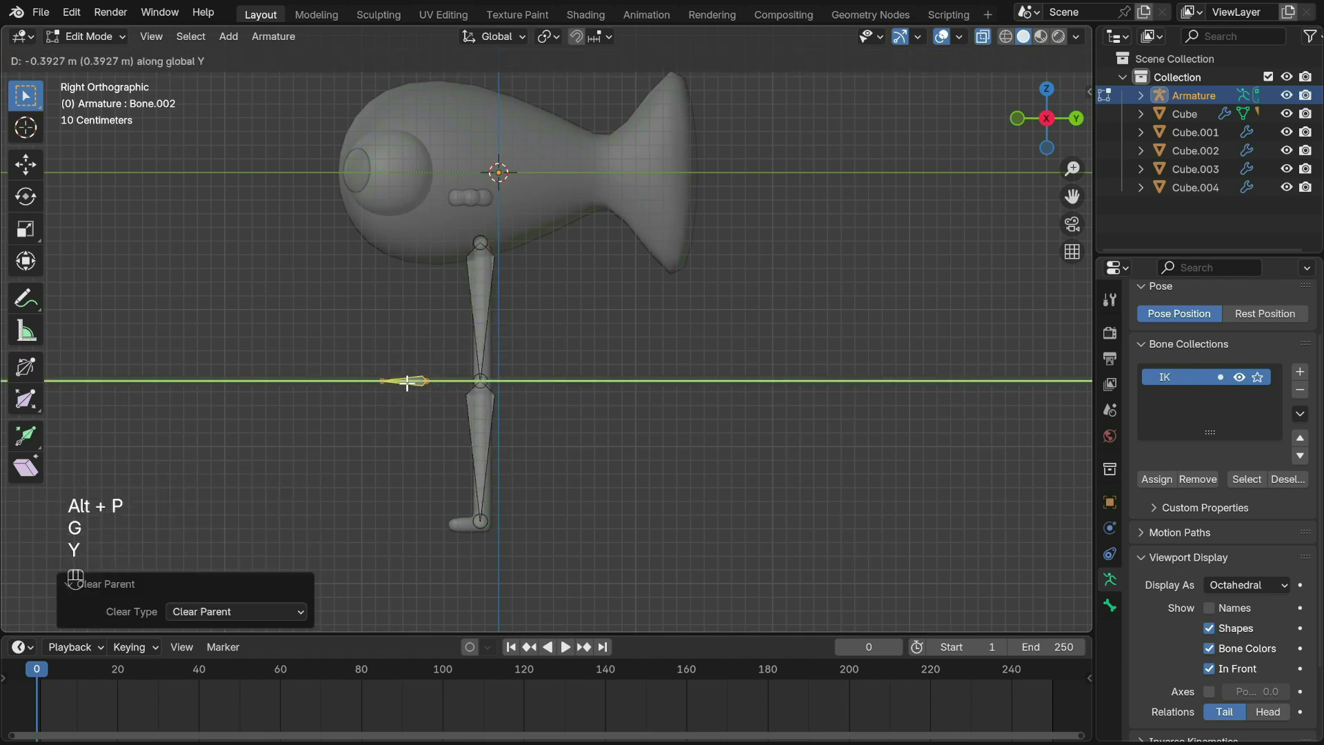
pyautogui.press('y')
pyautogui.click(407, 383)
# Step: Extrude a foot bone forward along Y from the ankle joint
pyautogui.click(476, 520)
pyautogui.press('e')
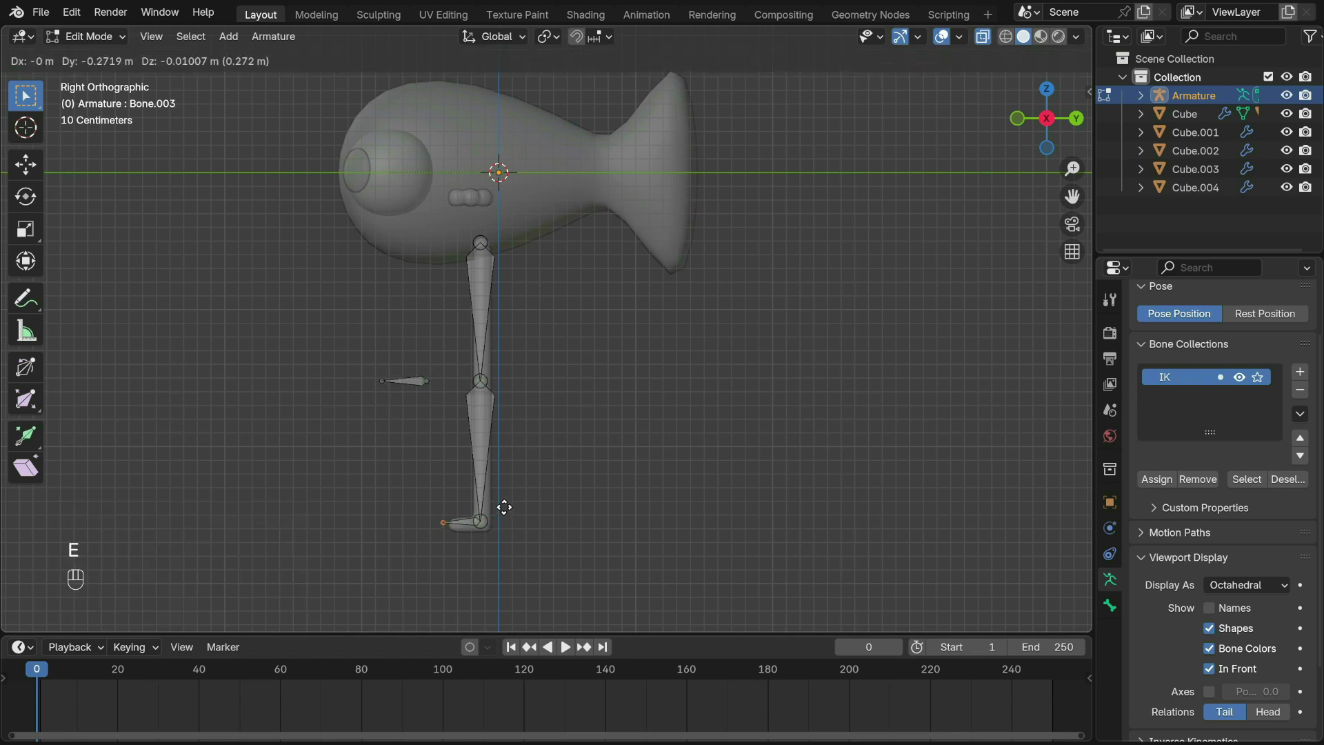
pyautogui.press('y')
pyautogui.click(516, 520)
# Step: Align the foot bone with the foot along Z and clear its parent
pyautogui.moveTo(443, 511); pyautogui.dragTo(535, 554)
pyautogui.press('g')
pyautogui.press('z')
pyautogui.click(536, 528)
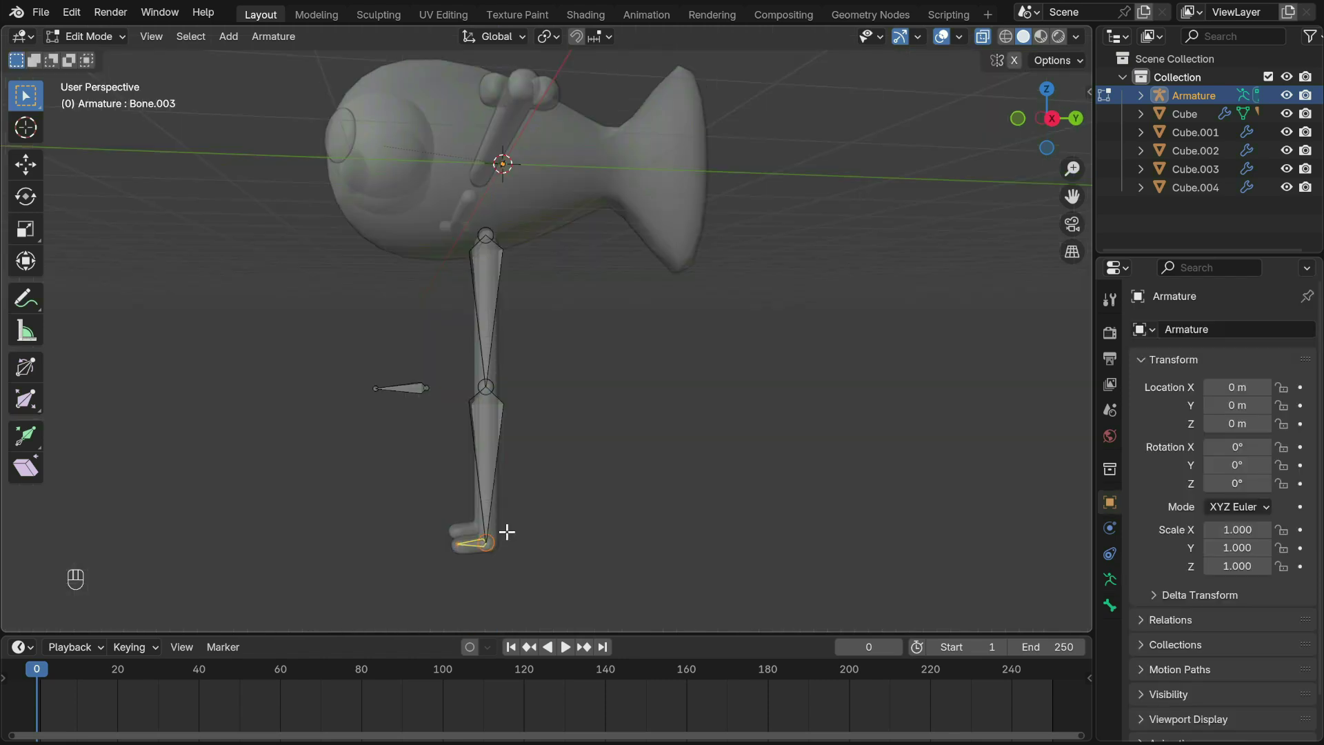
pyautogui.hotkey('alt', 'p')
pyautogui.click(507, 532)
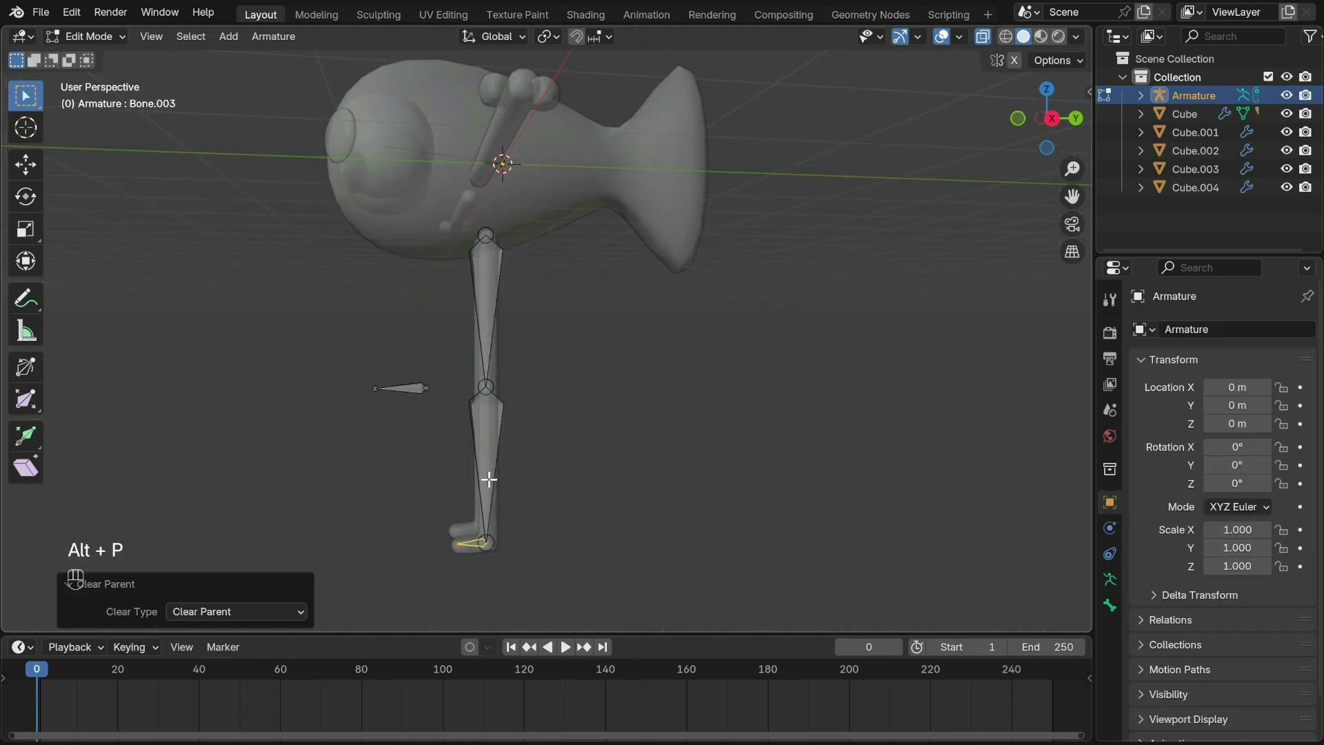
# Step: In Pose Mode, add an IK constraint to the shin bone that targets the foot bone
pyautogui.hotkey('ctrl', 'Tab')
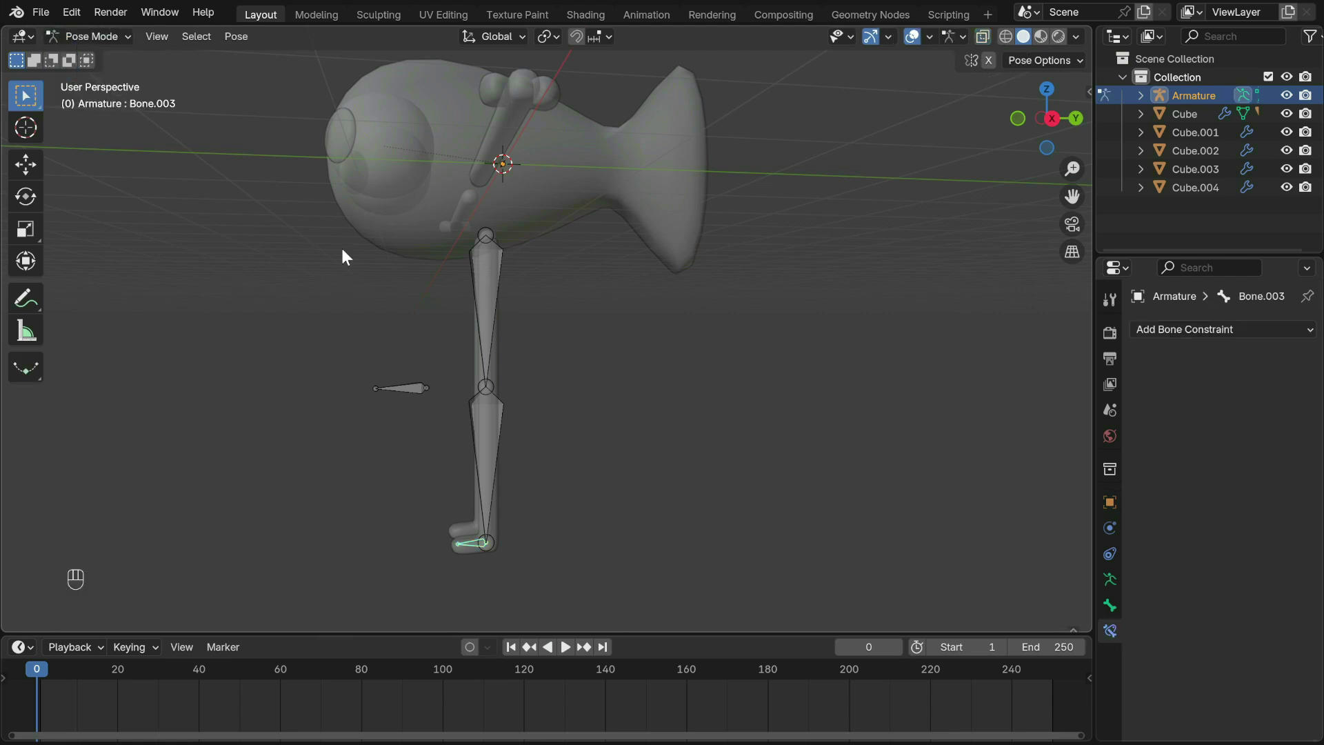
pyautogui.keyDown('shift'); pyautogui.click(494, 419); pyautogui.keyUp('shift')
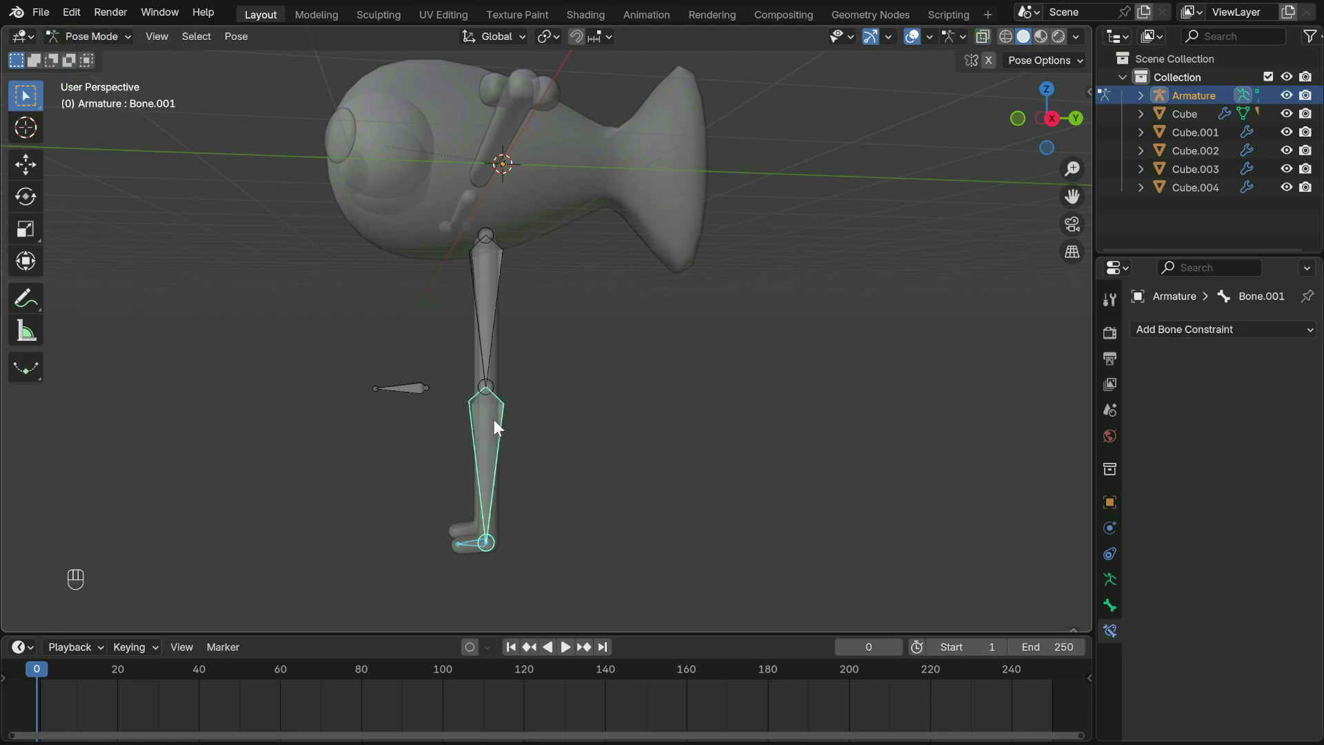
pyautogui.hotkey('shift', 'i')
pyautogui.click(771, 372)
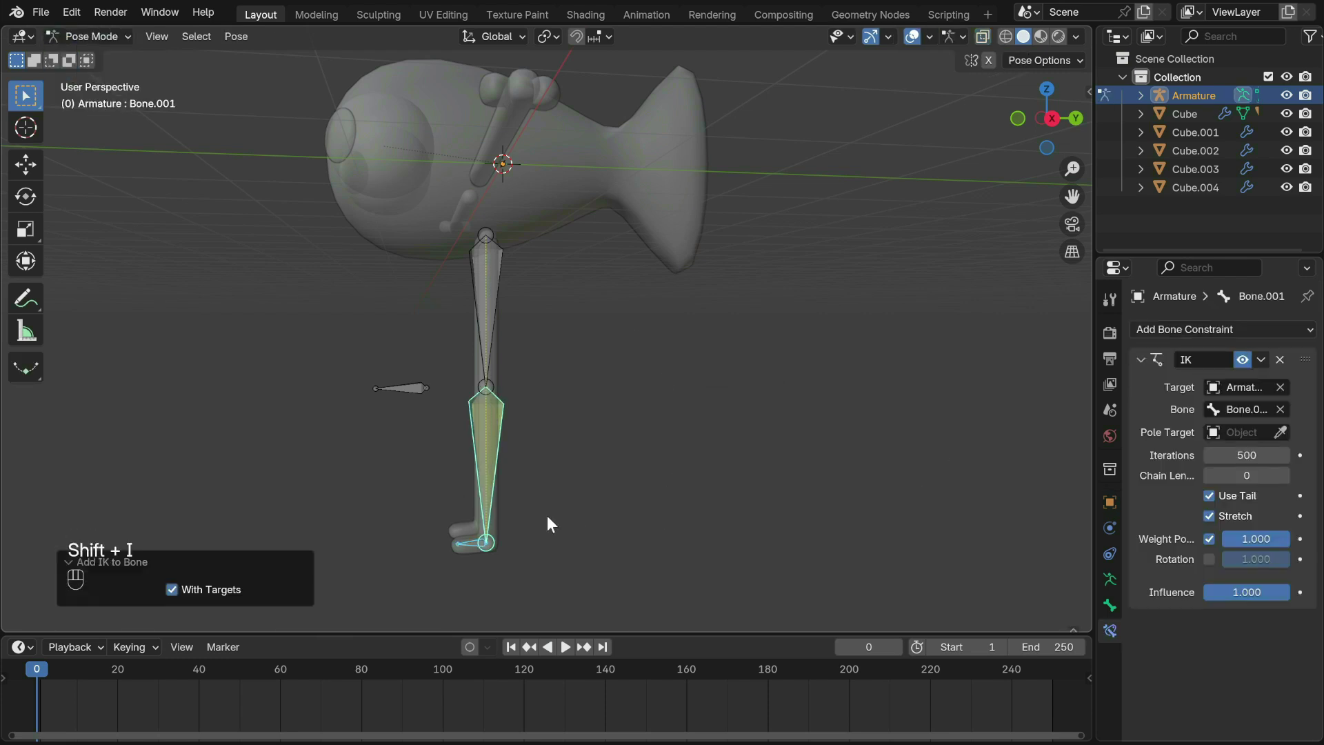
# Step: Test the IK chain by moving the foot bone, and undo the move
pyautogui.click(470, 542)
pyautogui.press('g')
pyautogui.click(456, 527)
pyautogui.hotkey('ctrl', 'z')
# Step: Set the shin's IK pole target to the detached knee bone of the Armature, and check it with an undone foot move
pyautogui.click(476, 442)
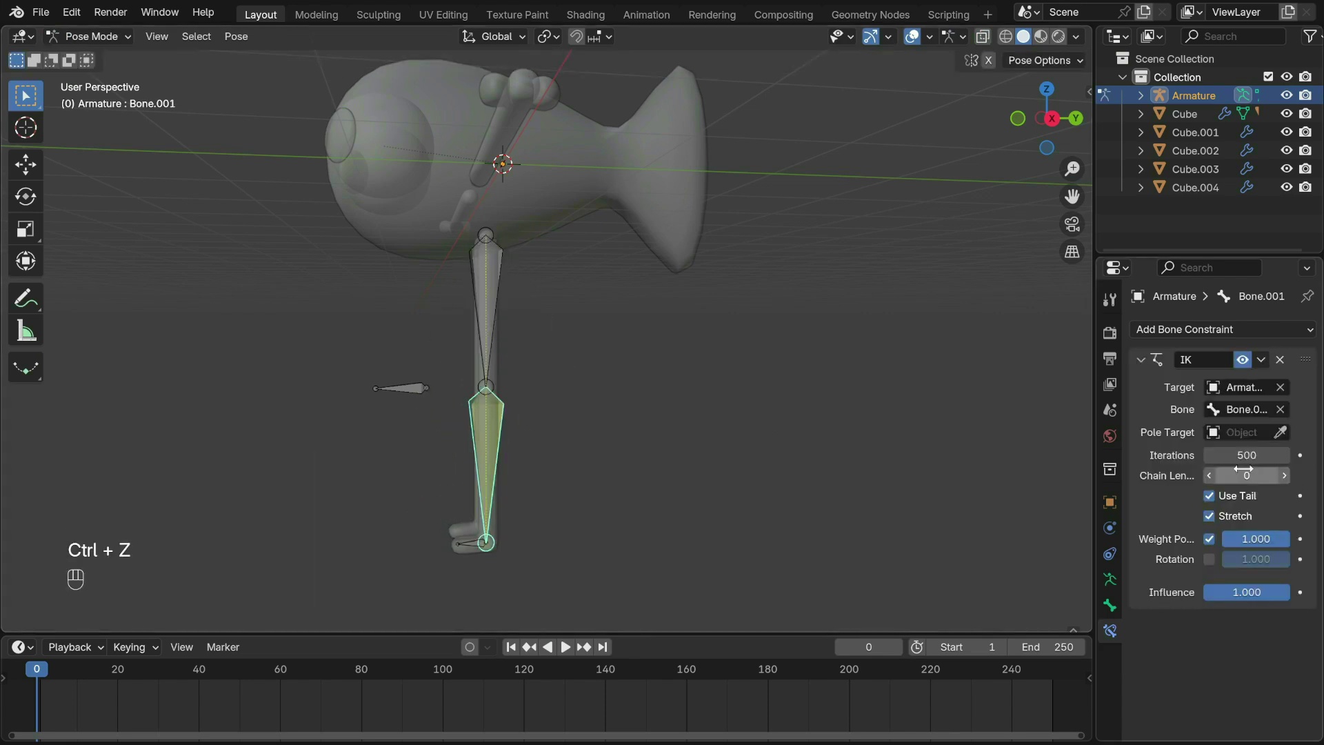
pyautogui.click(493, 394)
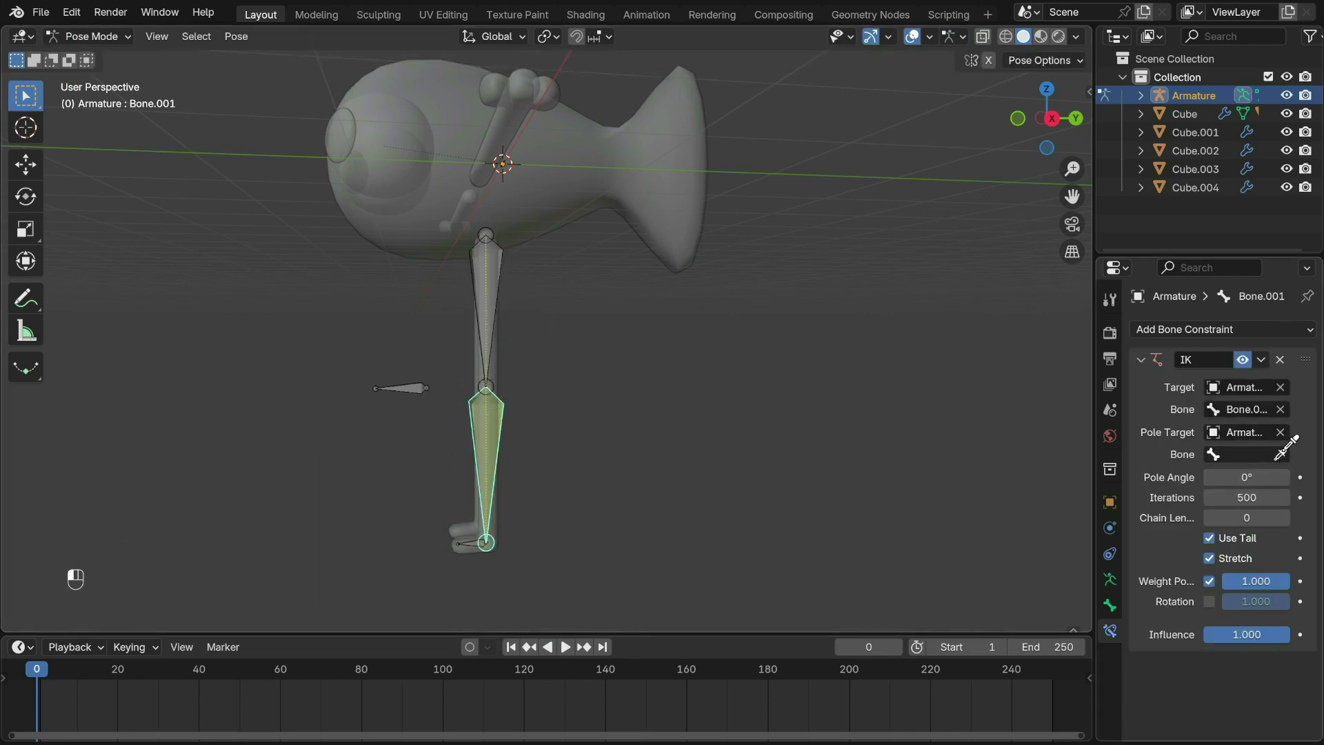
pyautogui.click(471, 544)
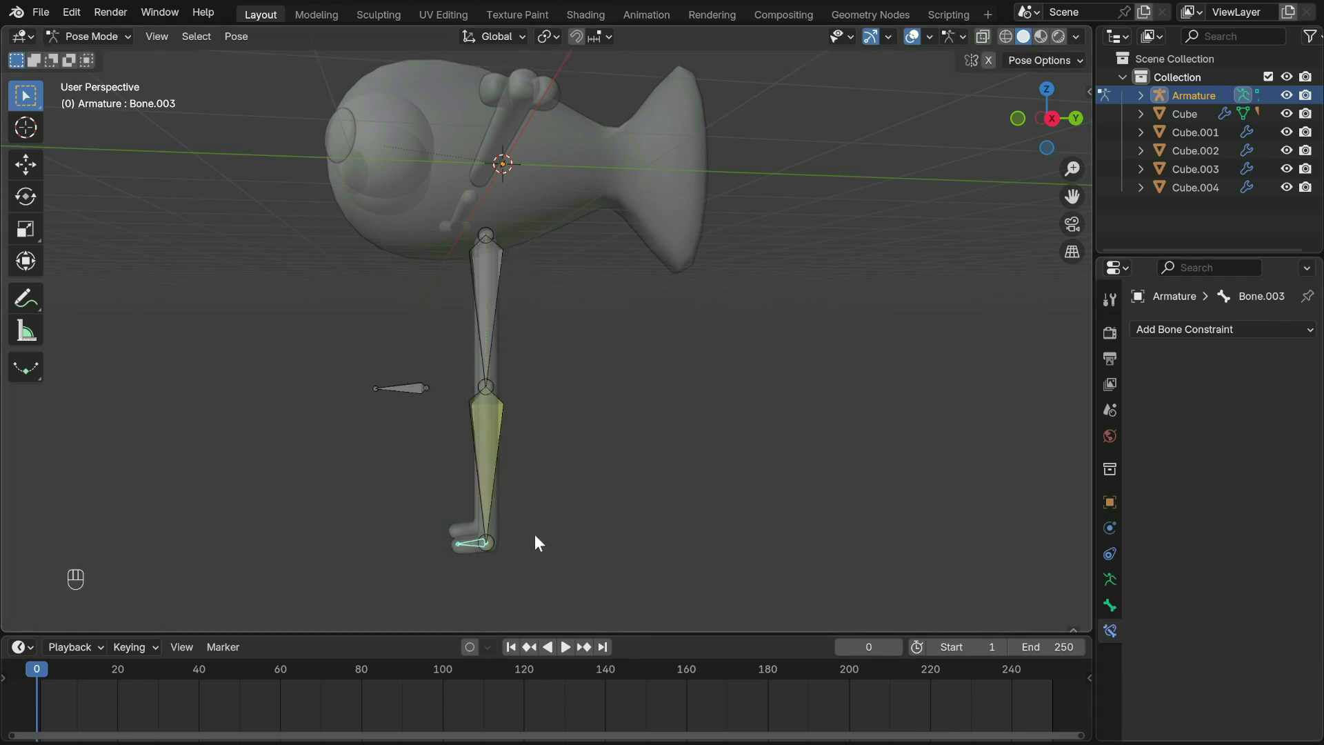
pyautogui.press('g')
pyautogui.rightClick(560, 503)
pyautogui.hotkey('ctrl', 'z')
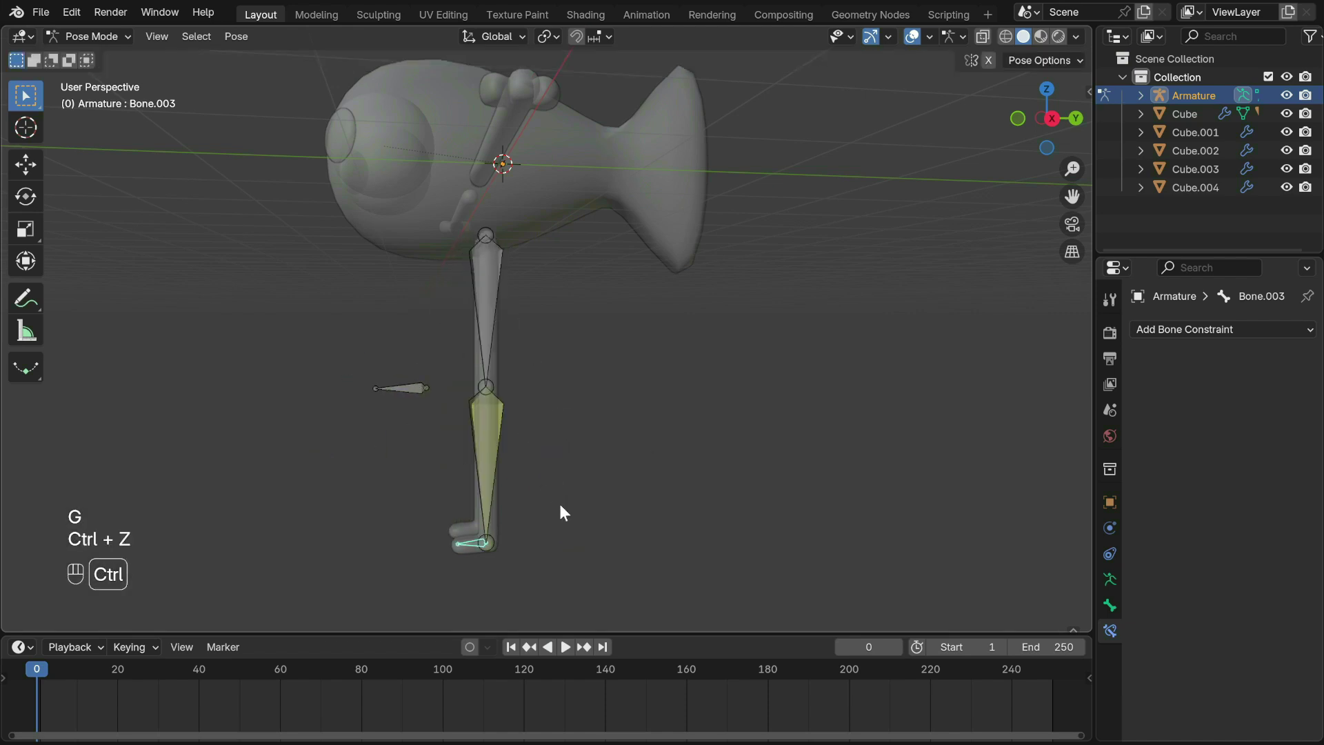
# Step: In the side view, nudge the knee joint slightly along Y in Edit Mode and return to Pose Mode
pyautogui.click(1051, 118)
pyautogui.press('Tab')
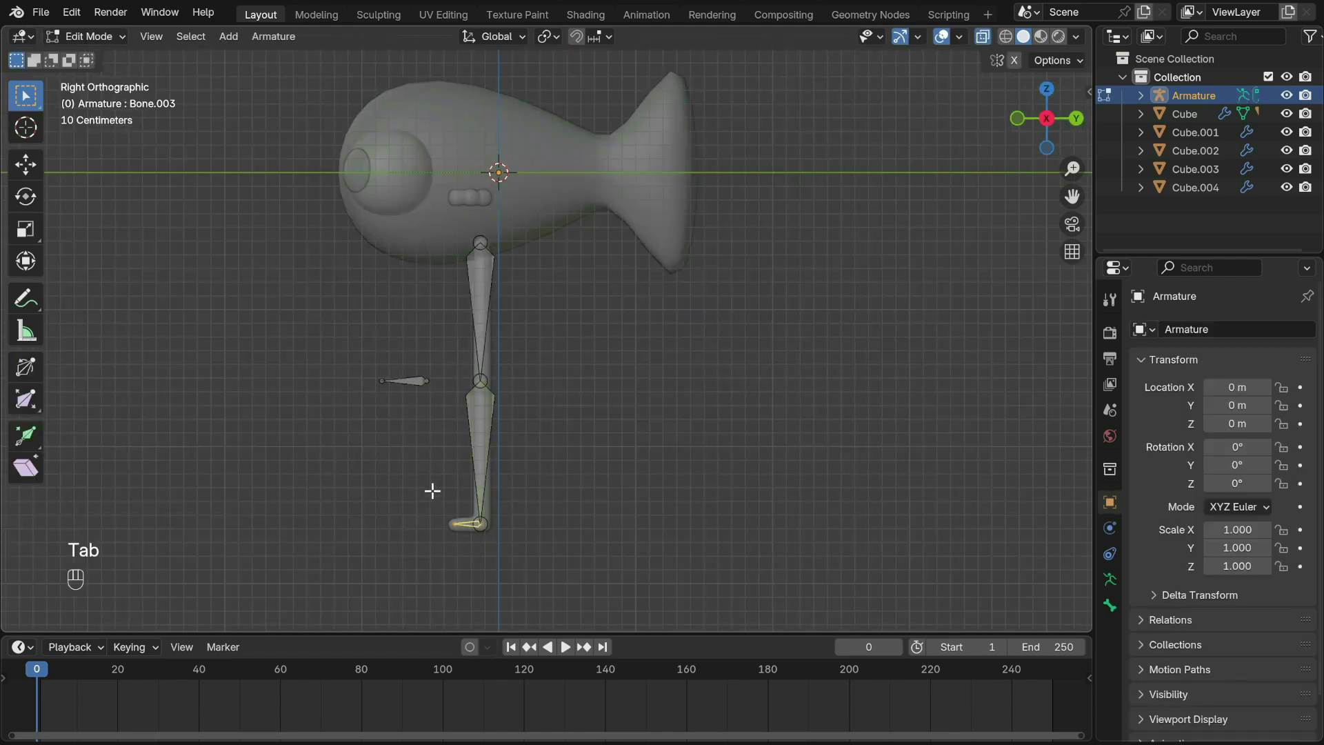
pyautogui.scroll(1, 452, 483)
pyautogui.click(466, 396)
pyautogui.press('g')
pyautogui.press('y')
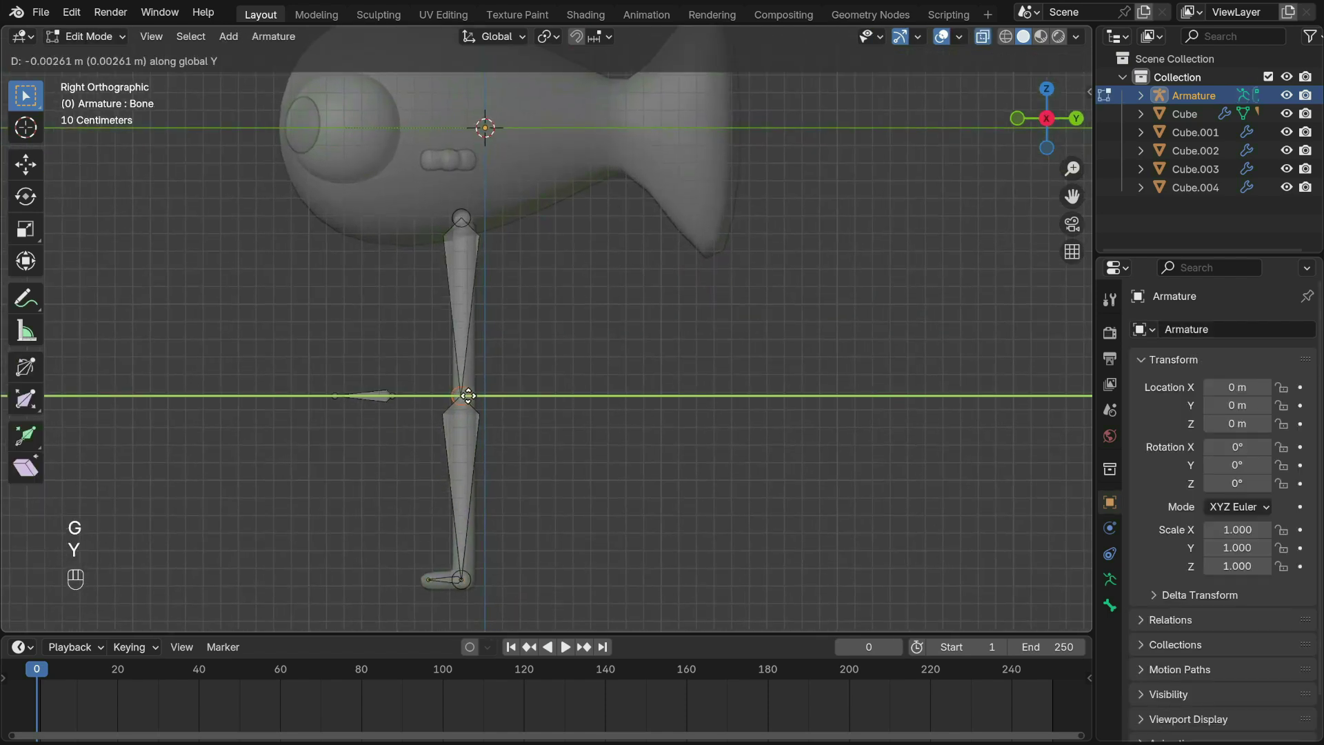
pyautogui.click(465, 396)
pyautogui.press('Tab')
# Step: Test the knee bend by moving the foot bone, and undo the move
pyautogui.press('g')
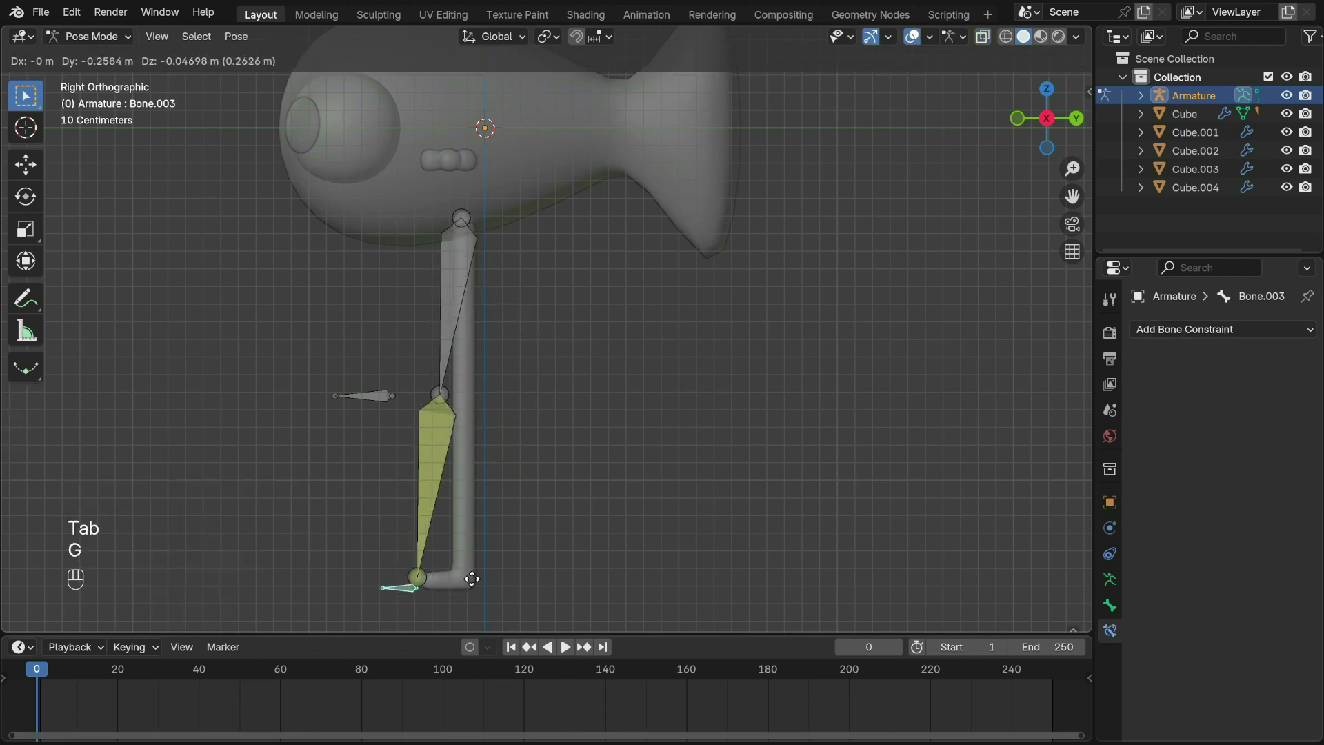
pyautogui.hotkey('ctrl', 'z')
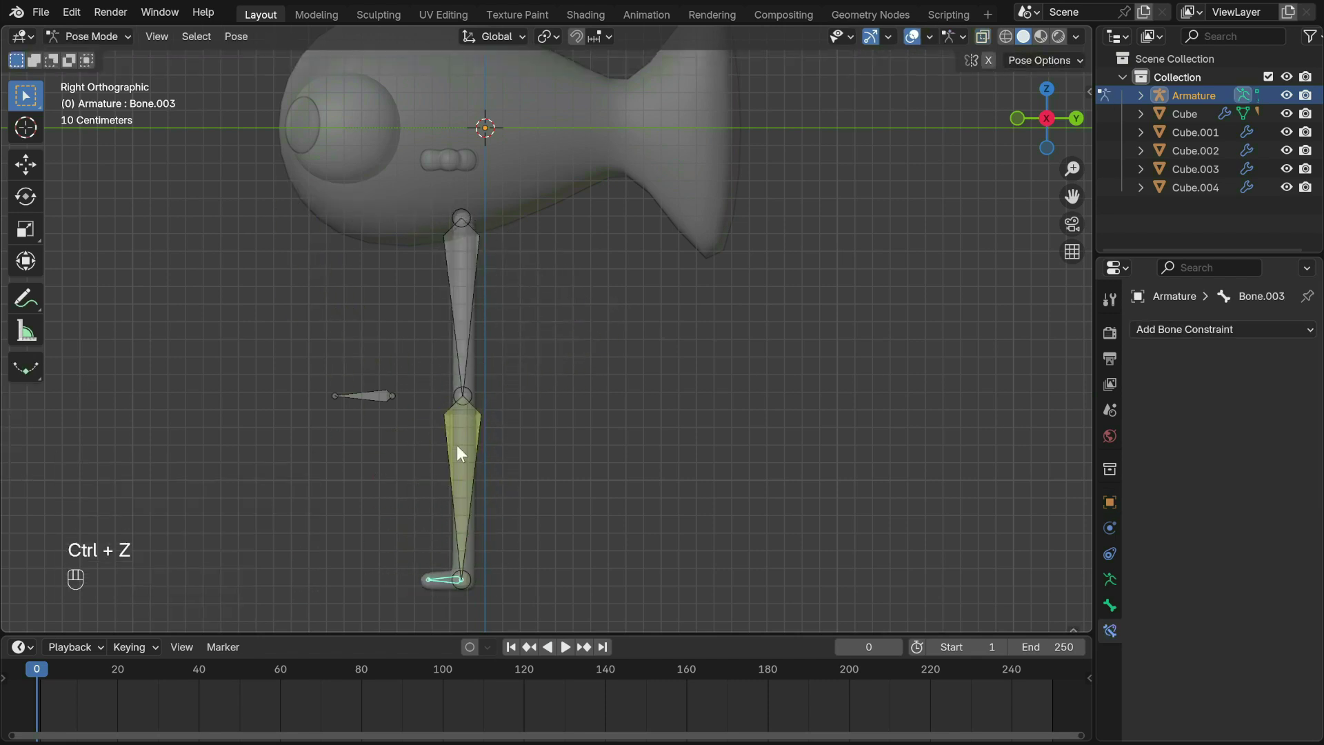
pyautogui.hotkey('ctrl', 'z')
# Step: Set the pole angle of the shin's IK constraint to 180°
pyautogui.click(1260, 478)
pyautogui.write('180')
pyautogui.press('Return')
# Step: Move the foot bone to check the leg with the new pole angle, and undo the move
pyautogui.click(441, 579)
pyautogui.press('g')
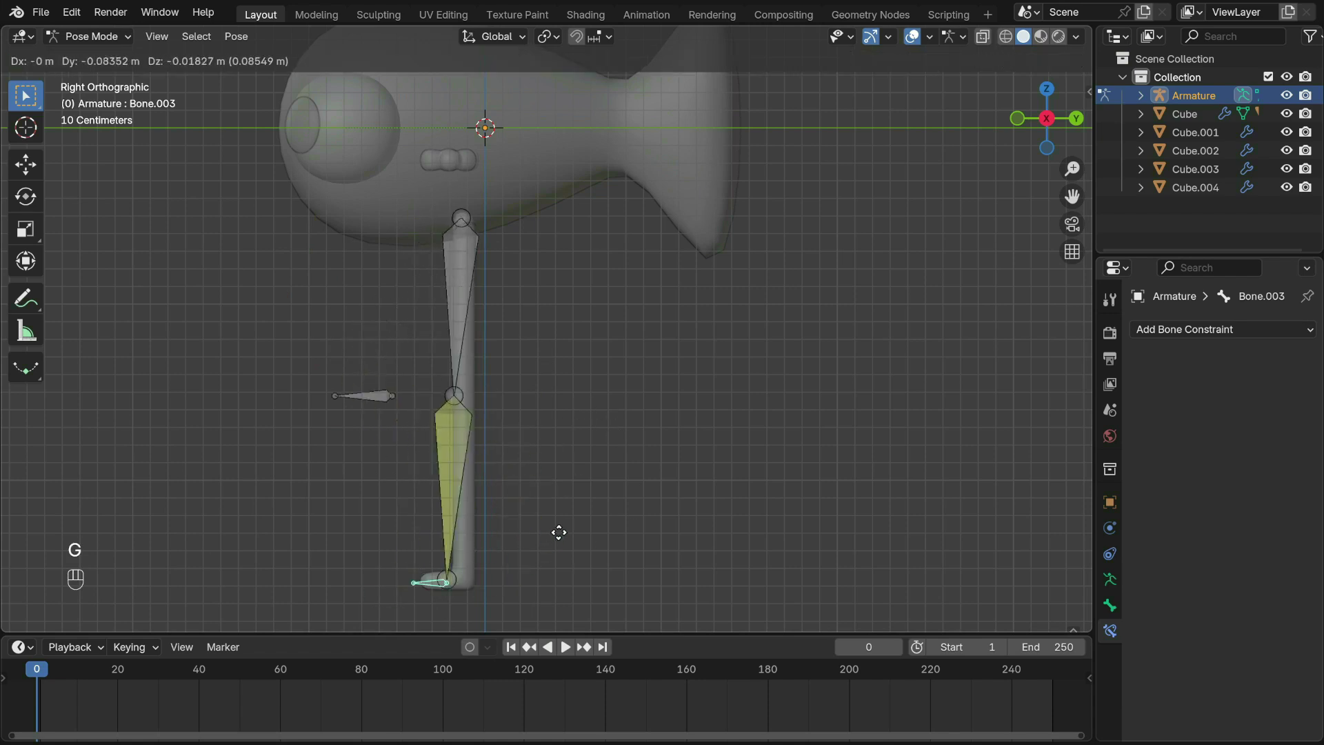
pyautogui.click(533, 534)
pyautogui.hotkey('ctrl', 'z')
# Step: Return the armature to Object Mode and save the file
pyautogui.moveTo(458, 366); pyautogui.dragTo(565, 366, button='middle')
pyautogui.scroll(-1, 566, 366)
pyautogui.hotkey('ctrl', 'Tab')
pyautogui.hotkey('ctrl', 's')
# Step: Parent the positive-X leg mesh to the armature with automatic weights
pyautogui.keyDown('shift'); pyautogui.click(563, 374); pyautogui.keyUp('shift')
pyautogui.click(561, 331)
pyautogui.keyDown('shift'); pyautogui.click(570, 295); pyautogui.keyUp('shift')
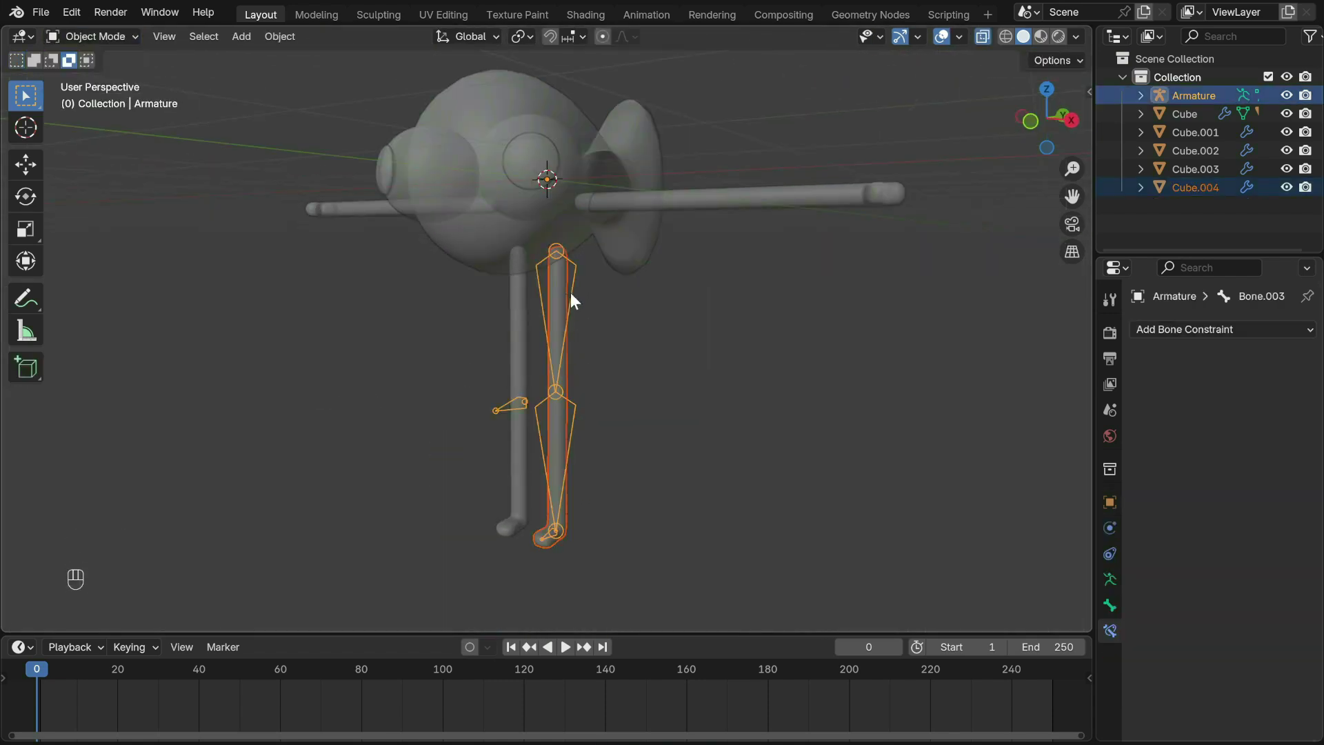
pyautogui.hotkey('ctrl', 'p')
pyautogui.click(522, 418)
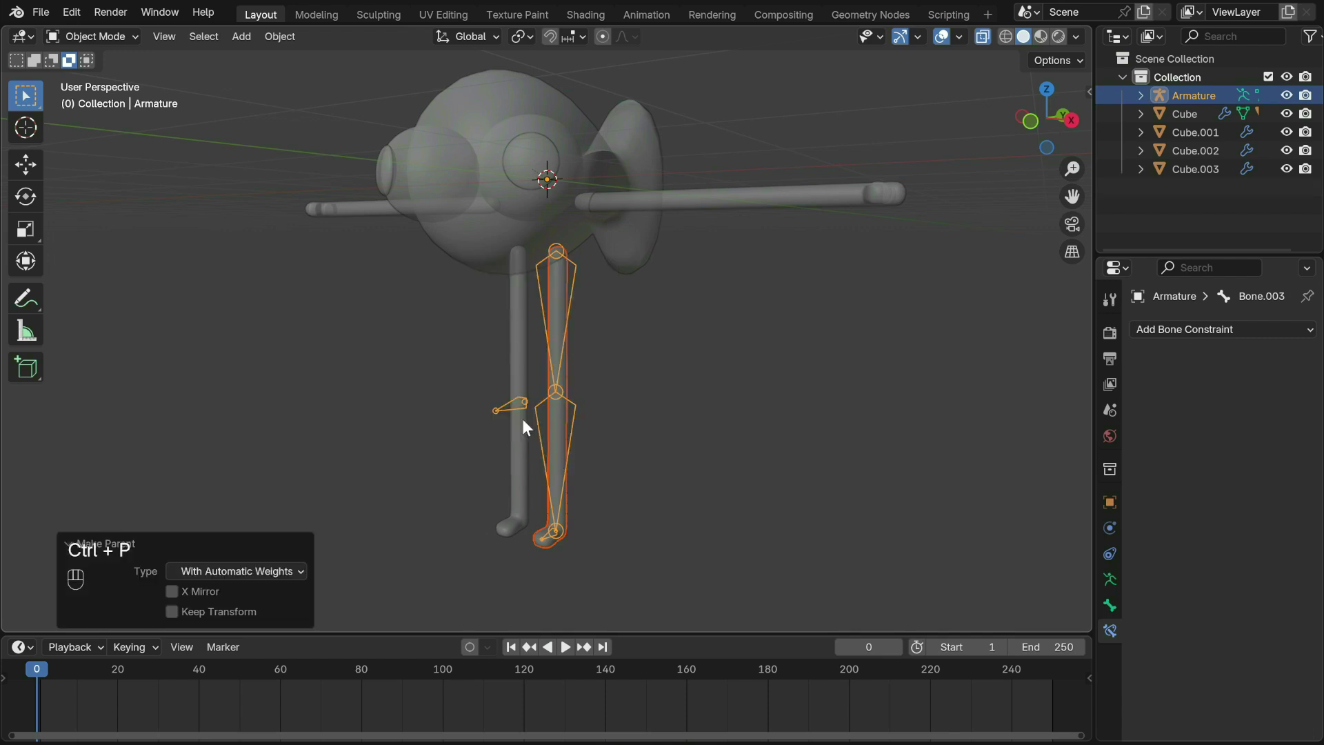
# Step: Switch to Pose Mode and test the leg rig by moving the foot bone and the knee's pole bone
pyautogui.click(95, 40)
pyautogui.click(109, 93)
pyautogui.moveTo(482, 324); pyautogui.dragTo(640, 324, button='middle')
pyautogui.click(477, 519)
pyautogui.press('g')
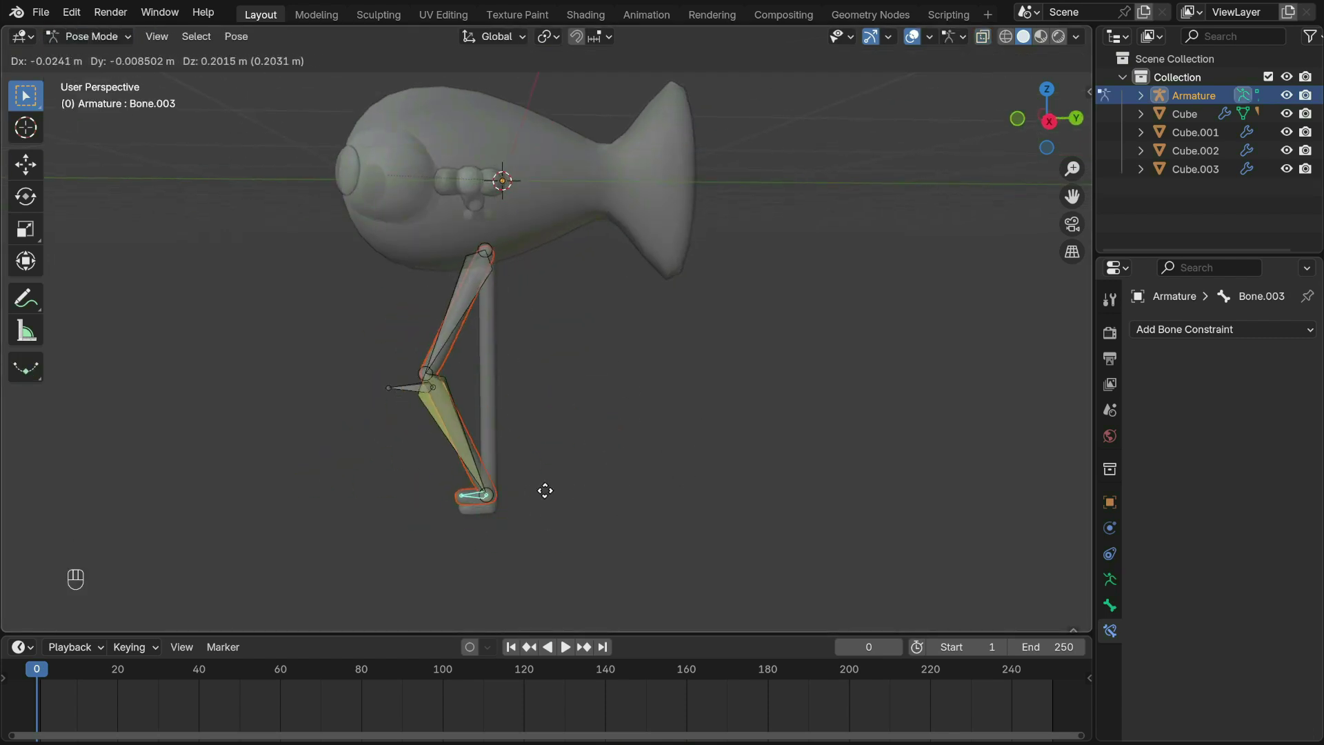
pyautogui.click(533, 490)
pyautogui.click(391, 388)
pyautogui.press('g')
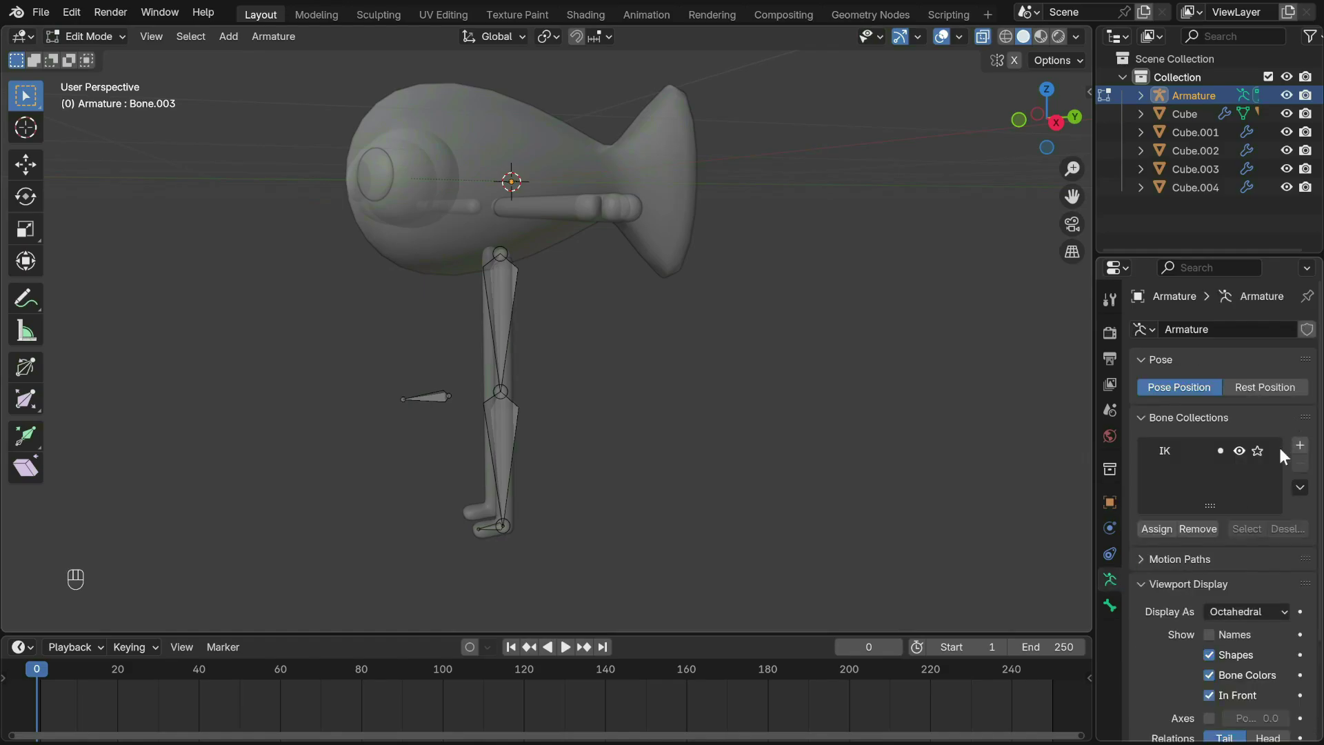
# Step: Add a second bone collection named DEF and hide the IK collection
pyautogui.click(1299, 446)
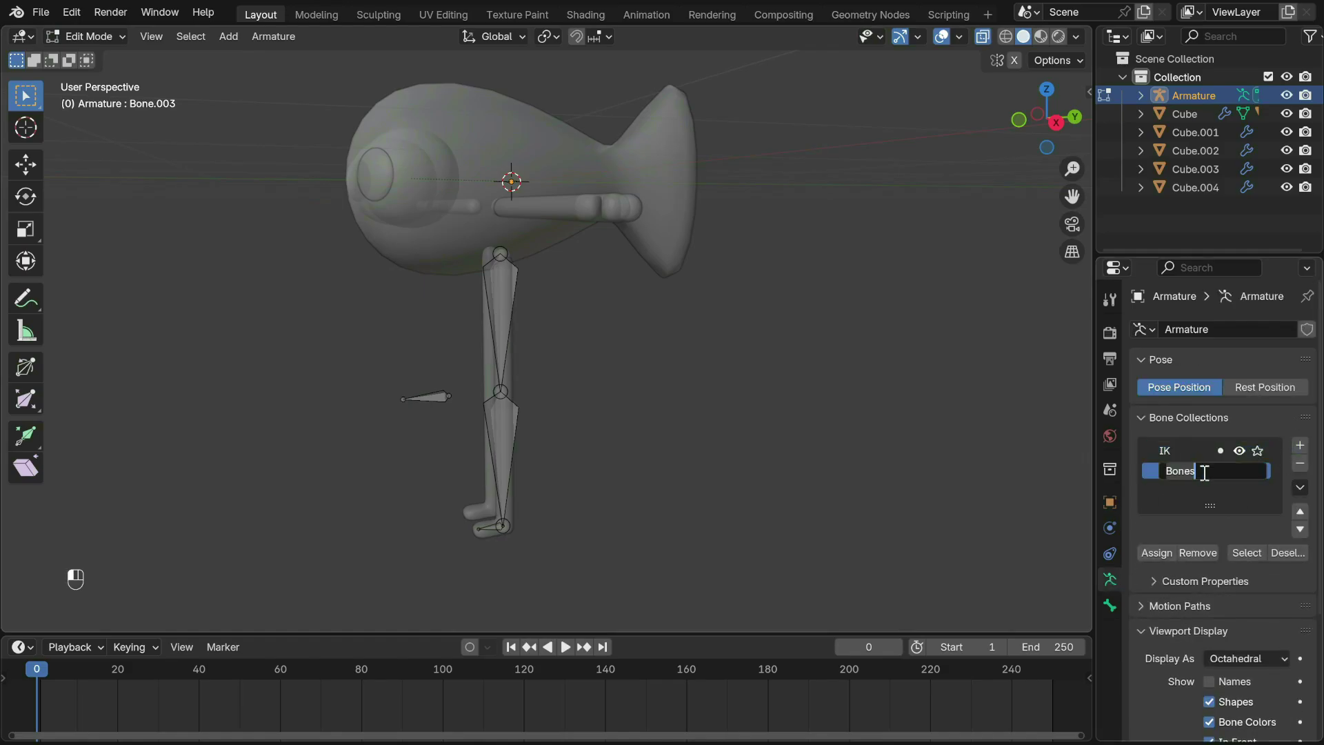
pyautogui.click(1240, 452)
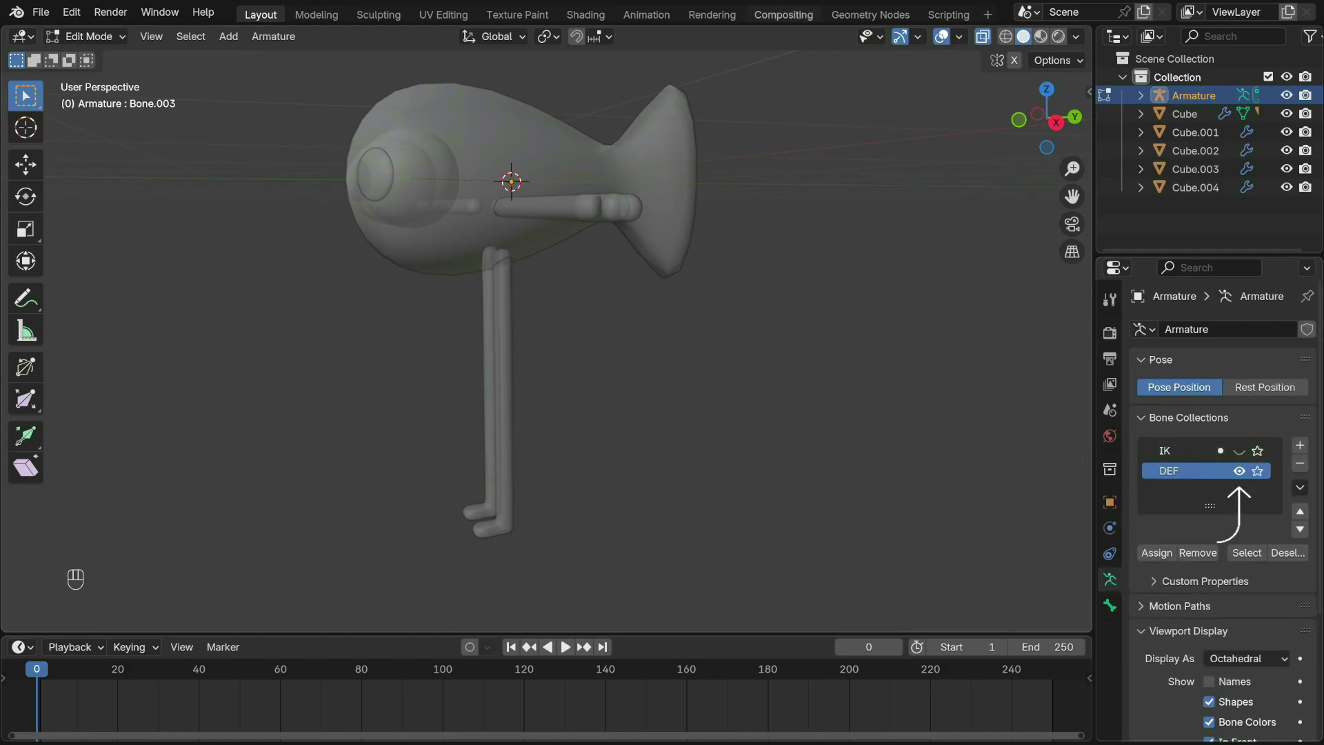
# Step: Add a new bone in the DEF collection, place it at the top of the positive-X leg, and shorten it along Z
pyautogui.click(1019, 119)
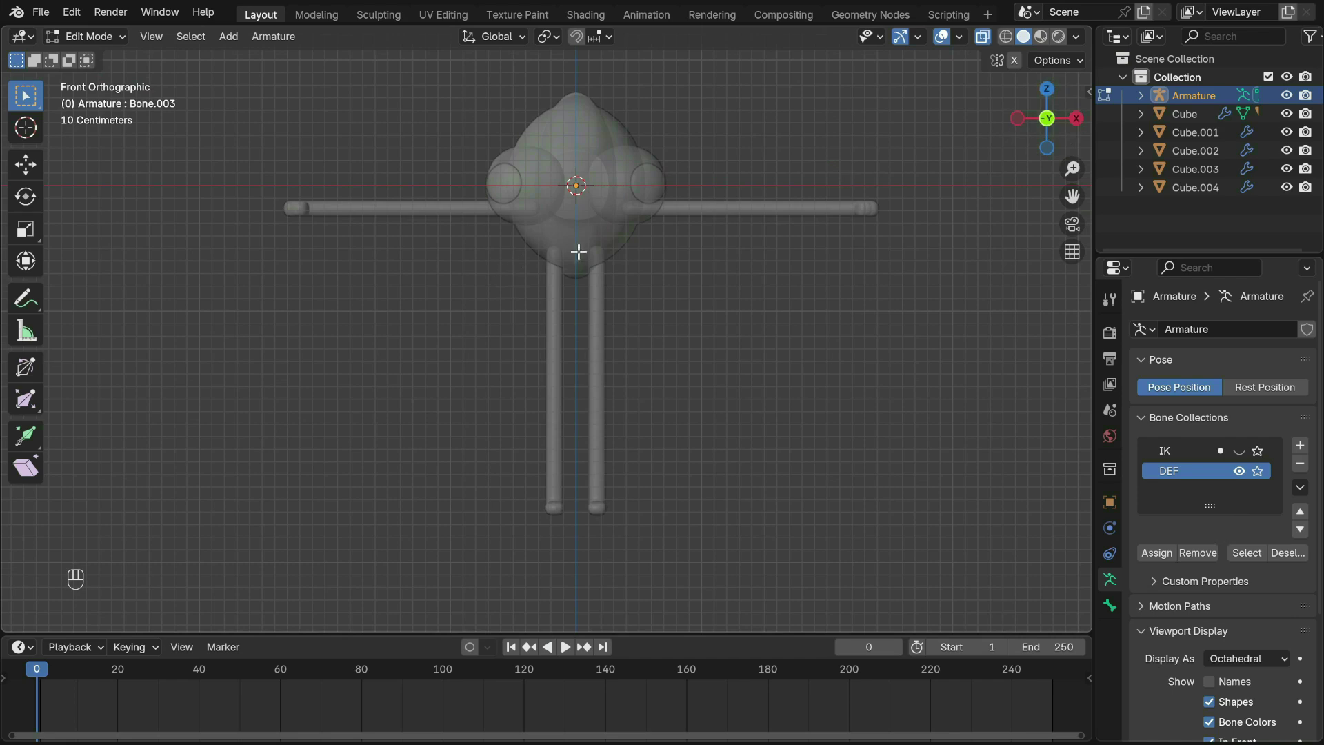
pyautogui.hotkey('shift', 'a')
pyautogui.click(587, 161)
pyautogui.press('g')
pyautogui.click(611, 227)
pyautogui.click(599, 138)
pyautogui.press('g')
pyautogui.press('z')
pyautogui.click(606, 343)
# Step: Extrude a chain of alternating long and short bones straight down along Z from the hip bone to the foot
pyautogui.click(598, 266)
pyautogui.scroll(2, 638, 331)
pyautogui.press('e')
pyautogui.press('z')
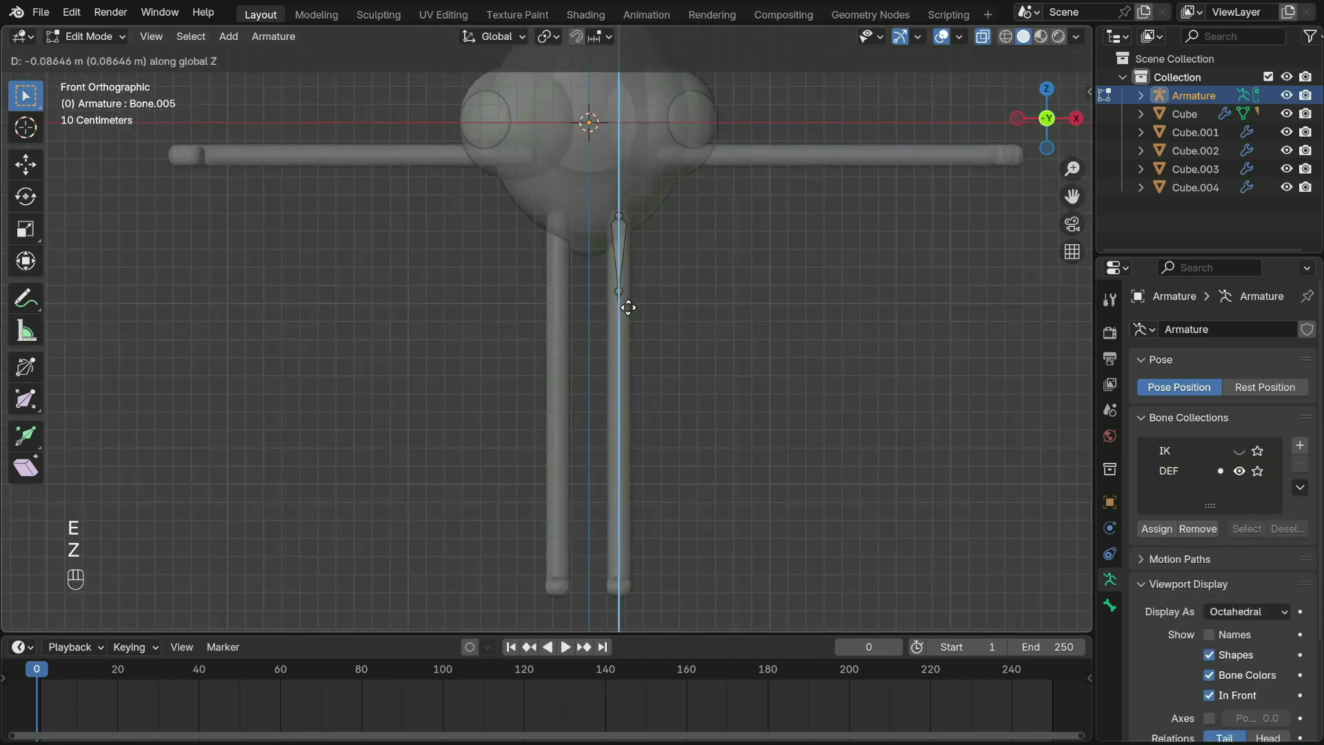
pyautogui.click(625, 304)
pyautogui.press('e')
pyautogui.press('z')
pyautogui.click(631, 385)
pyautogui.press('e')
pyautogui.press('z')
pyautogui.click(630, 476)
pyautogui.press('e')
pyautogui.press('z')
pyautogui.click(628, 571)
pyautogui.press('e')
pyautogui.press('z')
pyautogui.click(628, 583)
# Step: Move the whole deform bone chain along Y and slightly down in side view to sit inside the leg mesh
pyautogui.moveTo(707, 526); pyautogui.dragTo(578, 516, button='middle')
pyautogui.click(1063, 121)
pyautogui.press('a')
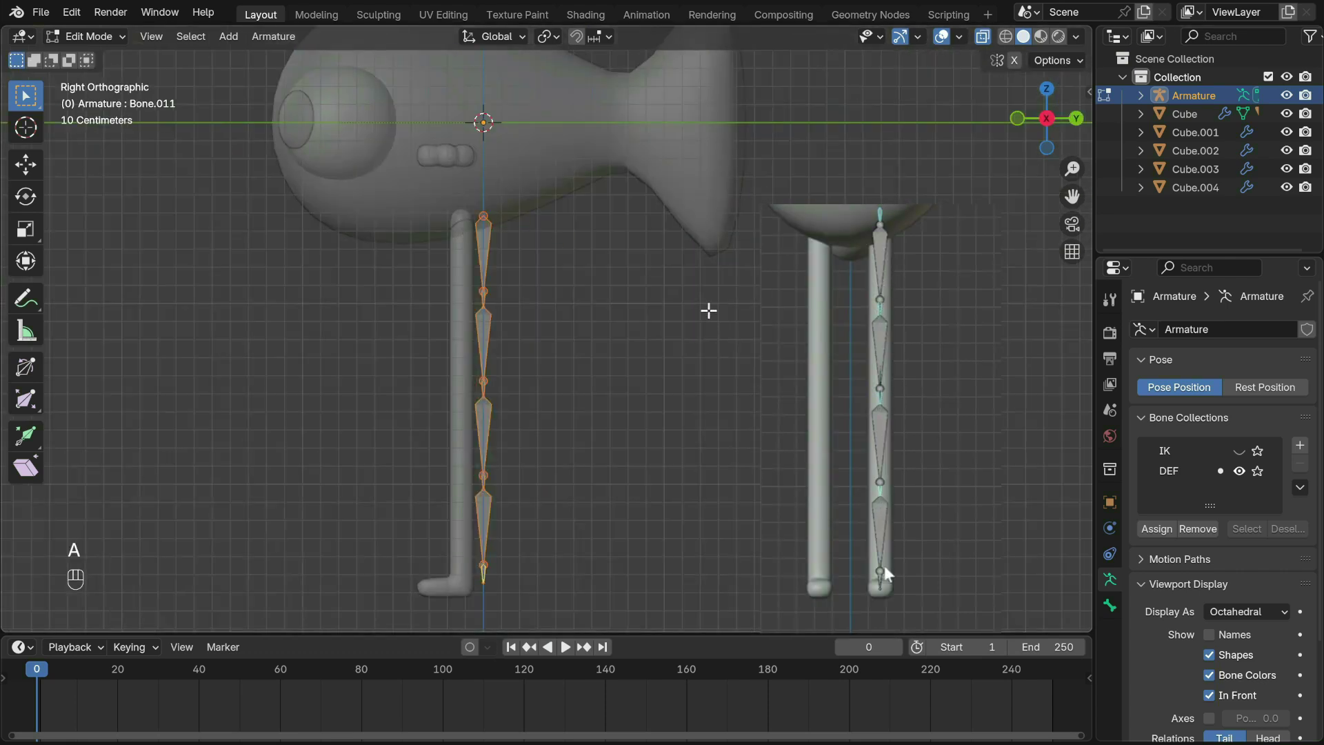
pyautogui.press('g')
pyautogui.press('y')
pyautogui.click(683, 321)
pyautogui.press('g')
pyautogui.click(686, 333)
pyautogui.press('KP_1')
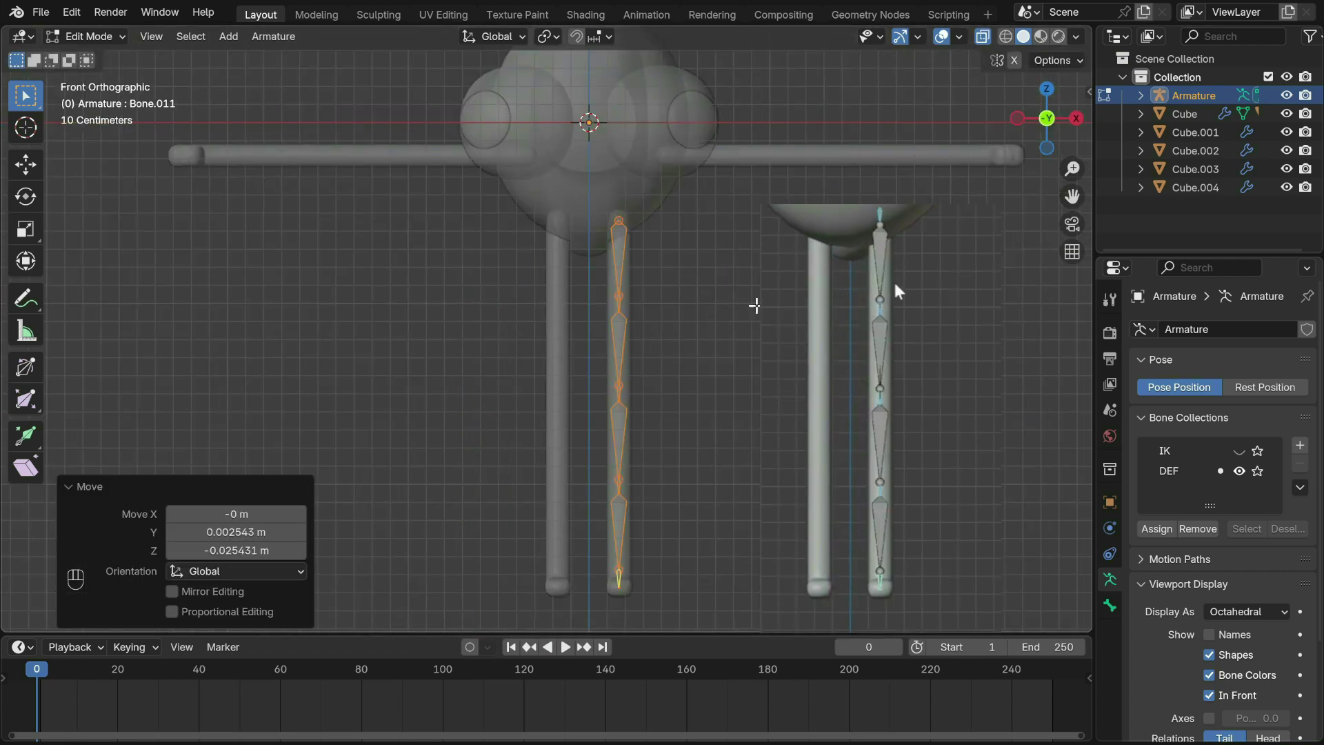
# Step: Display the armature's bones as B-Bone and scale the deform chain's B-Bone thickness by about 1.03
pyautogui.scroll(-4, 1180, 595)
pyautogui.click(1246, 497)
pyautogui.click(1236, 557)
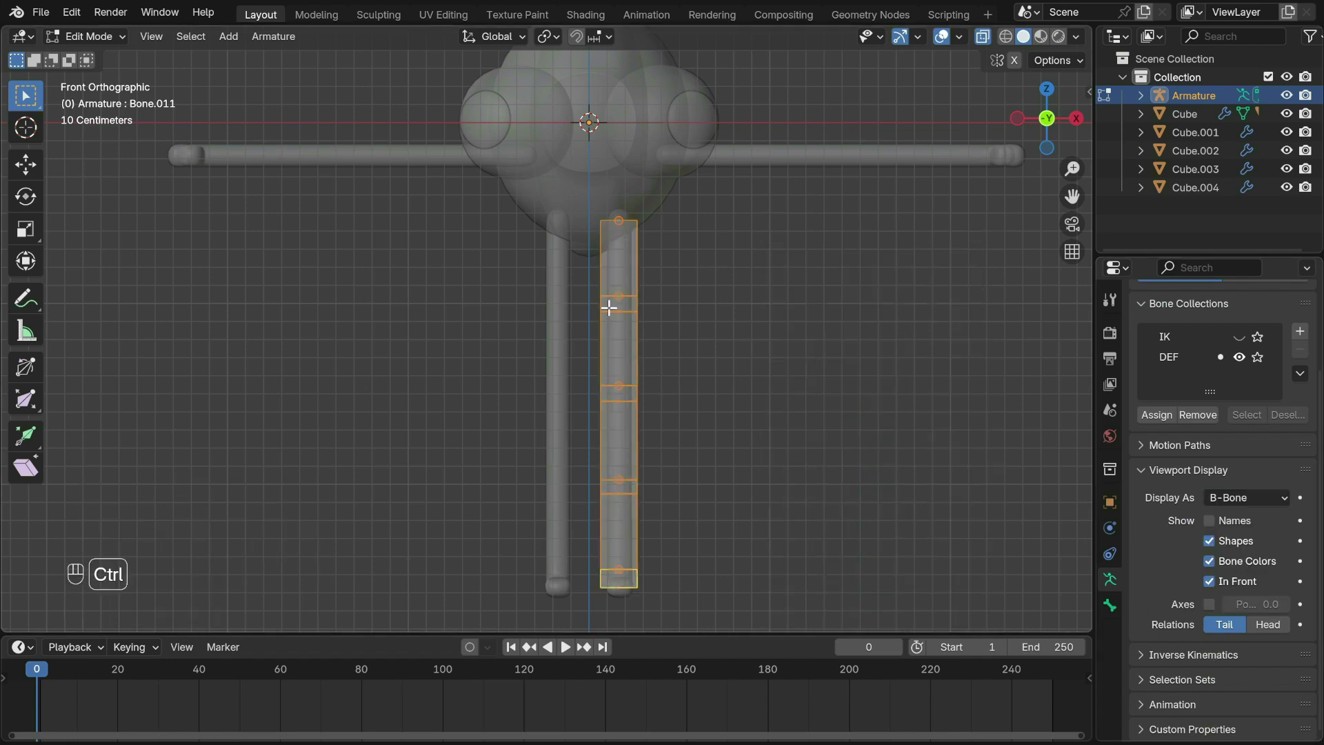
pyautogui.hotkey('shift', 'ctrl', 'alt', 's')
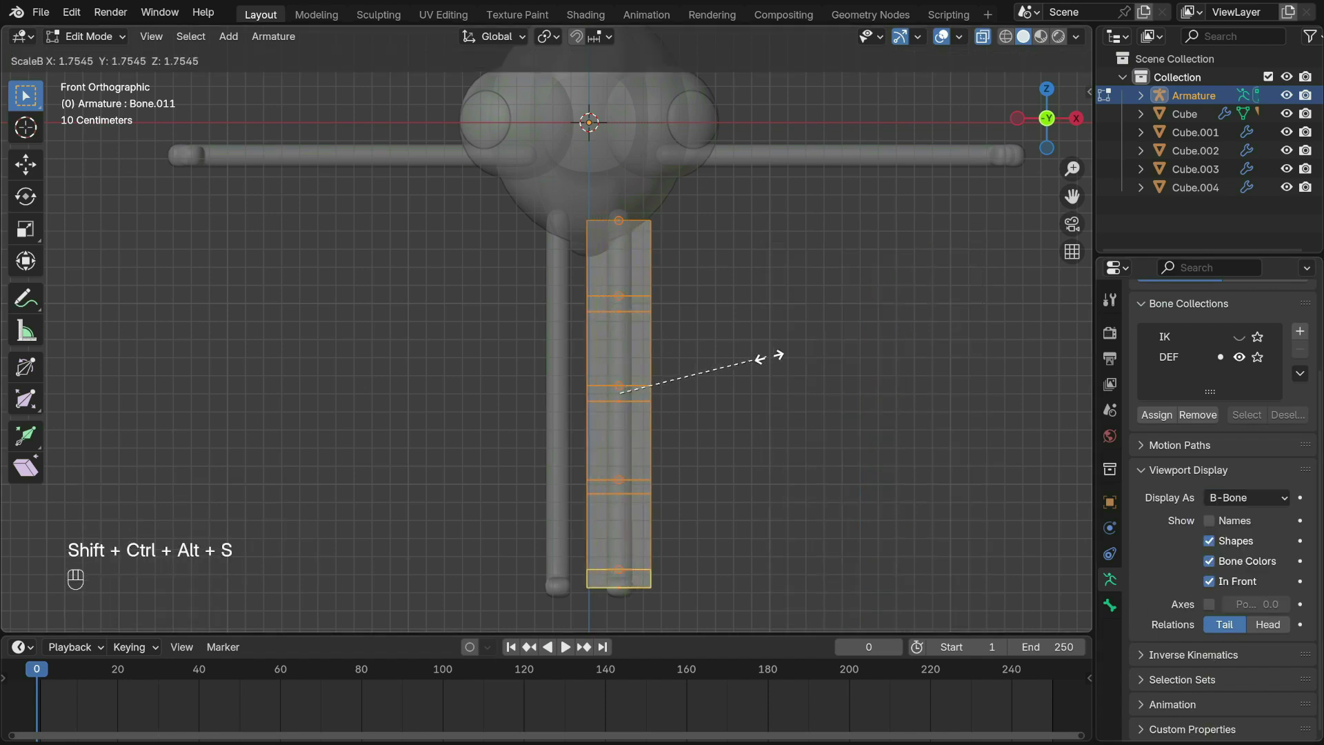
pyautogui.click(751, 375)
# Step: Add Scale BBone to Quick Favorites and use it to make all the deform bones thinner than the leg
pyautogui.click(271, 37)
pyautogui.moveTo(452, 61)
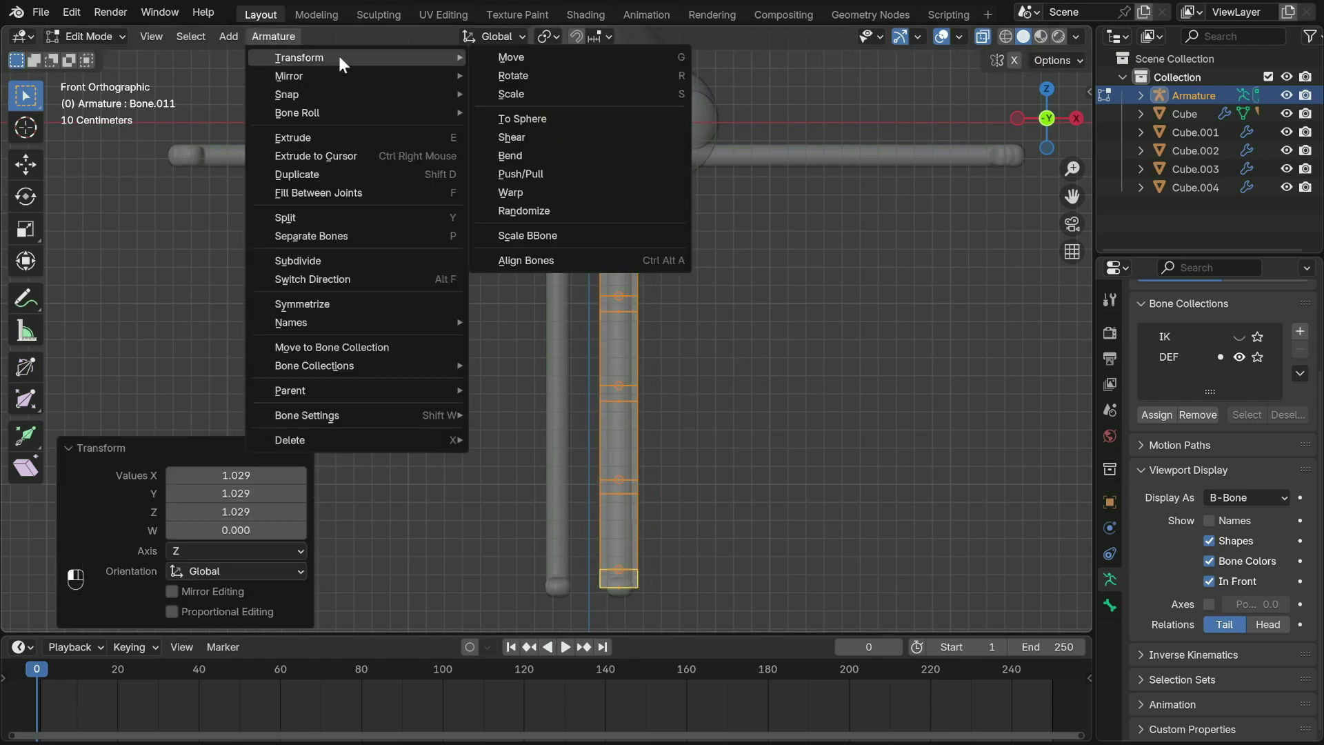
pyautogui.rightClick(562, 234)
pyautogui.press('Escape')
pyautogui.press('q')
pyautogui.click(663, 376)
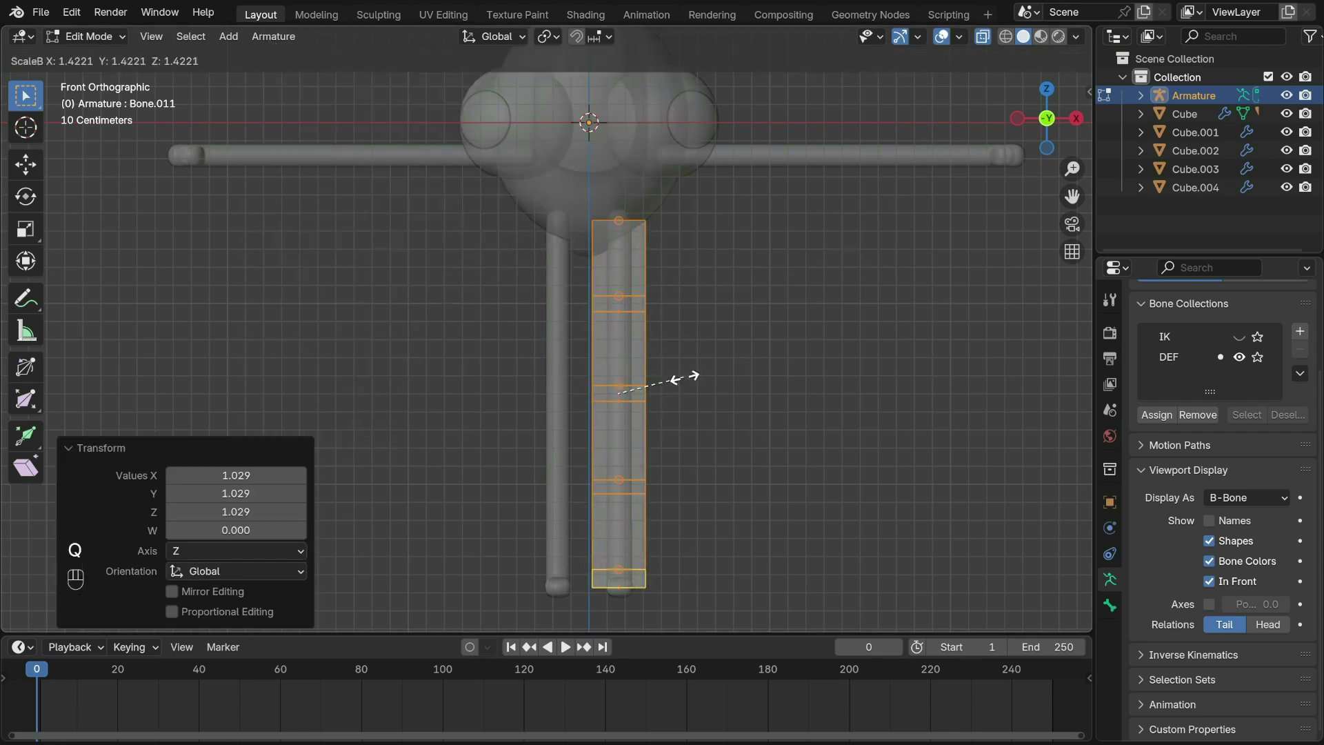
pyautogui.click(624, 396)
# Step: Enlarge the B-Bone display size of each of the four short control bones so they stand out from the long bones
pyautogui.press('q')
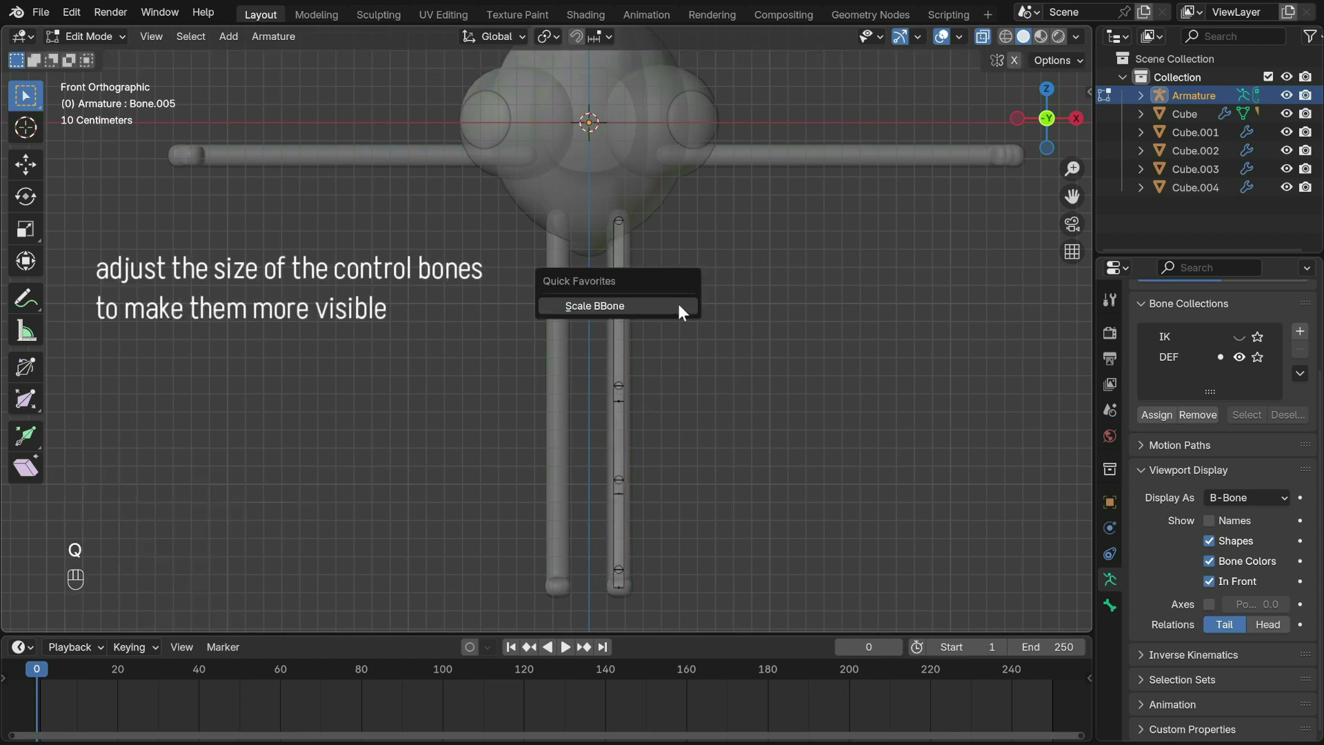
pyautogui.click(679, 307)
pyautogui.click(696, 336)
pyautogui.click(628, 392)
pyautogui.press('q')
pyautogui.click(631, 392)
pyautogui.click(639, 394)
pyautogui.click(626, 486)
pyautogui.press('q')
pyautogui.click(697, 490)
pyautogui.click(625, 580)
pyautogui.press('q')
pyautogui.click(656, 573)
pyautogui.click(672, 571)
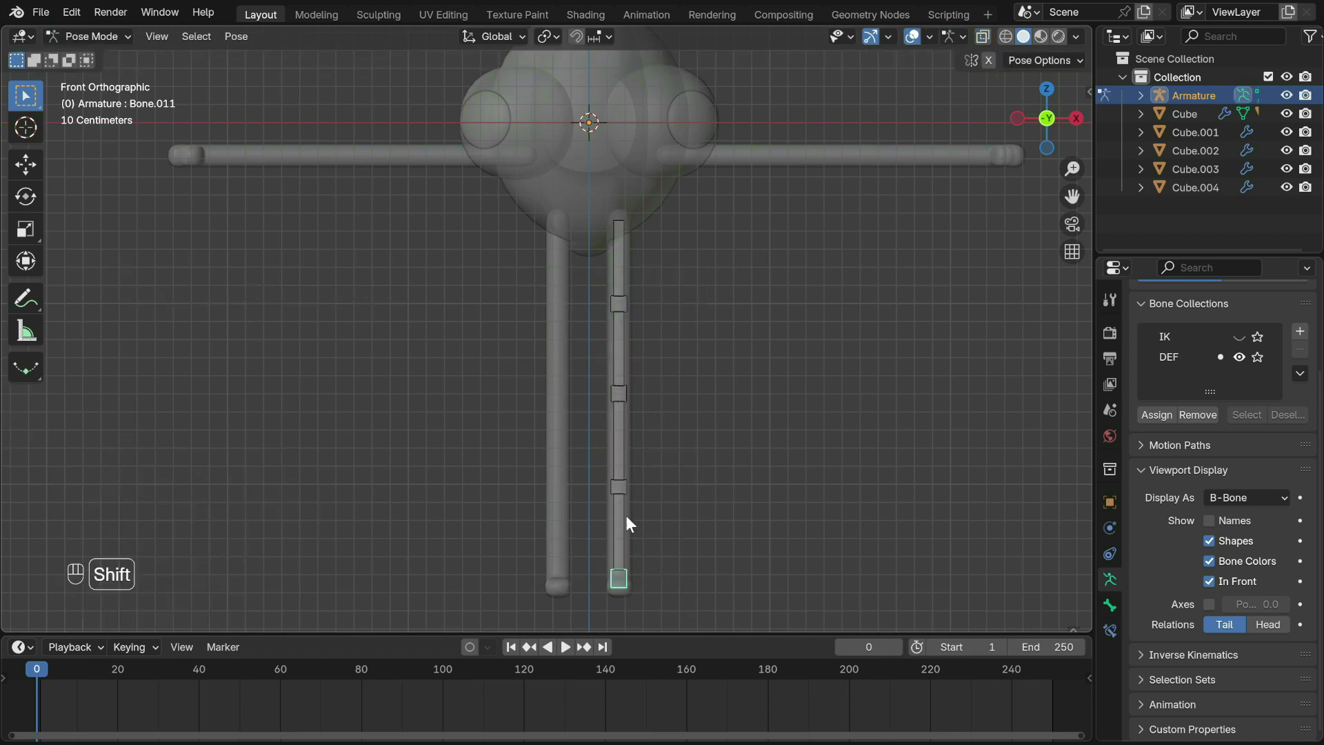
# Step: Clear the parent of the four short control bones in Edit Mode
pyautogui.click(92, 38)
pyautogui.click(83, 69)
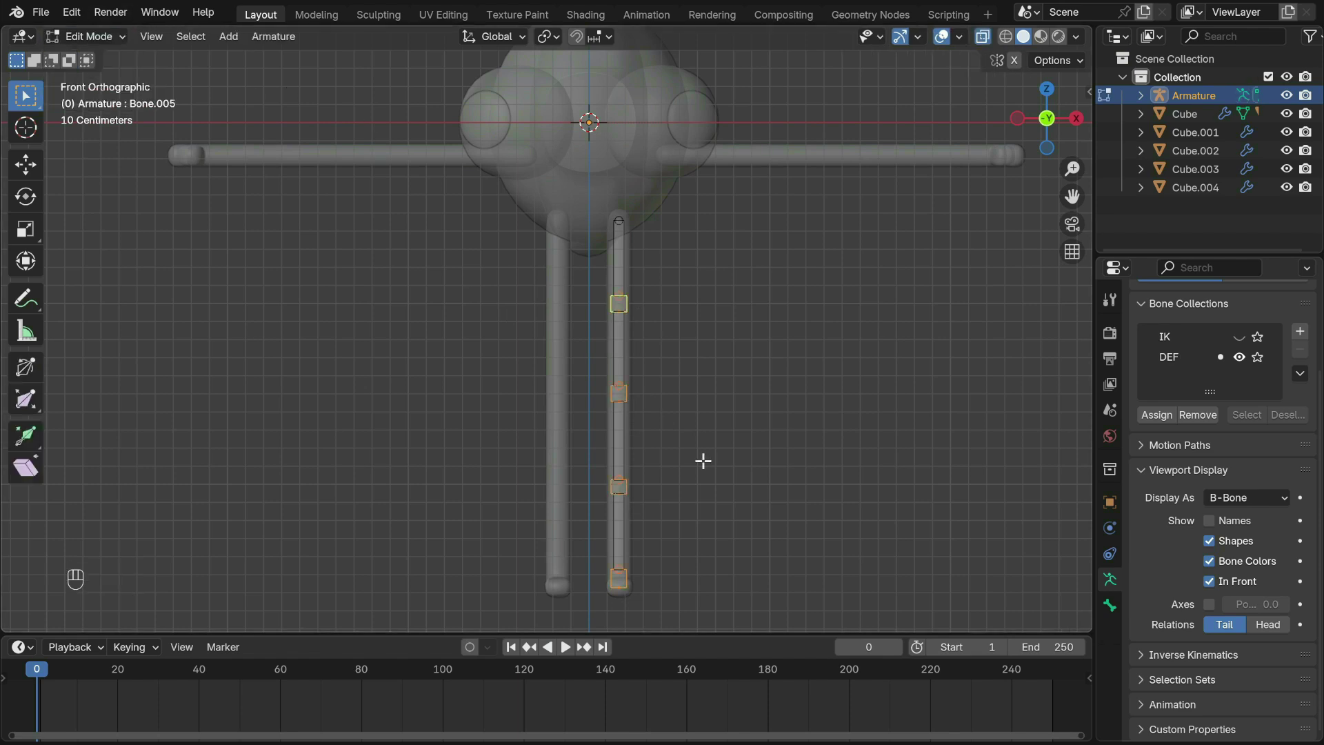
pyautogui.hotkey('alt', 'p')
pyautogui.click(678, 411)
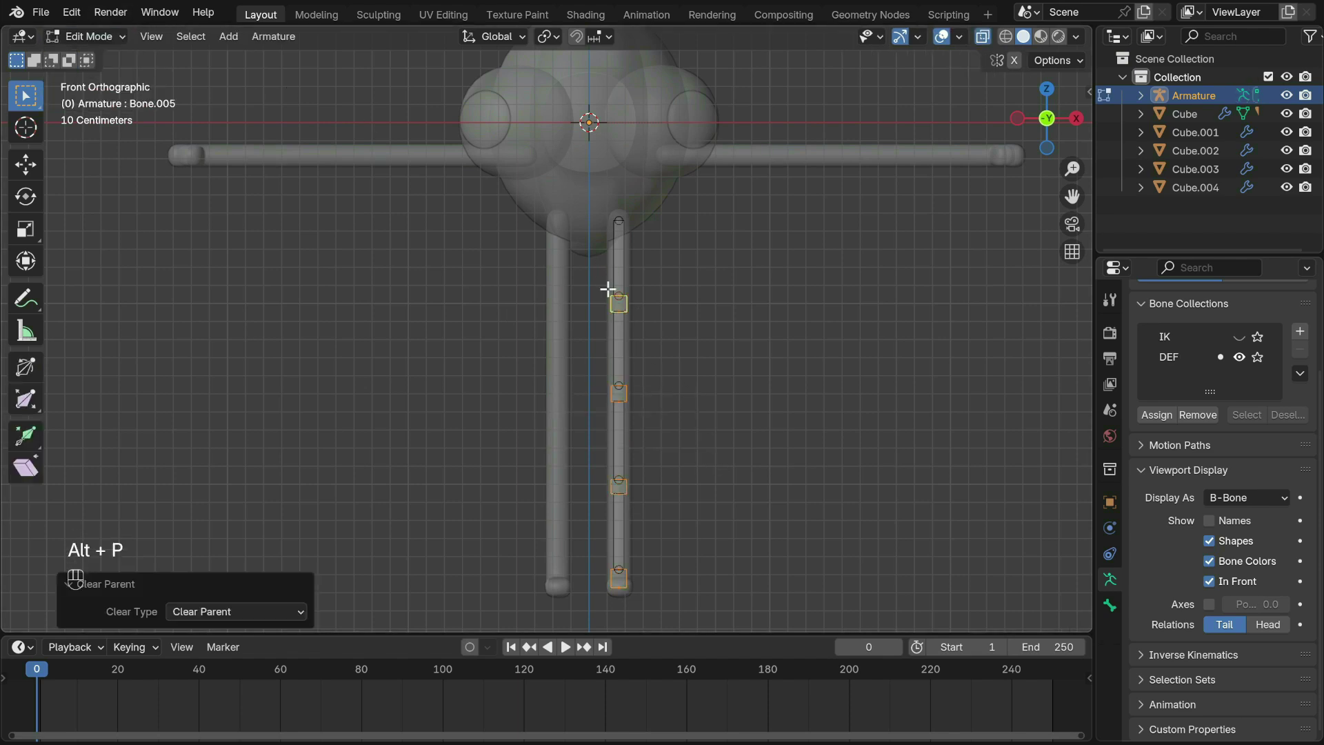
pyautogui.press('h')
pyautogui.hotkey('ctrl', 'z')
pyautogui.press('g')
pyautogui.hotkey('ctrl', 'z')
# Step: In Pose Mode, add a Stretch To constraint to each long deform bone, targeting the short control bone directly below it
pyautogui.click(88, 37)
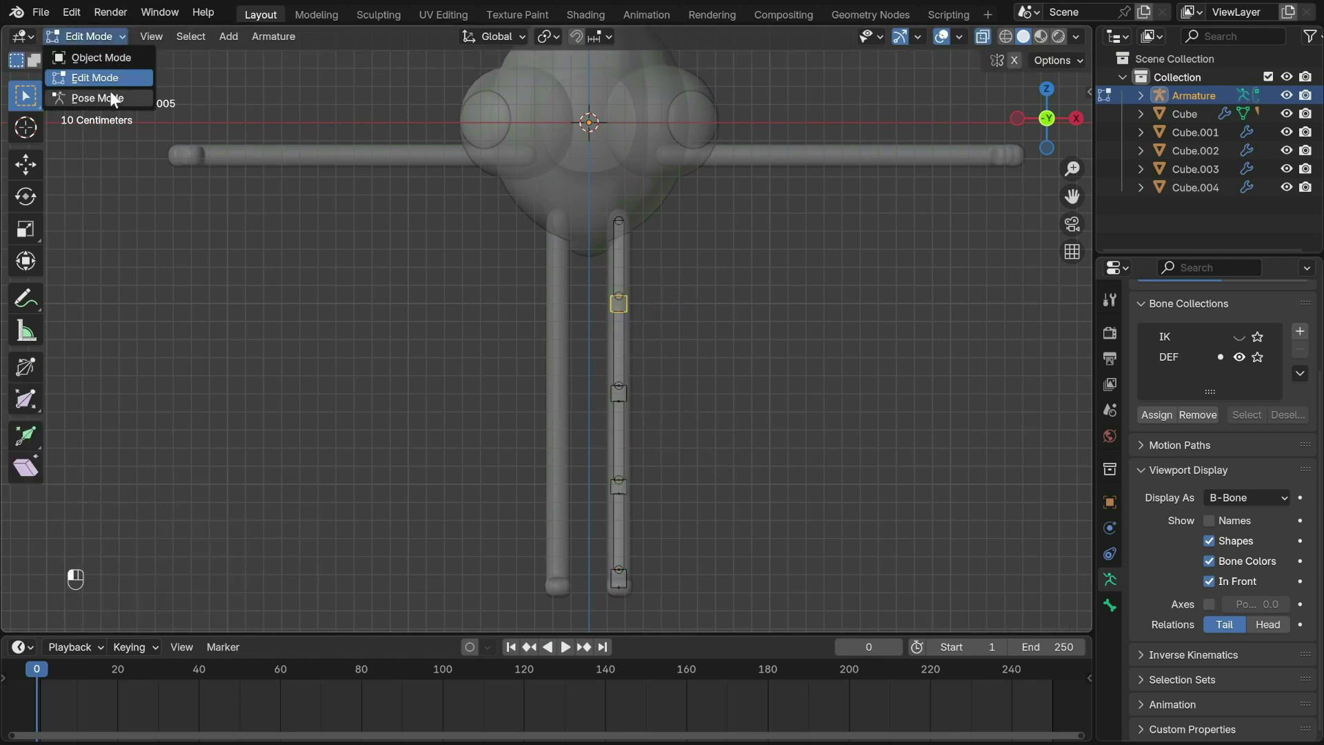
pyautogui.click(97, 98)
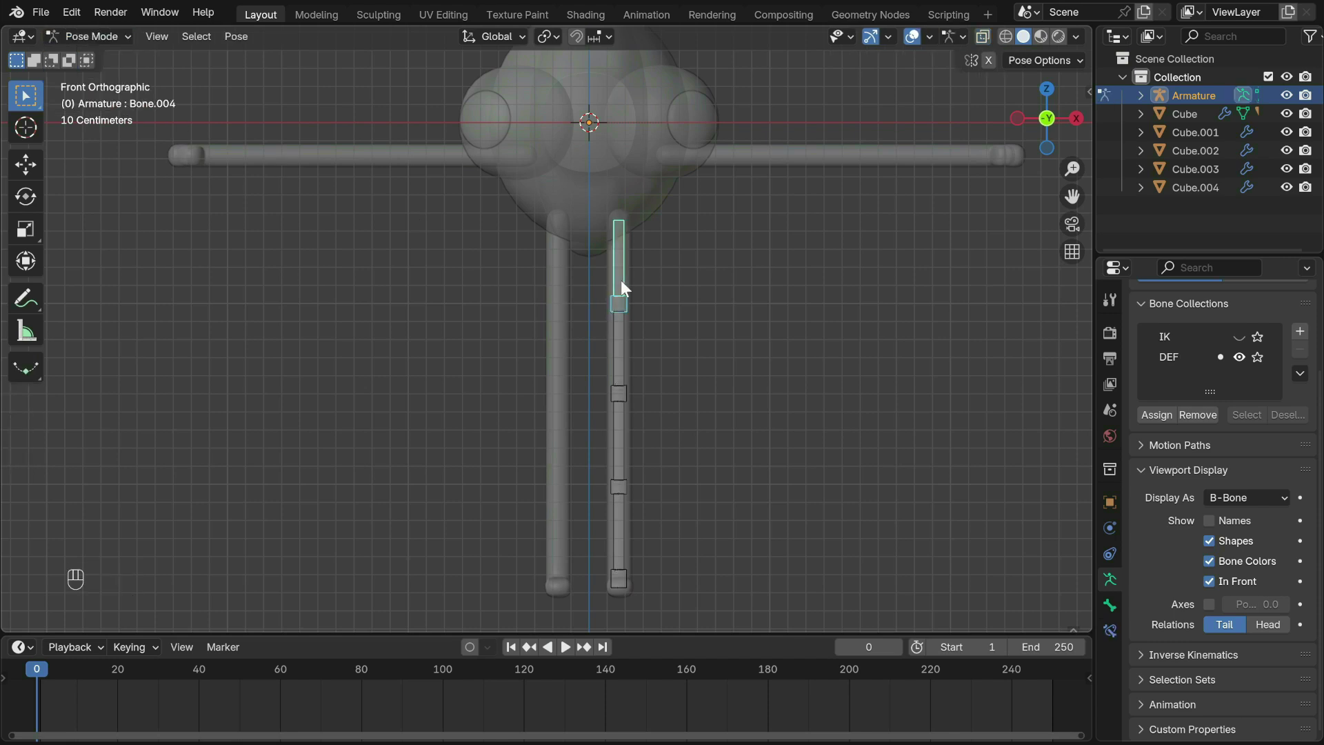
pyautogui.hotkey('shift', 'ctrl', 'c')
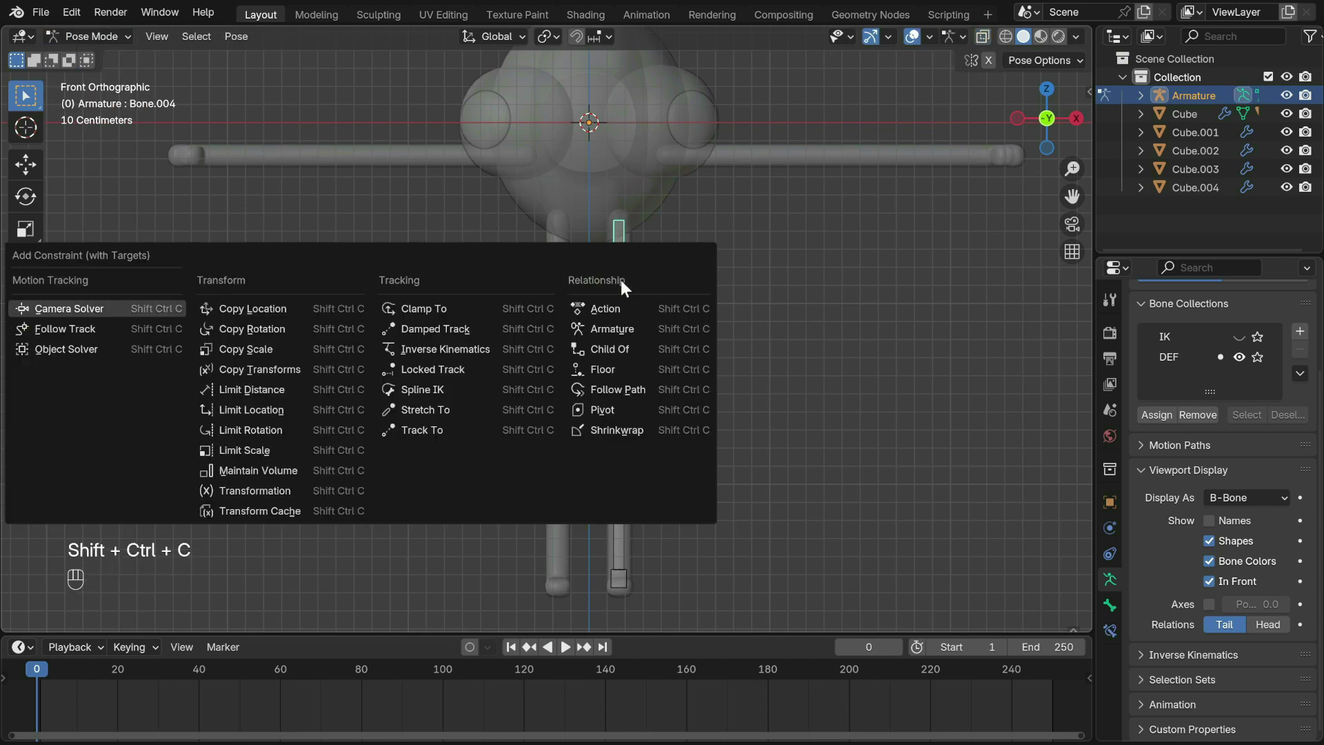
pyautogui.click(483, 414)
pyautogui.click(621, 375)
pyautogui.hotkey('shift', 'ctrl', 'c')
pyautogui.click(623, 397)
pyautogui.click(621, 441)
pyautogui.hotkey('shift', 'ctrl', 'c')
pyautogui.click(621, 455)
pyautogui.click(618, 538)
pyautogui.hotkey('shift', 'ctrl', 'c')
pyautogui.click(619, 535)
# Step: Test the stretch constraints by moving the leg's control bones one at a time, undoing each move
pyautogui.click(620, 489)
pyautogui.press('g')
pyautogui.click(623, 496)
pyautogui.hotkey('ctrl', 'z')
pyautogui.click(625, 489)
pyautogui.press('g')
pyautogui.click(682, 450)
pyautogui.hotkey('ctrl', 'z')
pyautogui.click(616, 303)
pyautogui.press('g')
pyautogui.click(661, 300)
pyautogui.hotkey('ctrl', 'z')
pyautogui.click(619, 581)
pyautogui.press('g')
pyautogui.click(690, 553)
pyautogui.hotkey('ctrl', 'z')
# Step: Show the IK bone collection and reduce the B-Bone display size of its bones to fit the leg
pyautogui.click(1239, 338)
pyautogui.keyDown('shift'); pyautogui.click(627, 428); pyautogui.keyUp('shift')
pyautogui.hotkey('shift', 'ctrl', 'alt', 's')
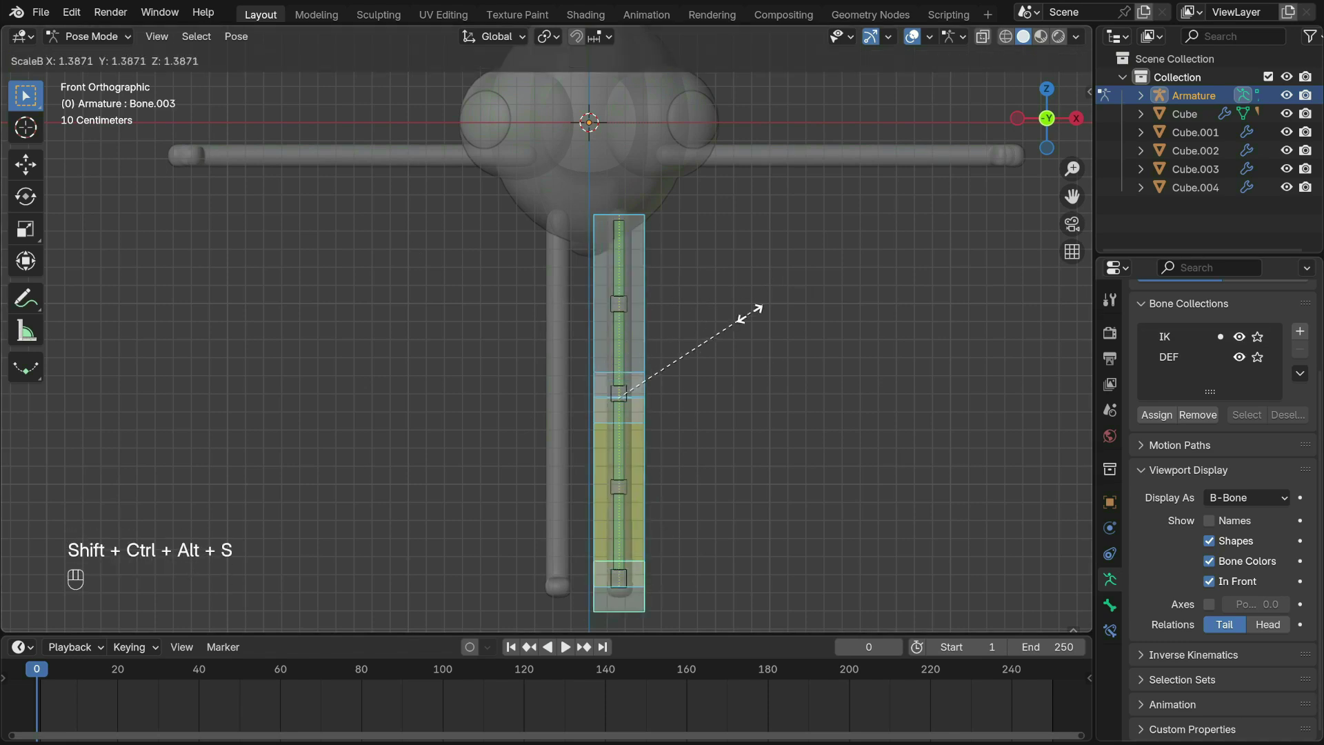
pyautogui.click(684, 365)
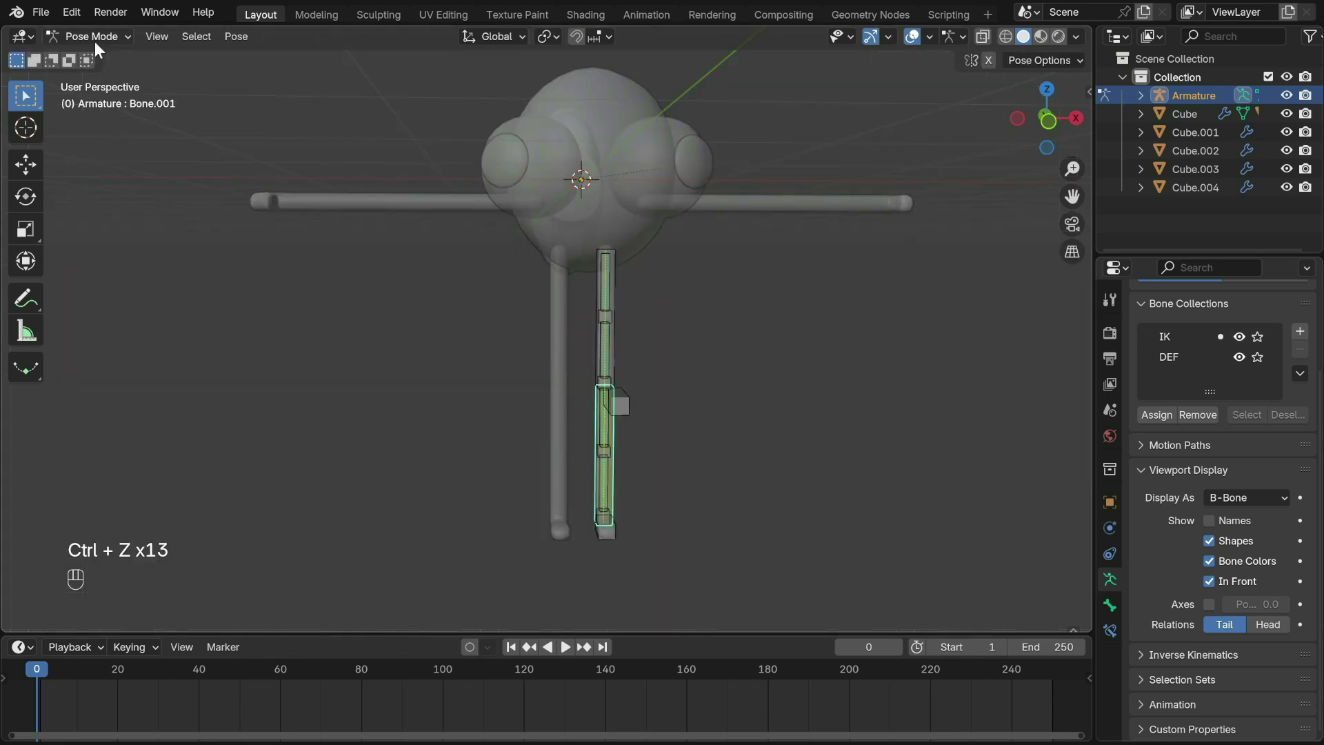
# Step: In Edit Mode, parent the calf and ankle control bones to the lower leg's IK bone with Keep Offset
pyautogui.click(94, 42)
pyautogui.click(92, 77)
pyautogui.scroll(3, 642, 534)
pyautogui.keyDown('shift'); pyautogui.moveTo(728, 569); pyautogui.dragTo(828, 389, button='middle'); pyautogui.keyUp('shift')
pyautogui.click(549, 473)
pyautogui.keyDown('shift'); pyautogui.click(555, 356); pyautogui.keyUp('shift')
pyautogui.keyDown('shift'); pyautogui.click(558, 357); pyautogui.keyUp('shift')
pyautogui.keyDown('shift'); pyautogui.click(581, 346); pyautogui.keyUp('shift')
pyautogui.keyDown('shift'); pyautogui.click(578, 345); pyautogui.keyUp('shift')
pyautogui.hotkey('ctrl', 'p')
pyautogui.click(589, 332)
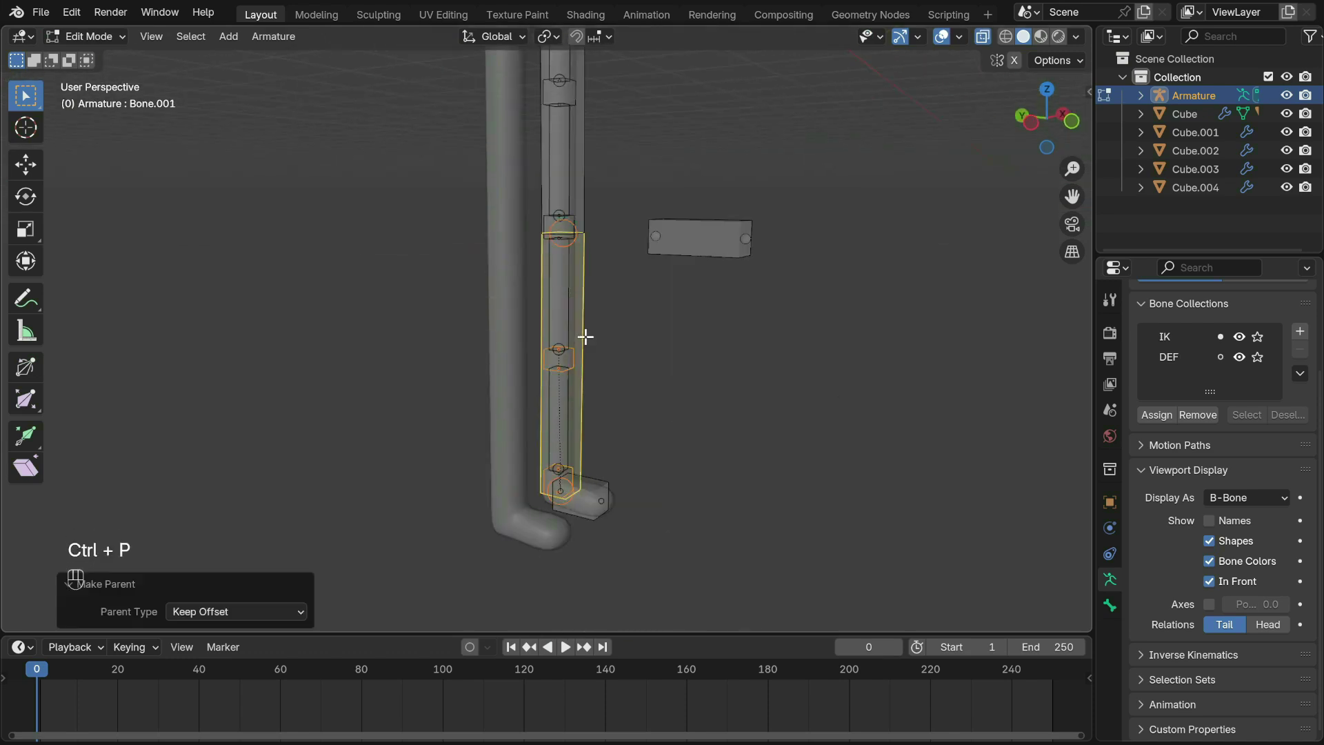
# Step: Parent the upper leg's control bones to the upper IK bone with Keep Offset, and return to Pose Mode
pyautogui.scroll(2, 547, 366)
pyautogui.click(547, 366)
pyautogui.keyDown('shift'); pyautogui.click(561, 231); pyautogui.keyUp('shift')
pyautogui.keyDown('shift'); pyautogui.click(561, 232); pyautogui.keyUp('shift')
pyautogui.hotkey('ctrl', 'p')
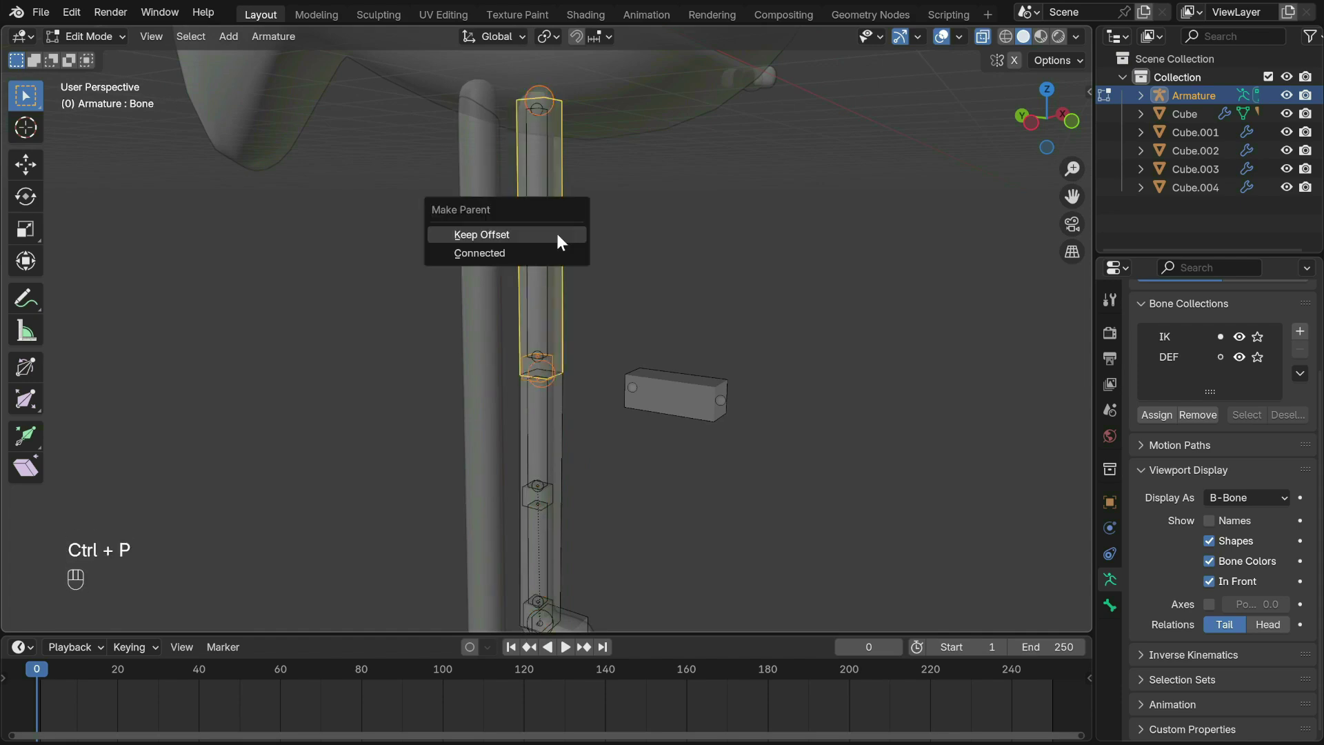
pyautogui.click(557, 234)
pyautogui.click(89, 37)
pyautogui.click(108, 99)
# Step: Test the combined leg rig by moving the IK foot bone, and undo the move
pyautogui.scroll(-4, 555, 469)
pyautogui.click(557, 482)
pyautogui.press('g')
pyautogui.click(570, 366)
pyautogui.press('KP_3')
pyautogui.hotkey('ctrl', 'z')
# Step: Hide the IK collection and give the topmost long deform bone 5 bendy bone segments
pyautogui.click(1240, 337)
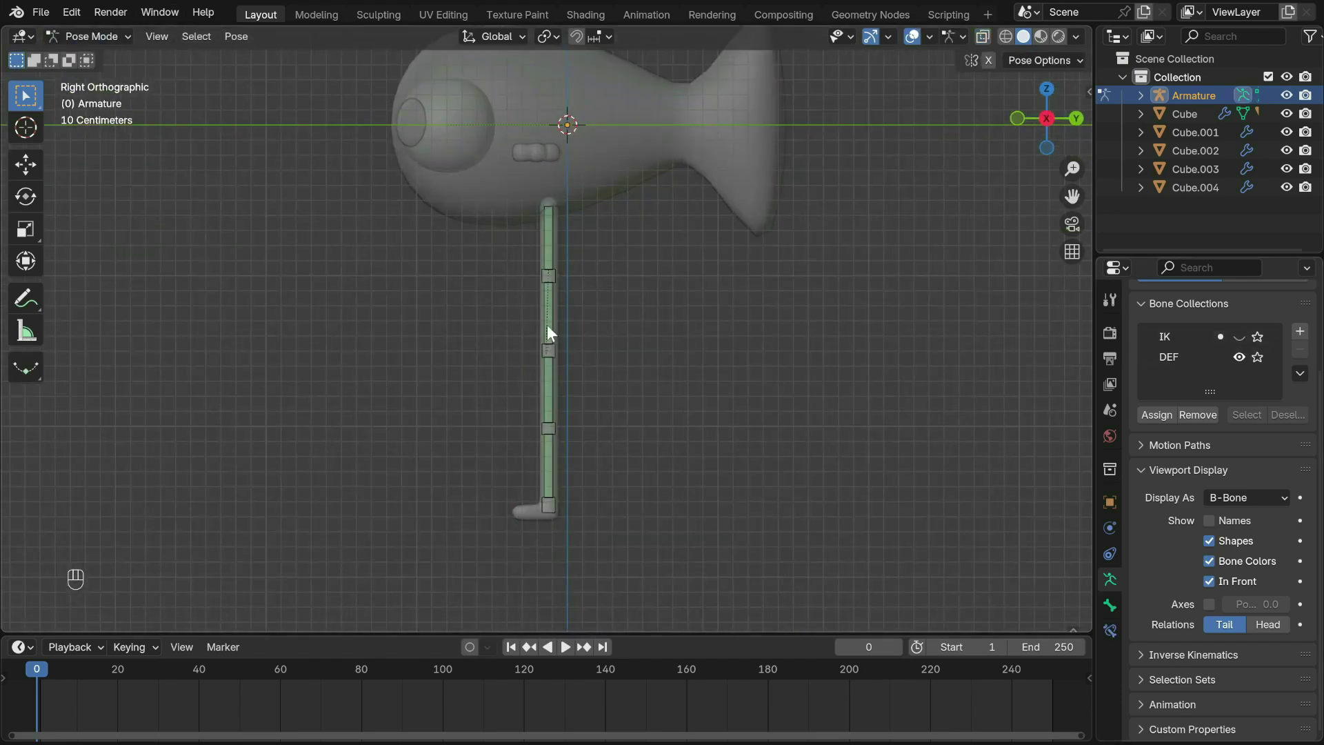
pyautogui.click(1017, 119)
pyautogui.click(1110, 605)
pyautogui.click(1225, 376)
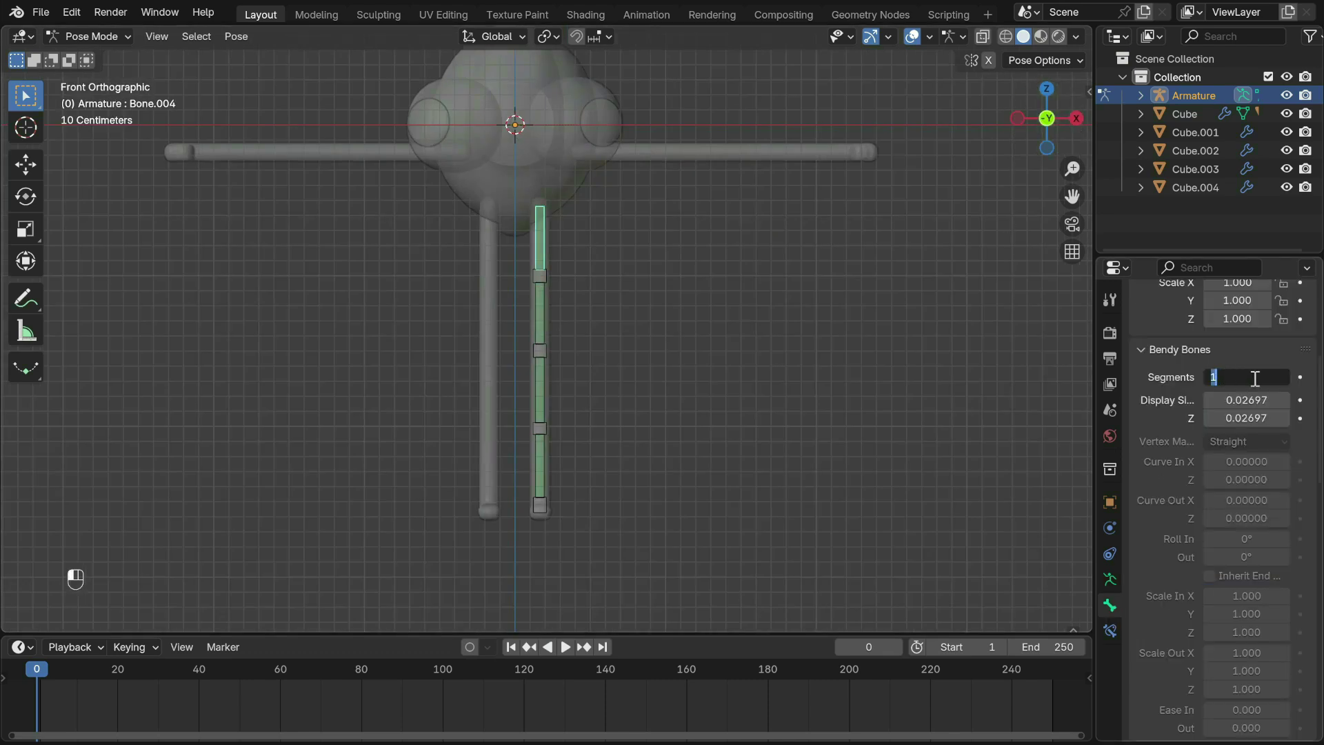
pyautogui.write('5')
pyautogui.press('Return')
pyautogui.scroll(-8, 1251, 449)
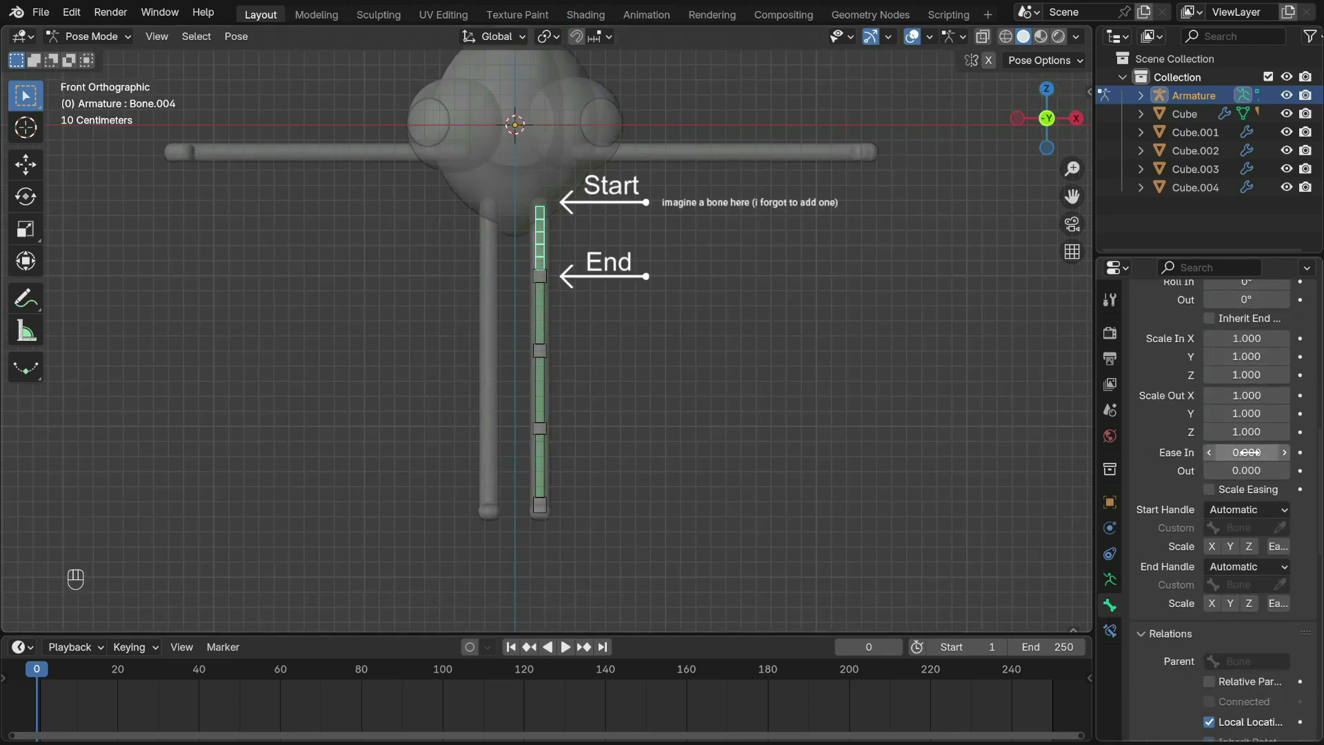
# Step: Set the top deform bone's End Handle to Absolute, with the control bone below it as the custom handle
pyautogui.click(1256, 567)
pyautogui.click(1256, 607)
pyautogui.click(1280, 585)
pyautogui.click(545, 280)
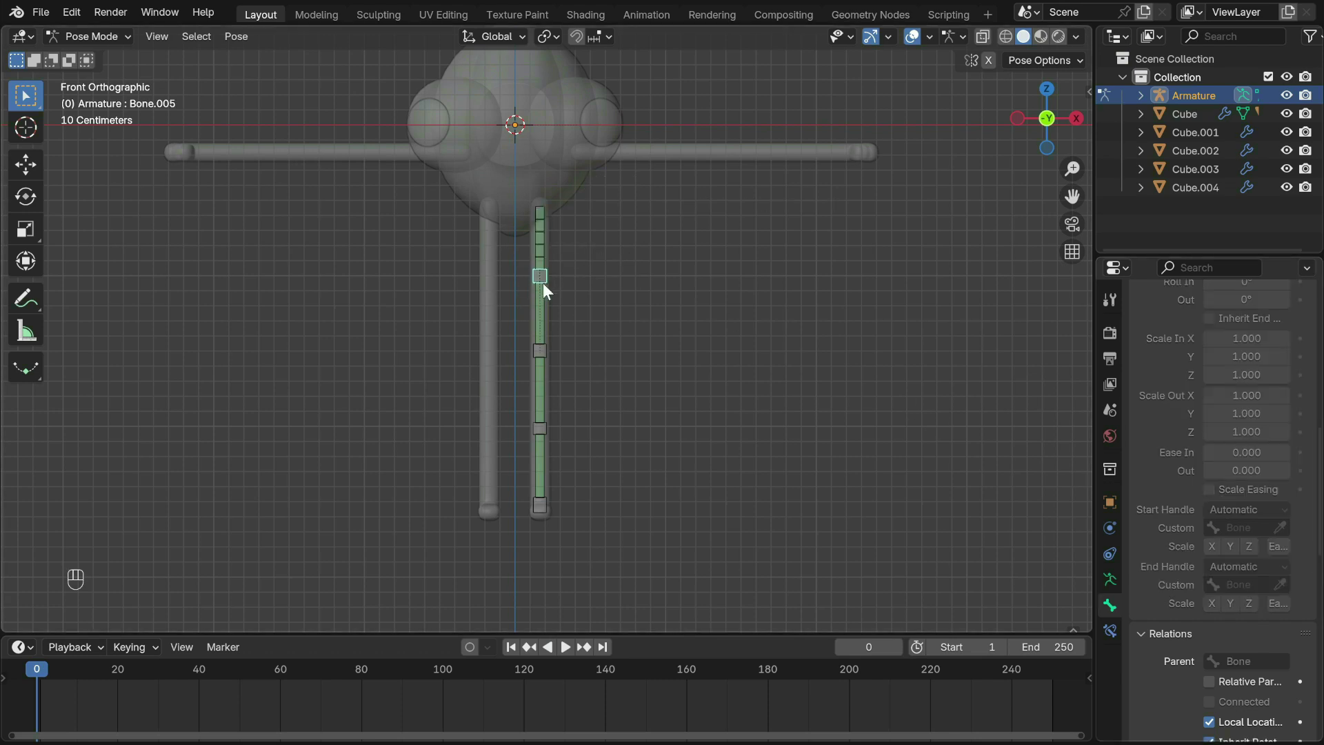
# Step: Test the bendy bone's curve by moving the thigh control bone, and undo the move
pyautogui.press('g')
pyautogui.click(569, 283)
pyautogui.hotkey('ctrl', 'z')
# Step: Enable X and Z scale on the top deform bone's End Handle, then test-scale the thigh control bone and undo it
pyautogui.click(541, 258)
pyautogui.click(1212, 640)
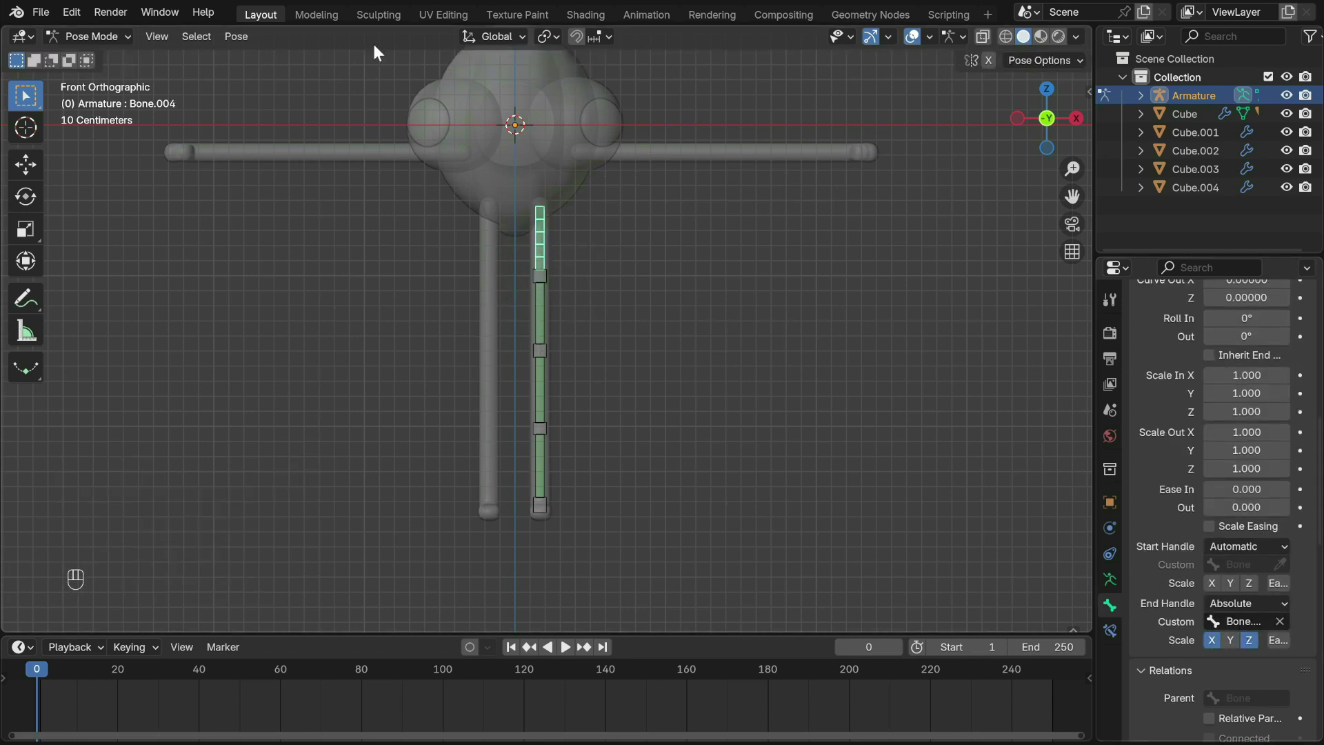
pyautogui.click(545, 280)
pyautogui.press('s')
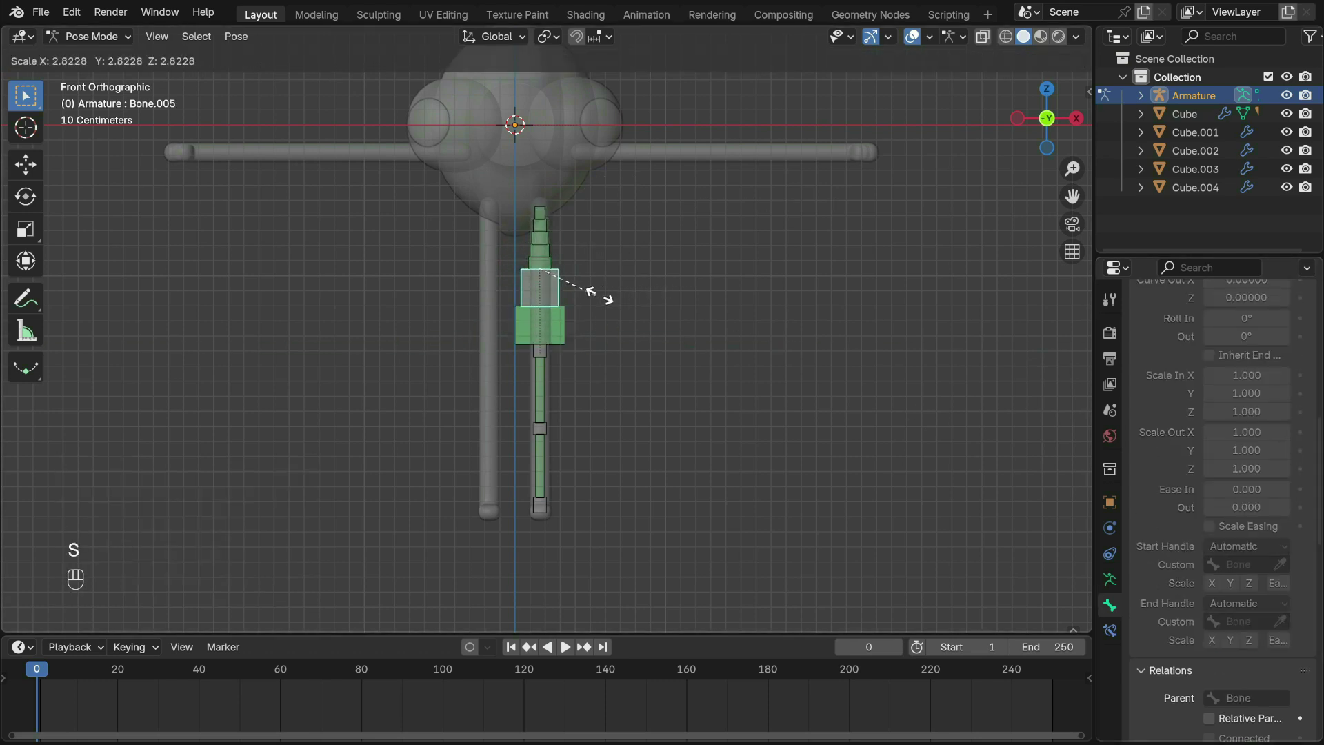
pyautogui.click(624, 298)
pyautogui.hotkey('ctrl', 'z')
# Step: Give the second long deform bone 5 bendy bone segments
pyautogui.scroll(5, 1220, 513)
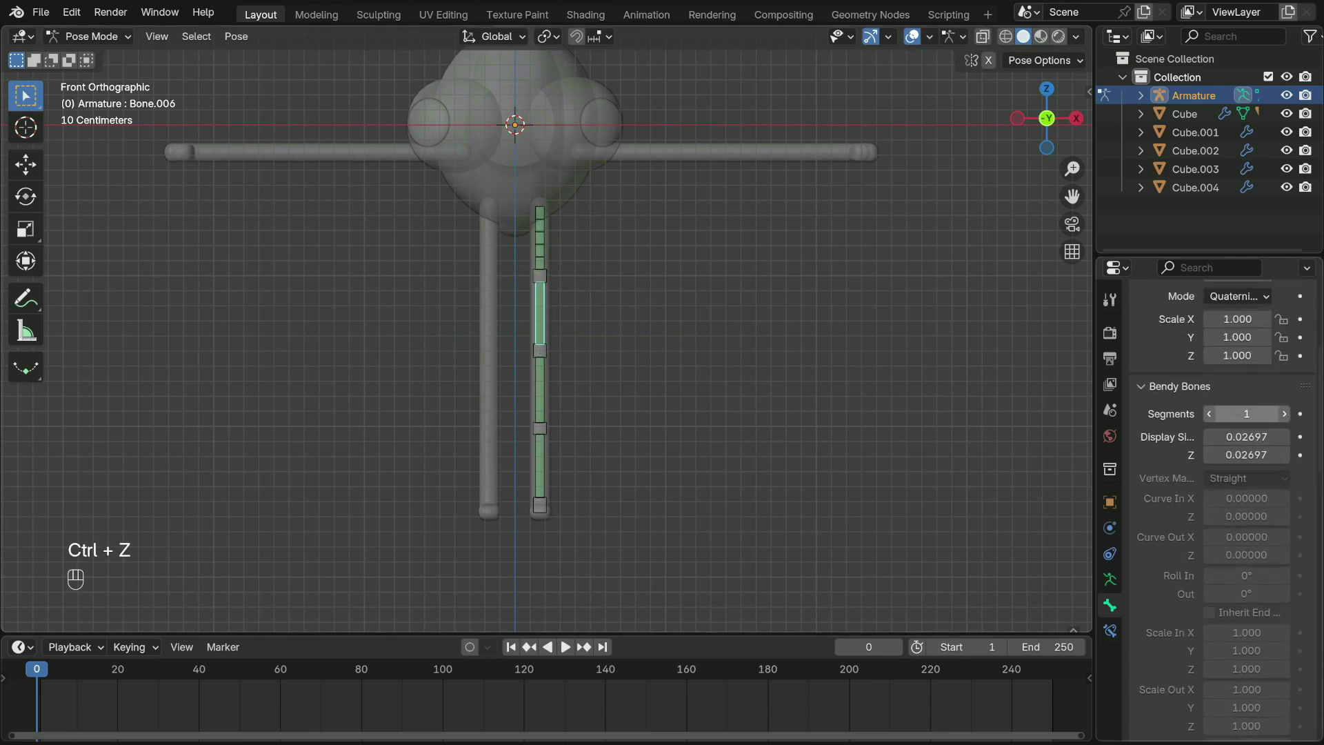
pyautogui.click(1244, 410)
pyautogui.write('5')
pyautogui.click(1189, 417)
# Step: Set the second deform bone's Start and End Handles to Absolute, using the control bones above and below it as custom handles
pyautogui.scroll(-6, 1239, 498)
pyautogui.click(1237, 585)
pyautogui.click(1245, 624)
pyautogui.click(1254, 640)
pyautogui.click(1254, 661)
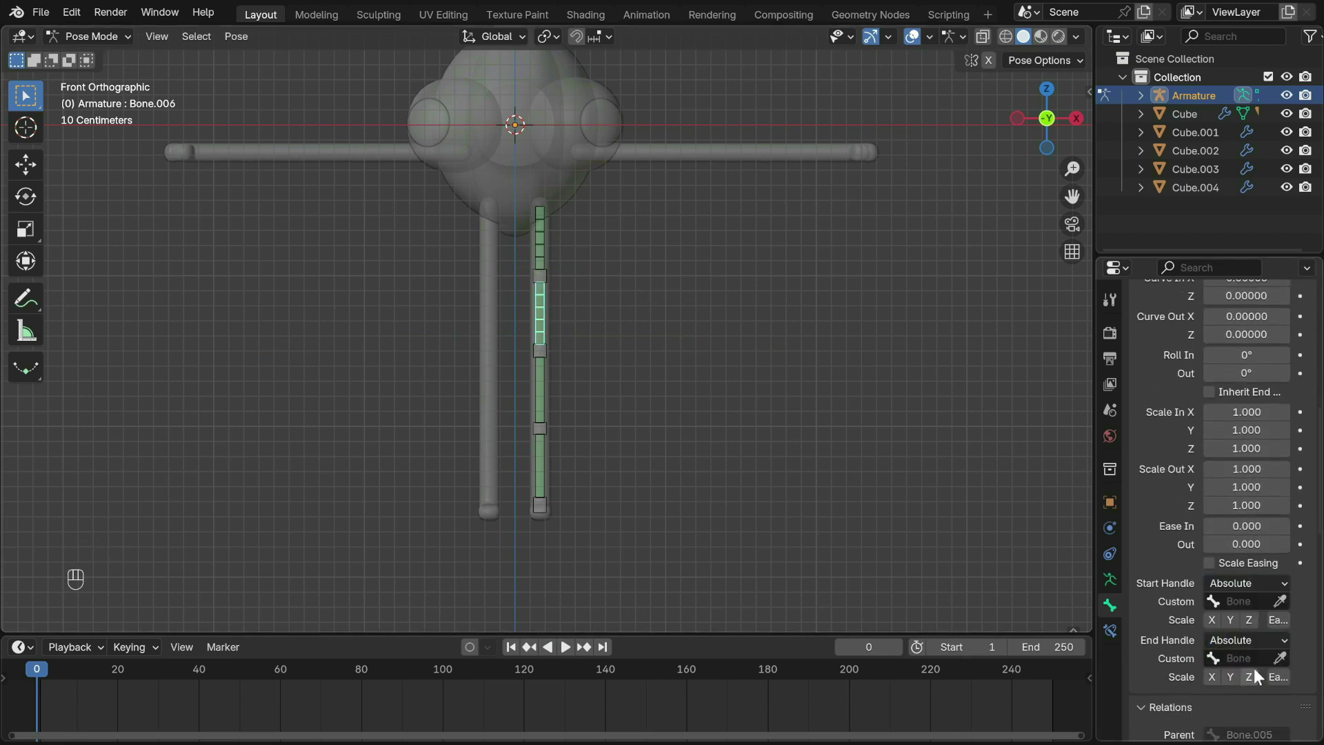
pyautogui.click(546, 276)
pyautogui.click(562, 338)
pyautogui.scroll(-6, 1226, 621)
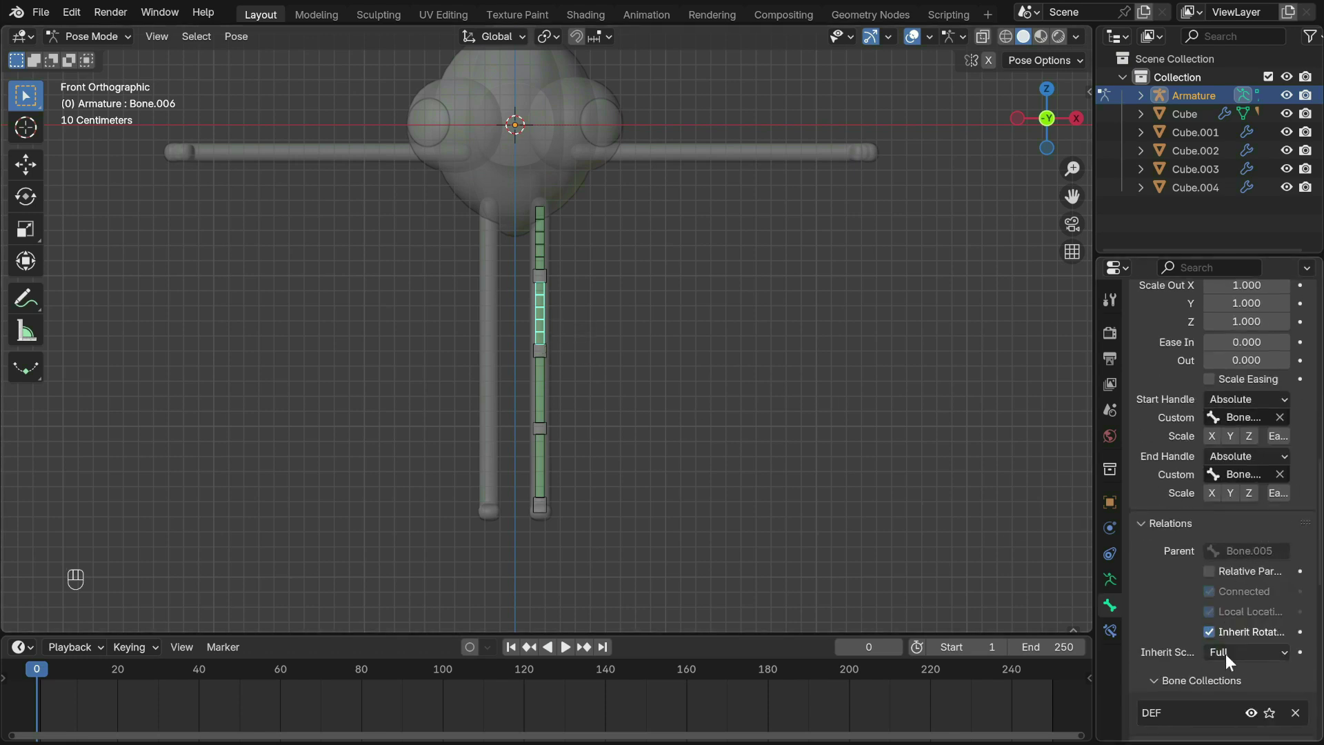
# Step: Set the second deform bone's Inherit Scale to None, then test-scale the thigh control bone above it and undo the scaling
pyautogui.click(1226, 654)
pyautogui.click(1224, 611)
pyautogui.click(540, 276)
pyautogui.press('s')
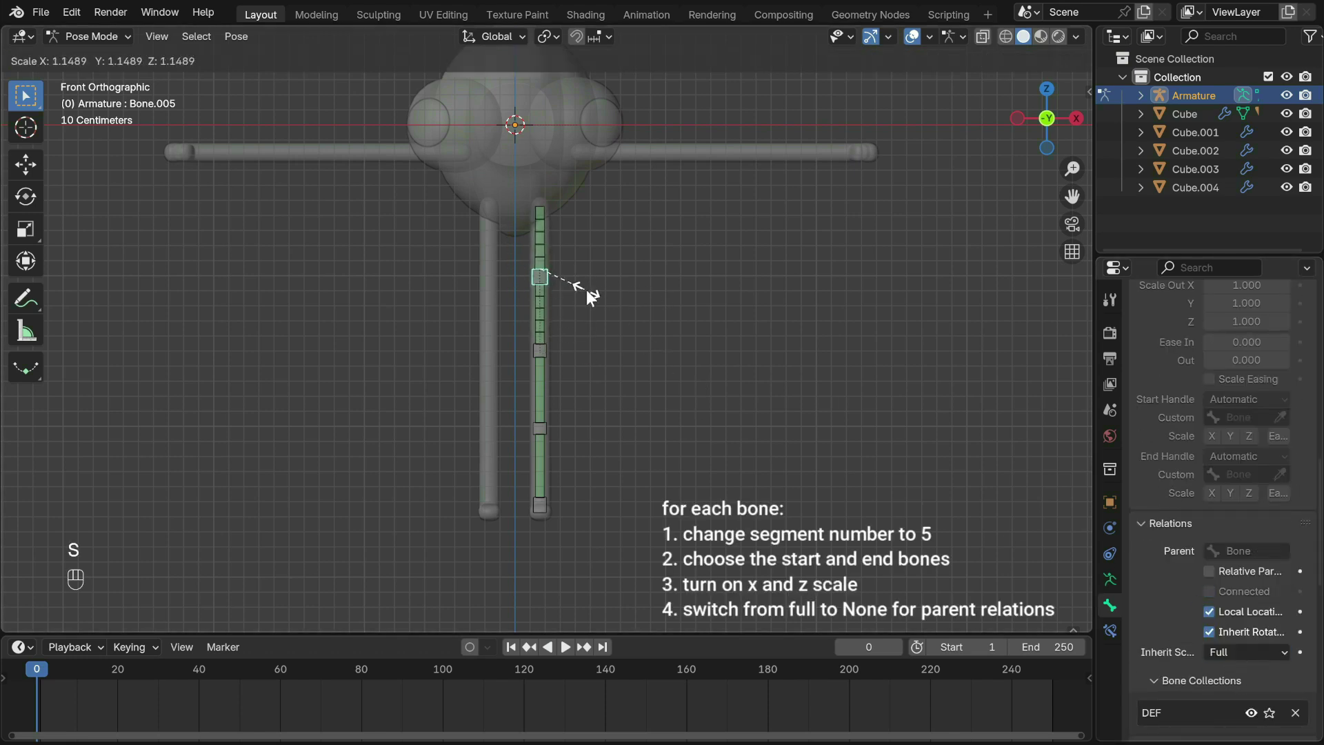
pyautogui.hotkey('ctrl', 'z')
# Step: Enable X and Z scale on the second deform bone's Start and End Handles, then test-scale the thigh control bone and undo it
pyautogui.click(541, 322)
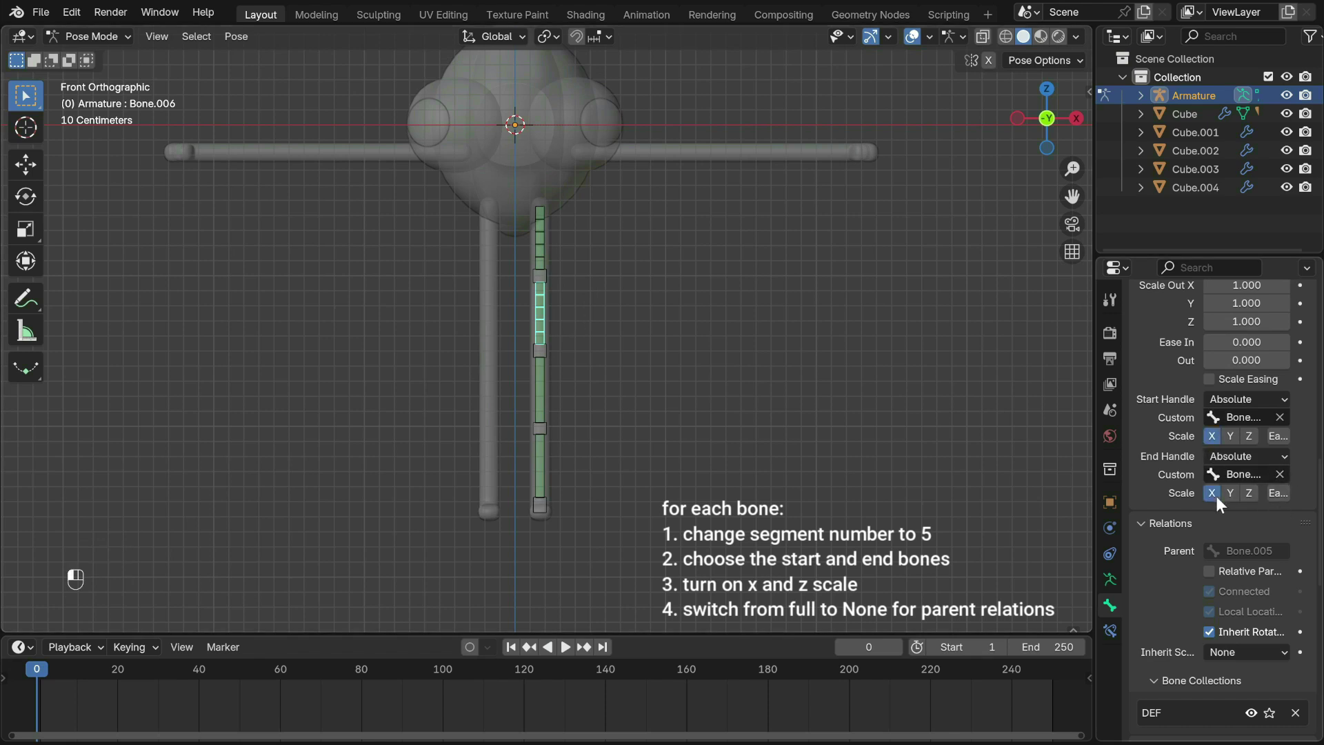
pyautogui.click(538, 279)
pyautogui.press('s')
pyautogui.hotkey('ctrl', 'z')
# Step: Give the third long deform bone, just below the knee, 5 bendy bone segments
pyautogui.scroll(10, 1285, 447)
pyautogui.moveTo(1261, 376); pyautogui.dragTo(1284, 376)
pyautogui.scroll(-5, 1265, 407)
# Step: Set the third deform bone's handles to Absolute with the control bones at its ends as custom handles, and its Inherit Scale to None
pyautogui.click(1256, 584)
pyautogui.click(1255, 632)
pyautogui.click(1255, 640)
pyautogui.click(1255, 688)
pyautogui.click(1280, 602)
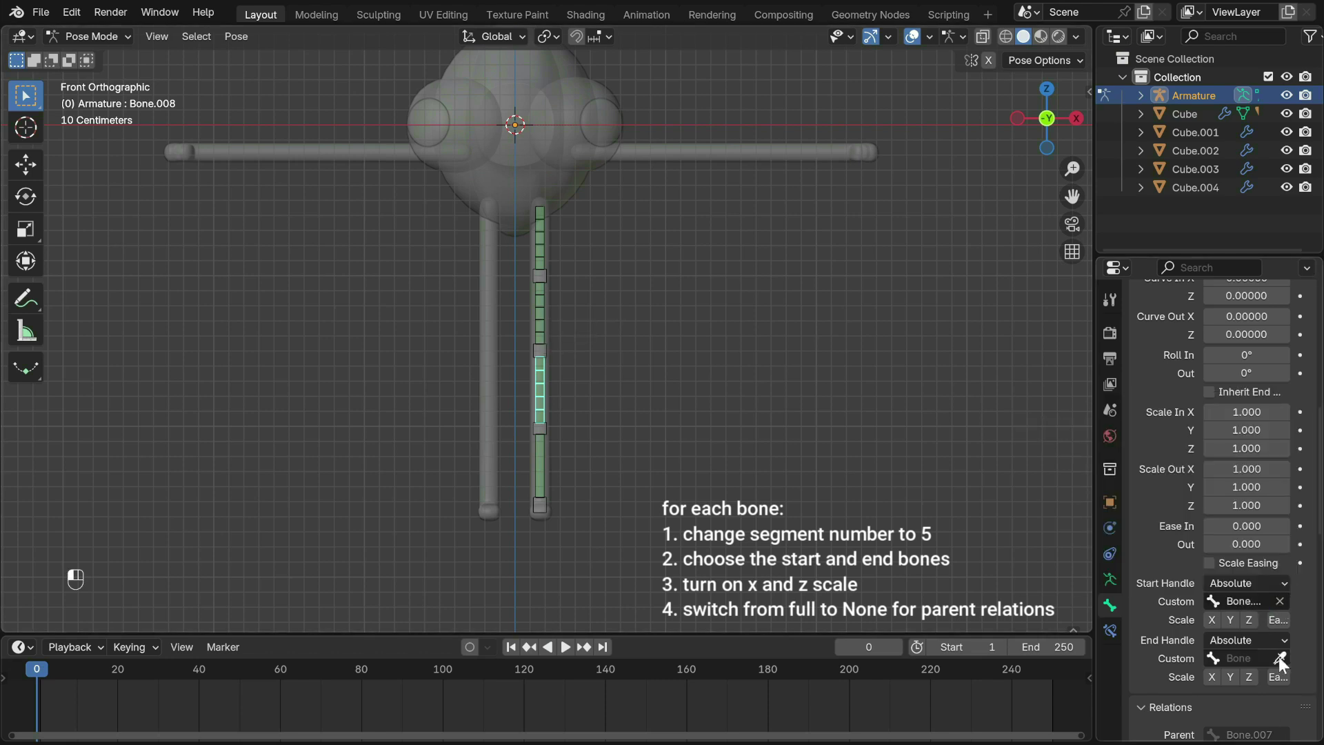
pyautogui.click(541, 429)
pyautogui.scroll(-5, 1235, 600)
pyautogui.click(1242, 651)
pyautogui.click(1207, 614)
# Step: Give the lowest long deform bone, above the ankle, 5 bendy bone segments
pyautogui.click(540, 465)
pyautogui.scroll(12, 1297, 441)
pyautogui.doubleClick(1246, 451)
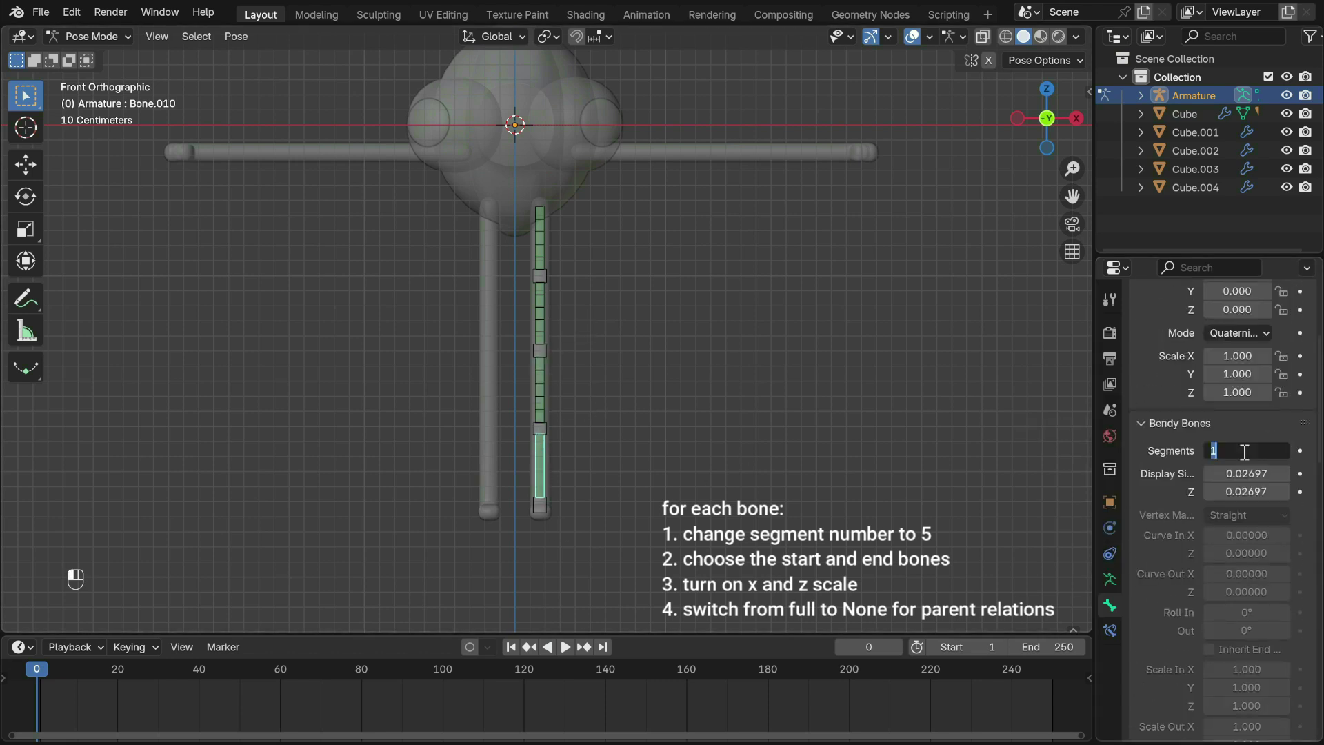
pyautogui.write('5')
pyautogui.press('Return')
# Step: Set the lowest deform bone's Start and End Handles to Absolute, using the shin and ankle control bones as custom handles
pyautogui.scroll(-8, 1246, 483)
pyautogui.click(1277, 529)
pyautogui.click(540, 429)
pyautogui.click(1250, 567)
pyautogui.click(1250, 616)
pyautogui.click(1280, 586)
pyautogui.click(540, 506)
# Step: Set the lowest deform bone's Inherit Scale to None and save the file
pyautogui.scroll(-6, 1245, 451)
pyautogui.click(1246, 542)
pyautogui.click(1234, 636)
pyautogui.hotkey('ctrl', 's')
# Step: Test the bendy leg by moving the ankle control bone and undoing it, then moving the thigh control bone sideways
pyautogui.click(541, 506)
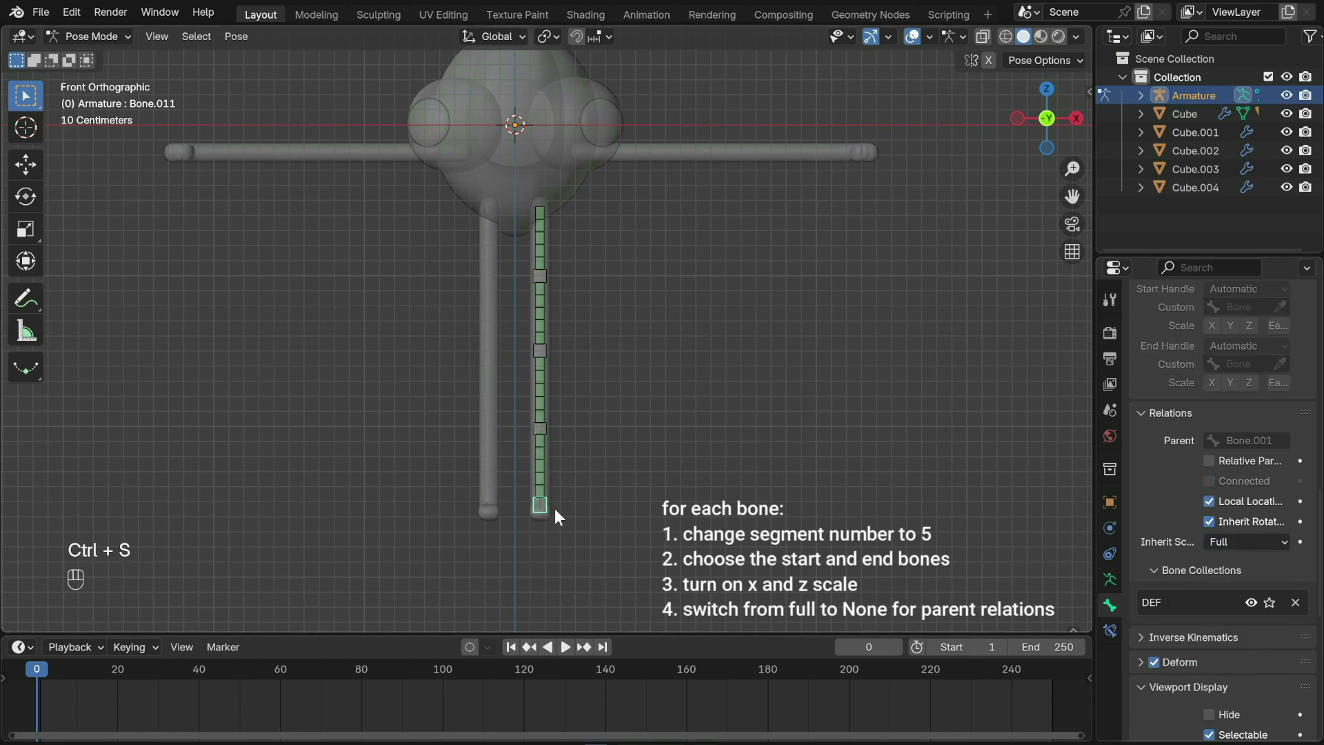
pyautogui.press('g')
pyautogui.click(586, 486)
pyautogui.hotkey('ctrl', 'z')
pyautogui.click(542, 429)
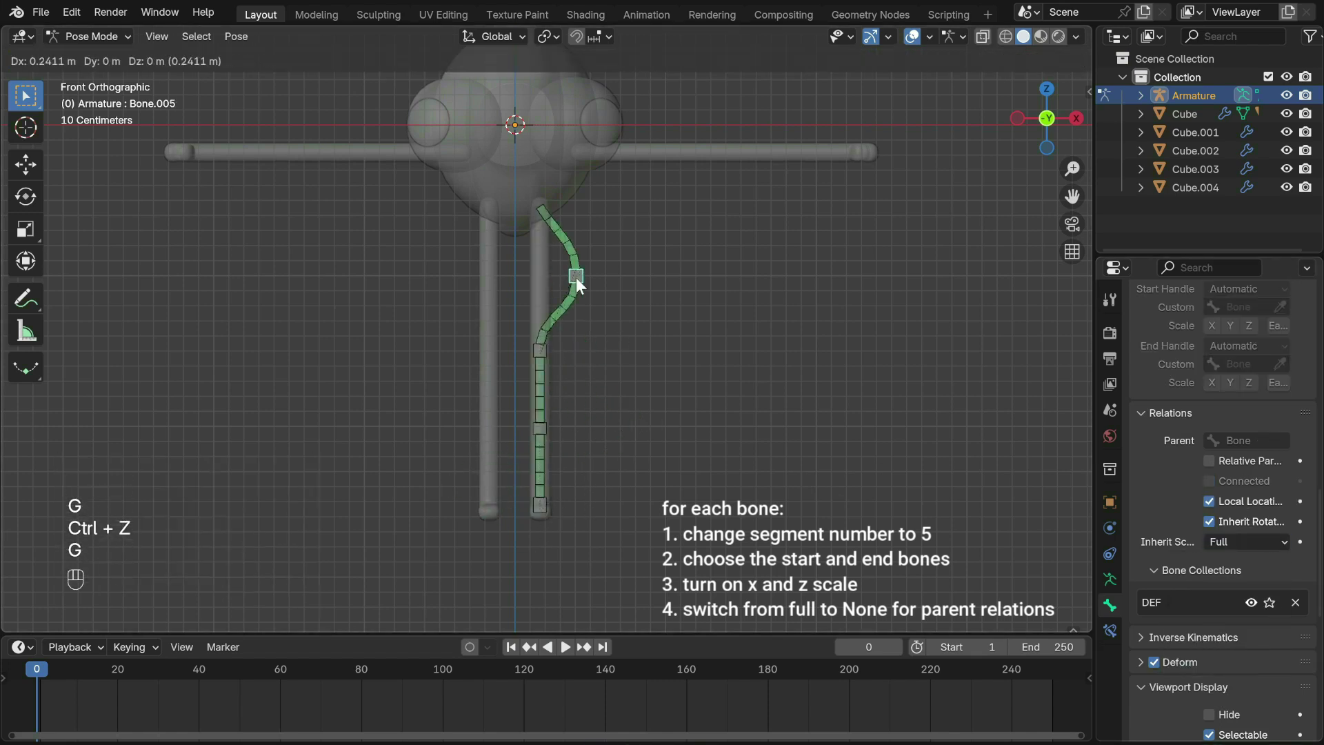
pyautogui.click(577, 278)
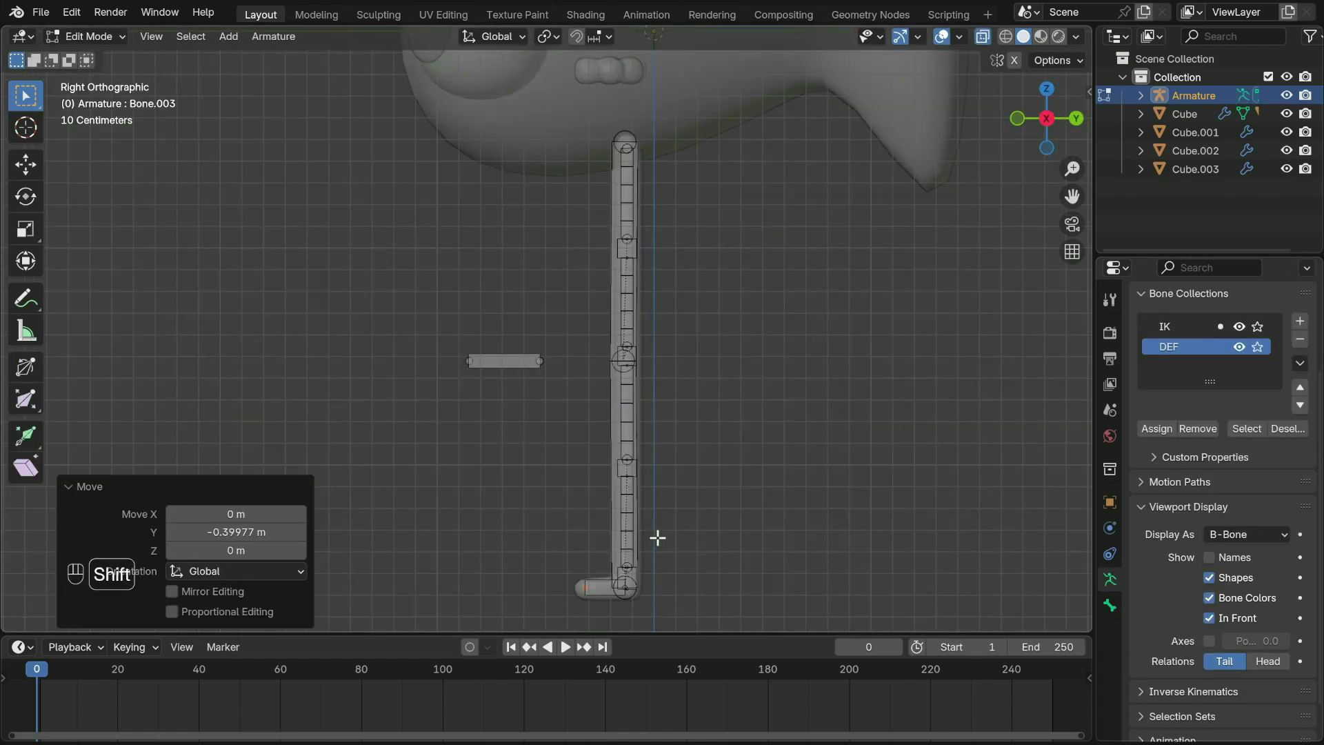
# Step: Try to move the IK foot bone's end along Y over the foot, and undo the move
pyautogui.keyDown('shift'); pyautogui.moveTo(656, 538); pyautogui.dragTo(577, 526, button='middle'); pyautogui.keyUp('shift')
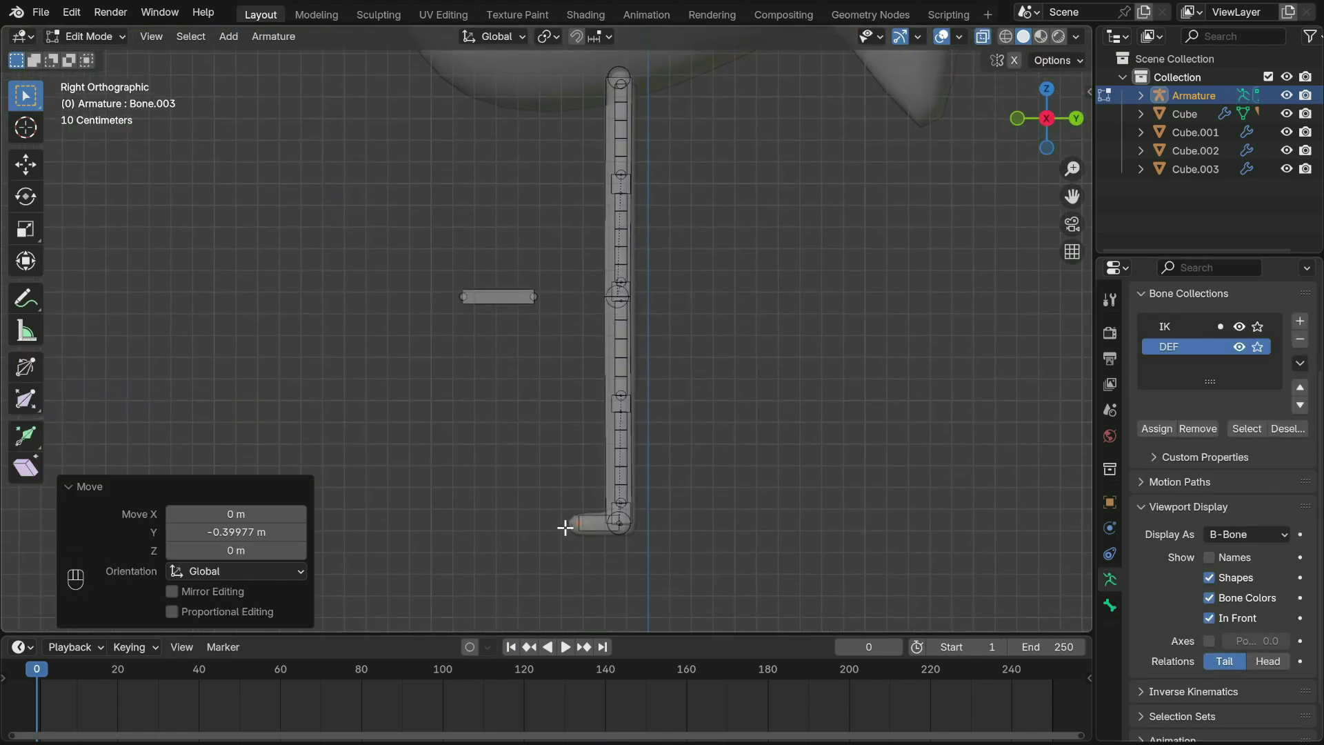
pyautogui.press('g')
pyautogui.press('y')
pyautogui.hotkey('ctrl', 'z')
# Step: Add a new bone to the armature, shrink it, and position it inside the foot as a deform bone
pyautogui.scroll(-4, 664, 526)
pyautogui.hotkey('shift', 'a')
pyautogui.press('s')
pyautogui.click(638, 125)
pyautogui.hotkey('ctrl', 'alt', 'shift', 's')
pyautogui.click(583, 153)
pyautogui.press('g')
pyautogui.click(603, 483)
pyautogui.press('g')
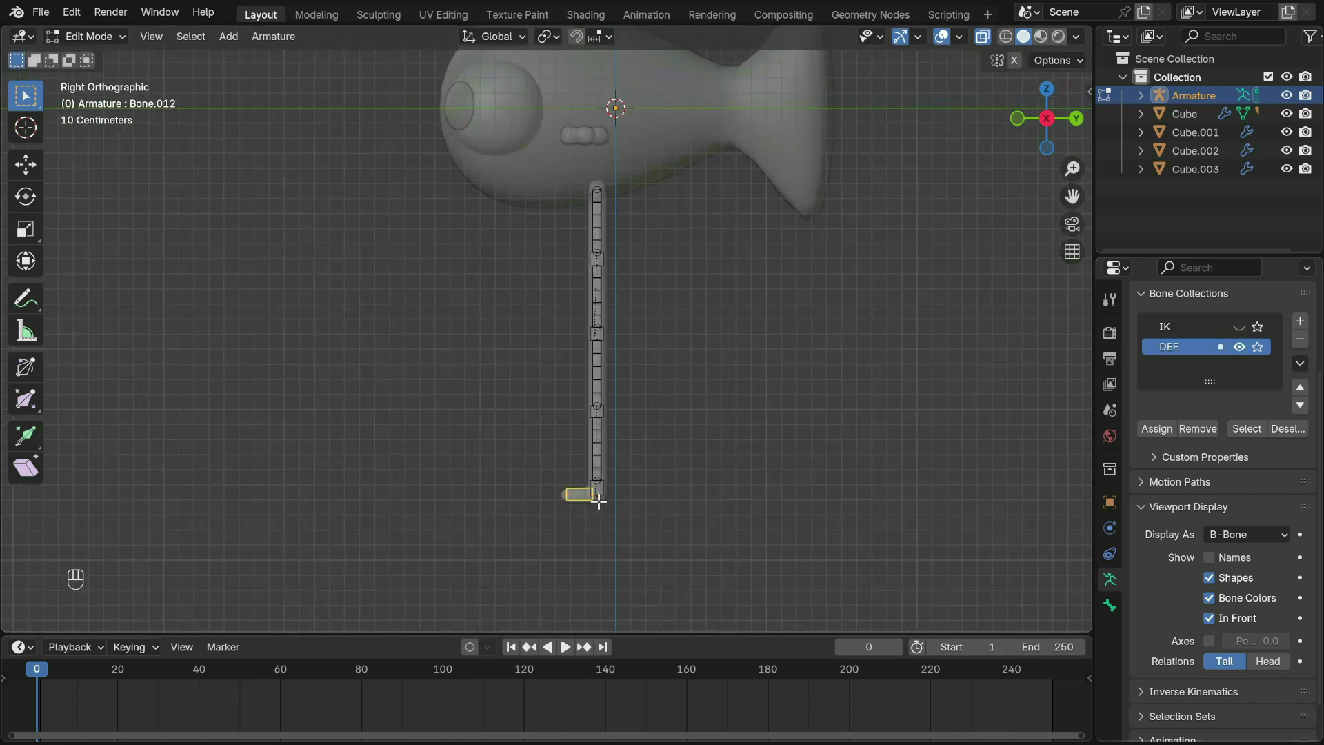
# Step: Parent the new foot bone to the ankle control bone with Keep Offset
pyautogui.keyDown('shift'); pyautogui.click(597, 489); pyautogui.keyUp('shift')
pyautogui.hotkey('ctrl', 'p')
pyautogui.click(837, 551)
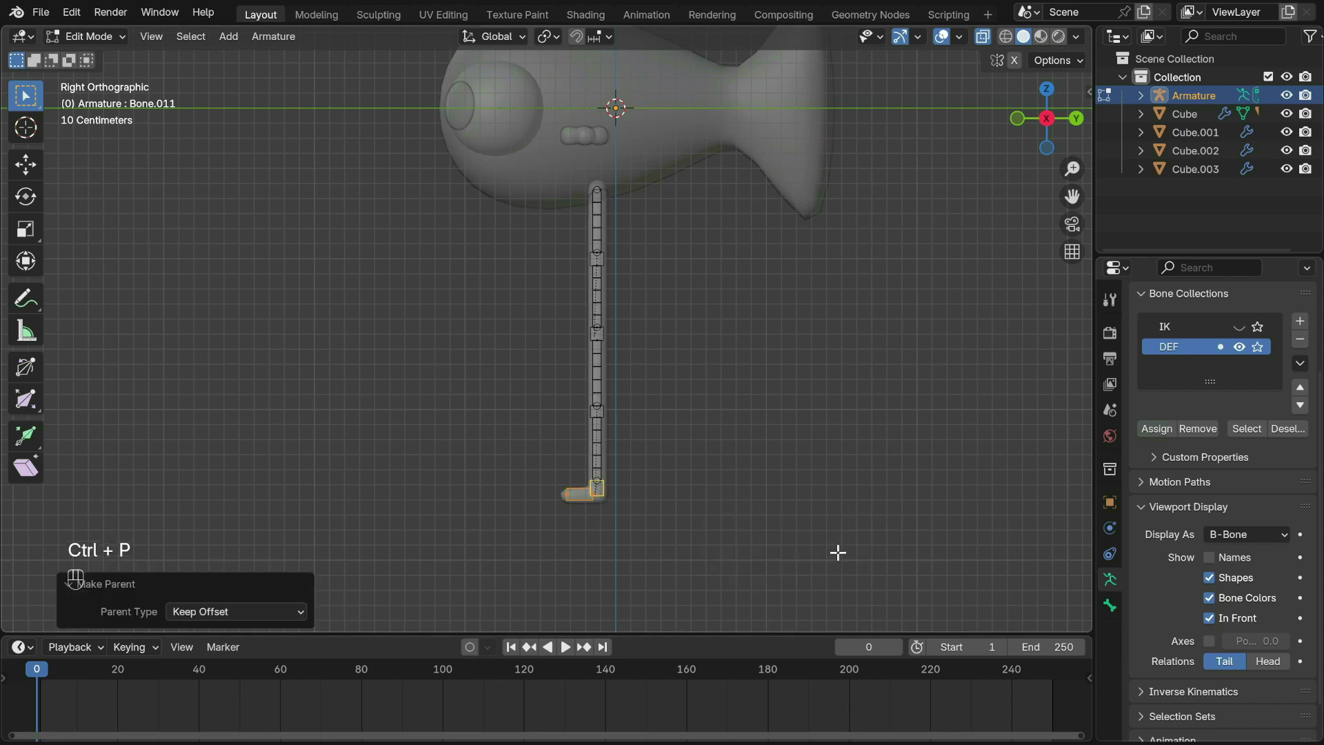
# Step: In Pose Mode, test the foot by moving the ankle control bone, undo the move, and save the file
pyautogui.click(86, 36)
pyautogui.click(76, 98)
pyautogui.press('h')
pyautogui.hotkey('ctrl', 'z')
pyautogui.press('g')
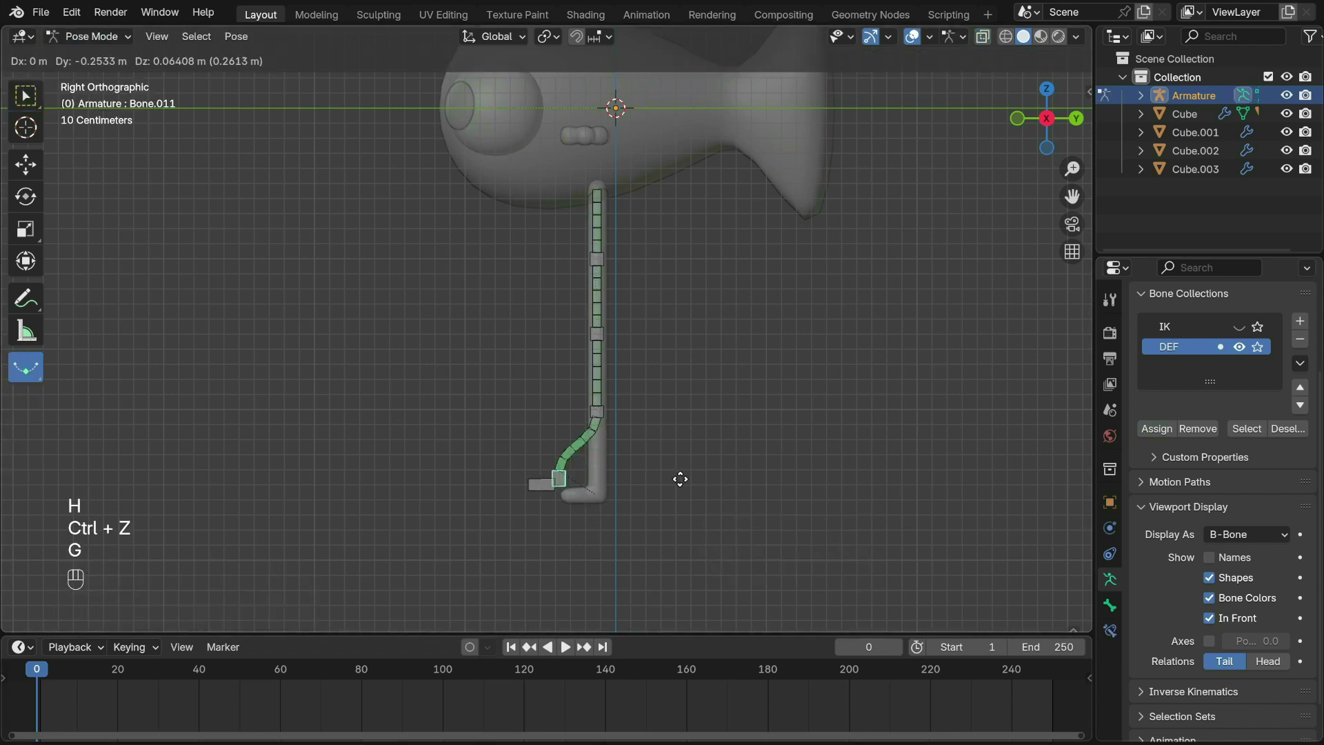
pyautogui.click(690, 470)
pyautogui.hotkey('ctrl', 'z')
pyautogui.hotkey('ctrl', 's')
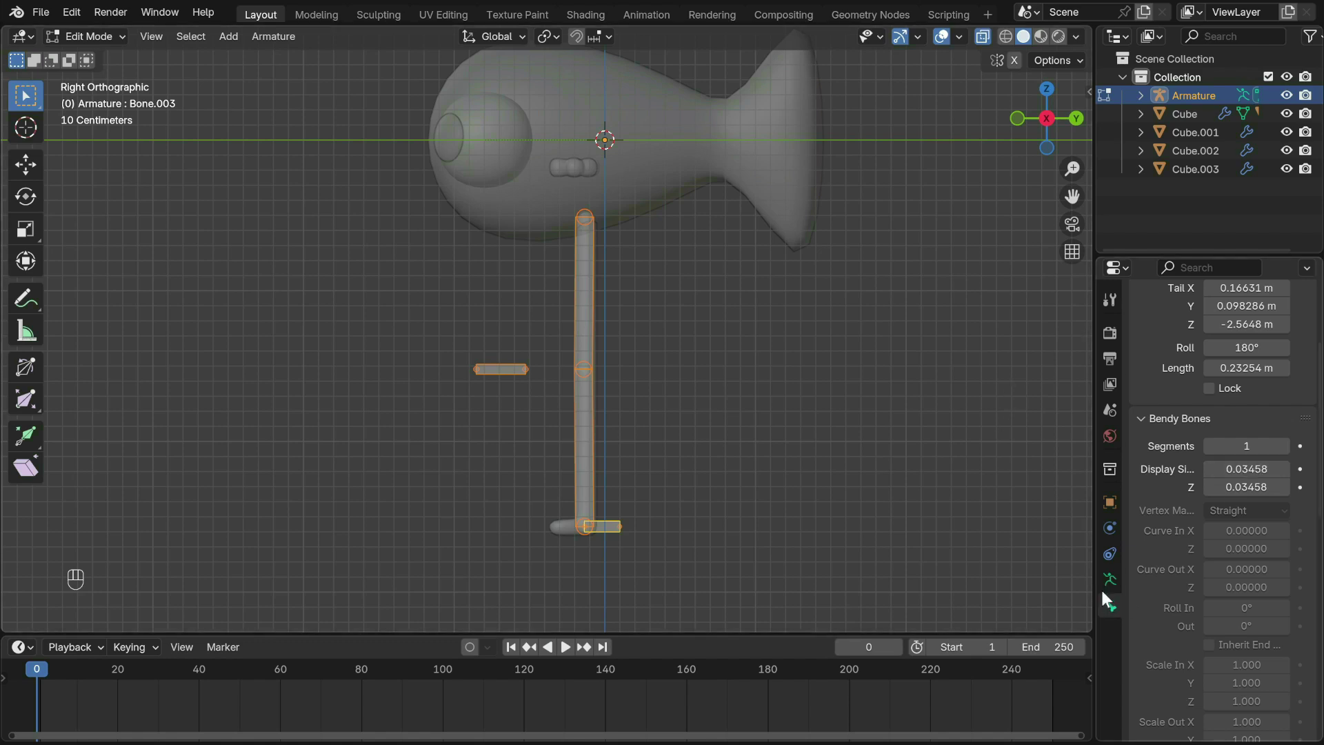
# Step: Hide the IK bones and put the four square leg control bones into a new bone collection named CTRL
pyautogui.click(1109, 580)
pyautogui.click(1240, 326)
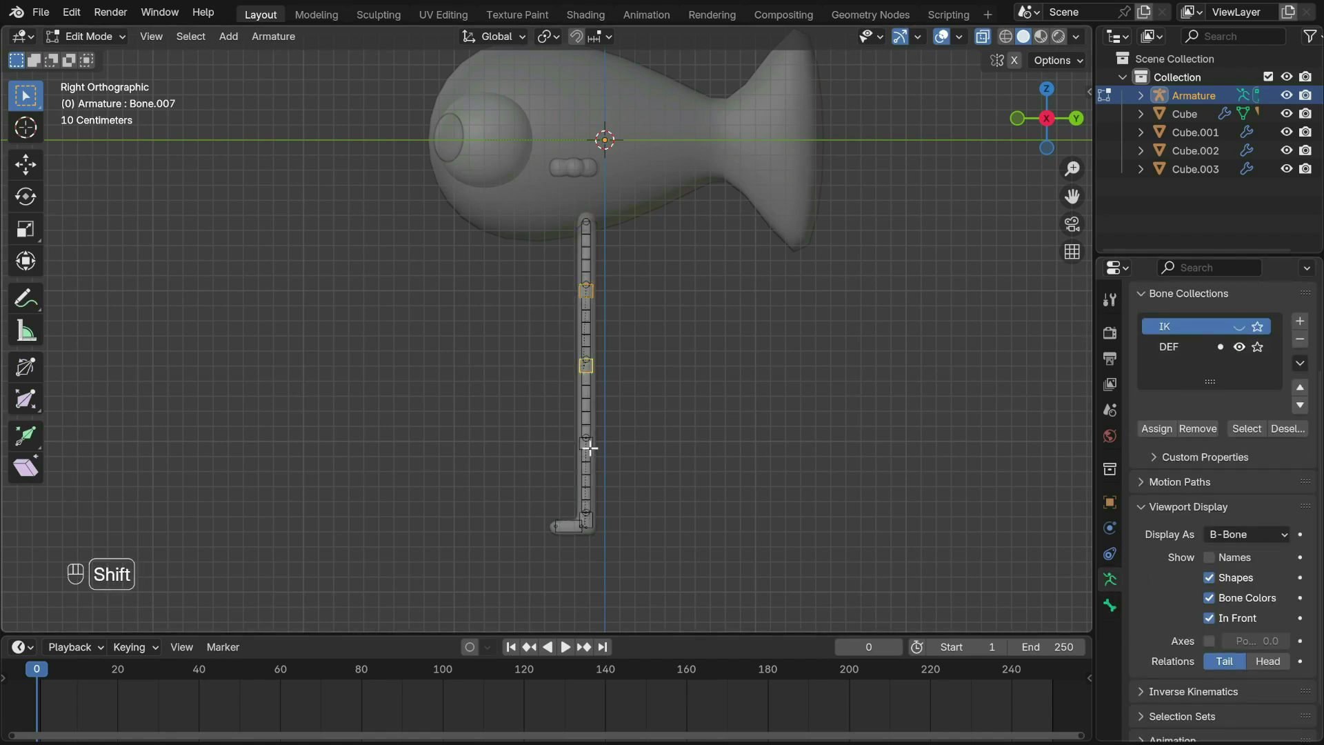
pyautogui.keyDown('shift'); pyautogui.click(591, 520); pyautogui.keyUp('shift')
pyautogui.click(1301, 322)
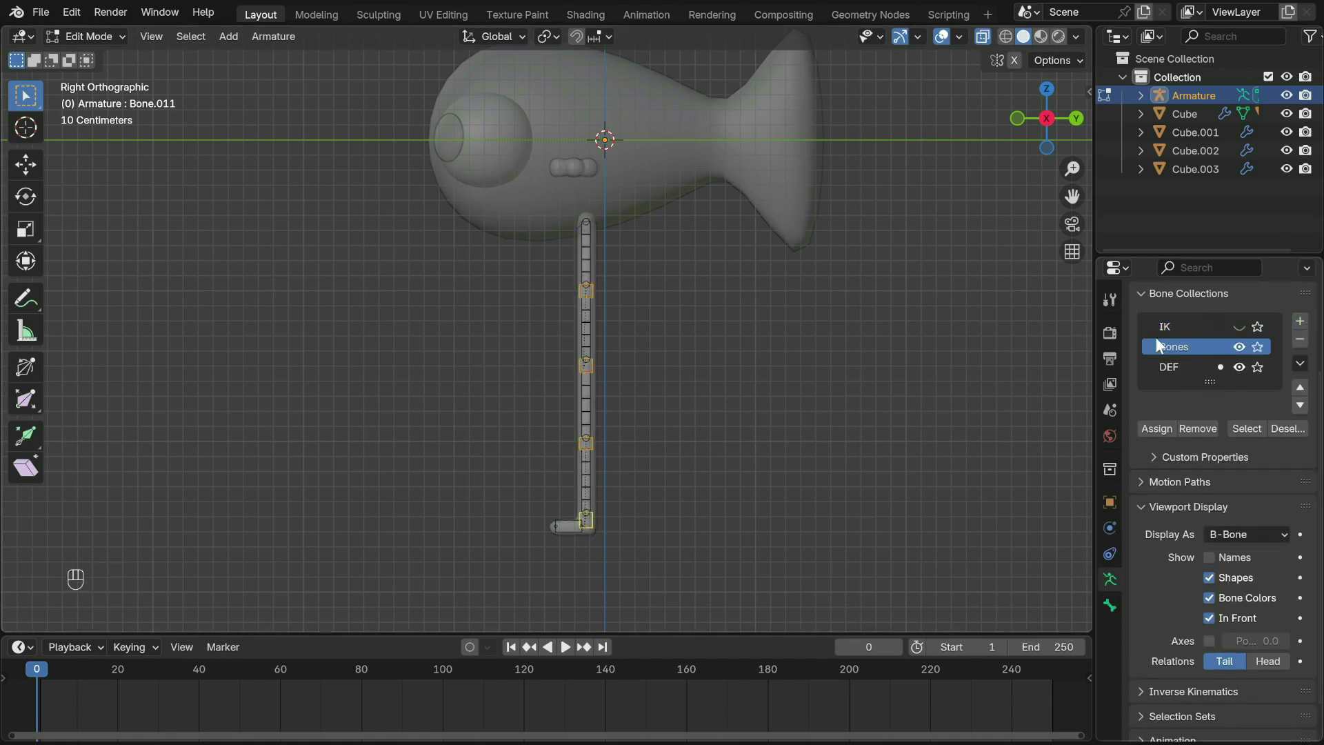
pyautogui.write('CTRL')
pyautogui.press('Return')
pyautogui.click(1170, 433)
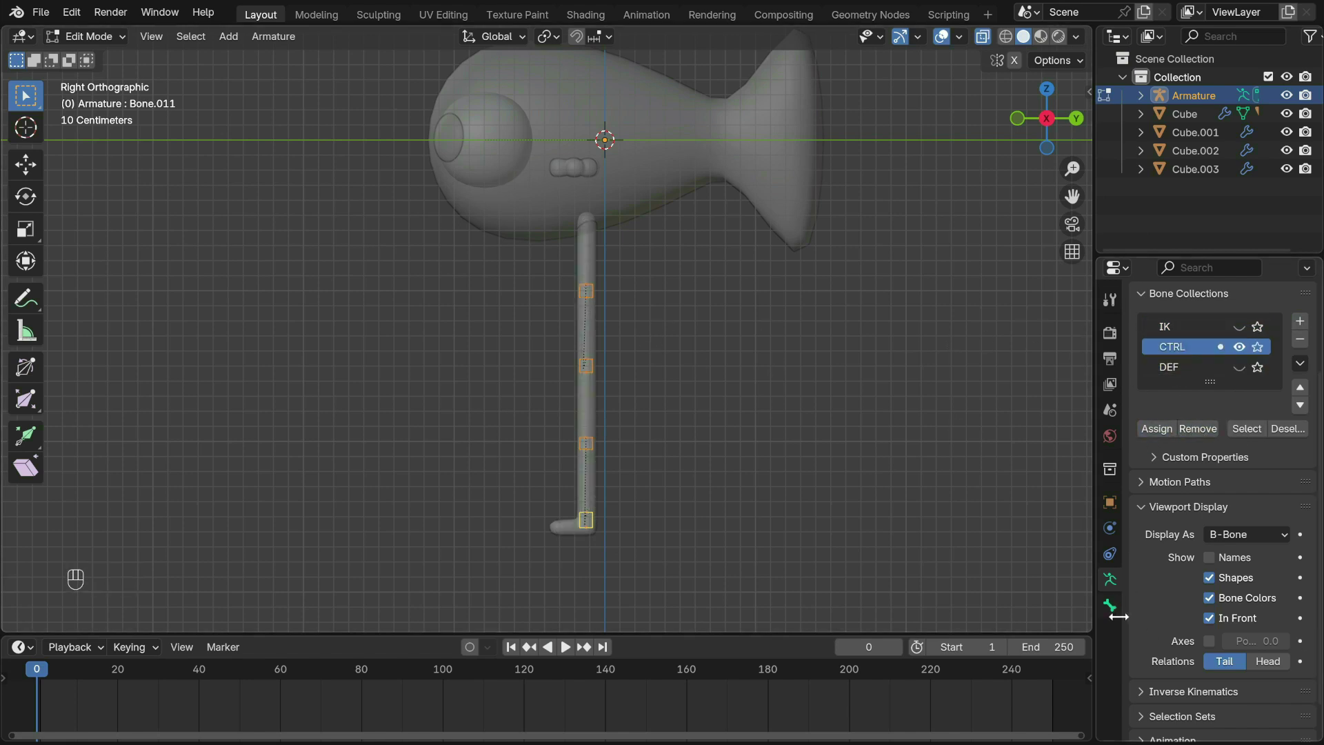
# Step: Turn off Deform for the selected bones of the CTRL collection
pyautogui.click(1110, 605)
pyautogui.scroll(-8, 1149, 533)
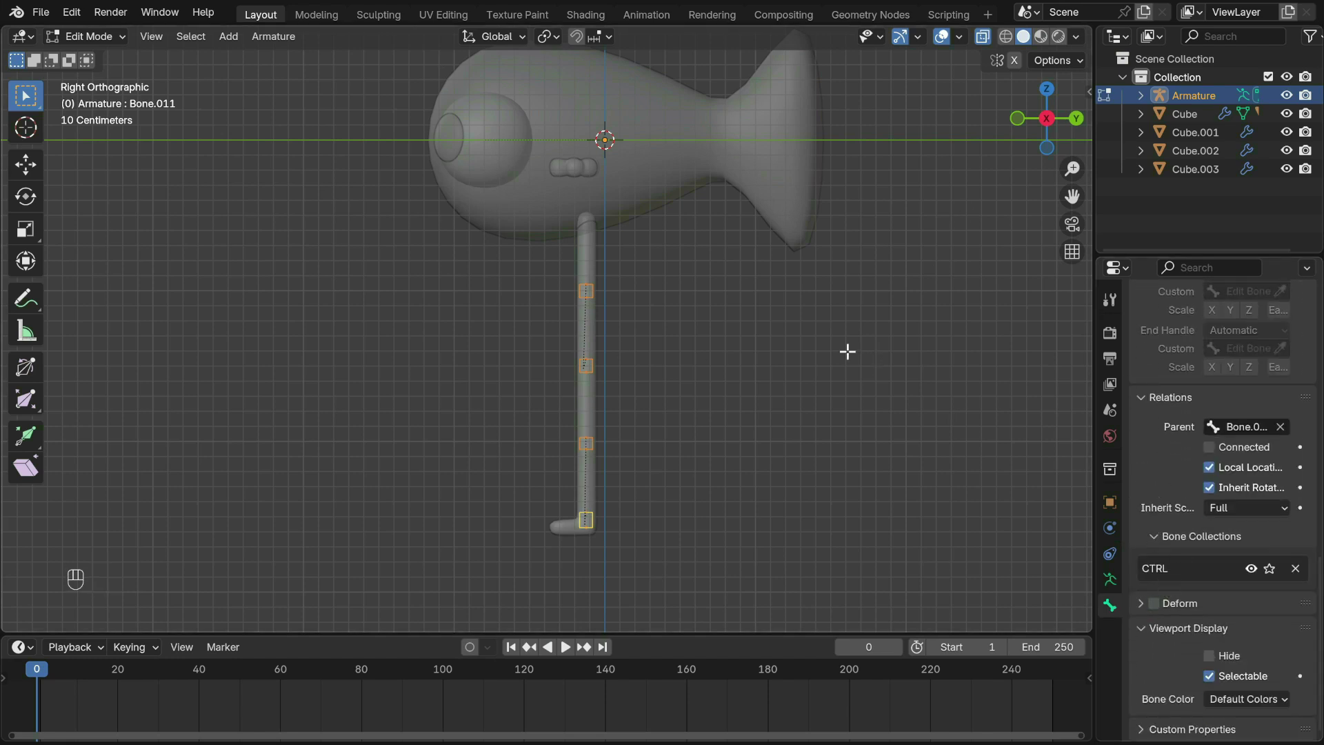
pyautogui.scroll(12, 1222, 396)
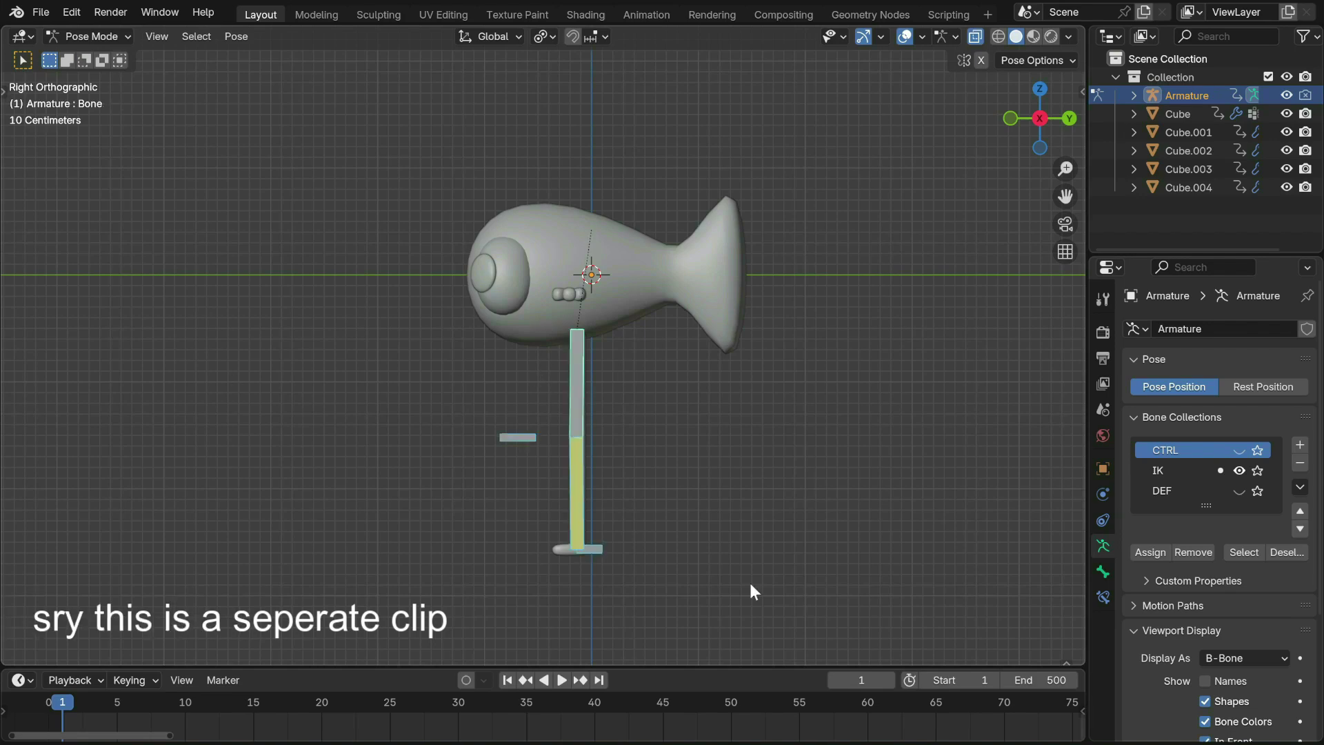
# Step: Turn off Deform for the selected IK bones
pyautogui.scroll(-4, 1235, 578)
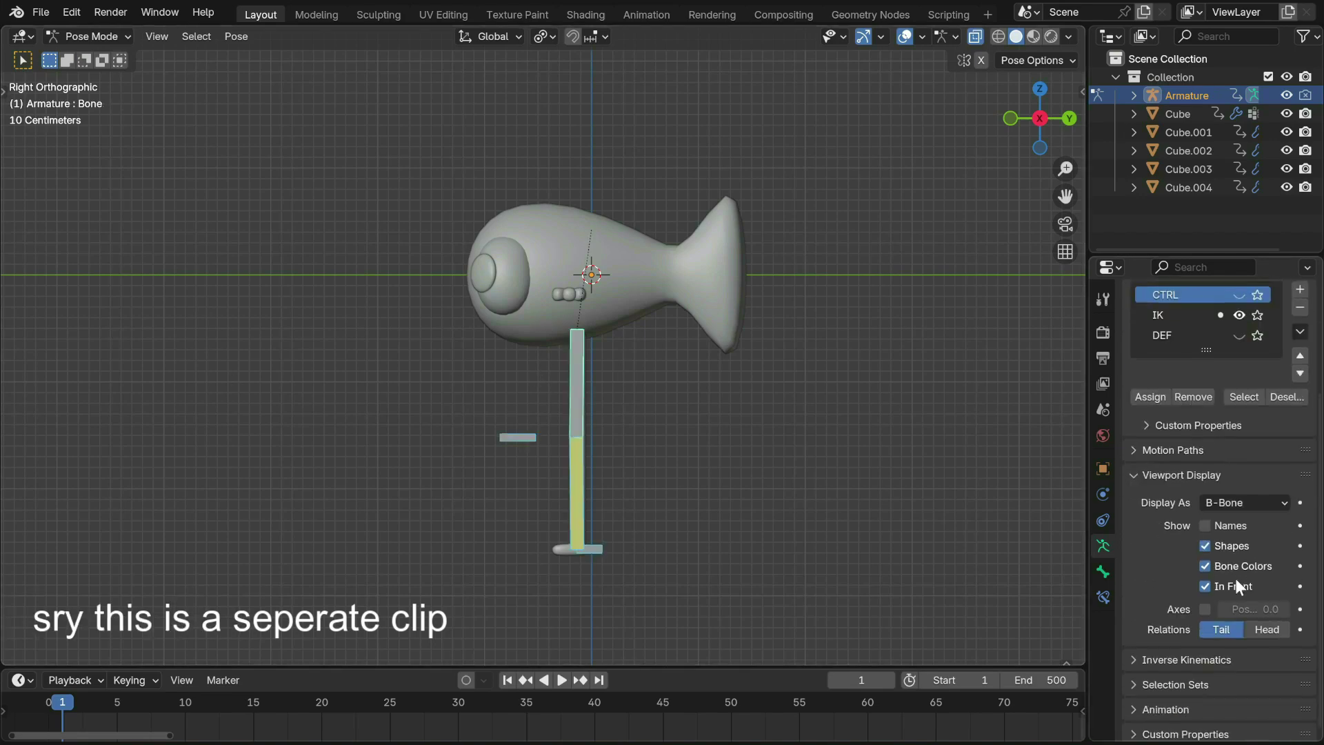
pyautogui.click(1103, 571)
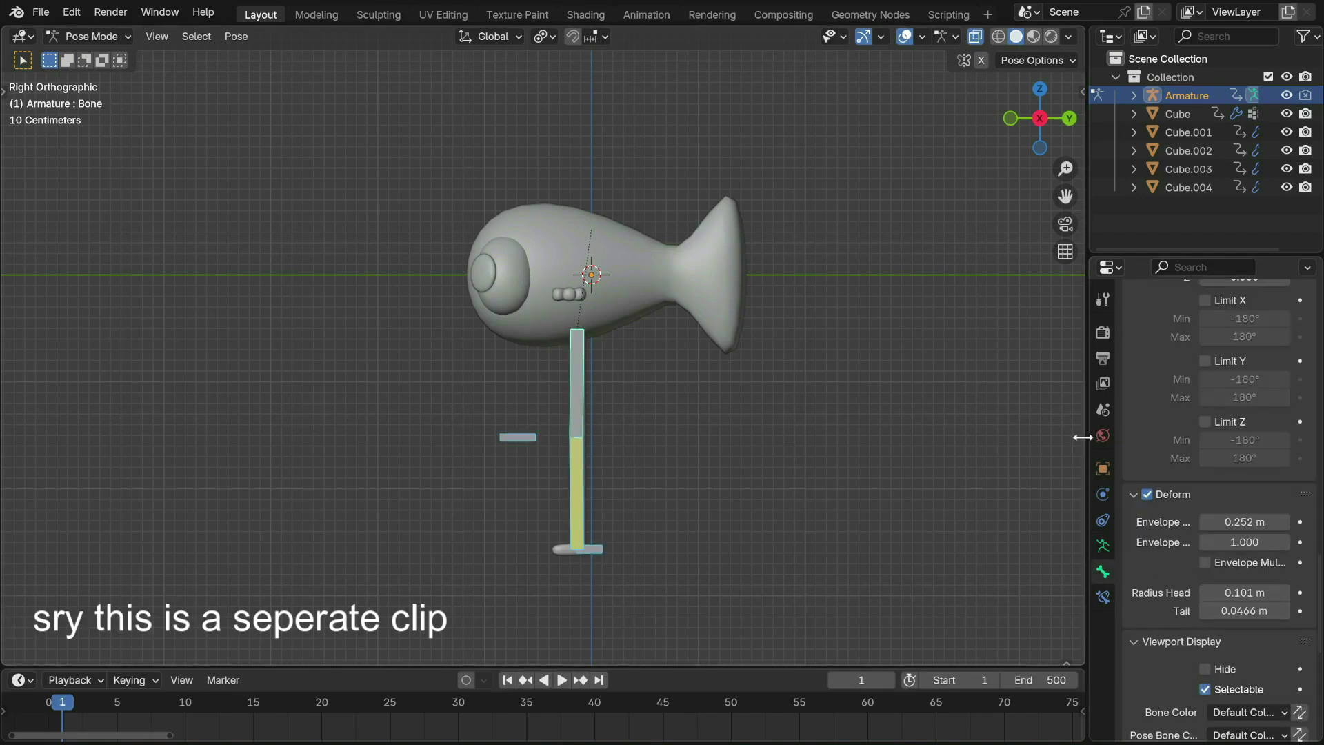
pyautogui.click(1146, 494)
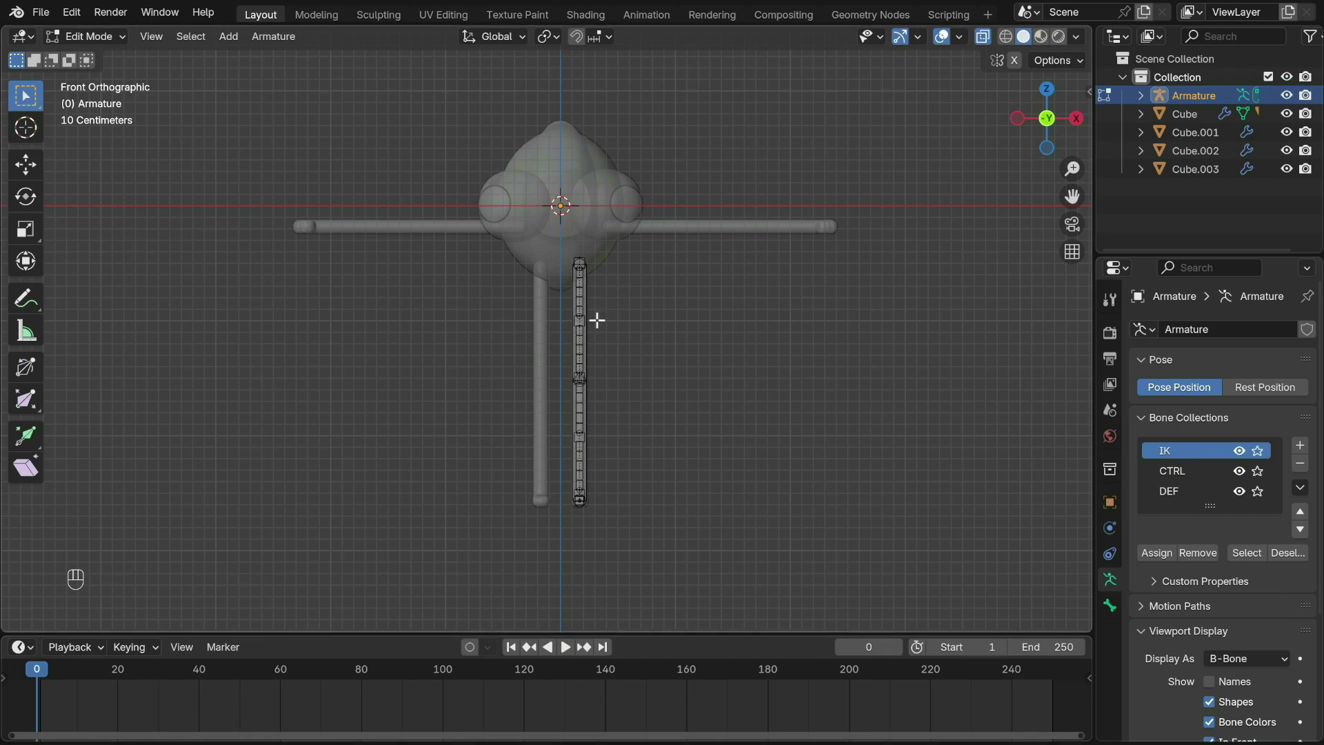
# Step: Duplicate all the leg bones in place and rotate the copy -90° in the front view
pyautogui.moveTo(548, 246); pyautogui.dragTo(640, 533)
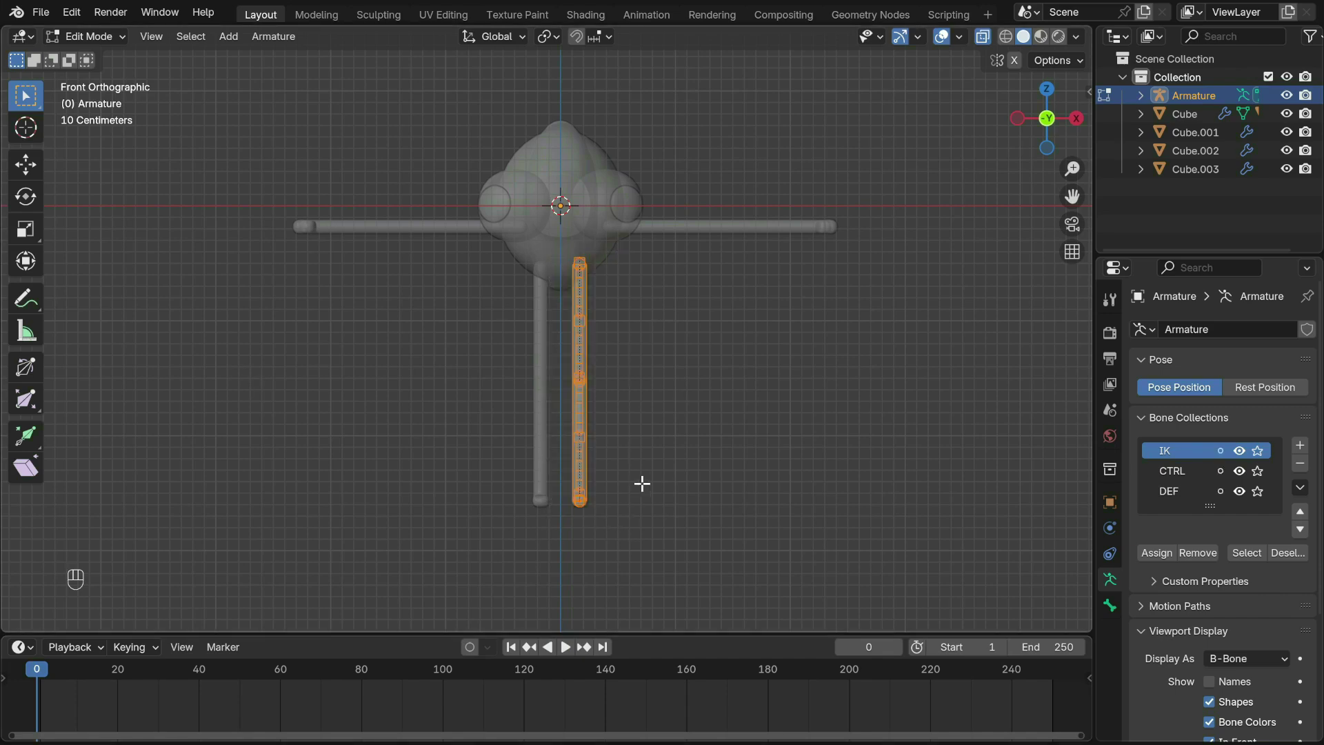
pyautogui.hotkey('shift', 'd')
pyautogui.rightClick(695, 414)
pyautogui.write('r')
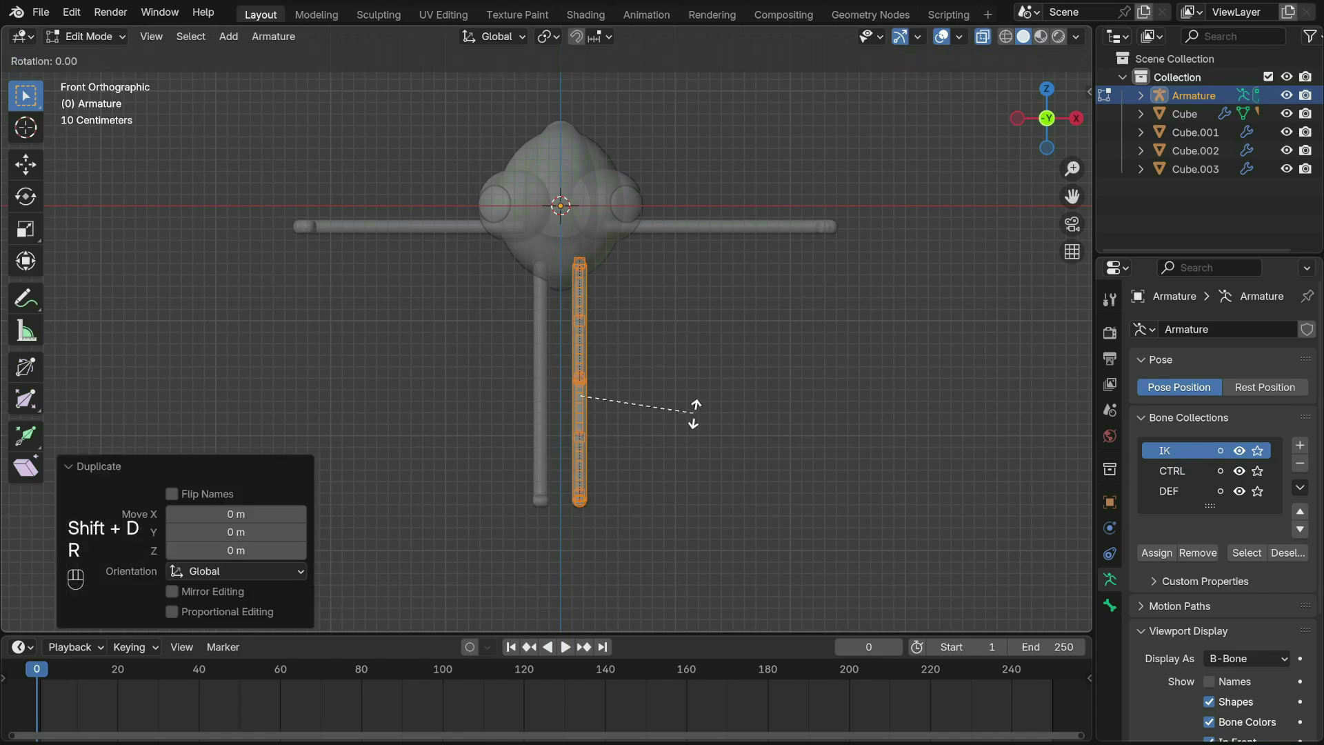
pyautogui.write('90')
pyautogui.click(695, 414)
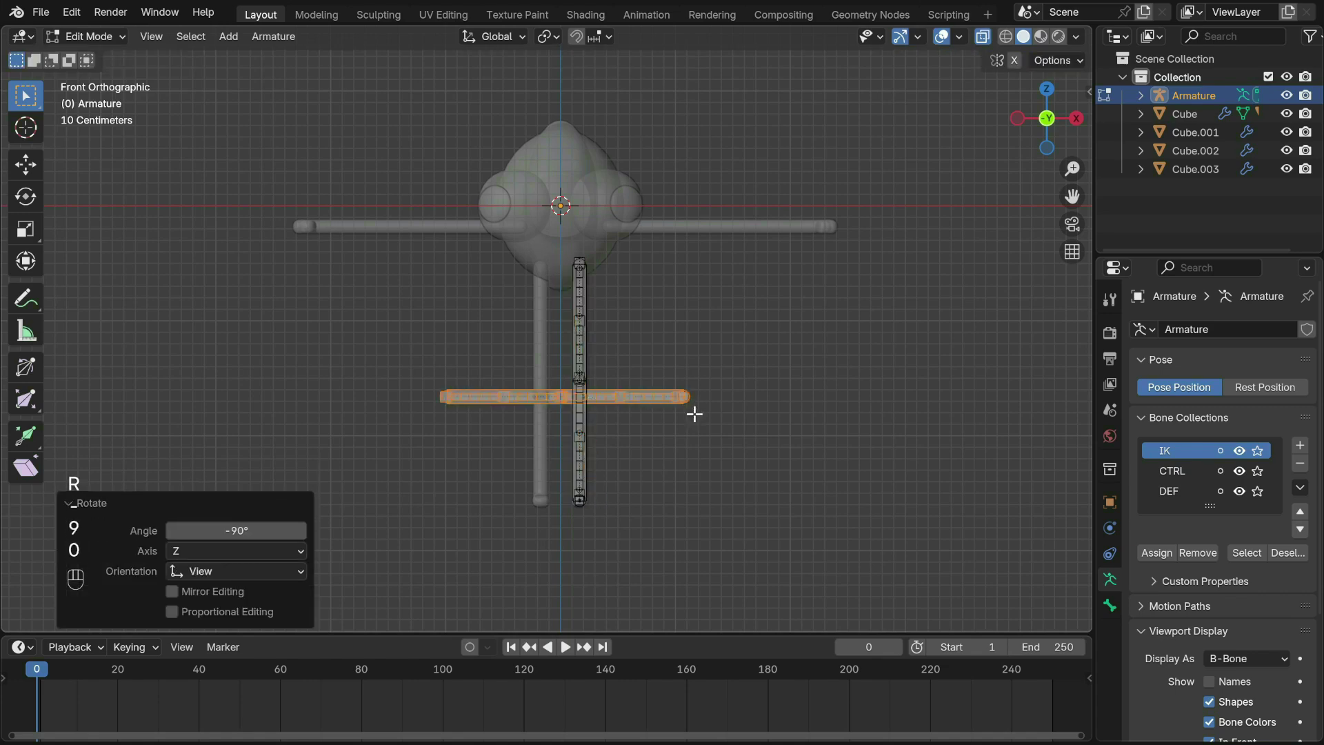
# Step: Move the duplicated bone chain onto the creature's left arm and scale it along X to match the arm's length
pyautogui.press('g')
pyautogui.click(800, 250)
pyautogui.press('s')
pyautogui.press('x')
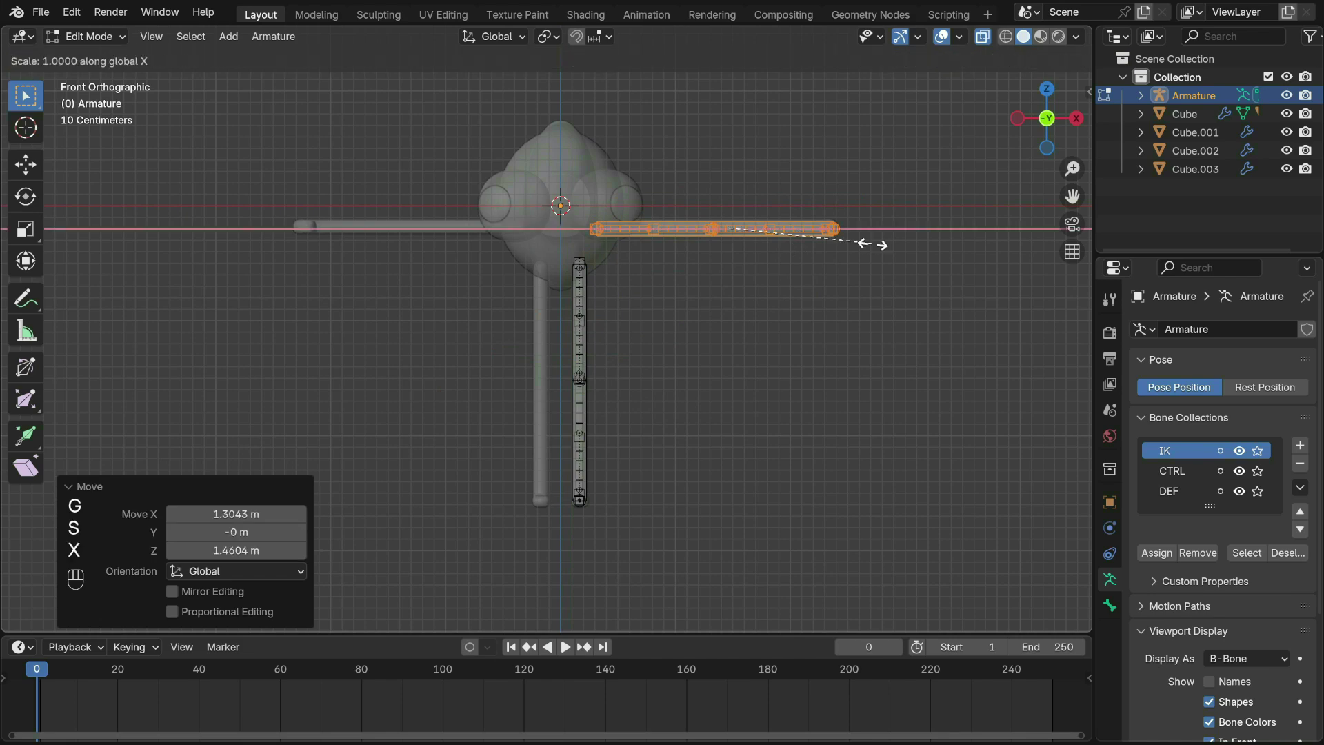
pyautogui.click(862, 234)
# Step: Fine-tune the arm bone chain's position over the arm in the front view
pyautogui.scroll(4, 843, 204)
pyautogui.keyDown('shift'); pyautogui.moveTo(842, 204); pyautogui.dragTo(647, 294, button='middle'); pyautogui.keyUp('shift')
pyautogui.press('g')
pyautogui.click(904, 225)
pyautogui.press('g')
pyautogui.click(896, 225)
# Step: Shift the arm bones about -0.07 m along Y to centre them in the arm from above
pyautogui.keyDown('alt'); pyautogui.moveTo(896, 225); pyautogui.dragTo(678, 296, button='middle'); pyautogui.keyUp('alt')
pyautogui.press('g')
pyautogui.press('y')
pyautogui.click(894, 261)
# Step: Hide the IK and CTRL collections, and reposition the copied foot bone's ends so it runs from the palm to the middle fingertip
pyautogui.scroll(3, 943, 219)
pyautogui.moveTo(943, 218); pyautogui.dragTo(949, 231, button='middle')
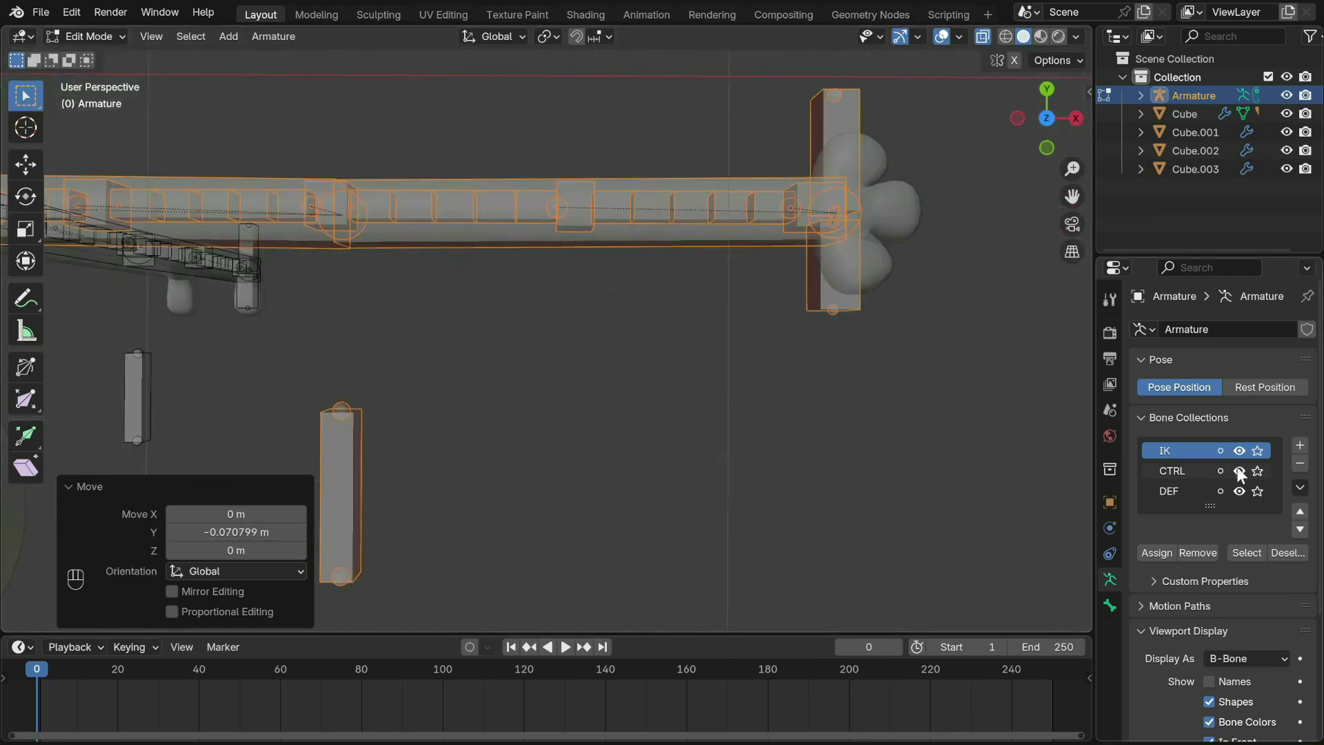
pyautogui.keyDown('alt'); pyautogui.moveTo(1035, 386); pyautogui.dragTo(1038, 400, button='middle'); pyautogui.keyUp('alt')
pyautogui.click(1240, 451)
pyautogui.click(1239, 471)
pyautogui.click(765, 312)
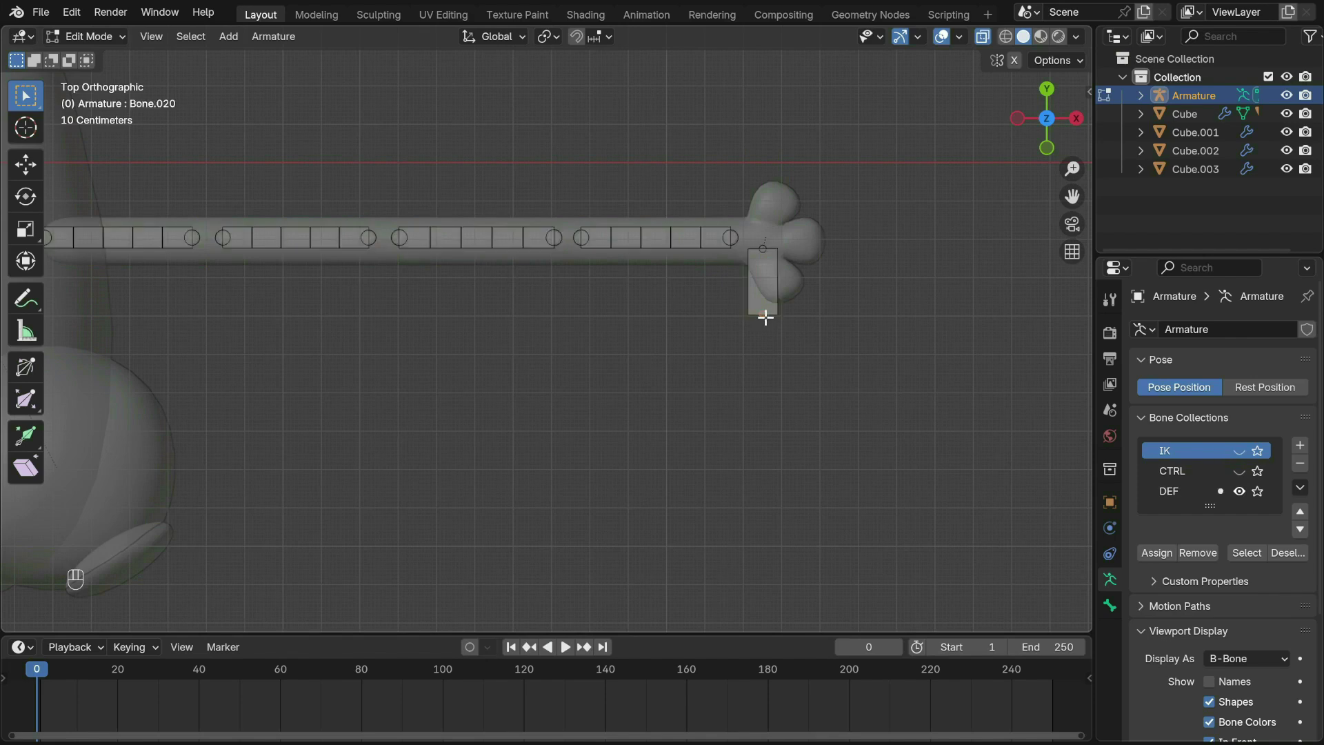
pyautogui.press('g')
pyautogui.click(816, 240)
pyautogui.click(759, 249)
pyautogui.press('g')
pyautogui.click(757, 243)
# Step: Duplicate the middle finger bone for the two outer fingers and fit each copy along its finger
pyautogui.click(820, 243)
pyautogui.hotkey('shift', 'd')
pyautogui.click(804, 231)
pyautogui.press('g')
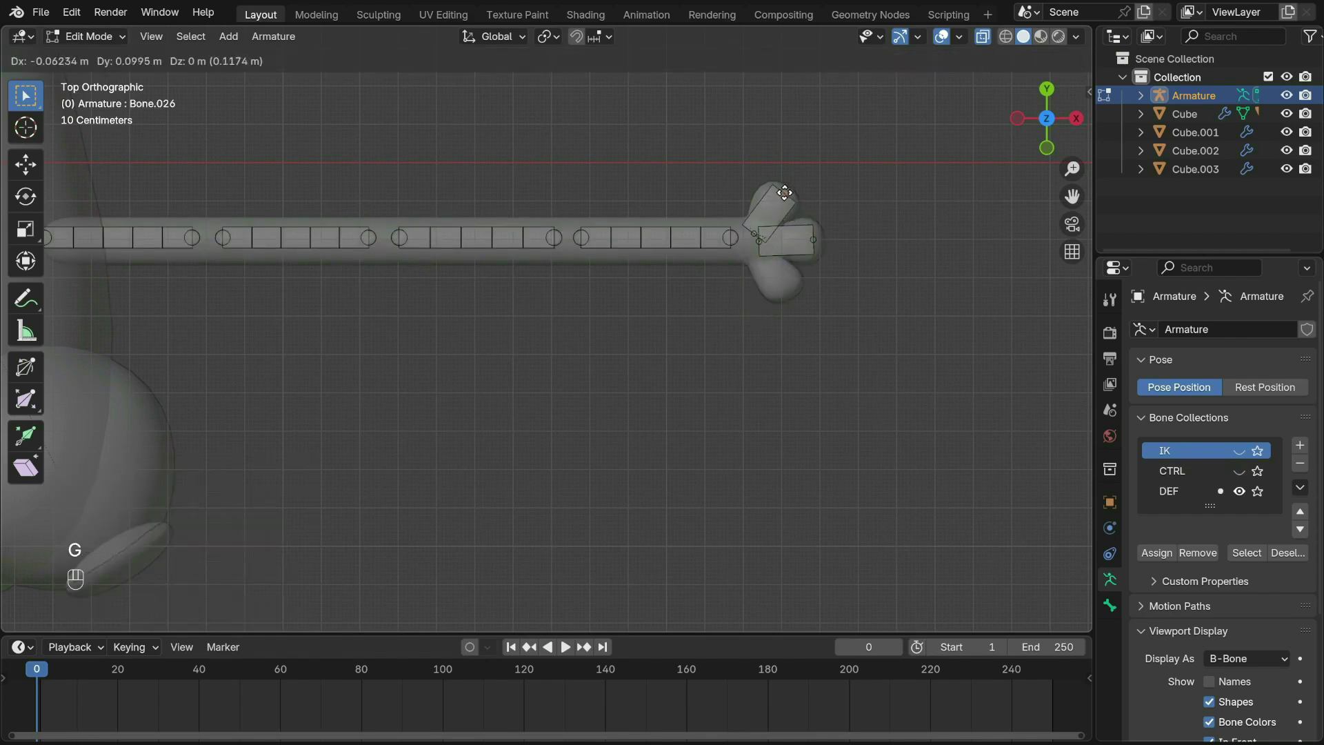
pyautogui.click(784, 196)
pyautogui.click(772, 210)
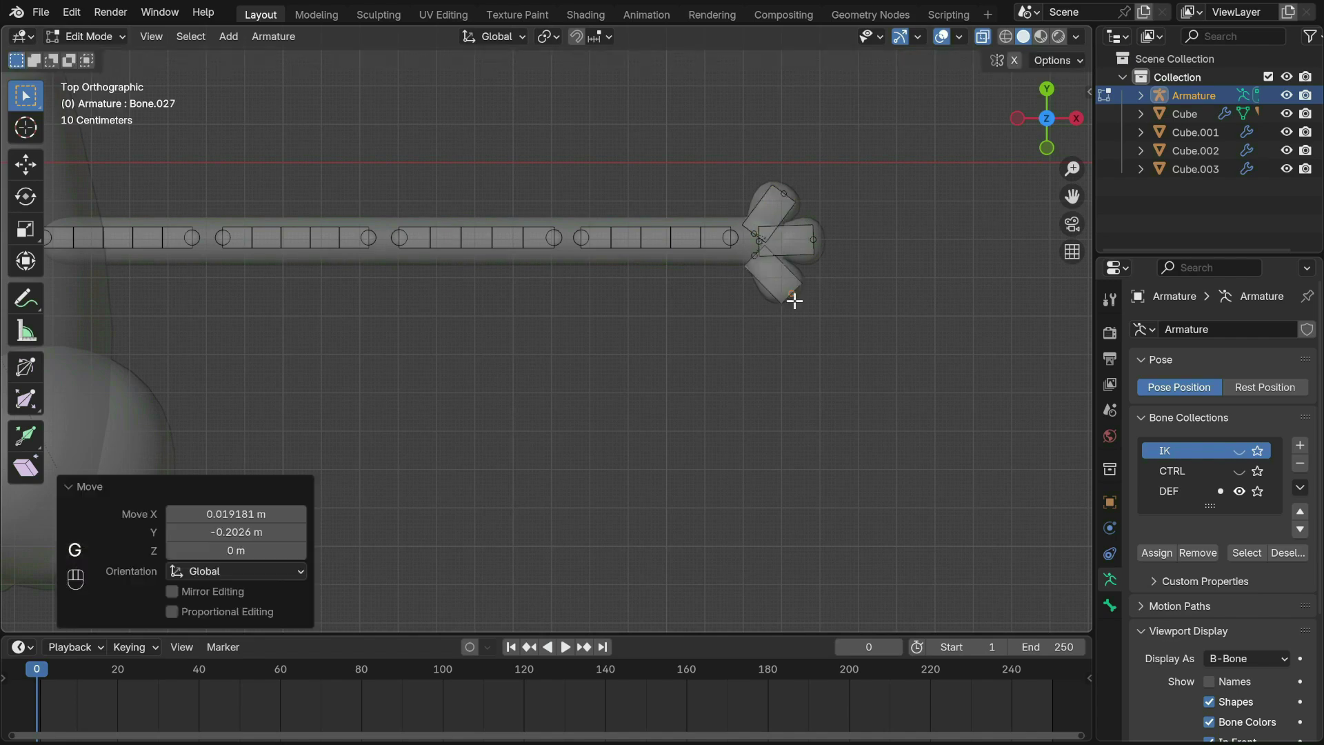
# Step: Show the IK and CTRL collections again, and move the elbow pole bone about 1.22 m along Y to behind the arm
pyautogui.scroll(-3, 794, 301)
pyautogui.moveTo(795, 301); pyautogui.dragTo(792, 298, button='middle')
pyautogui.click(1239, 451)
pyautogui.click(1239, 470)
pyautogui.press('a')
pyautogui.moveTo(688, 289); pyautogui.dragTo(677, 310, button='middle')
pyautogui.press('g')
pyautogui.press('y')
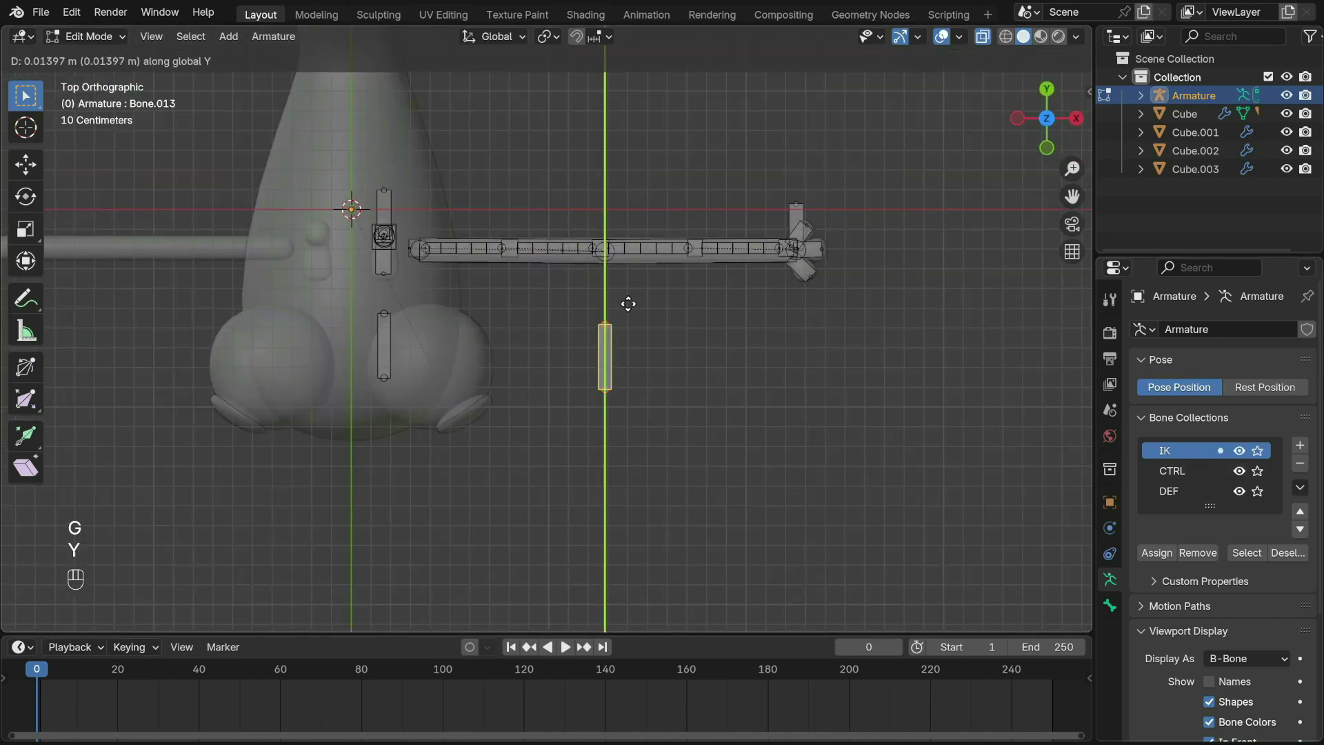
pyautogui.click(625, 65)
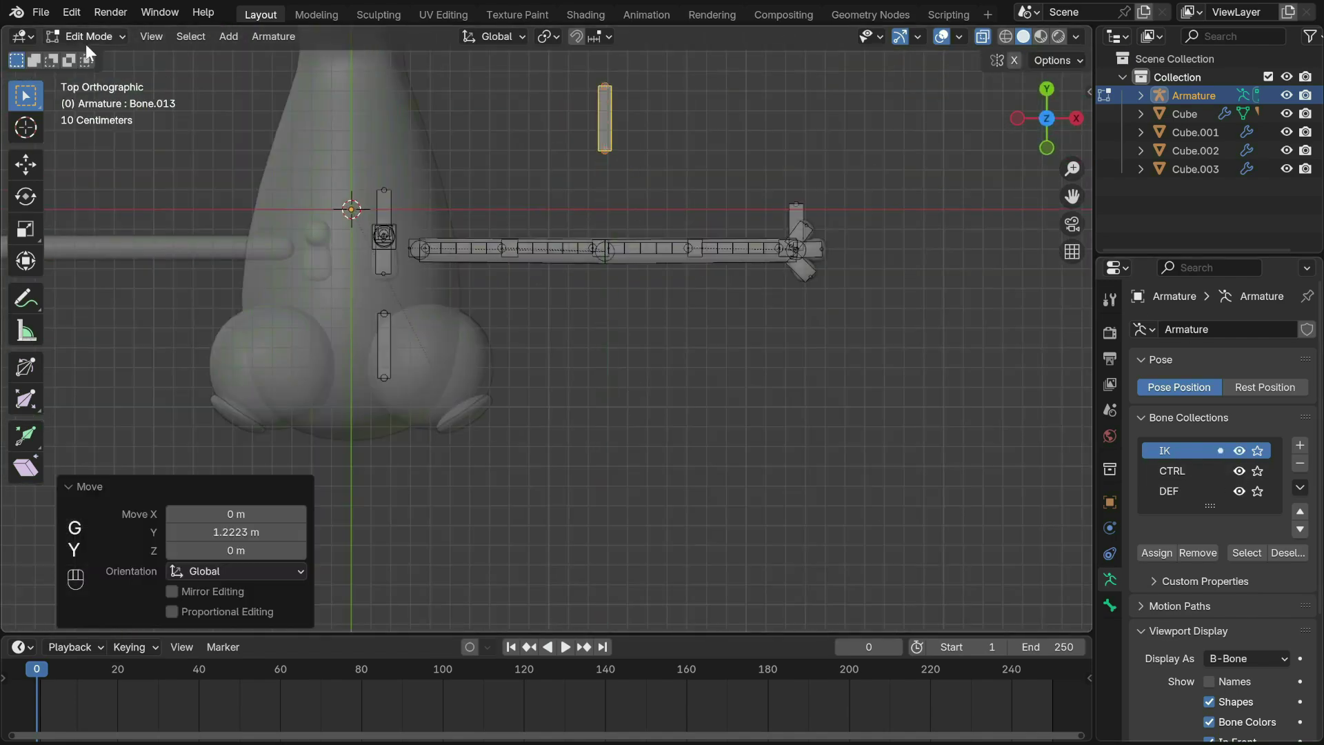
# Step: Test the arm's IK in Pose Mode by moving the hand IK bone, undo the move, and return to Edit Mode
pyautogui.click(84, 39)
pyautogui.click(86, 95)
pyautogui.click(797, 219)
pyautogui.press('g')
pyautogui.click(748, 234)
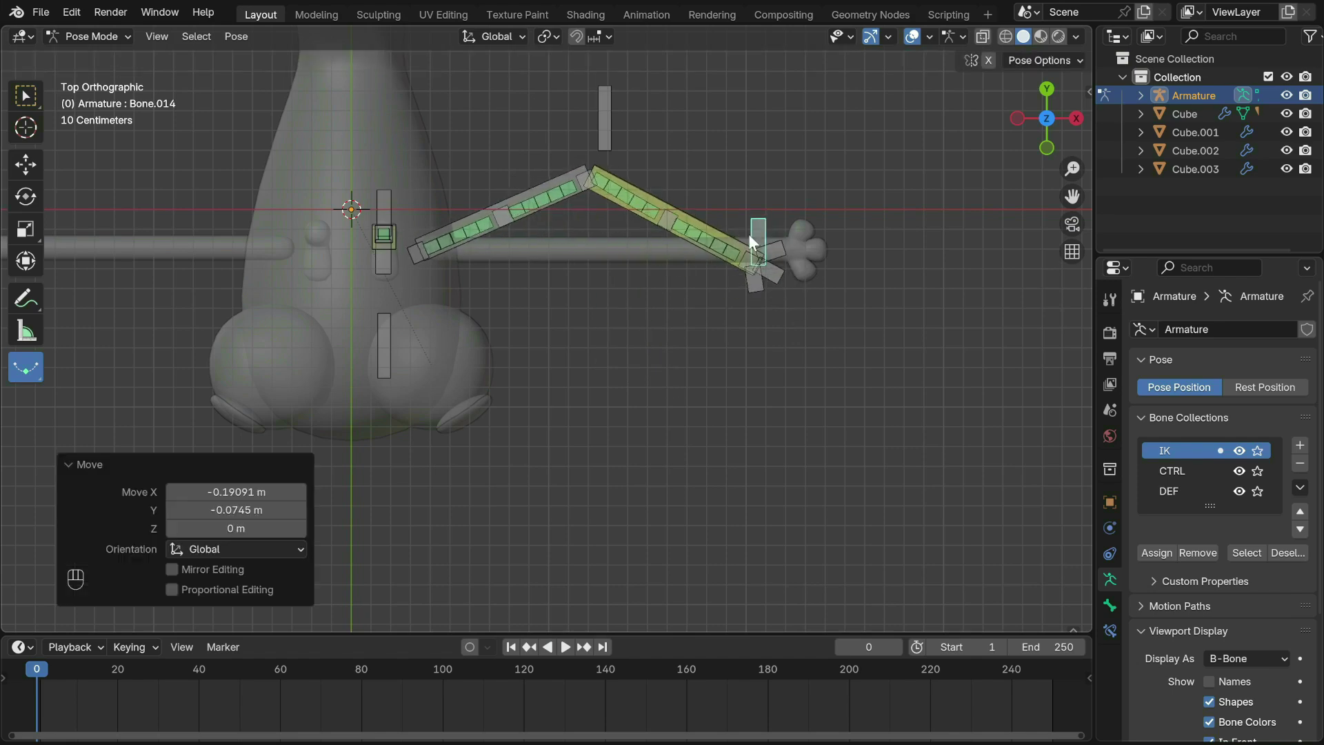
pyautogui.hotkey('ctrl', 'z')
pyautogui.moveTo(748, 234); pyautogui.dragTo(792, 325, button='middle')
pyautogui.click(85, 37)
pyautogui.click(85, 76)
# Step: Auto-name all the armature's bones Left/Right, then inspect the upper-arm control bone's name in its properties
pyautogui.keyDown('shift'); pyautogui.moveTo(570, 168); pyautogui.dragTo(570, 169, button='middle'); pyautogui.keyUp('shift')
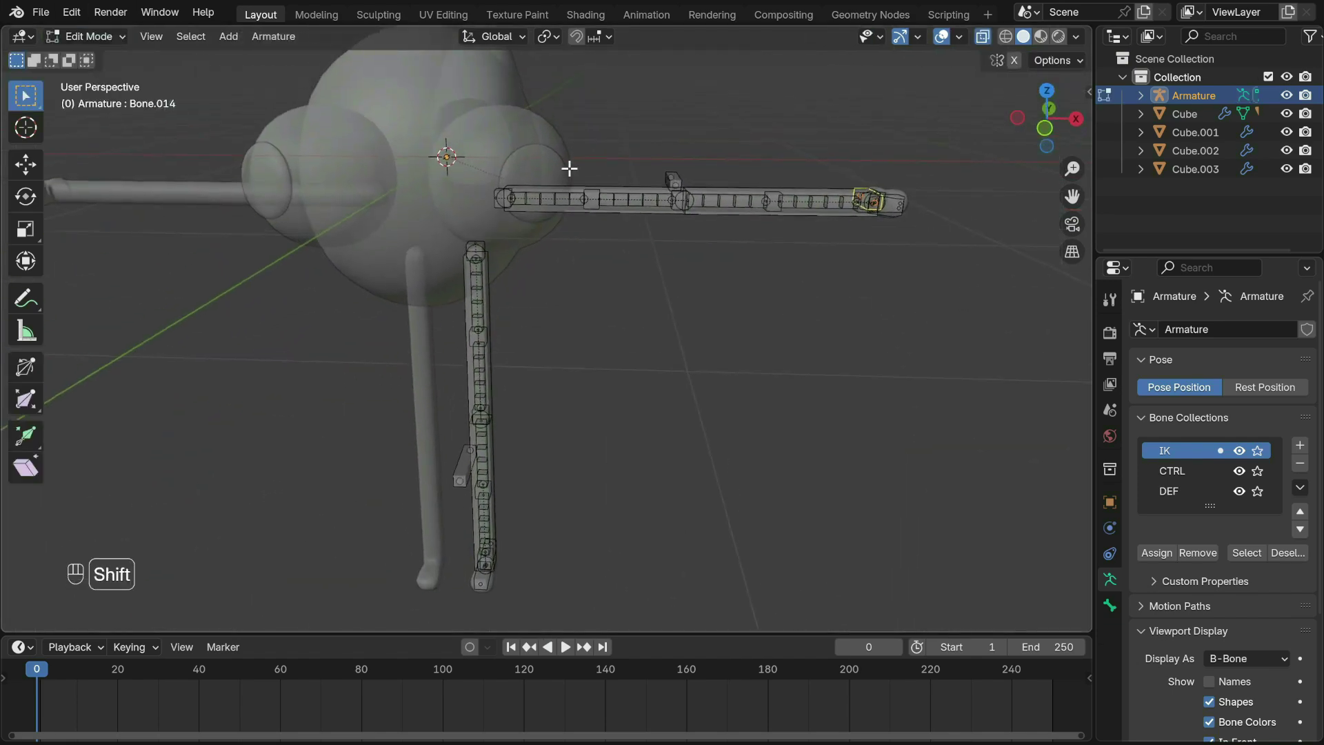
pyautogui.scroll(-2, 569, 168)
pyautogui.press('a')
pyautogui.click(269, 38)
pyautogui.moveTo(333, 327)
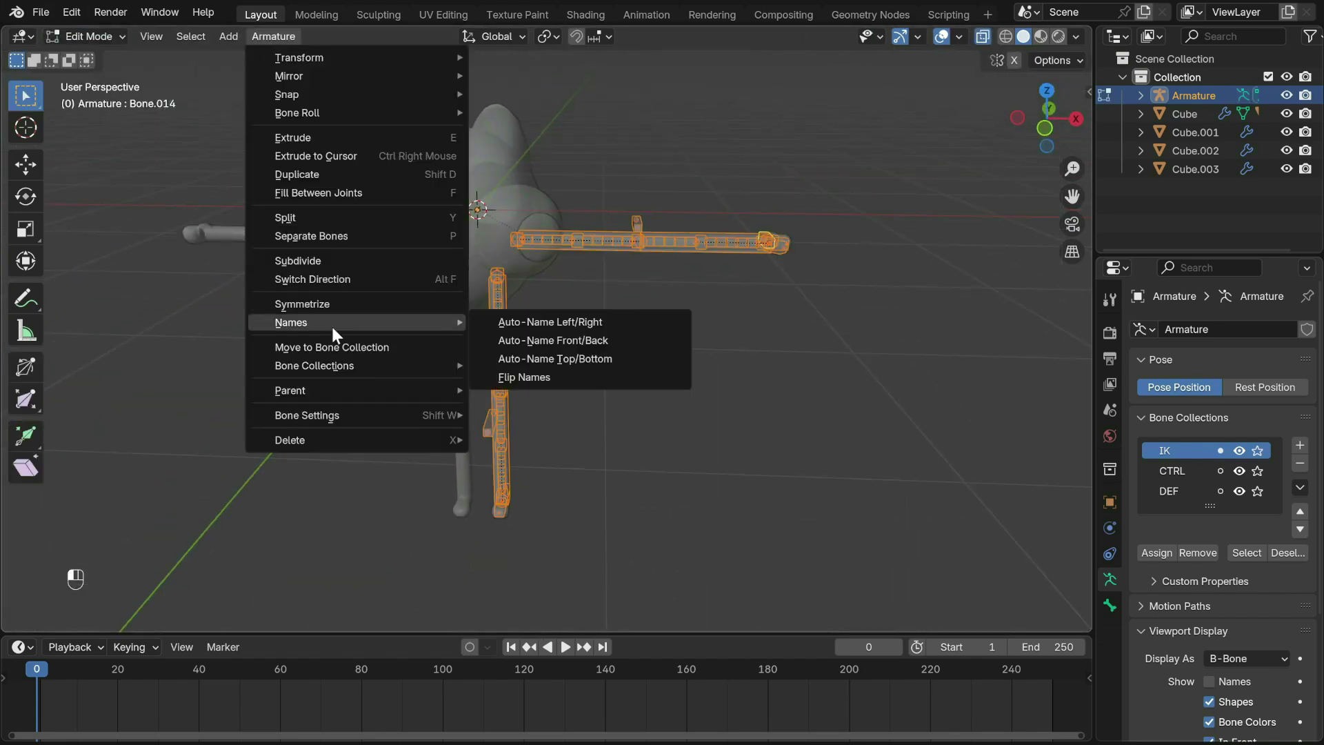
pyautogui.click(512, 325)
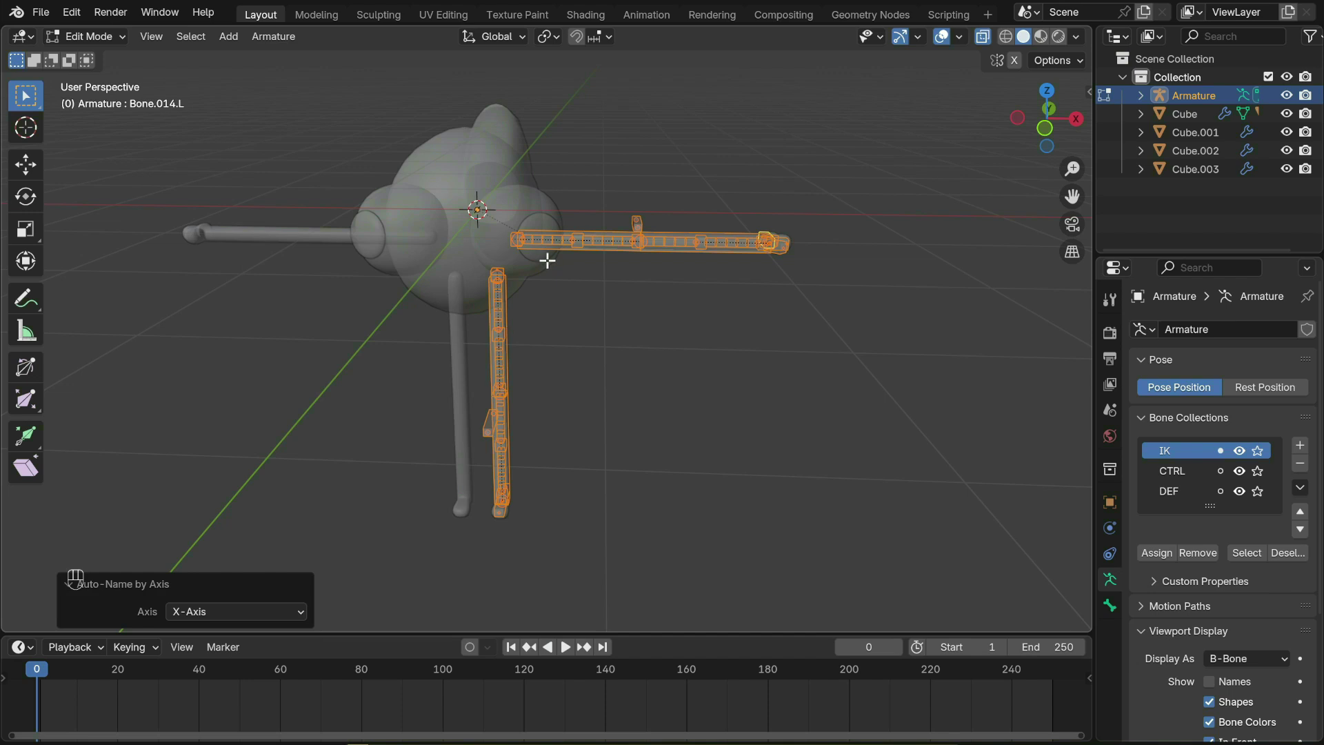
pyautogui.hotkey('alt', 'a')
pyautogui.click(1109, 607)
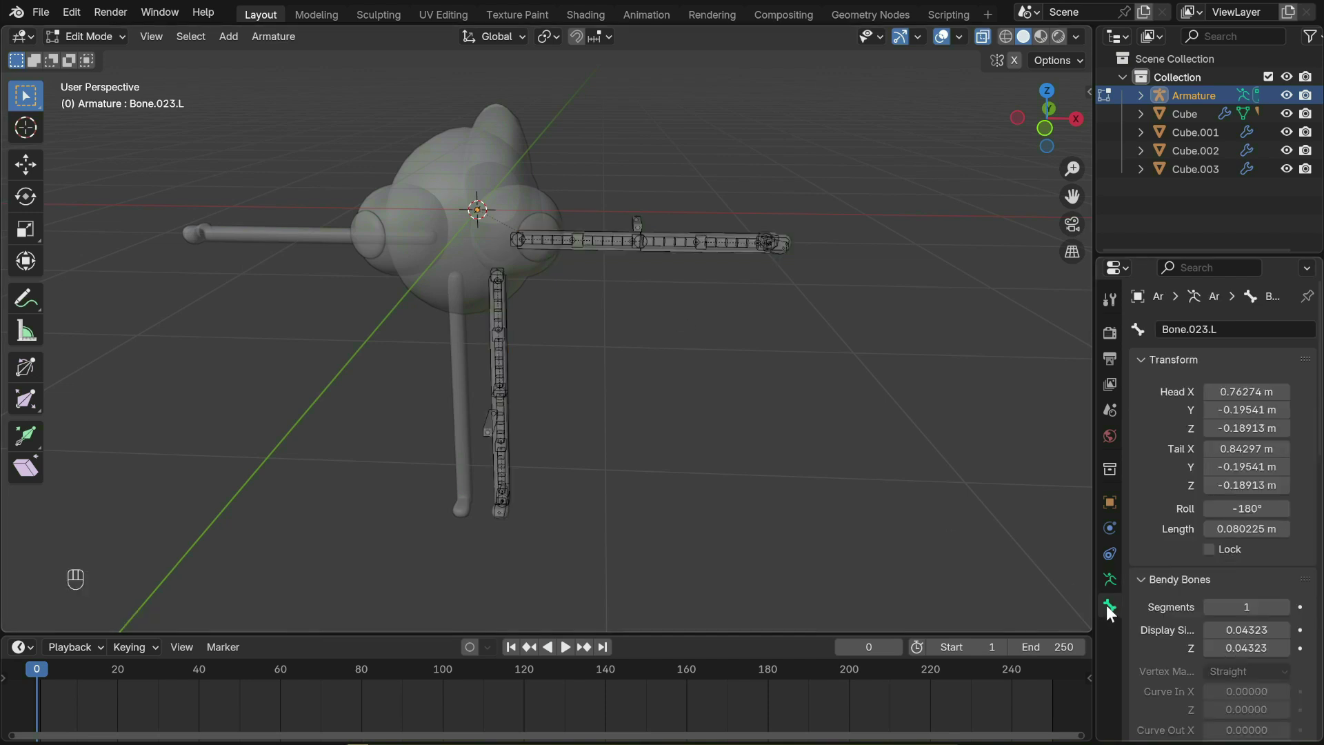
# Step: Symmetrize all the armature's bones to create the opposite arm and leg
pyautogui.click(587, 242)
pyautogui.click(703, 242)
pyautogui.press('a')
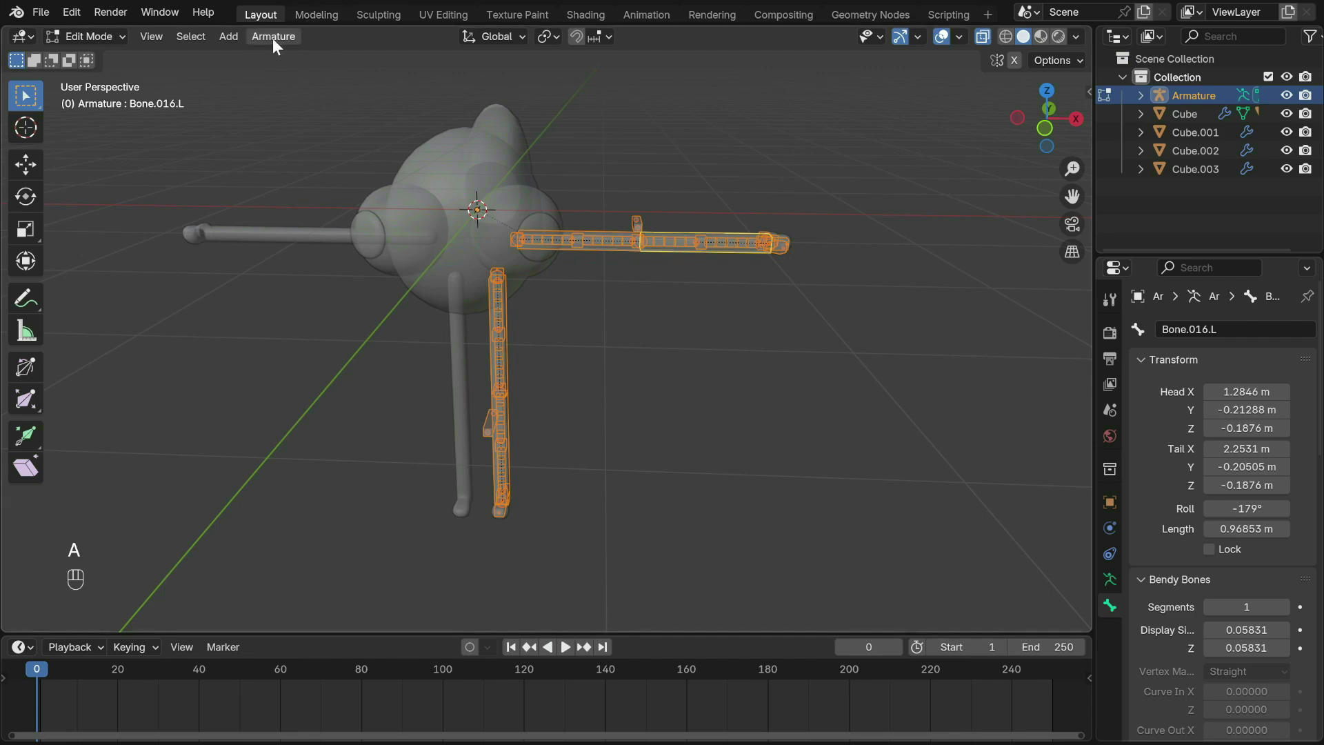
pyautogui.click(274, 43)
pyautogui.click(303, 306)
pyautogui.click(305, 359)
pyautogui.moveTo(306, 358); pyautogui.dragTo(307, 360, button='middle')
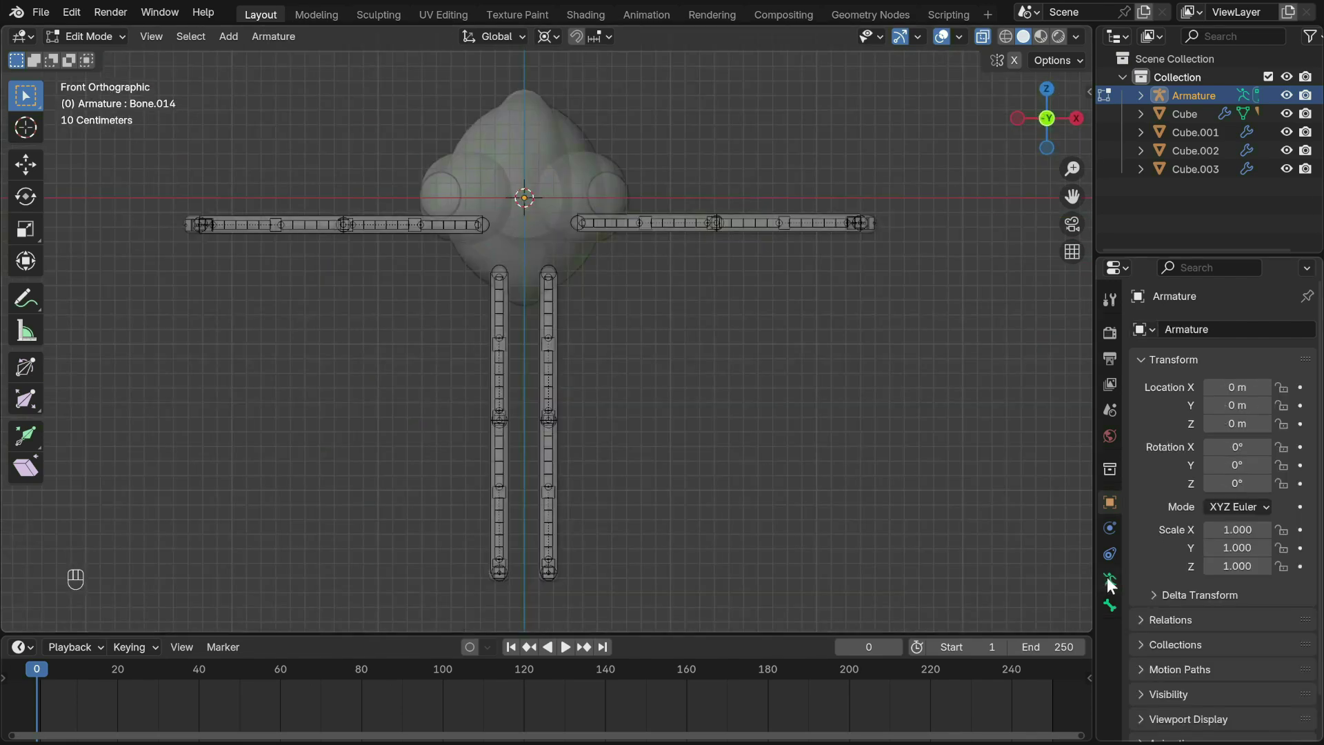
# Step: Hide the CTRL and DEF collections, add a vertical IK bone at the body's centre, shorten it and thin its B-Bone display
pyautogui.click(1110, 579)
pyautogui.click(1240, 491)
pyautogui.keyDown('shift'); pyautogui.moveTo(567, 199); pyautogui.dragTo(580, 233, button='middle'); pyautogui.keyUp('shift')
pyautogui.click(1173, 451)
pyautogui.hotkey('shift', 'a')
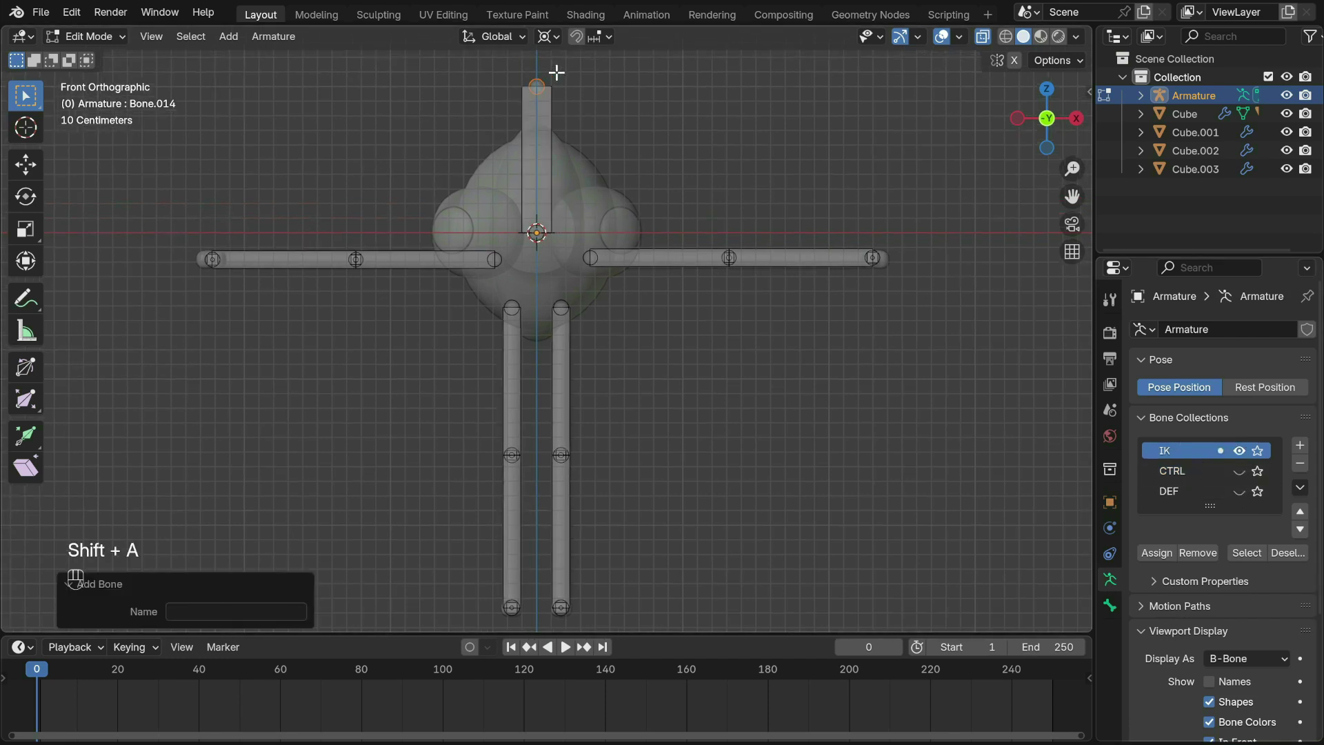
pyautogui.press('g')
pyautogui.press('z')
pyautogui.click(550, 158)
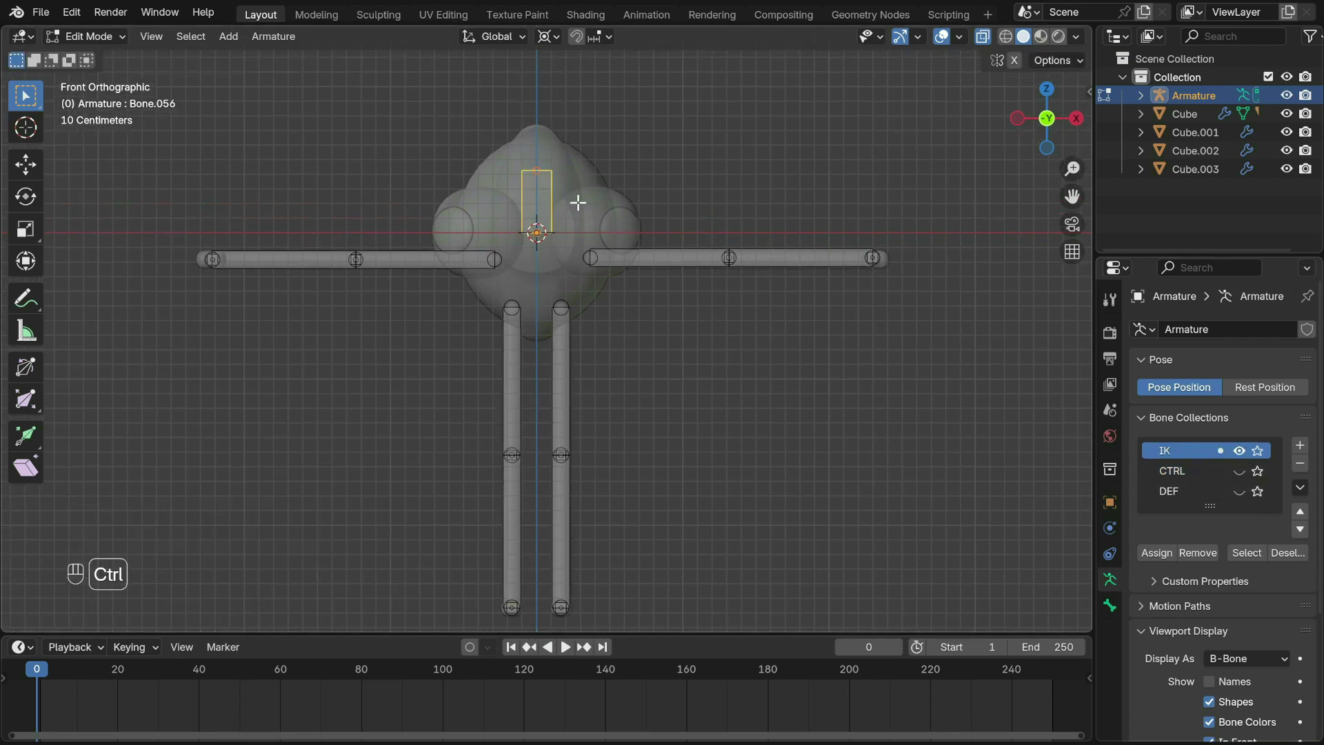
pyautogui.hotkey('shift', 'ctrl', 'alt', 's')
pyautogui.click(686, 225)
# Step: Parent the upper IK bones of both arms and both legs to the central body bone
pyautogui.click(664, 266)
pyautogui.keyDown('shift'); pyautogui.click(569, 366); pyautogui.keyUp('shift')
pyautogui.keyDown('shift'); pyautogui.click(512, 373); pyautogui.keyUp('shift')
pyautogui.keyDown('shift'); pyautogui.click(455, 260); pyautogui.keyUp('shift')
pyautogui.keyDown('shift'); pyautogui.click(538, 200); pyautogui.keyUp('shift')
pyautogui.hotkey('ctrl', 'p')
pyautogui.click(541, 197)
# Step: Try an IK chain length of 0 on the forearm bone in Pose Mode, and undo the change
pyautogui.click(86, 36)
pyautogui.click(123, 97)
pyautogui.click(822, 257)
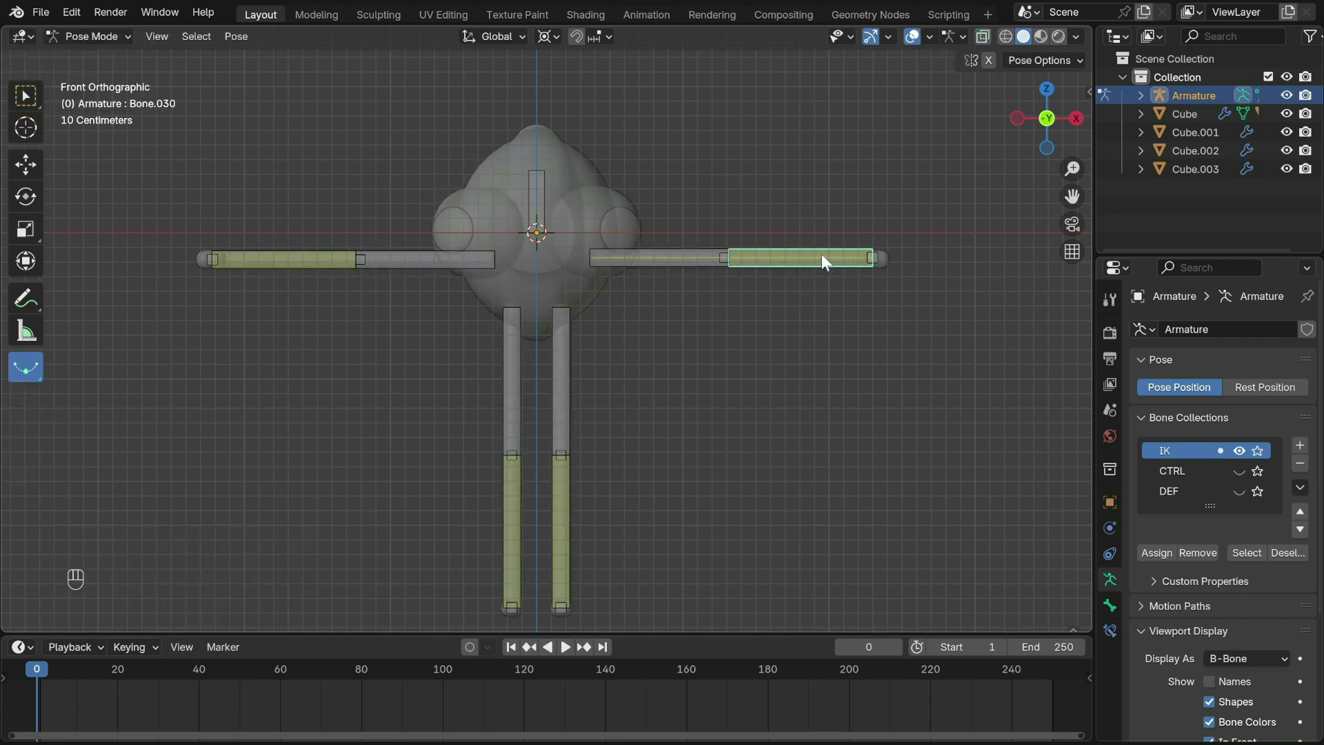
pyautogui.click(1110, 630)
pyautogui.click(1231, 517)
pyautogui.write('0')
pyautogui.press('Return')
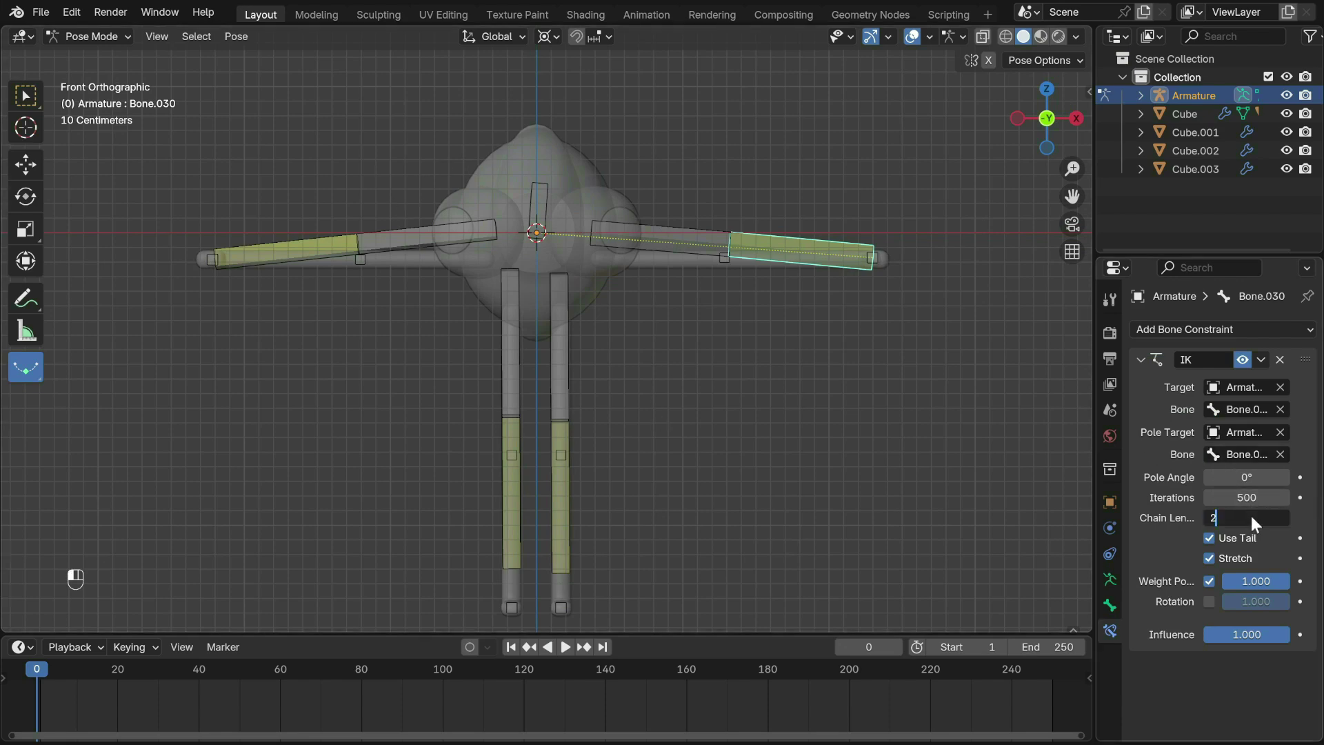
pyautogui.hotkey('ctrl', 'z')
pyautogui.click(256, 258)
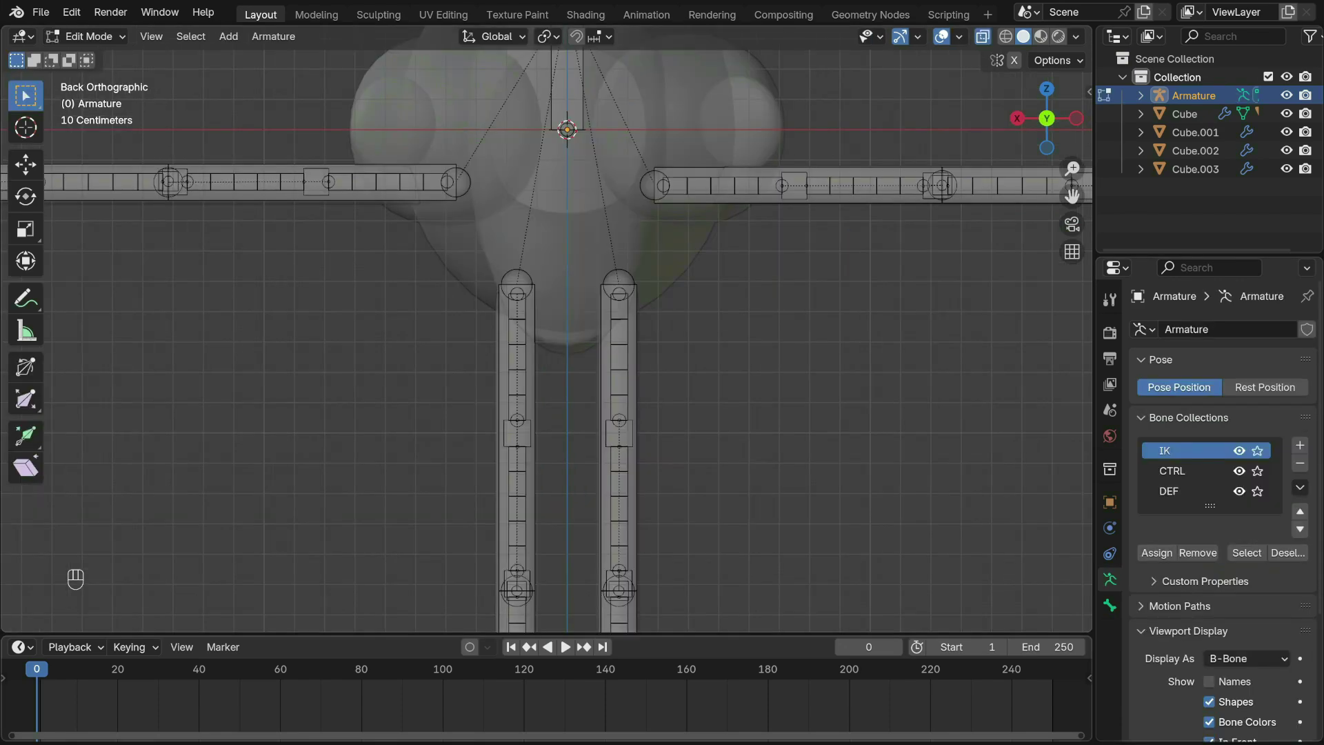
# Step: Duplicate the thigh control bones of both legs and move the copies up along Z to the hips
pyautogui.scroll(2, 541, 251)
pyautogui.scroll(-4, 549, 249)
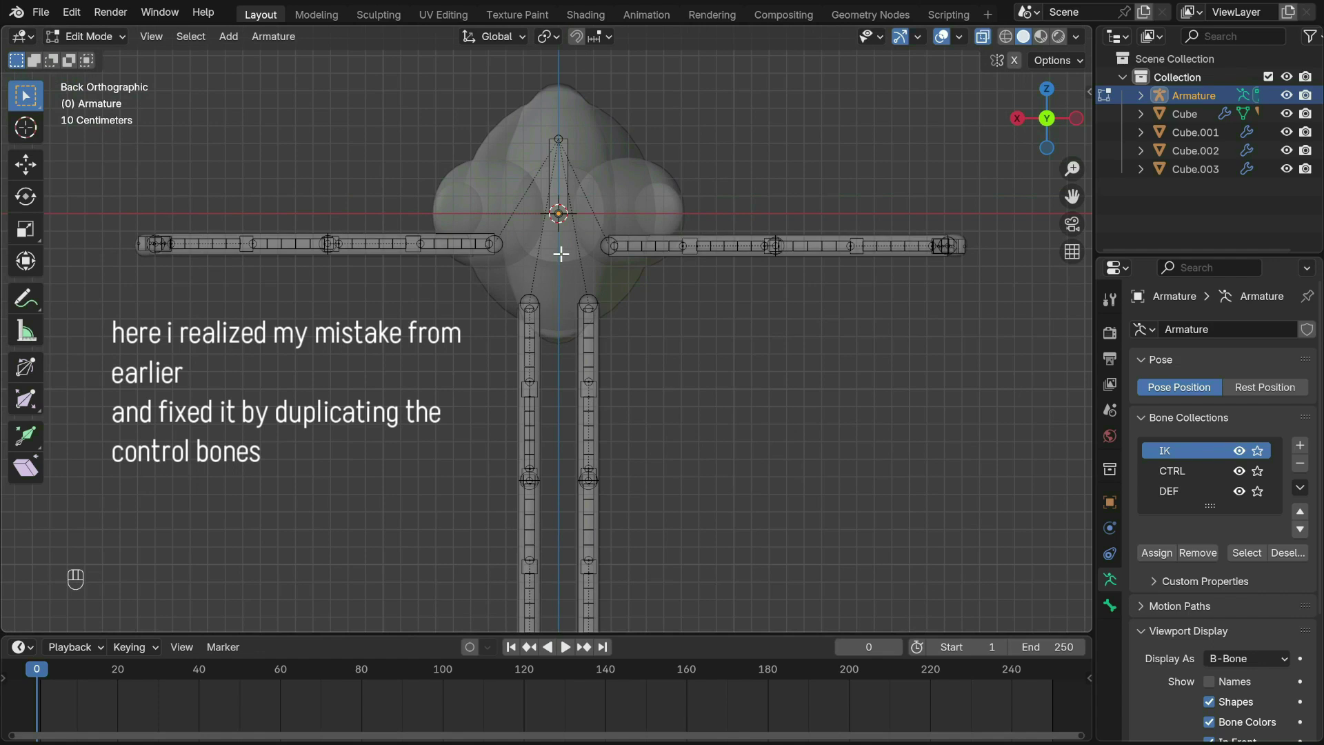
pyautogui.hotkey('shift', 'd')
pyautogui.press('x')
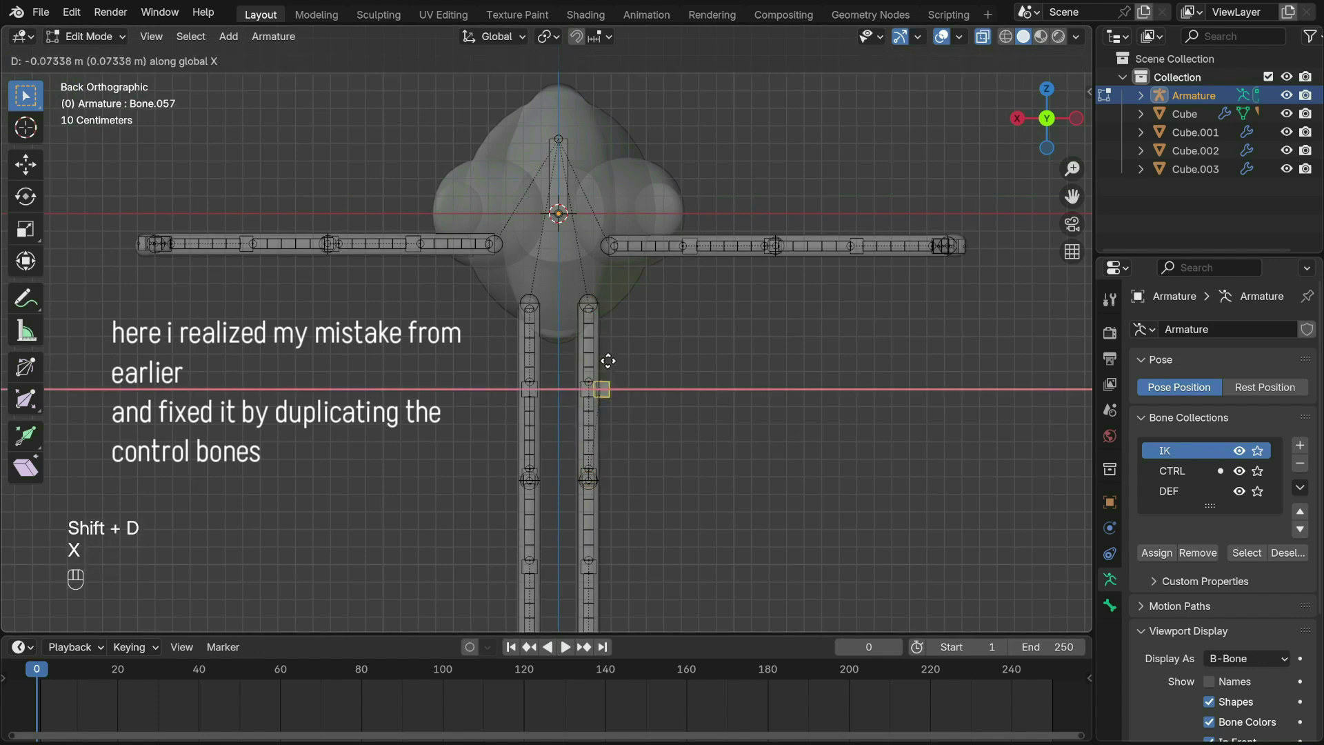
pyautogui.press('z')
pyautogui.click(601, 301)
pyautogui.click(534, 392)
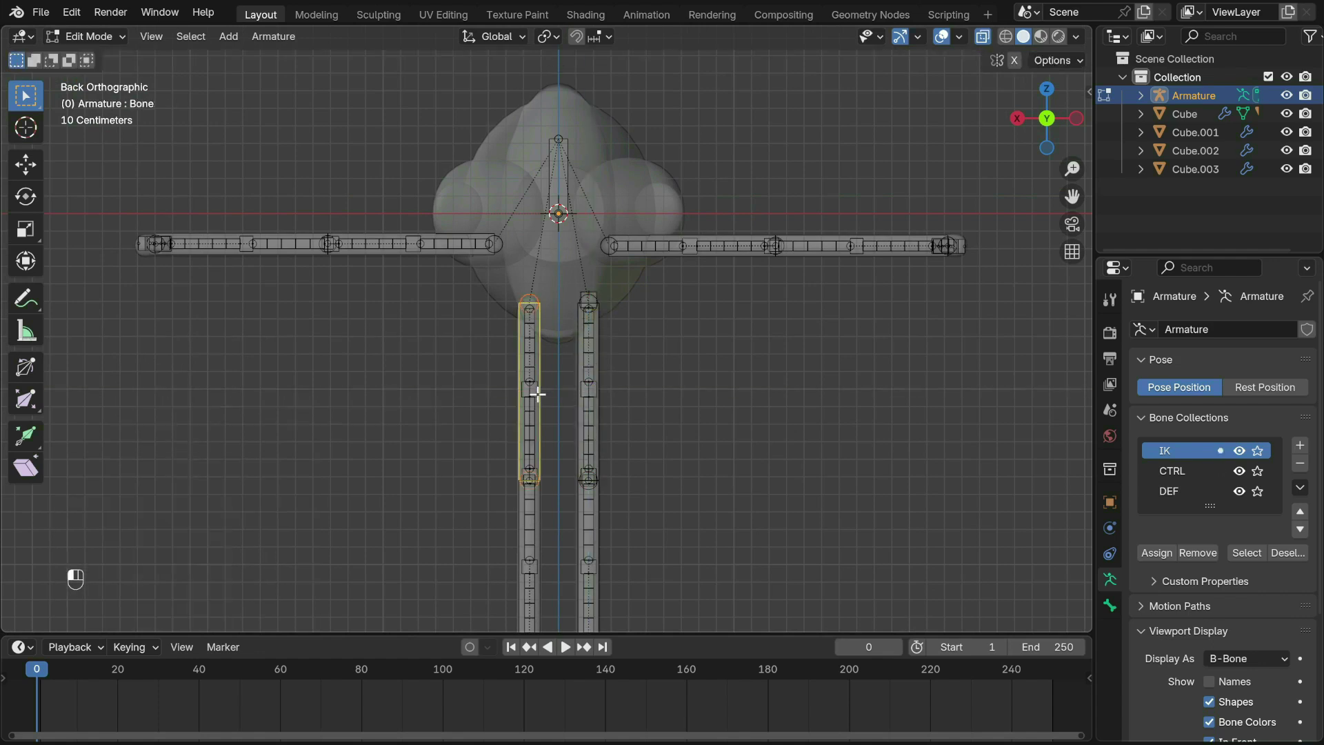
pyautogui.hotkey('shift', 'd')
pyautogui.press('z')
pyautogui.click(534, 302)
# Step: Duplicate the upper-arm control bones of both arms and move the copies along X to the shoulders
pyautogui.click(412, 247)
pyautogui.hotkey('shift', 'd')
pyautogui.press('z')
pyautogui.press('x')
pyautogui.click(497, 268)
pyautogui.hotkey('shift', 'd')
pyautogui.press('x')
pyautogui.click(611, 280)
pyautogui.keyDown('shift'); pyautogui.click(601, 252); pyautogui.keyUp('shift')
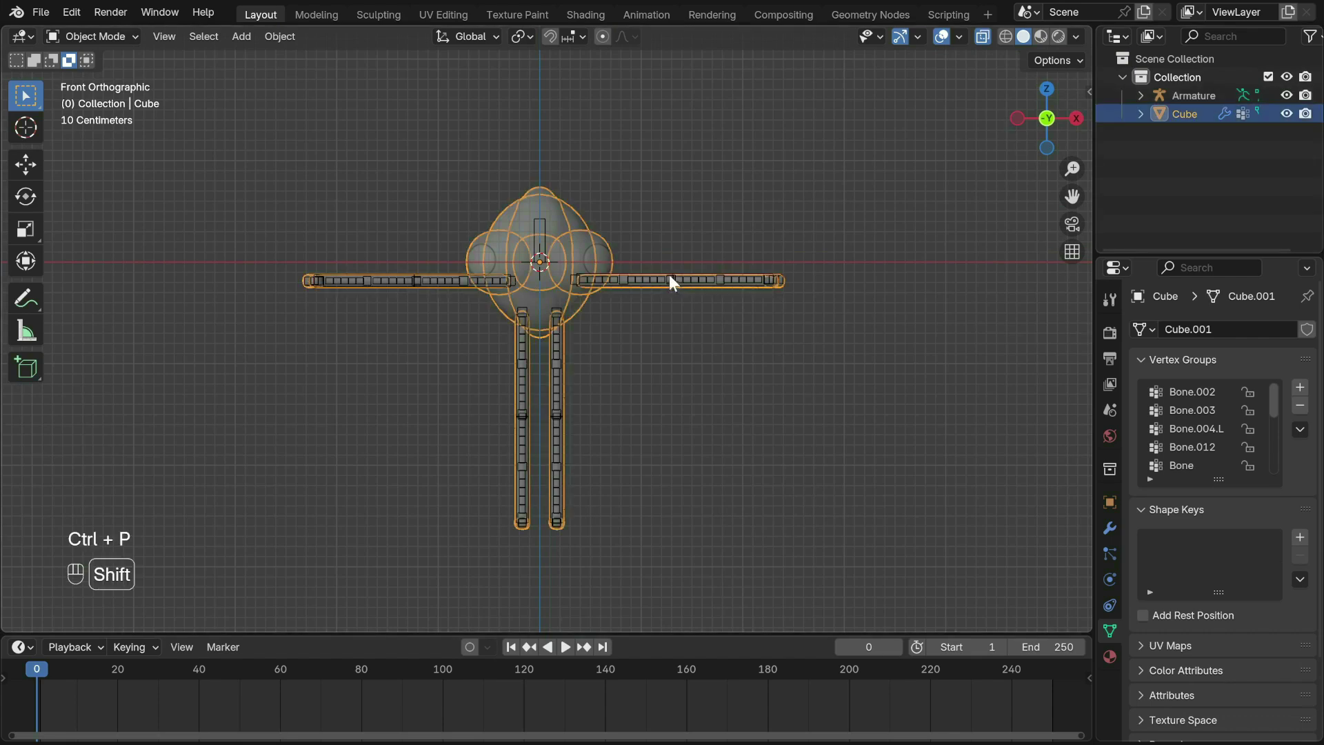
# Step: Parent the creature mesh to the armature with automatic weights
pyautogui.keyDown('shift'); pyautogui.click(669, 280); pyautogui.keyUp('shift')
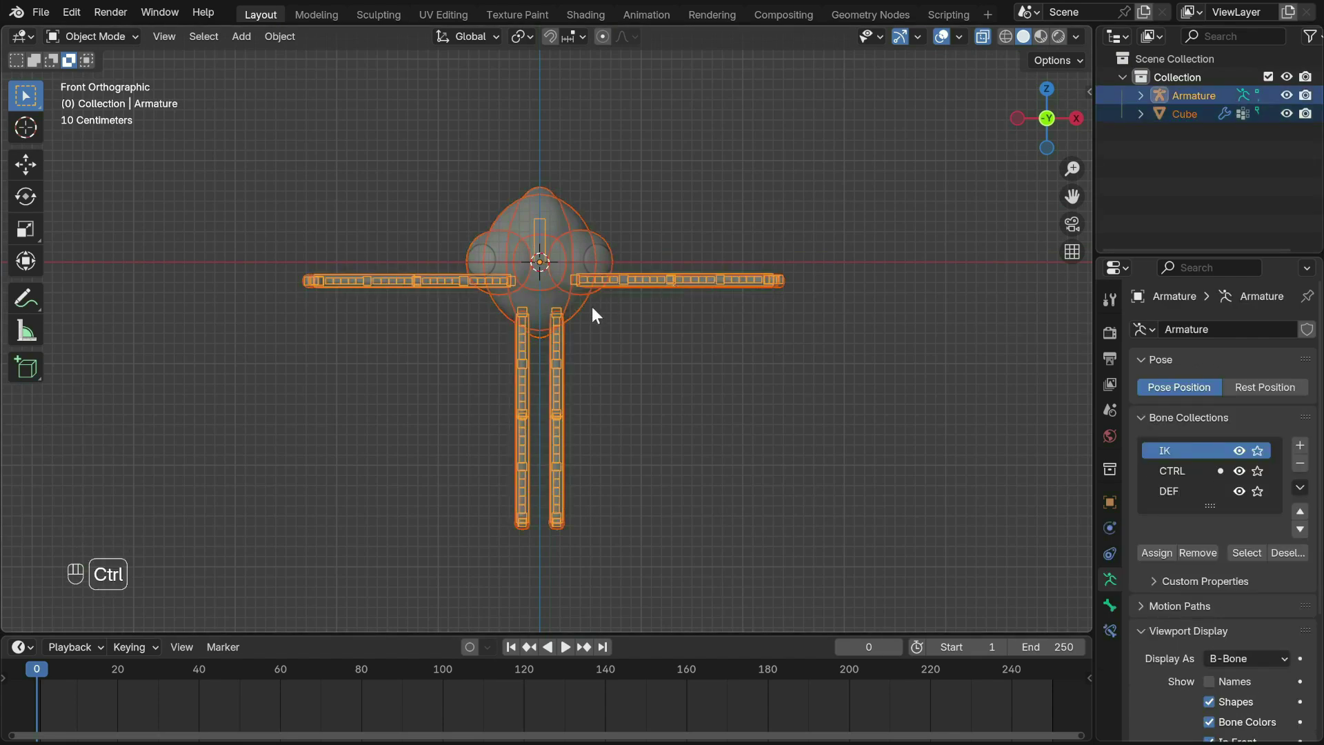
pyautogui.hotkey('ctrl', 'p')
pyautogui.click(544, 437)
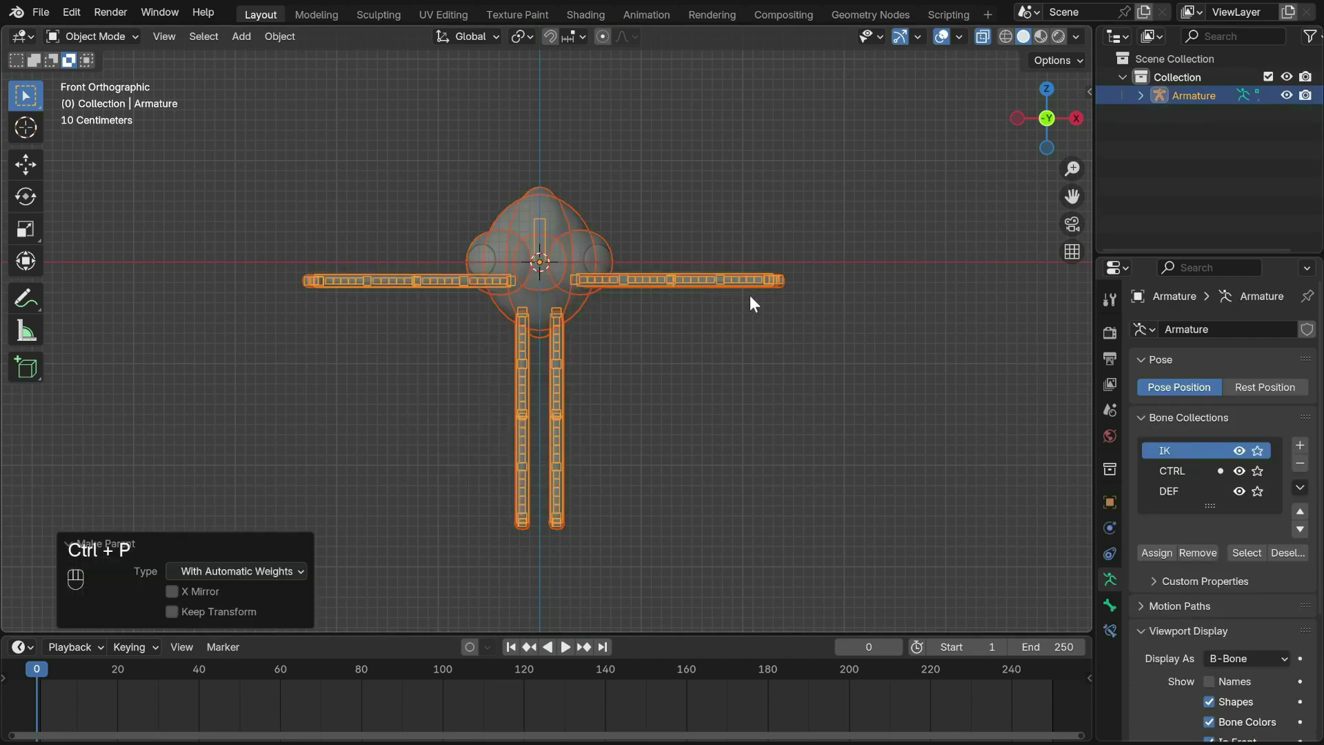
# Step: Test the rig in Pose Mode by moving a hand IK bone and a foot IK bone, undoing each move
pyautogui.moveTo(750, 295); pyautogui.dragTo(664, 262, button='middle')
pyautogui.click(92, 36)
pyautogui.click(93, 99)
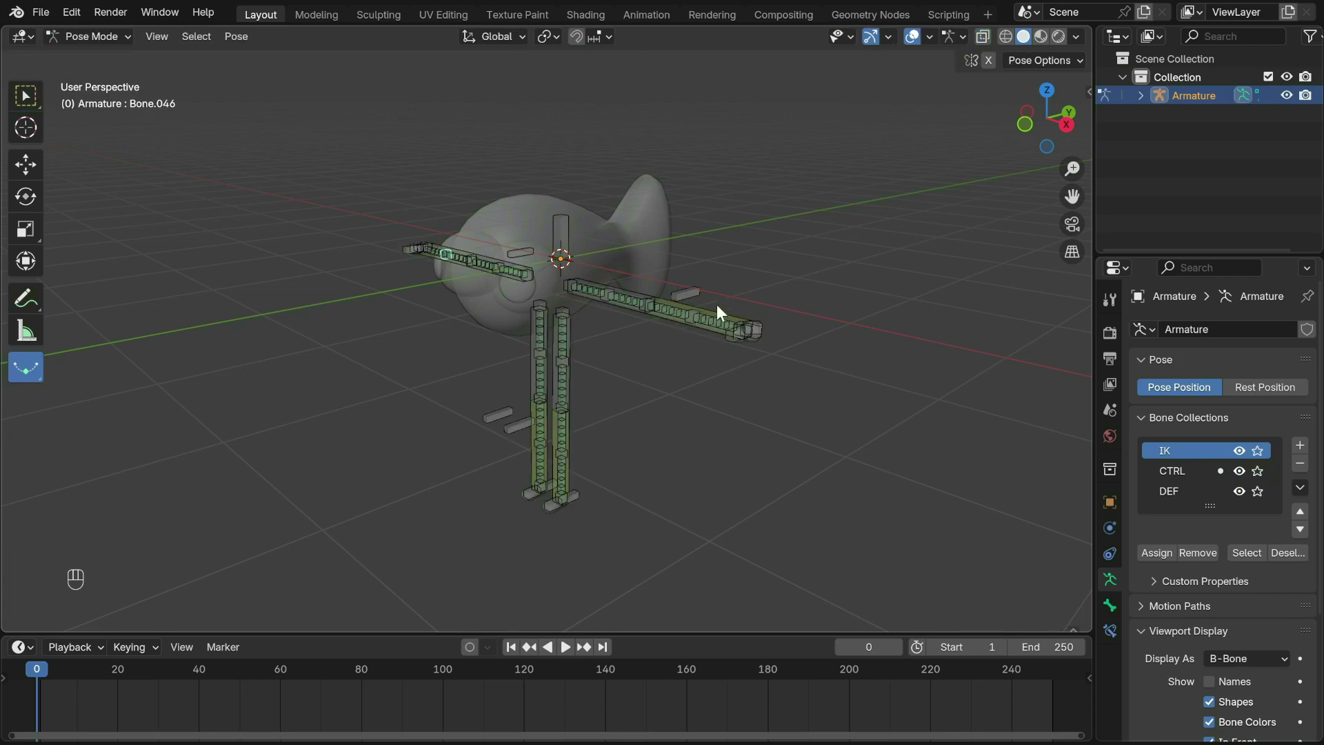
pyautogui.click(732, 336)
pyautogui.press('g')
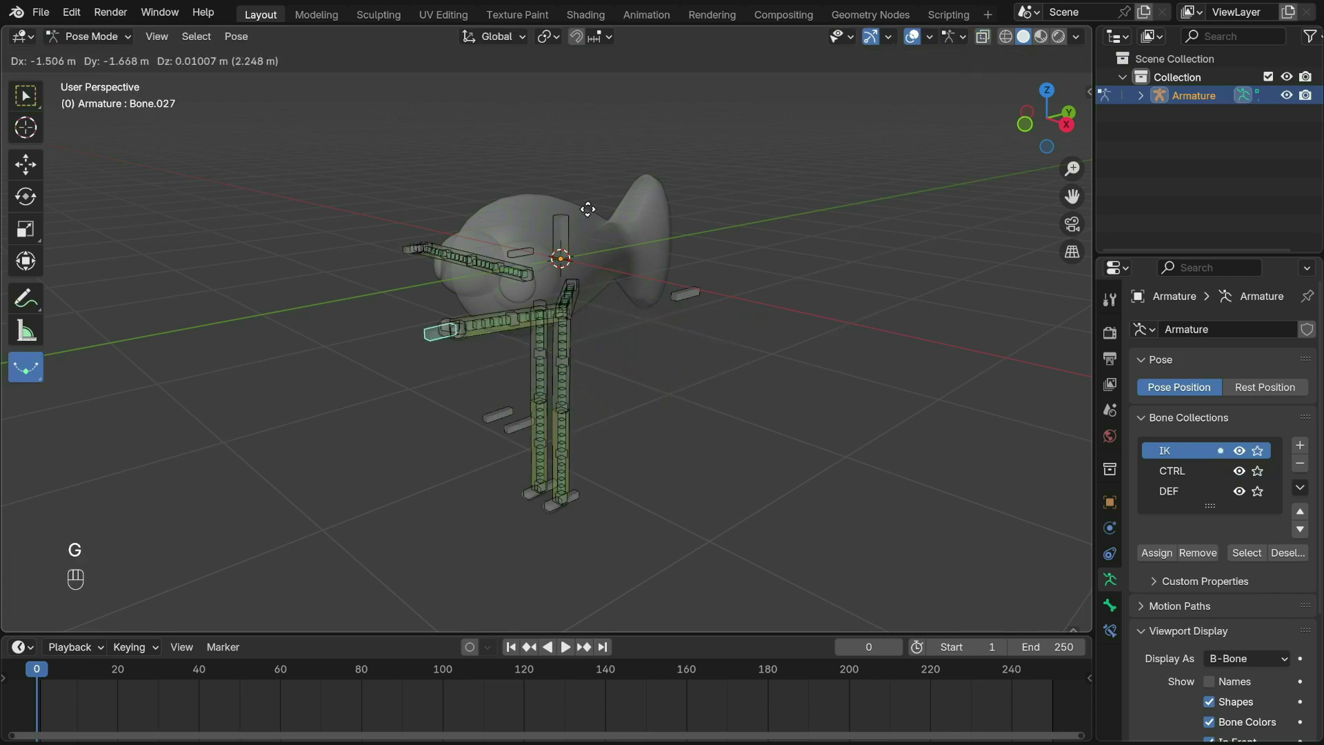
pyautogui.hotkey('ctrl', 'z')
pyautogui.press('g')
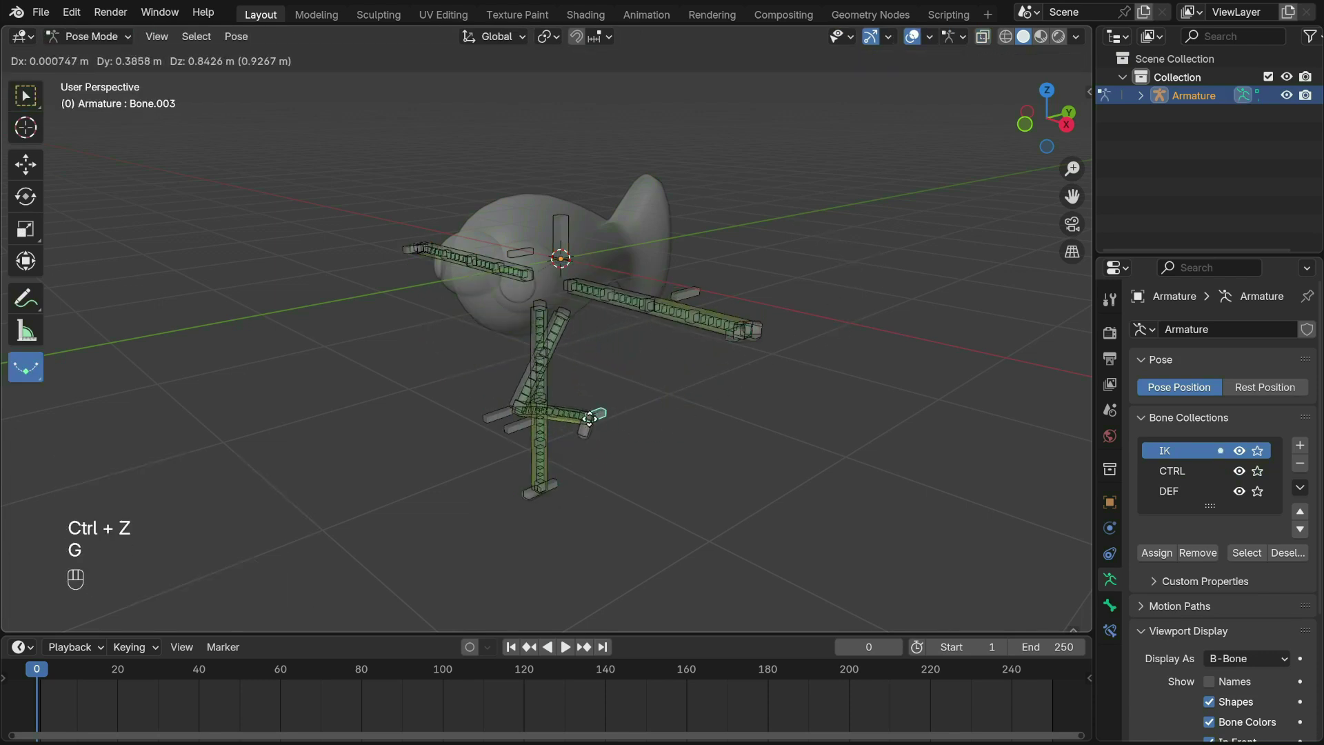
pyautogui.hotkey('ctrl', 'z')
# Step: Test the bendy arm by moving its mid-forearm and mid-upper-arm control bones, undo the moves and leave Pose Mode
pyautogui.click(689, 318)
pyautogui.click(688, 318)
pyautogui.press('g')
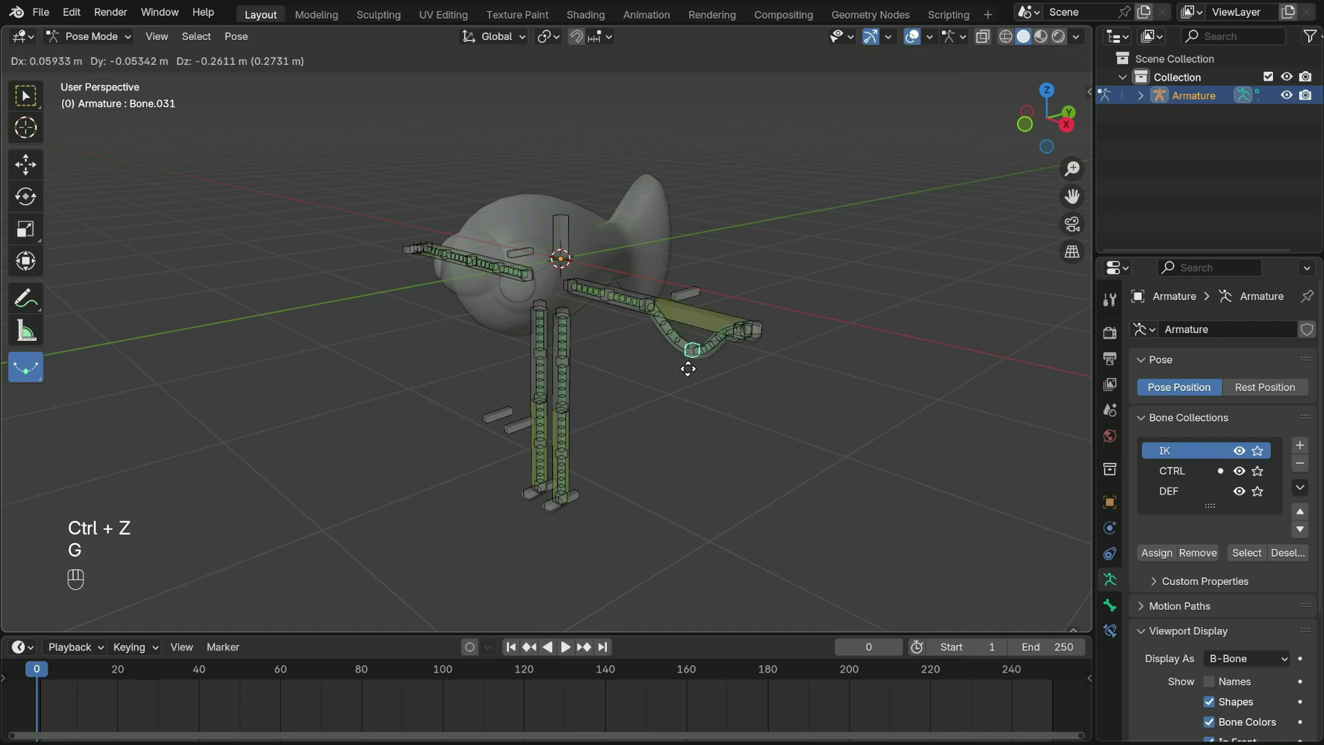
pyautogui.click(682, 395)
pyautogui.click(603, 295)
pyautogui.press('g')
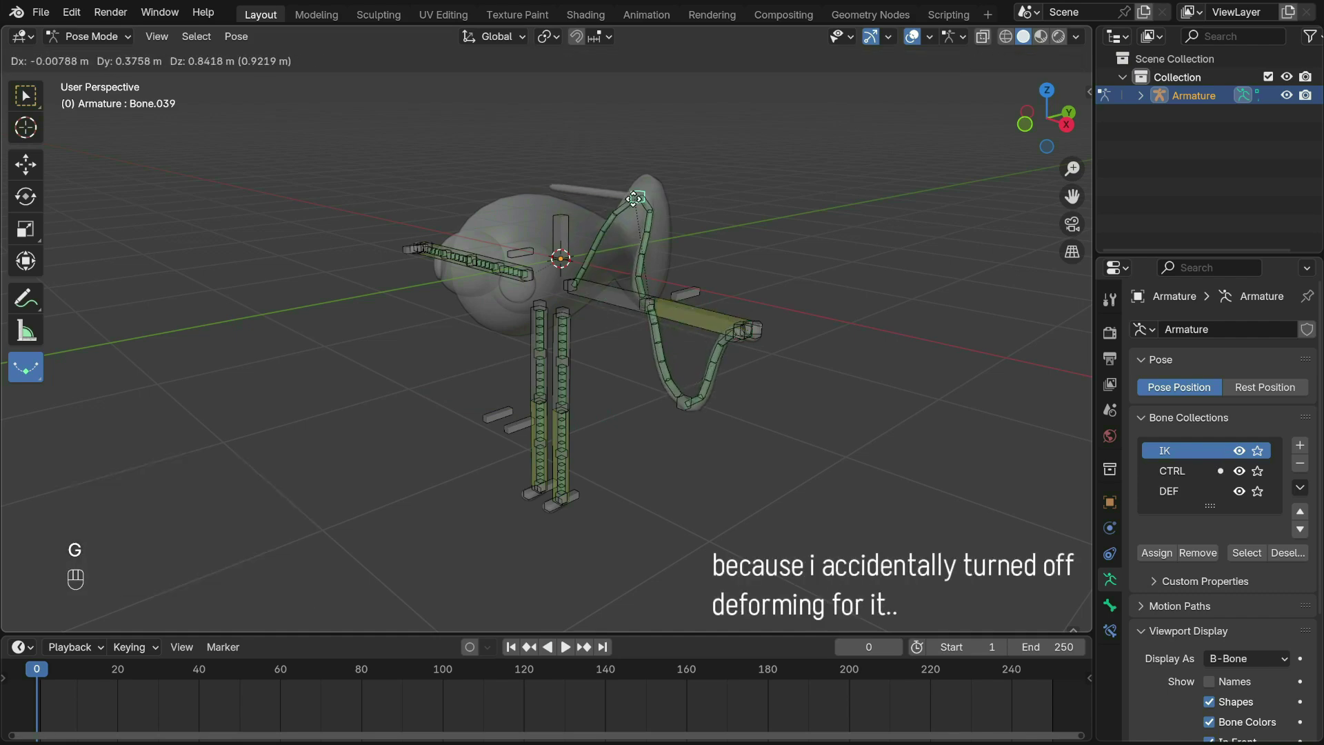
pyautogui.click(767, 243)
pyautogui.moveTo(767, 243); pyautogui.dragTo(767, 245, button='middle')
pyautogui.hotkey('ctrl', 'z')
pyautogui.hotkey('ctrl', 'z')
pyautogui.hotkey('ctrl', 'z')
pyautogui.hotkey('ctrl', 'z')
pyautogui.hotkey('ctrl', 'z')
pyautogui.hotkey('ctrl', 'z')
pyautogui.hotkey('ctrl', 'z')
pyautogui.hotkey('ctrl', 'z')
pyautogui.hotkey('ctrl', 'z')
pyautogui.hotkey('ctrl', 'z')
pyautogui.hotkey('ctrl', 'z')
pyautogui.hotkey('ctrl', 'z')
pyautogui.click(118, 32)
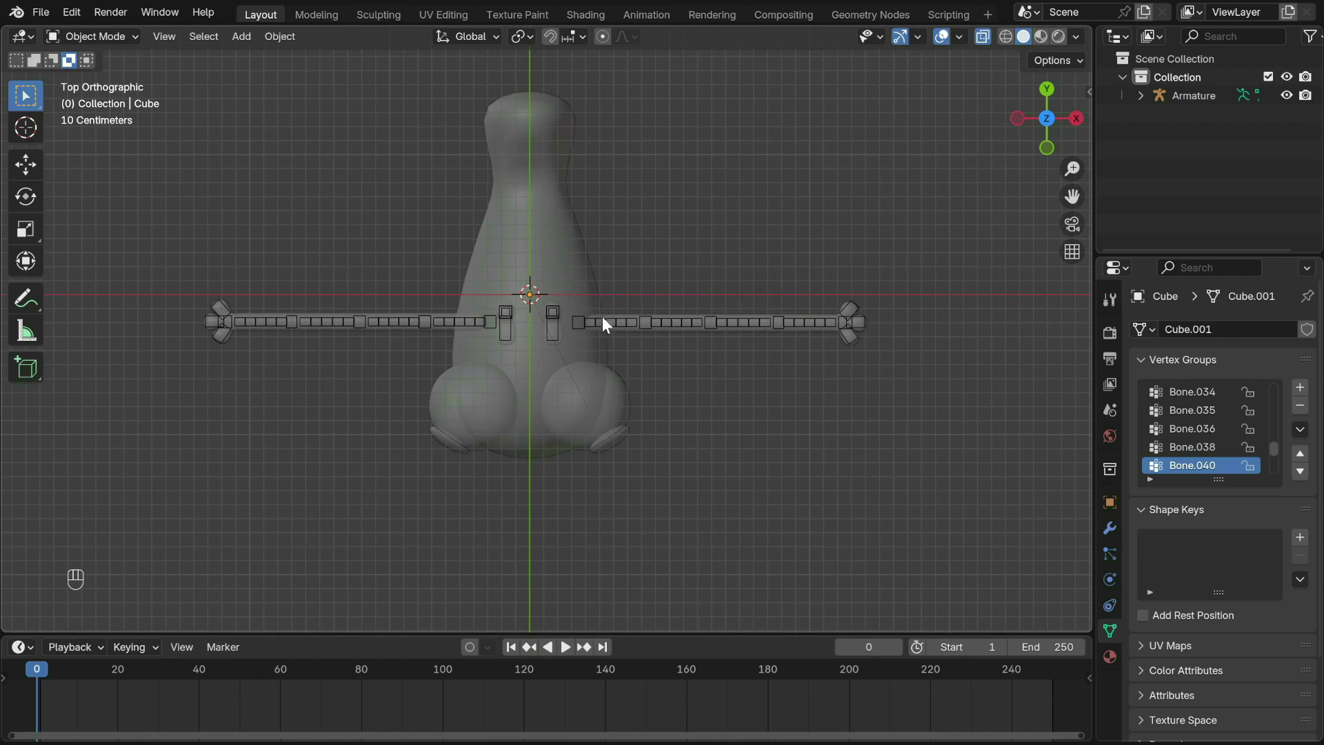
# Step: Select the armature and the mesh, and enter Weight Paint mode to inspect the weights of the upper-arm bone Bone.040
pyautogui.click(602, 320)
pyautogui.keyDown('shift'); pyautogui.click(539, 271); pyautogui.keyUp('shift')
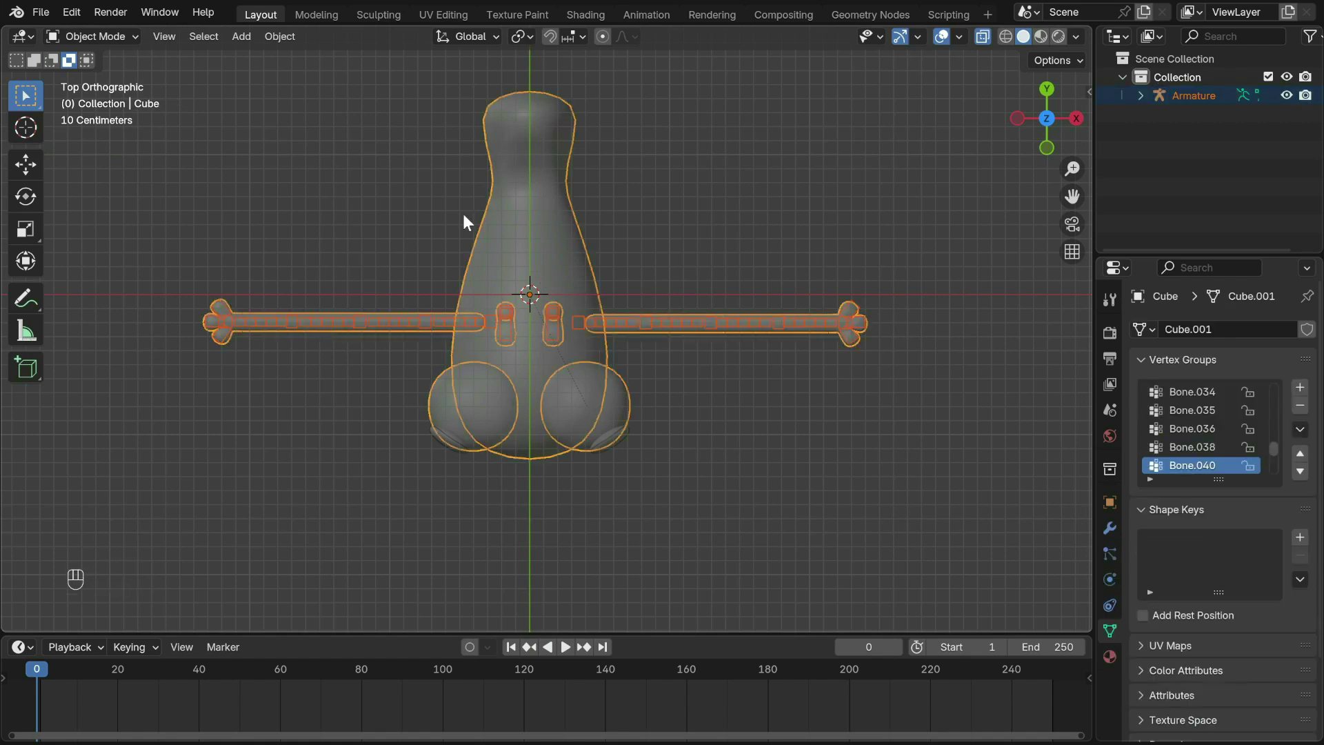
pyautogui.click(107, 38)
pyautogui.click(119, 140)
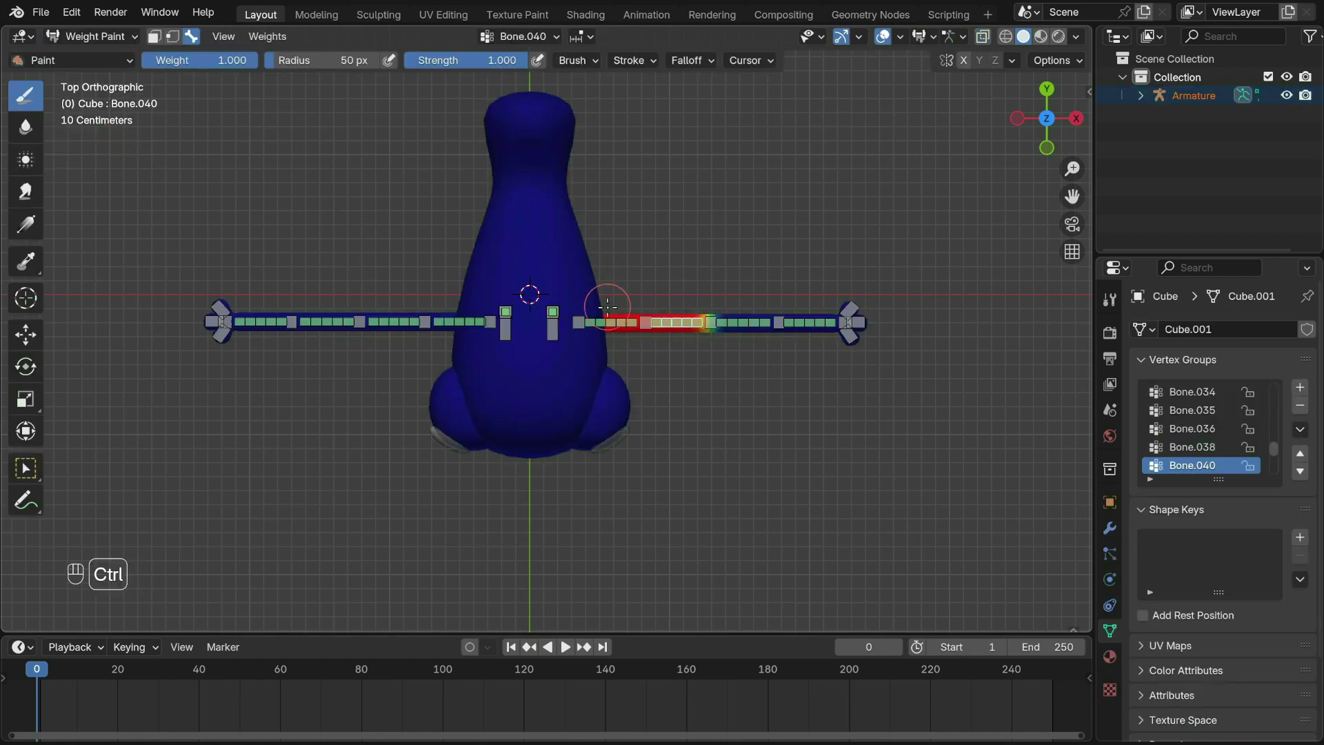
pyautogui.keyDown('ctrl'); pyautogui.click(607, 318); pyautogui.keyUp('ctrl')
pyautogui.keyDown('ctrl'); pyautogui.keyDown('shift'); pyautogui.click(671, 324); pyautogui.keyUp('shift'); pyautogui.keyUp('ctrl')
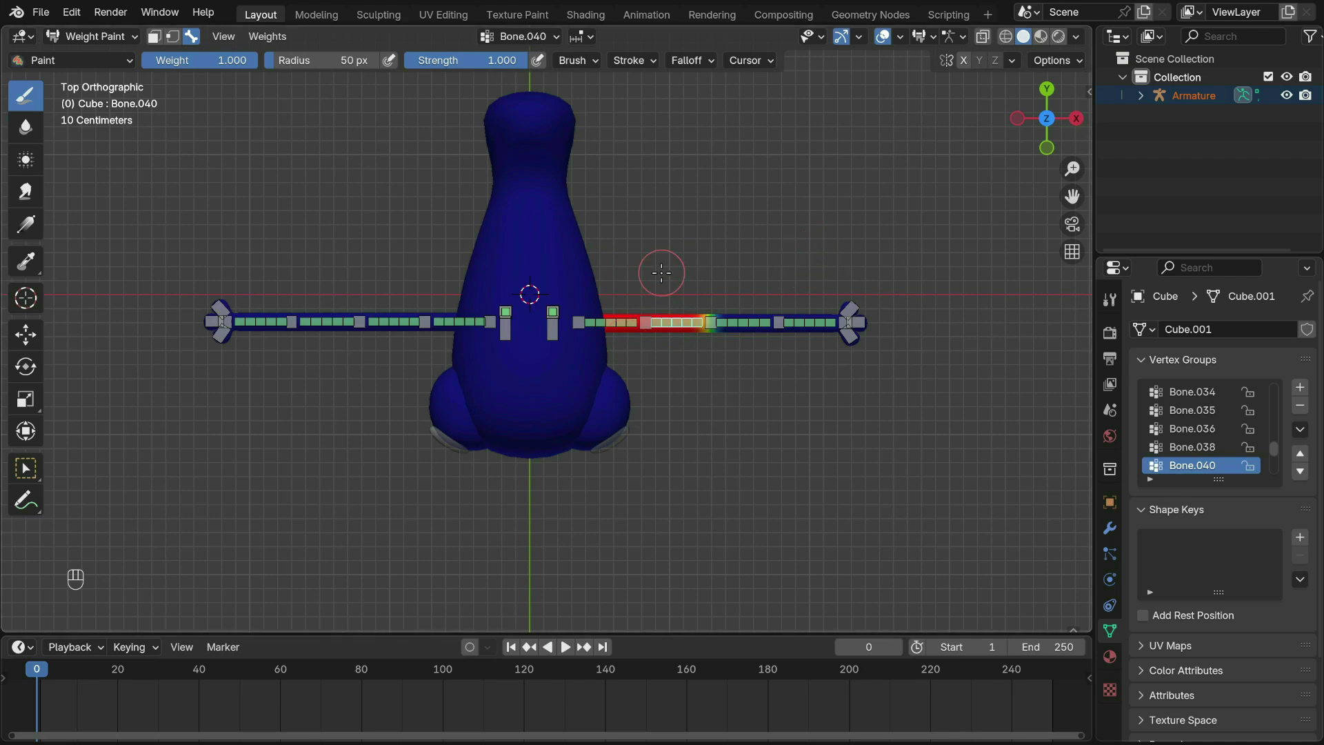
pyautogui.scroll(2, 661, 275)
pyautogui.keyDown('shift'); pyautogui.moveTo(661, 275); pyautogui.dragTo(591, 274, button='middle'); pyautogui.keyUp('shift')
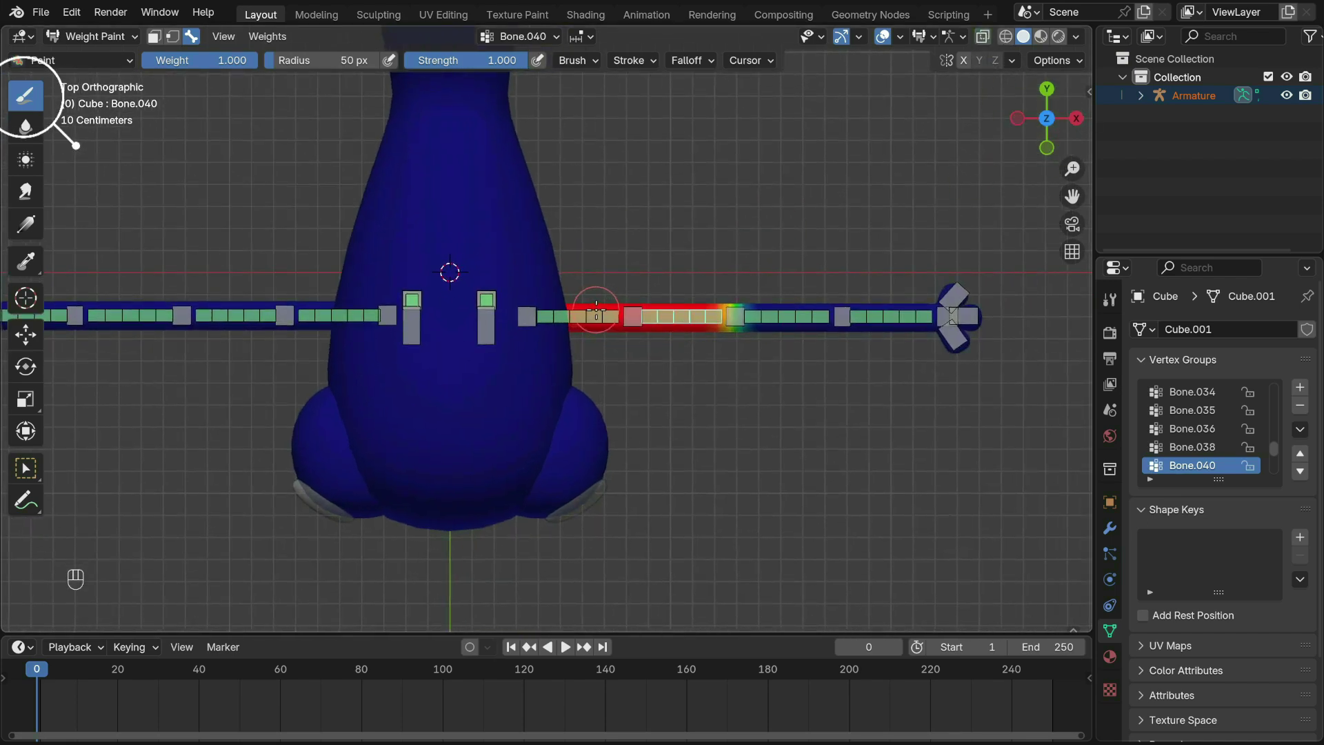
# Step: Select only the arm's vertices from the shoulder to mid-upper-arm in Edit Mode and remove them from the Bone.040 vertex group
pyautogui.press('Tab')
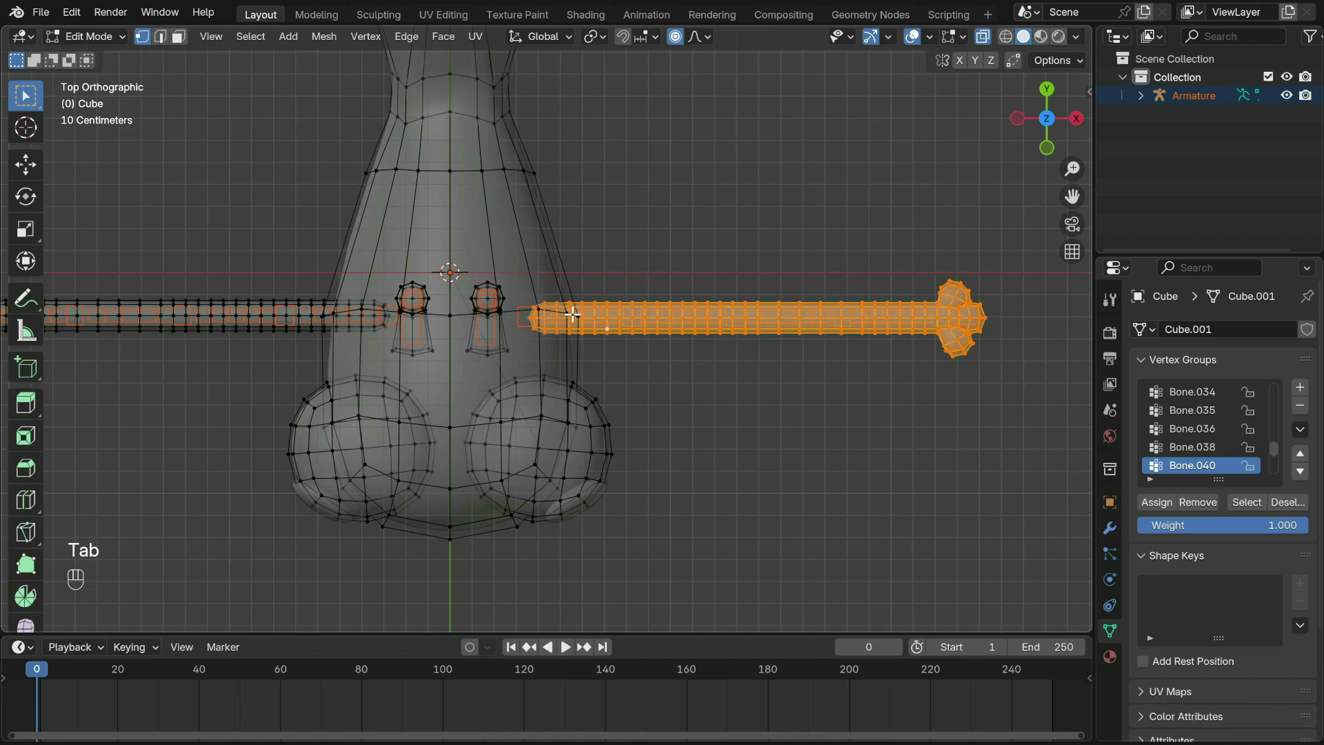
pyautogui.moveTo(573, 297); pyautogui.dragTo(521, 342)
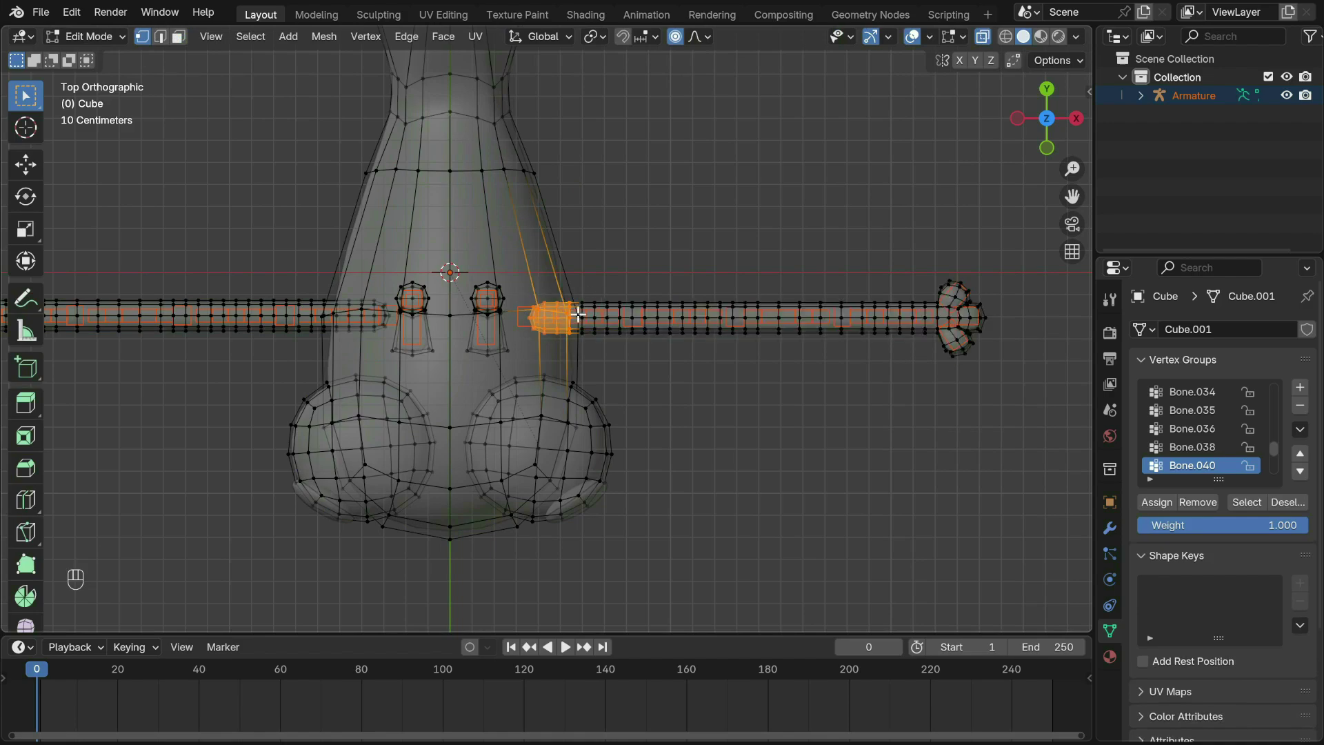
pyautogui.moveTo(572, 314); pyautogui.dragTo(798, 362, button='middle')
pyautogui.press('l')
pyautogui.press('l')
pyautogui.hotkey('shift', 'l')
pyautogui.keyDown('shift'); pyautogui.moveTo(638, 282); pyautogui.dragTo(567, 331); pyautogui.keyUp('shift')
pyautogui.hotkey('shift', 'l')
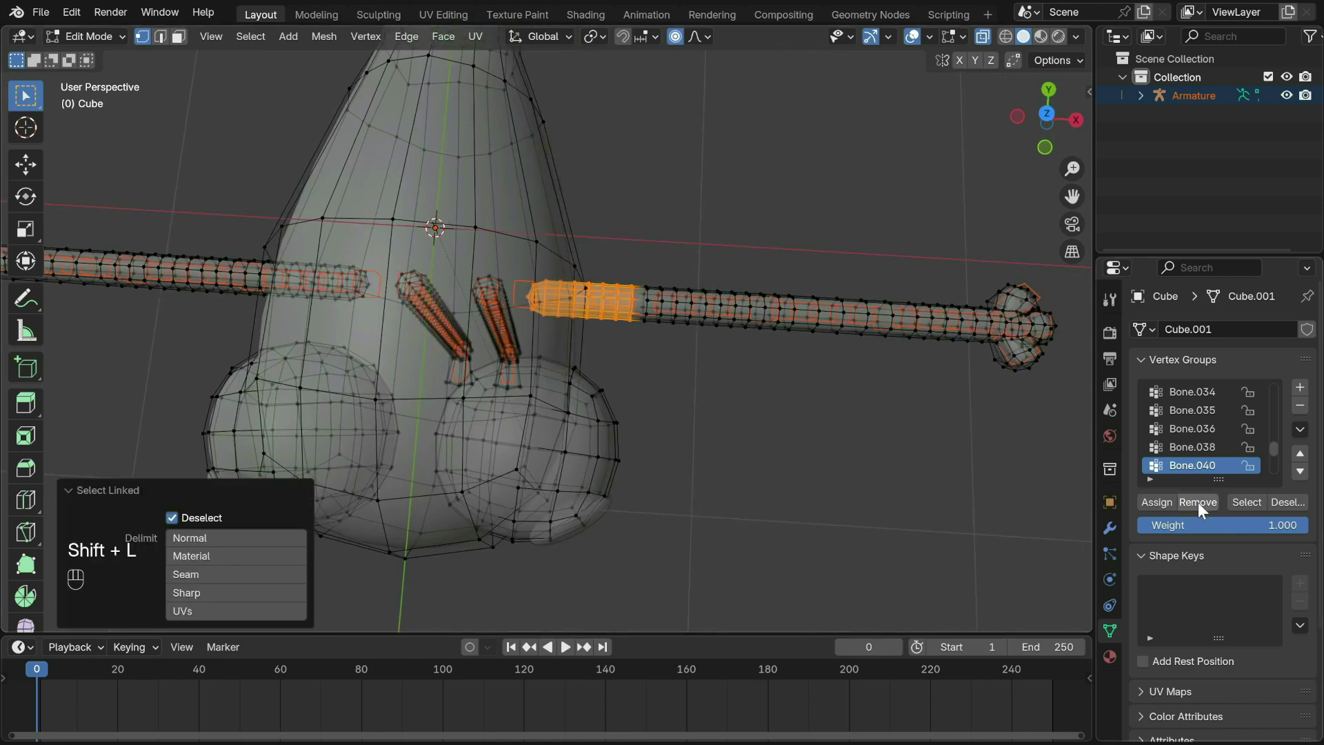
pyautogui.click(1199, 504)
pyautogui.press('Tab')
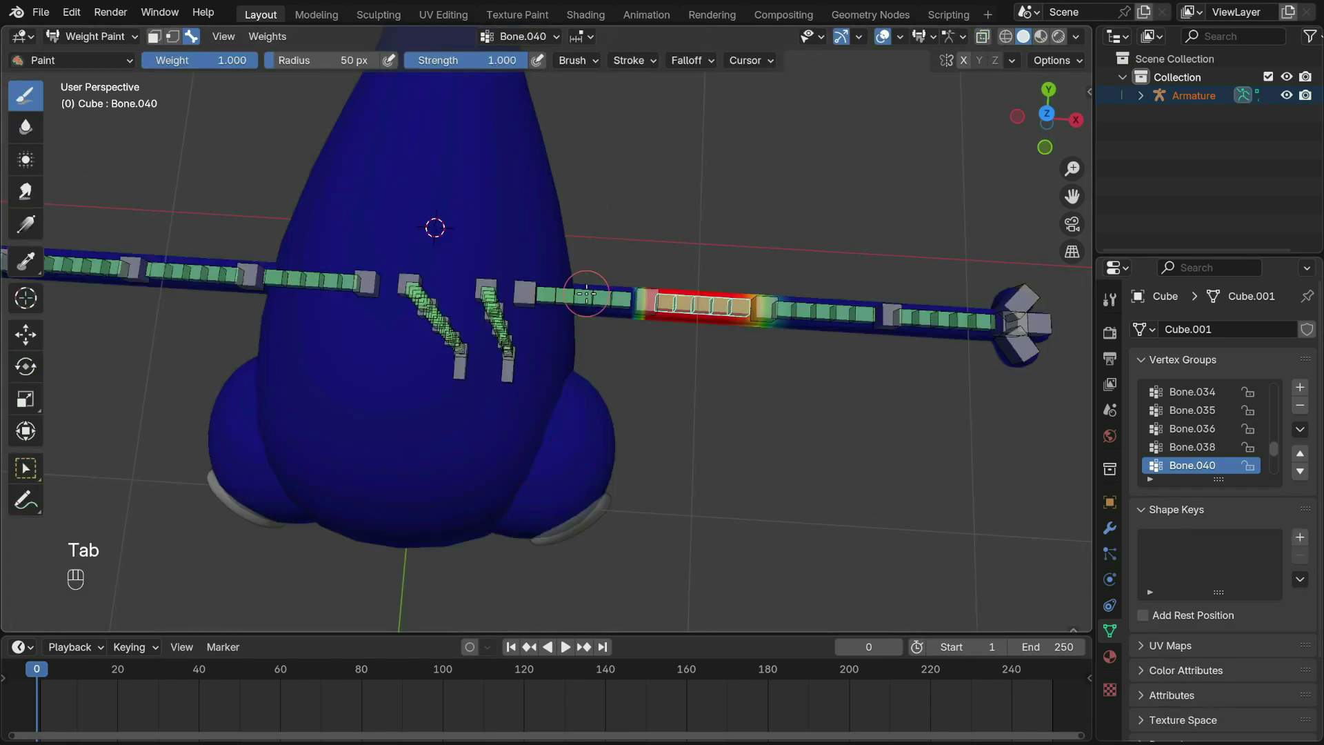
# Step: Assign the selected shoulder-end vertices to the Bone.028 vertex group with weight 1.000
pyautogui.keyDown('ctrl'); pyautogui.keyDown('shift'); pyautogui.click(587, 296); pyautogui.keyUp('shift'); pyautogui.keyUp('ctrl')
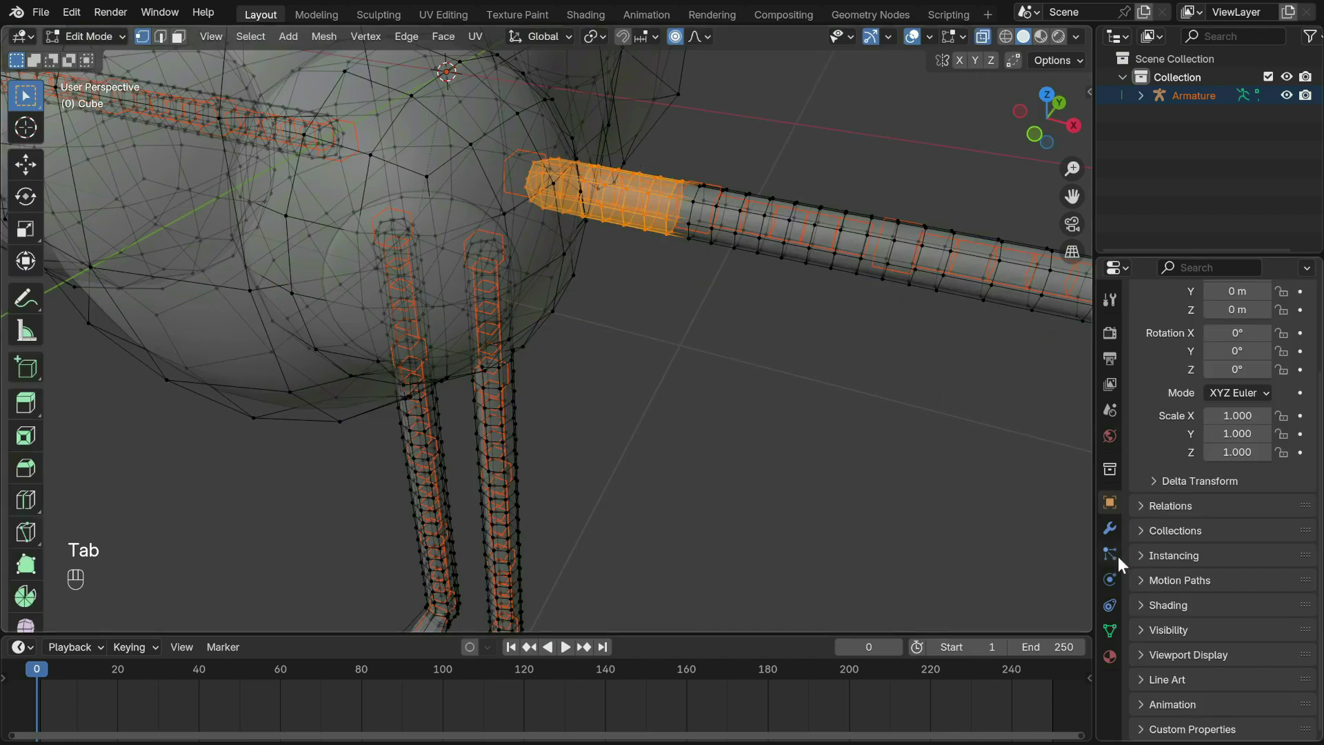
pyautogui.click(1110, 630)
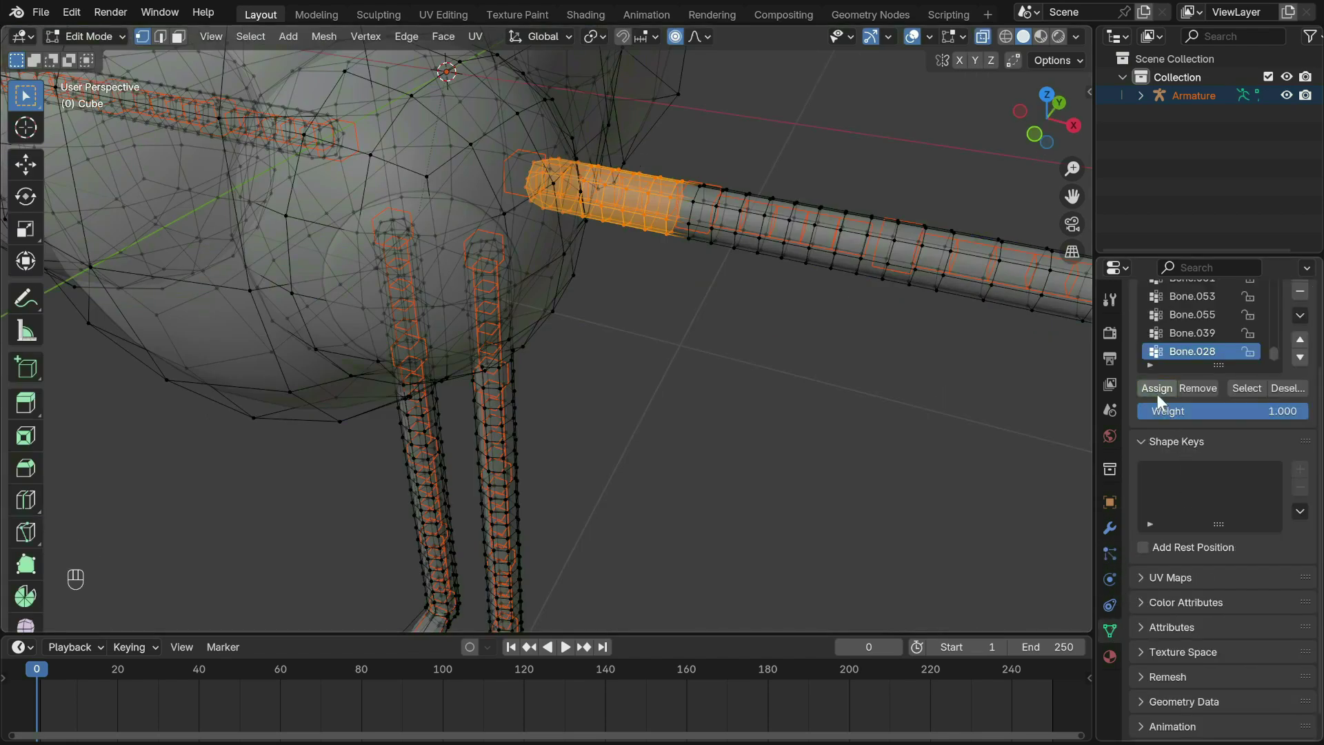
pyautogui.scroll(4, 1157, 394)
pyautogui.press('Tab')
# Step: Switch to the armature's Pose Mode, test the corrected weights by moving the mid-upper-arm control bone, and undo the move
pyautogui.click(82, 37)
pyautogui.click(81, 57)
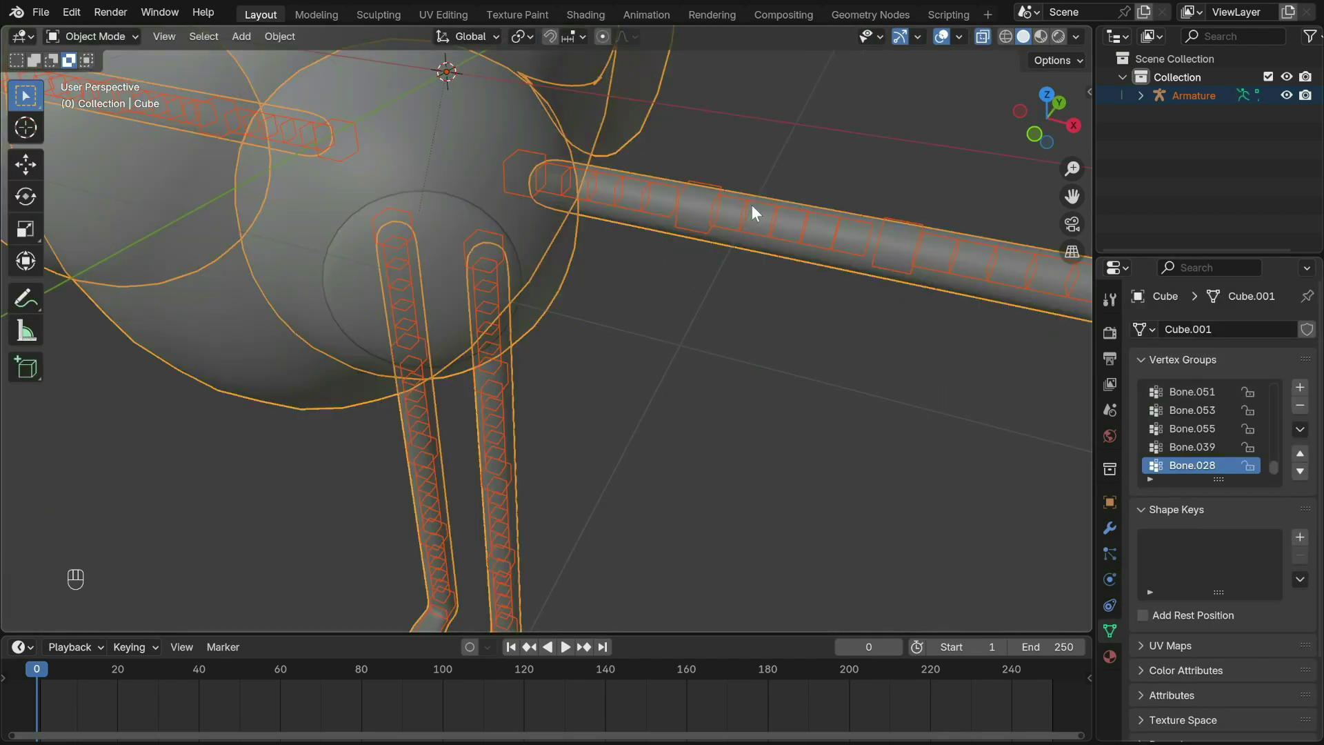
pyautogui.click(672, 203)
pyautogui.click(92, 37)
pyautogui.click(90, 97)
pyautogui.click(689, 218)
pyautogui.press('g')
pyautogui.hotkey('ctrl', 'z')
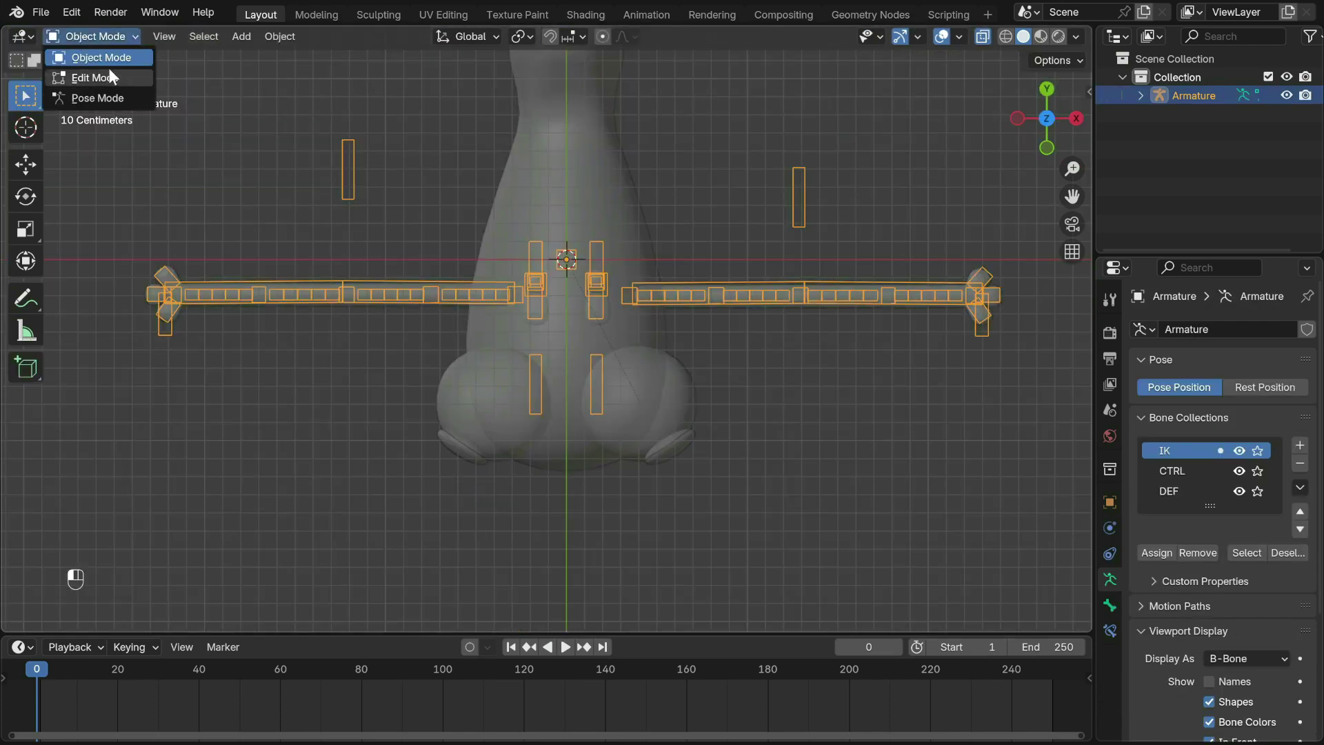
# Step: Add another bone at the body's centre in Edit Mode, scale it down, thin its display and lower it about 0.37 m along Z
pyautogui.click(90, 73)
pyautogui.hotkey('shift', 'a')
pyautogui.click(1047, 149)
pyautogui.press('s')
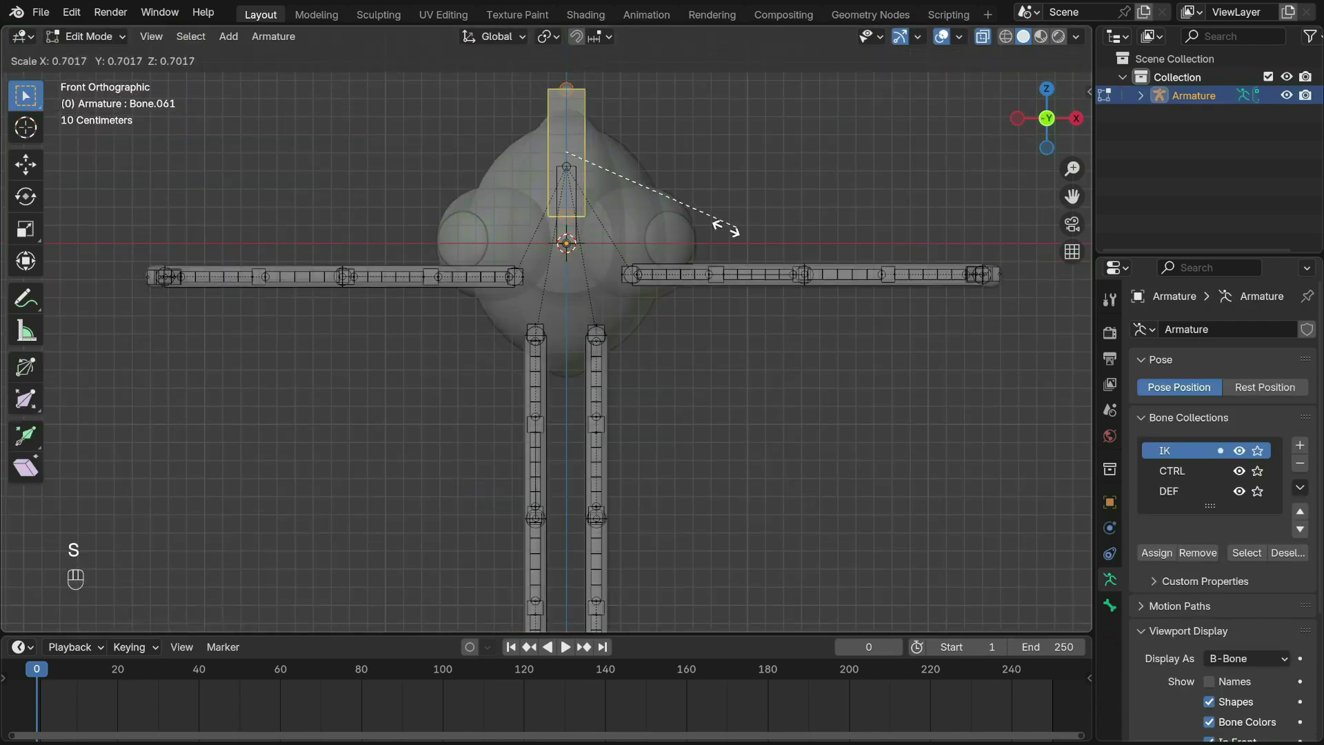
pyautogui.click(635, 192)
pyautogui.hotkey('ctrl', 'alt', 'shift', 's')
pyautogui.click(581, 186)
pyautogui.press('g')
pyautogui.press('z')
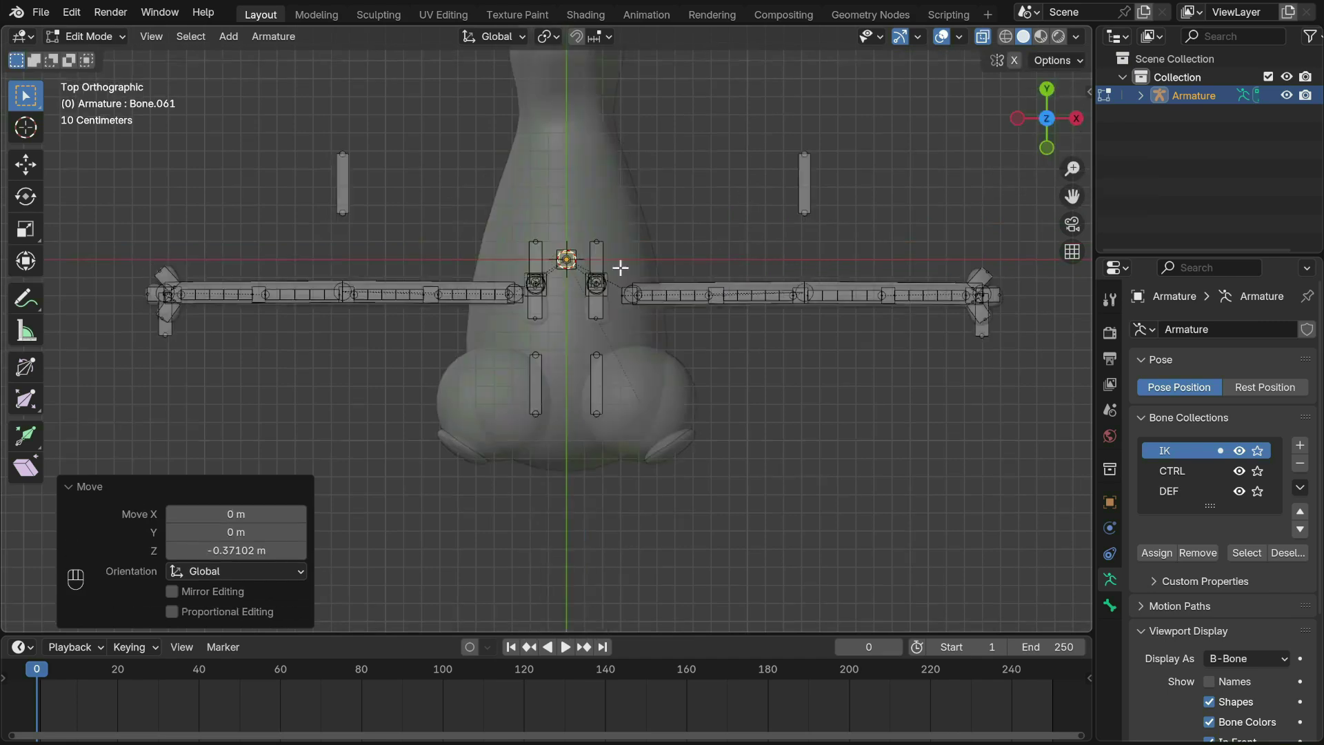
# Step: Move the new bone over to the eye on the positive X side and rotate it 90° about Y
pyautogui.press('g')
pyautogui.hotkey('ctrl', 'z')
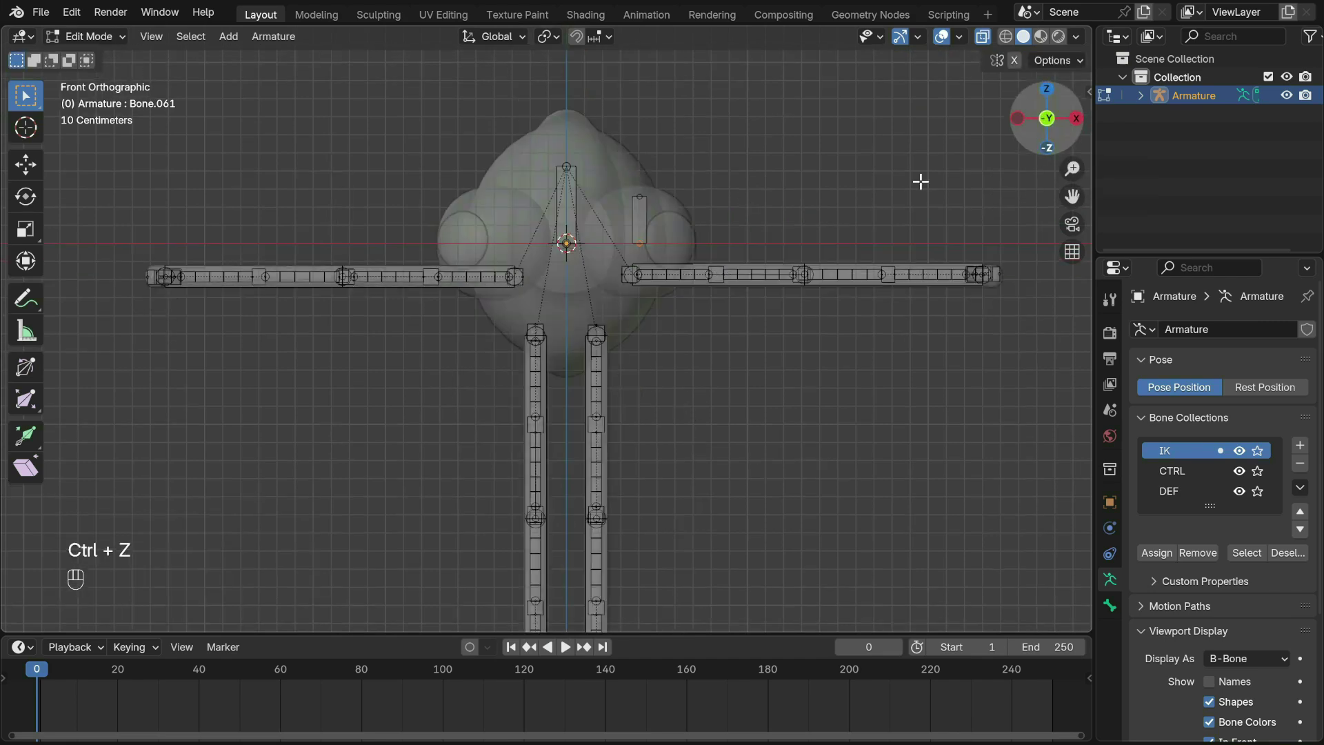
pyautogui.press('r')
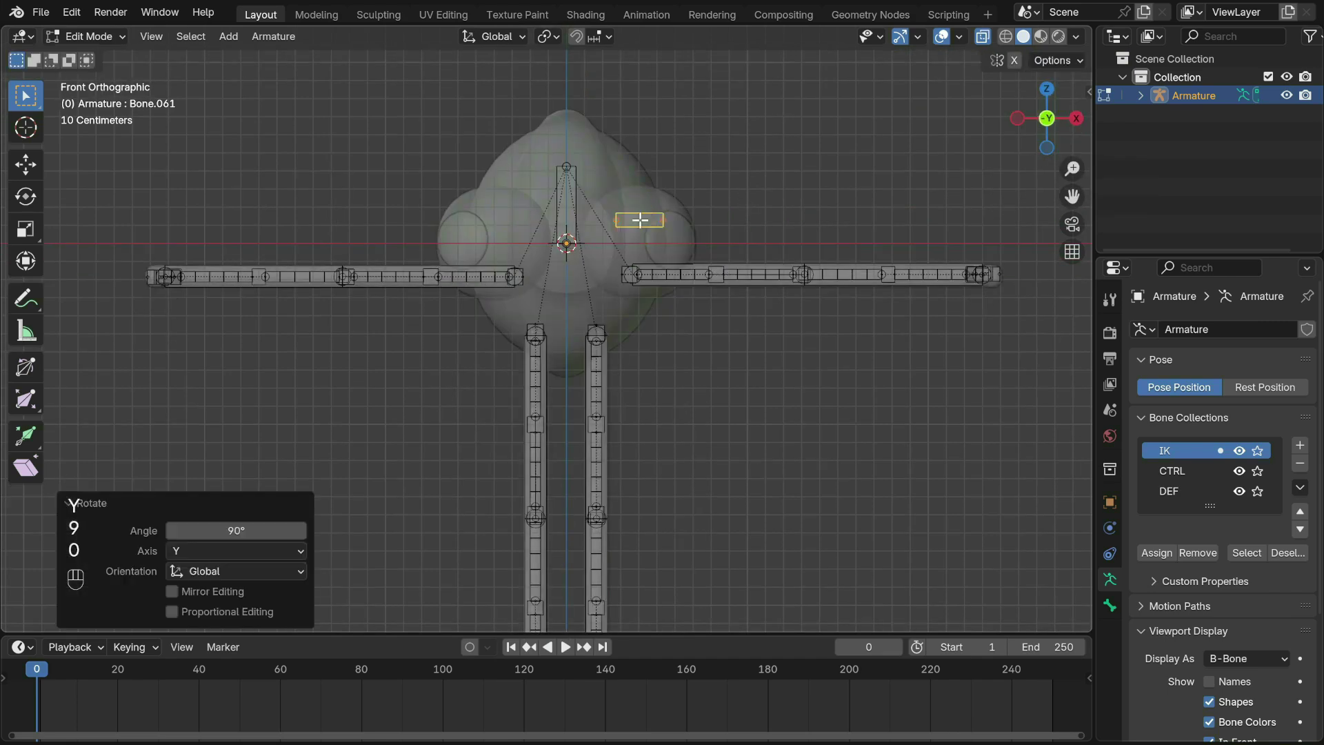
# Step: Position the new eye bone inside the eye on the positive X side and angle its tail outward towards the pupil
pyautogui.press('g')
pyautogui.click(701, 229)
pyautogui.press('KP_7')
pyautogui.press('g')
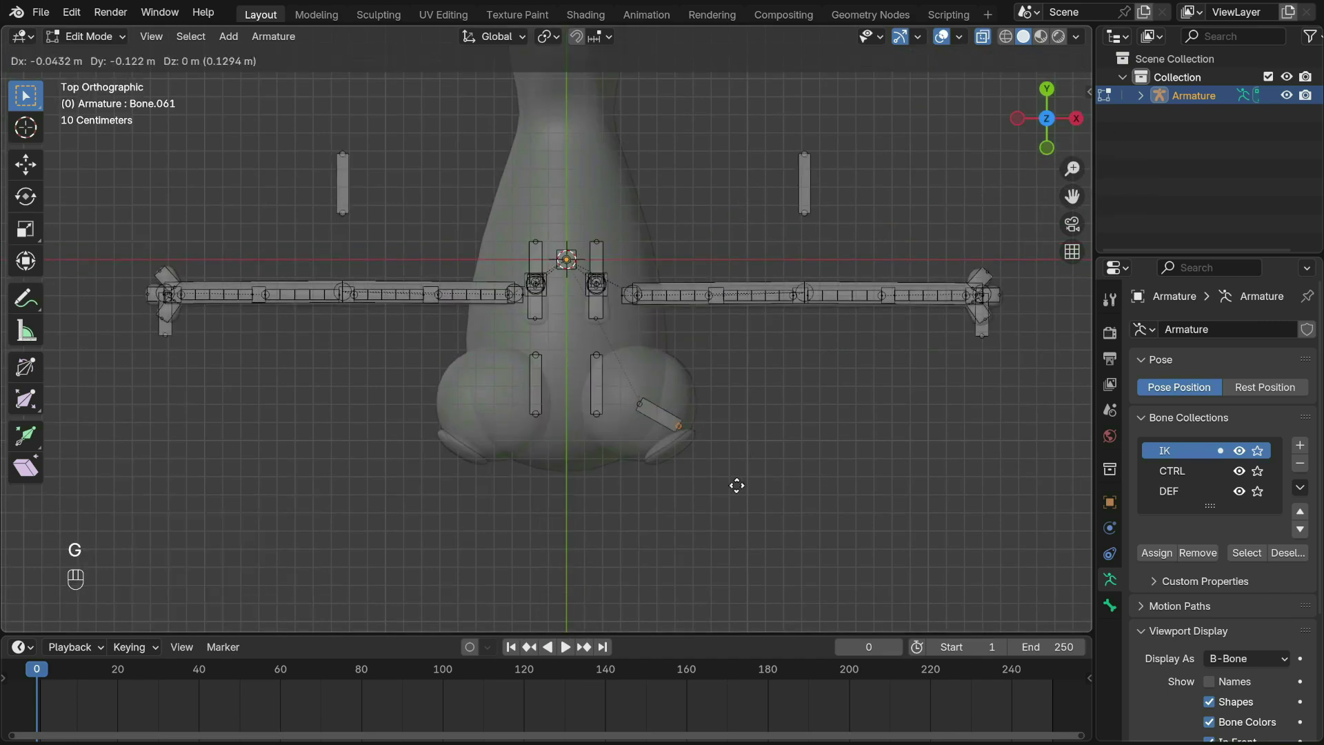
pyautogui.click(733, 489)
pyautogui.click(653, 432)
# Step: Add the .L suffix to the eye bone's name and symmetrize it to the other eye
pyautogui.click(1110, 605)
pyautogui.click(1261, 331)
pyautogui.write('.L')
pyautogui.press('Return')
pyautogui.click(273, 36)
pyautogui.click(366, 304)
pyautogui.click(779, 385)
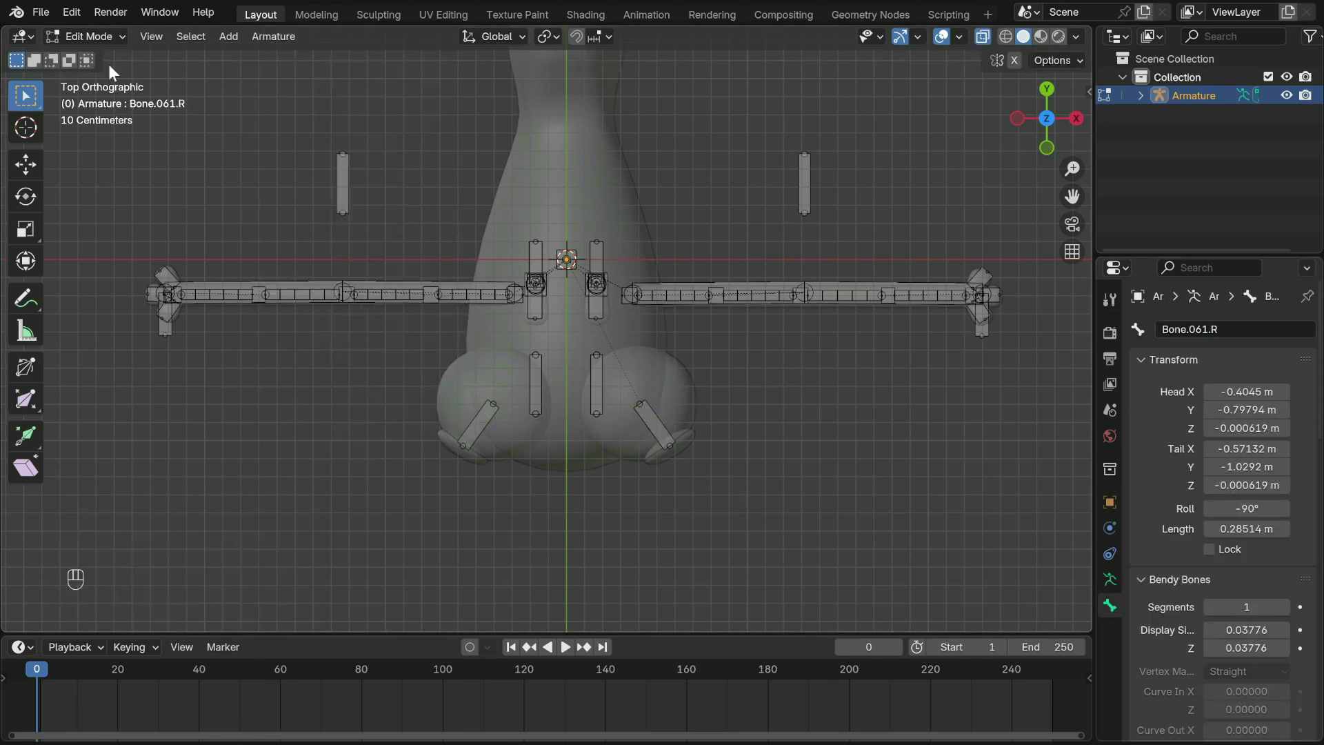
# Step: Return to Object Mode and parent the pupils mesh to the armature with automatic weights
pyautogui.click(88, 36)
pyautogui.click(100, 58)
pyautogui.click(664, 435)
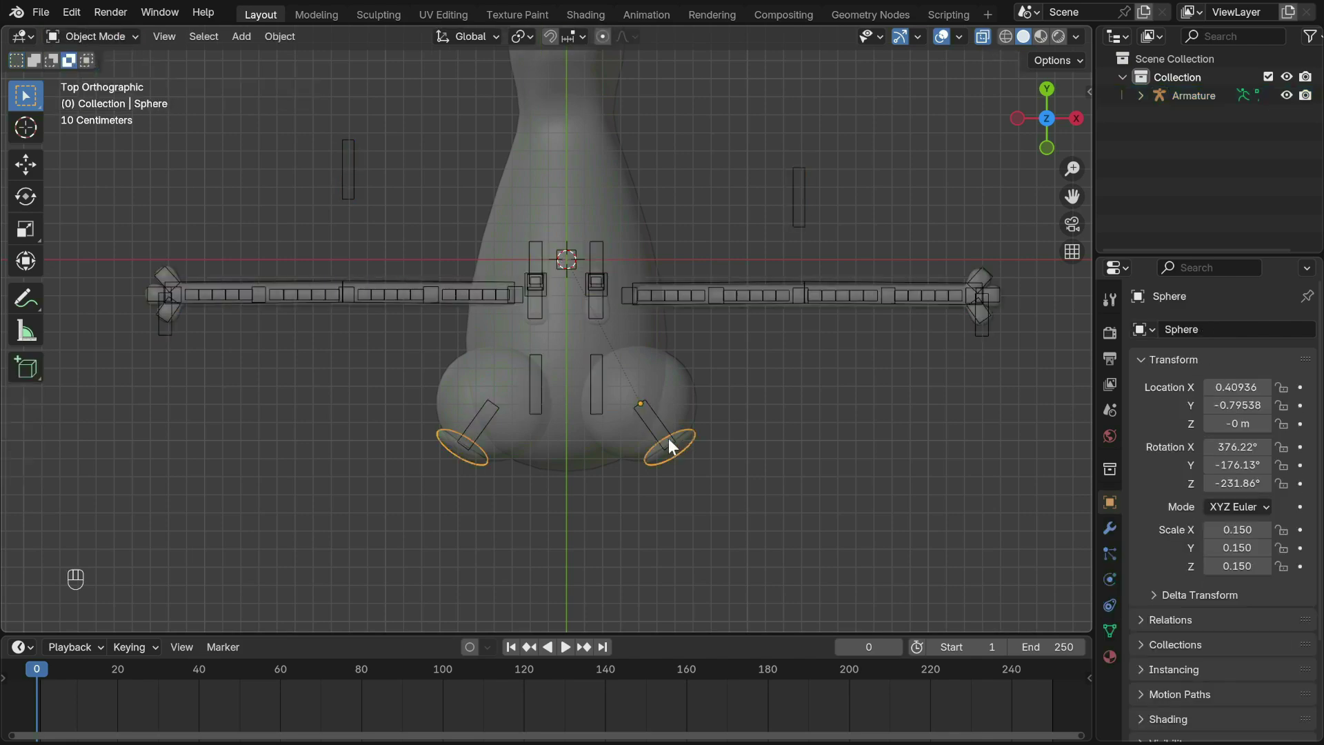
pyautogui.click(692, 446)
pyautogui.click(672, 438)
pyautogui.keyDown('shift'); pyautogui.click(672, 424); pyautogui.keyUp('shift')
pyautogui.hotkey('ctrl', 'p')
pyautogui.click(673, 423)
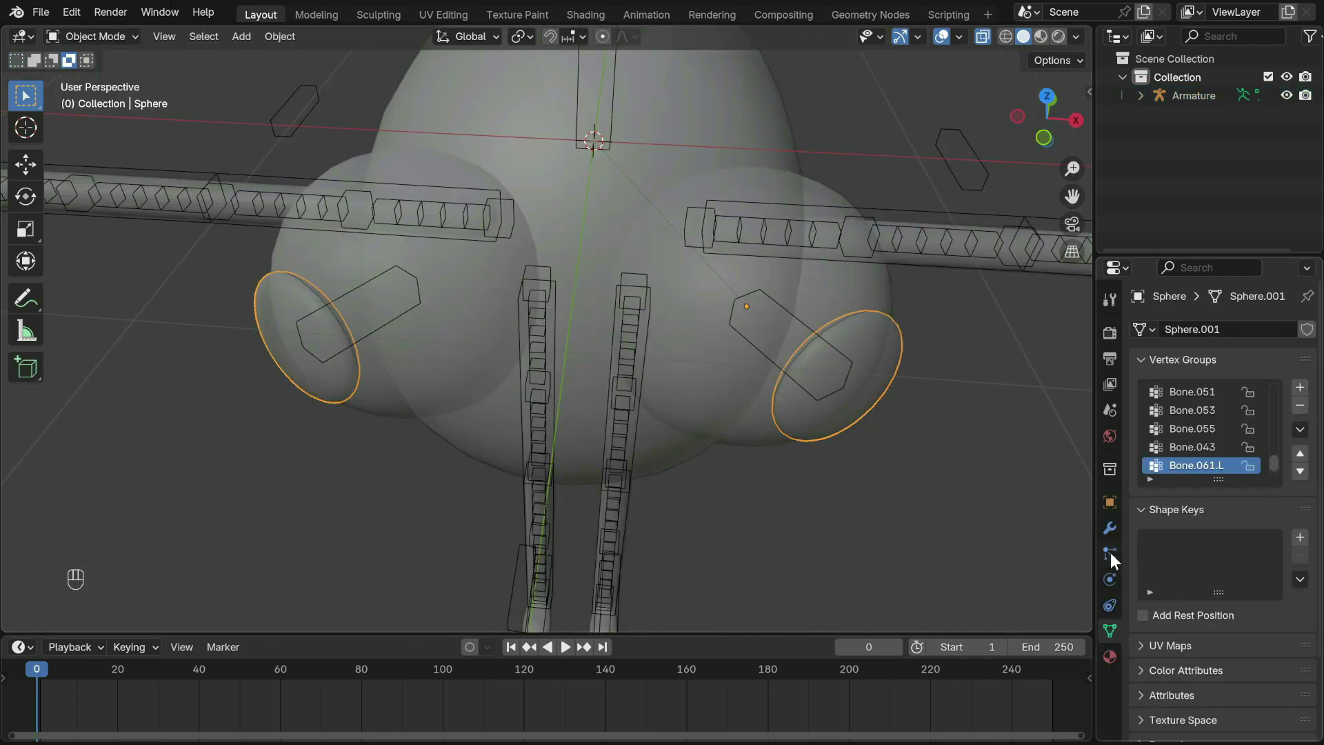
# Step: Apply the Mirror modifier on the pupils mesh
pyautogui.click(1109, 530)
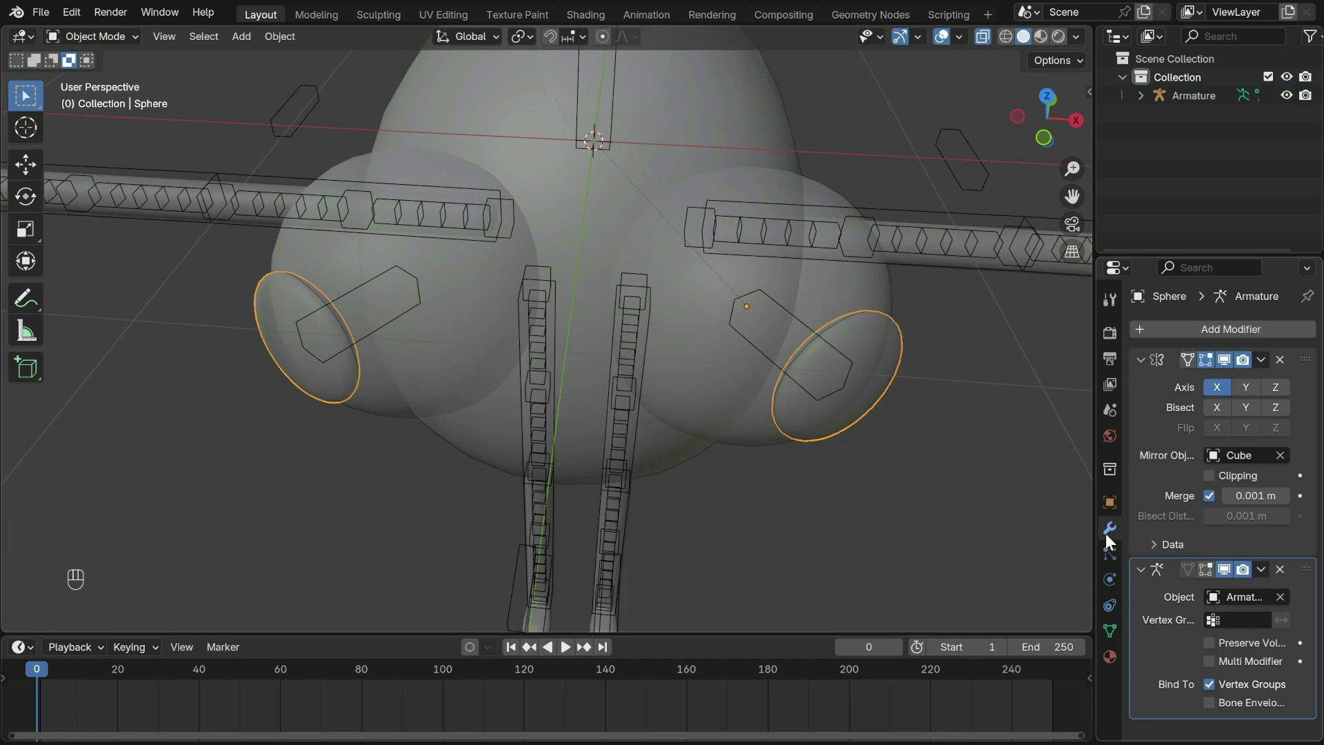
pyautogui.click(1259, 359)
pyautogui.click(1218, 381)
# Step: Enter Weight Paint with the armature selected, and remove the negative X pupil's vertices from the Bone.061.L group in Edit Mode
pyautogui.click(338, 299)
pyautogui.click(295, 328)
pyautogui.keyDown('shift'); pyautogui.click(294, 327); pyautogui.keyUp('shift')
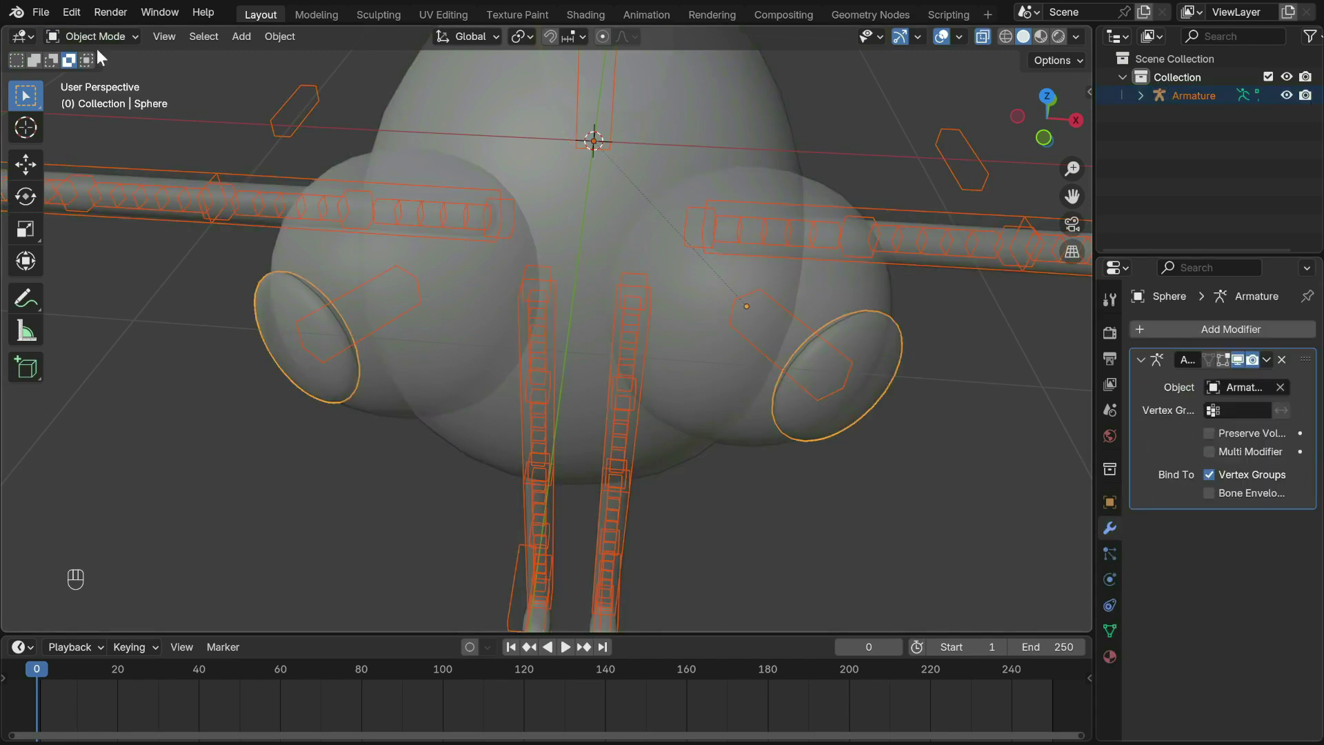
pyautogui.click(92, 36)
pyautogui.click(109, 131)
pyautogui.press('Tab')
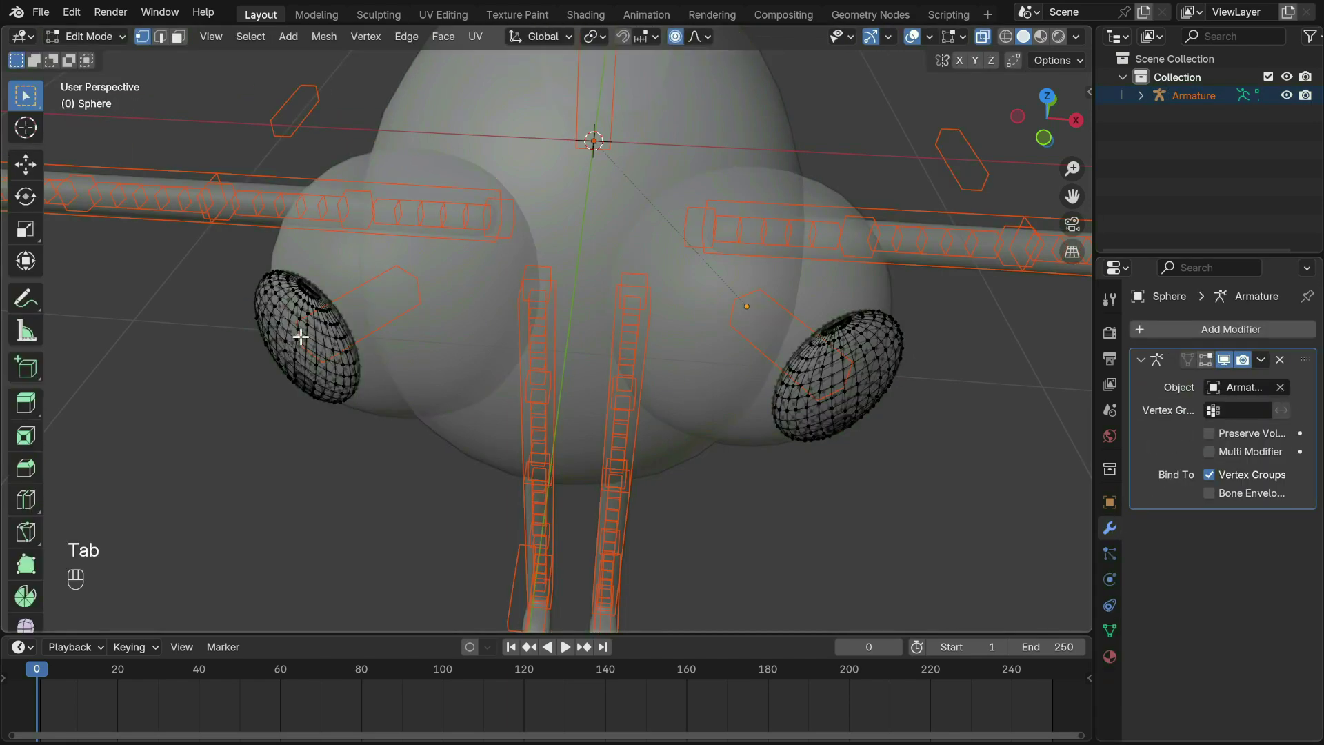
pyautogui.press('l')
pyautogui.click(1110, 631)
pyautogui.click(1203, 503)
pyautogui.press('Tab')
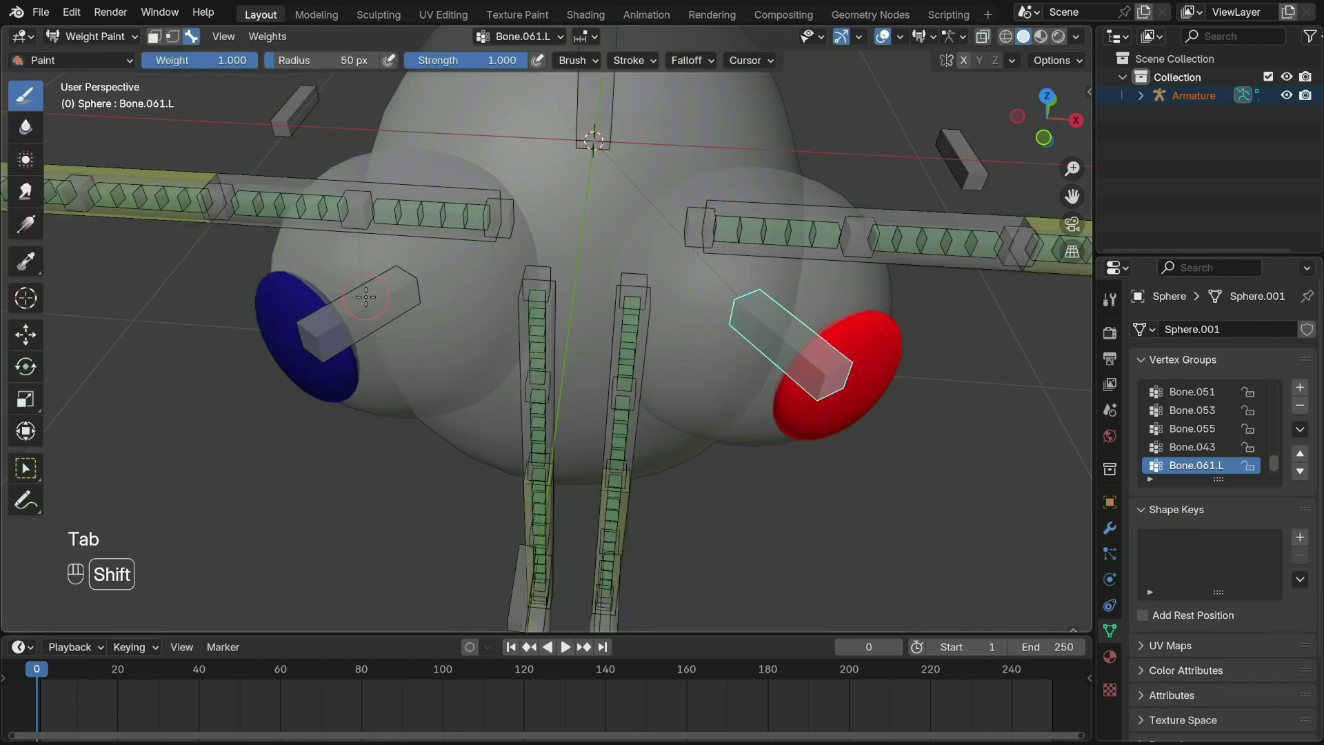
# Step: Activate the Bone.061.R group and remove the positive X pupil's linked vertices from it
pyautogui.keyDown('ctrl'); pyautogui.keyDown('shift'); pyautogui.click(365, 297); pyautogui.keyUp('shift'); pyautogui.keyUp('ctrl')
pyautogui.press('Tab')
pyautogui.click(857, 384)
pyautogui.press('l')
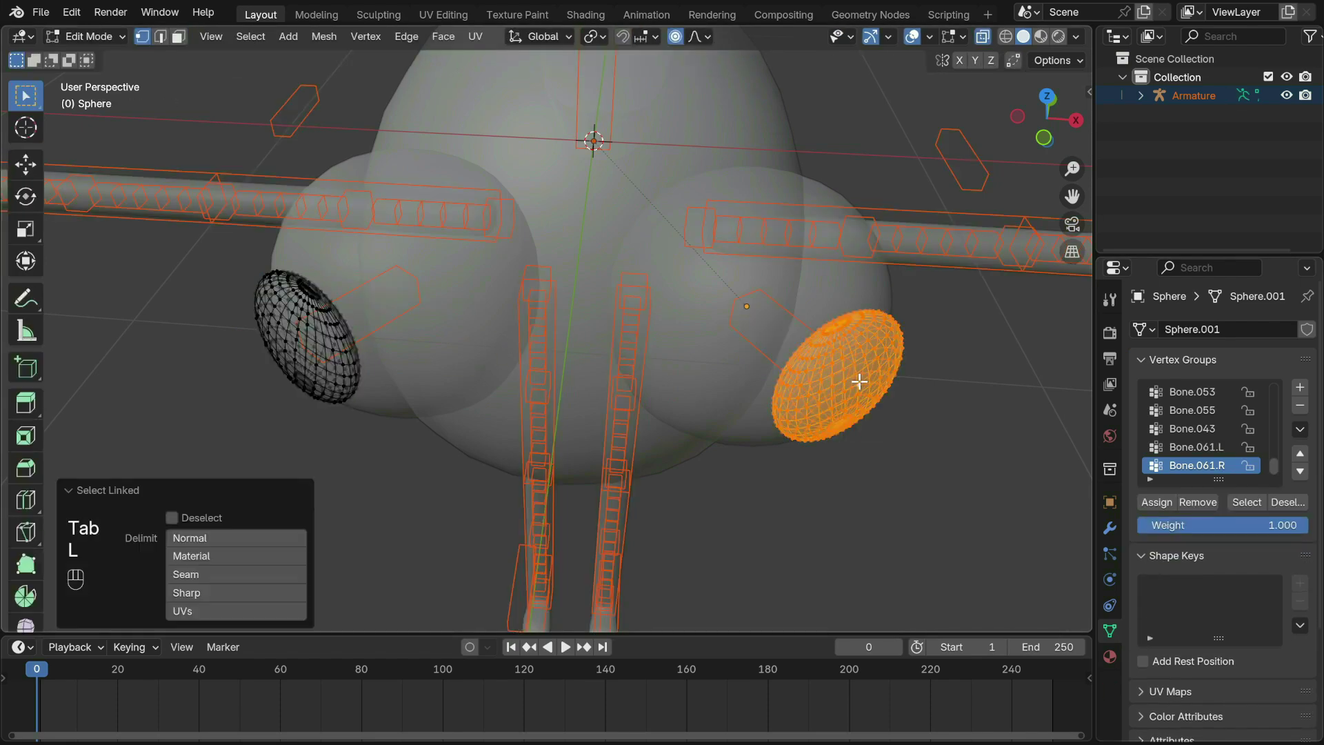
pyautogui.click(1197, 503)
pyautogui.click(787, 418)
# Step: Switch to the armature's Pose Mode, test the negative X eye bone with a rotation, undo it and save the file
pyautogui.click(100, 37)
pyautogui.click(107, 60)
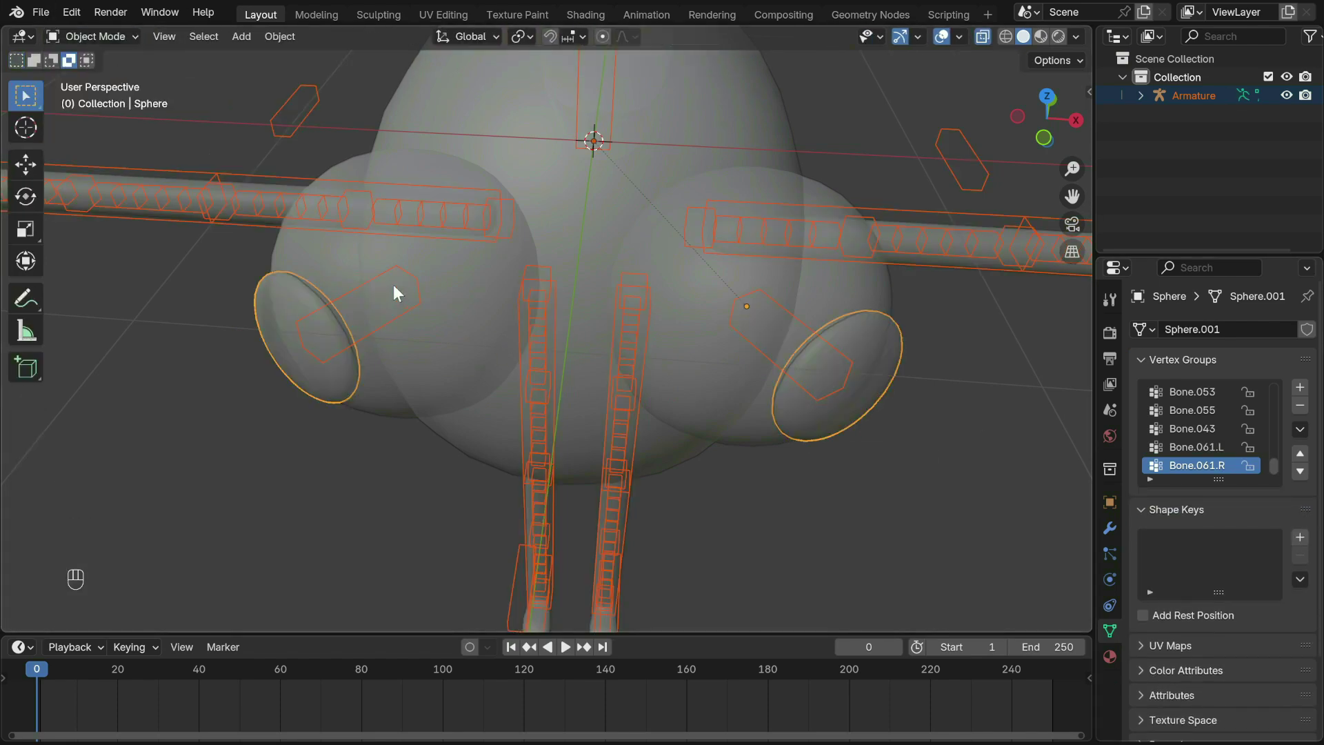
pyautogui.click(381, 278)
pyautogui.click(103, 40)
pyautogui.click(99, 98)
pyautogui.press('r')
pyautogui.click(451, 298)
pyautogui.hotkey('ctrl', 'z')
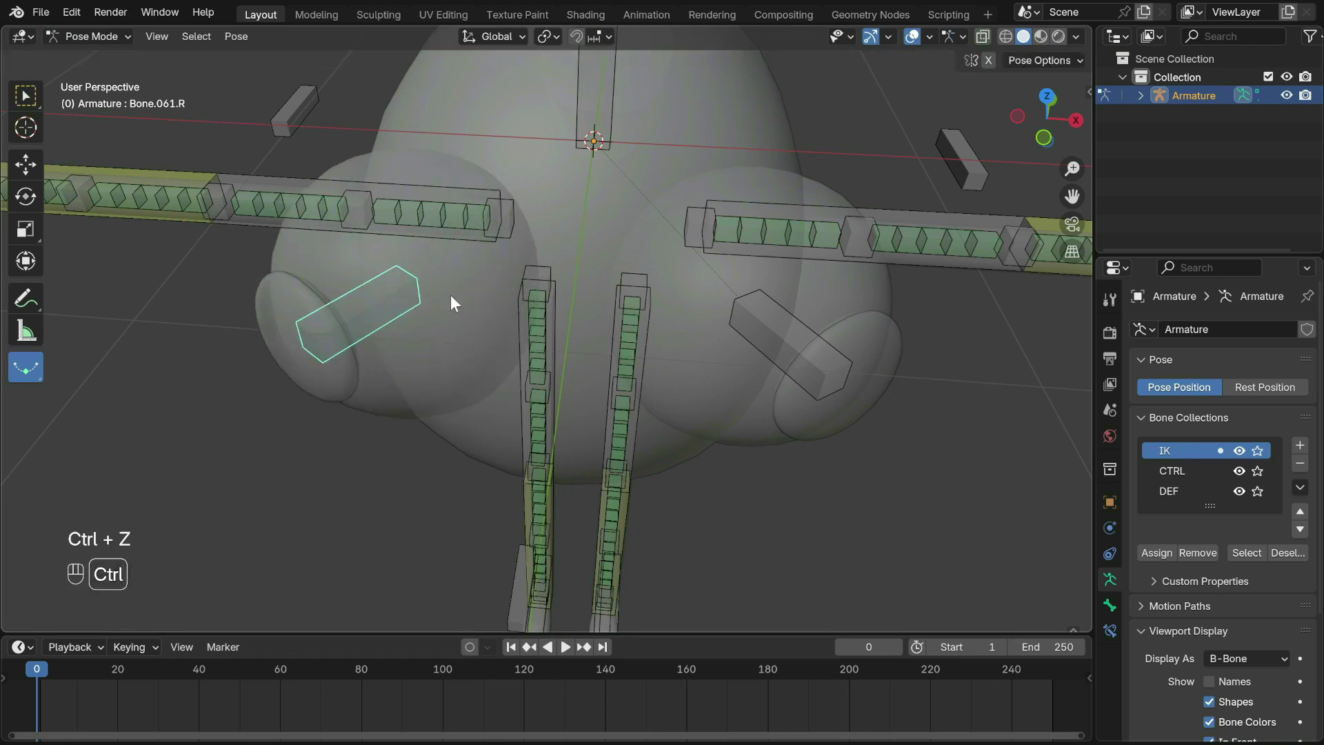
pyautogui.hotkey('ctrl', 's')
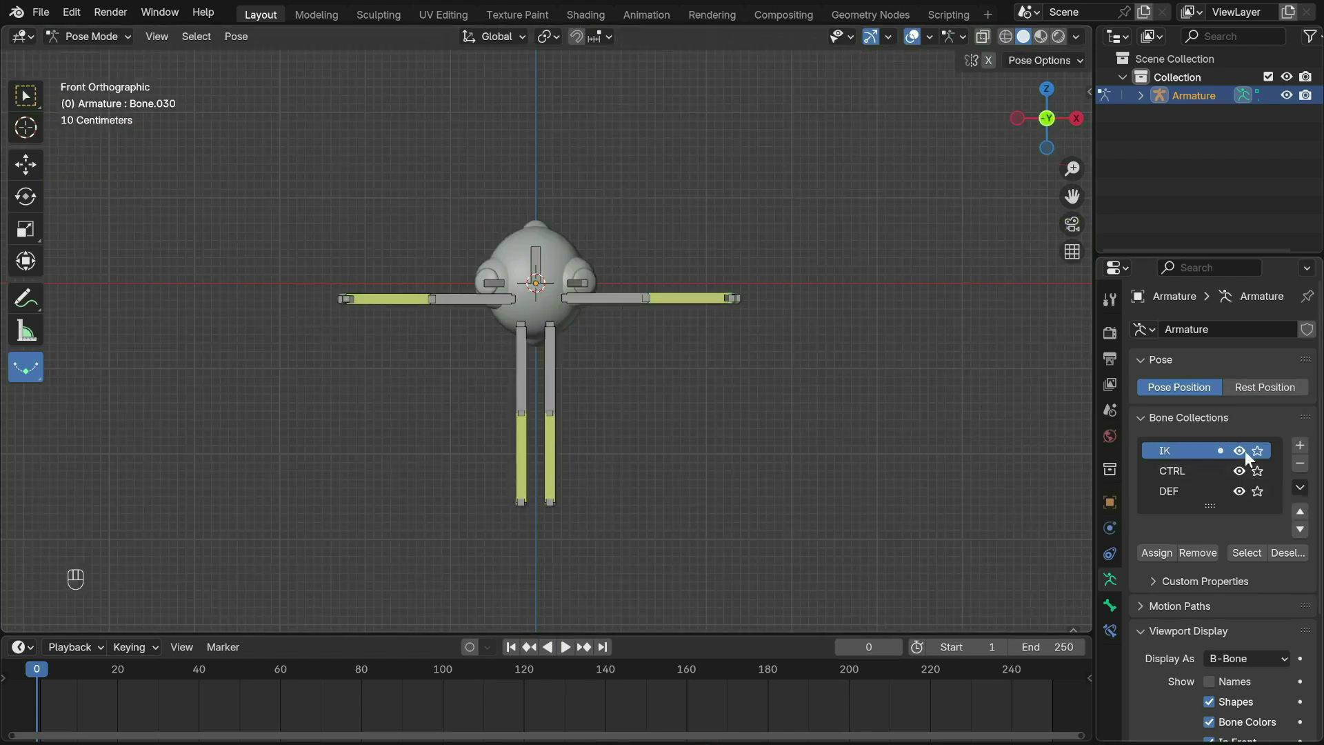
# Step: Hide the CTRL and DEF bone collections and select the IK bones of the arms and legs
pyautogui.click(1255, 452)
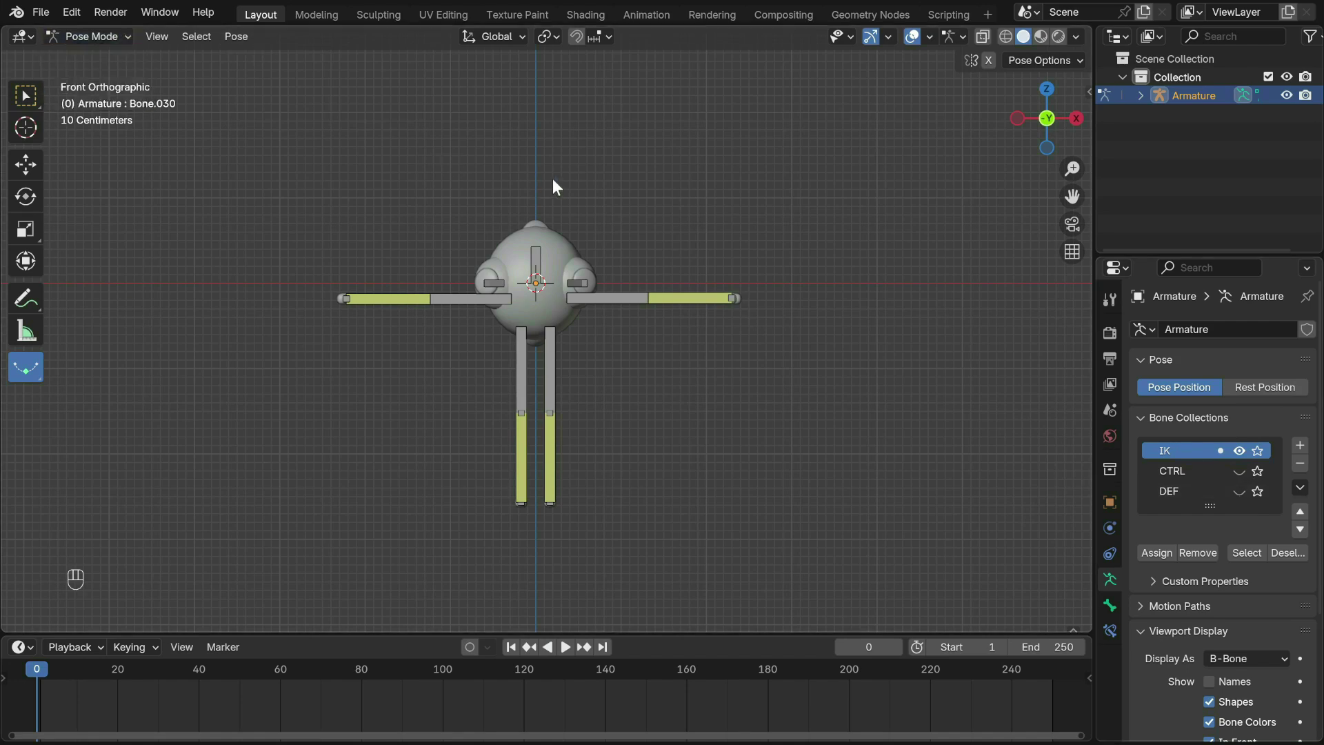
pyautogui.keyDown('shift'); pyautogui.click(618, 299); pyautogui.keyUp('shift')
pyautogui.keyDown('shift'); pyautogui.click(550, 476); pyautogui.keyUp('shift')
pyautogui.keyDown('shift'); pyautogui.click(518, 445); pyautogui.keyUp('shift')
pyautogui.keyDown('shift'); pyautogui.click(550, 379); pyautogui.keyUp('shift')
pyautogui.keyDown('shift'); pyautogui.click(522, 376); pyautogui.keyUp('shift')
pyautogui.keyDown('shift'); pyautogui.click(452, 301); pyautogui.keyUp('shift')
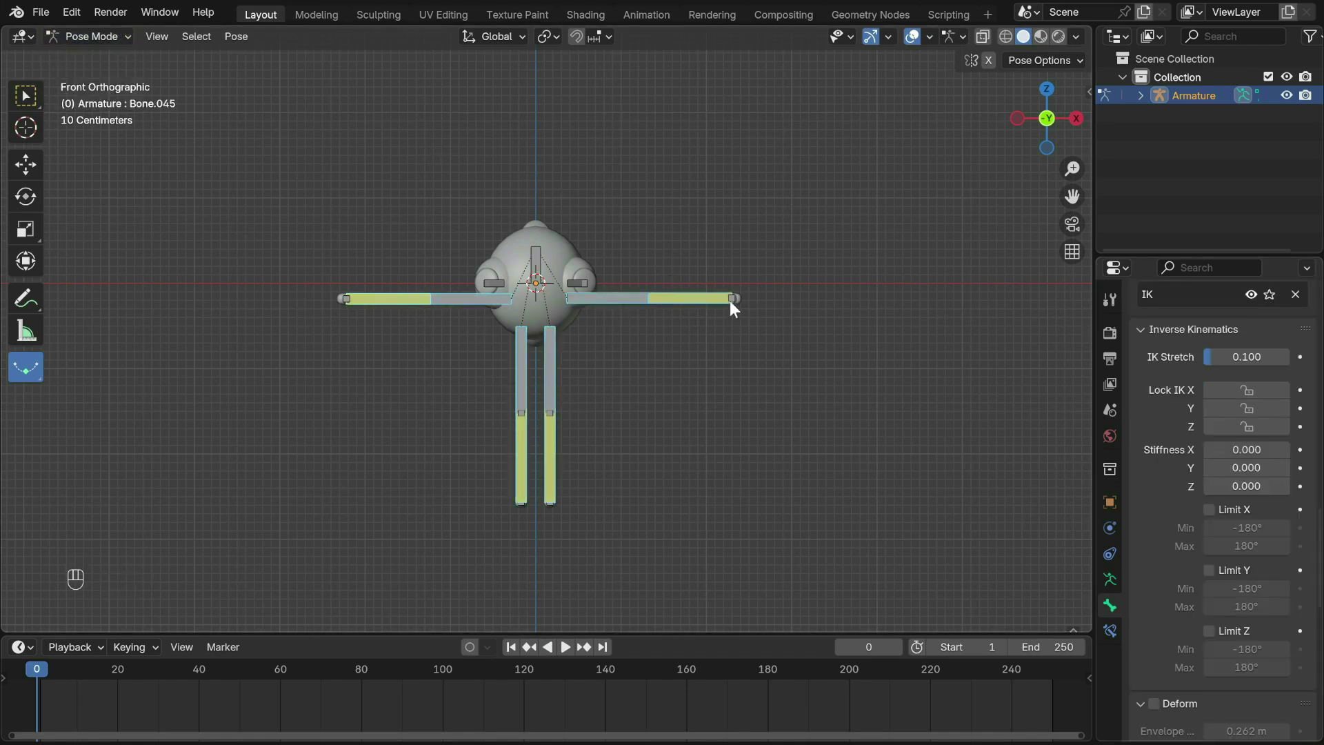
# Step: Set the IK Stretch of the positive X arm's forearm and upper-arm bones to 0.1
pyautogui.click(732, 301)
pyautogui.click(707, 300)
pyautogui.scroll(-10, 1206, 523)
pyautogui.scroll(12, 1141, 578)
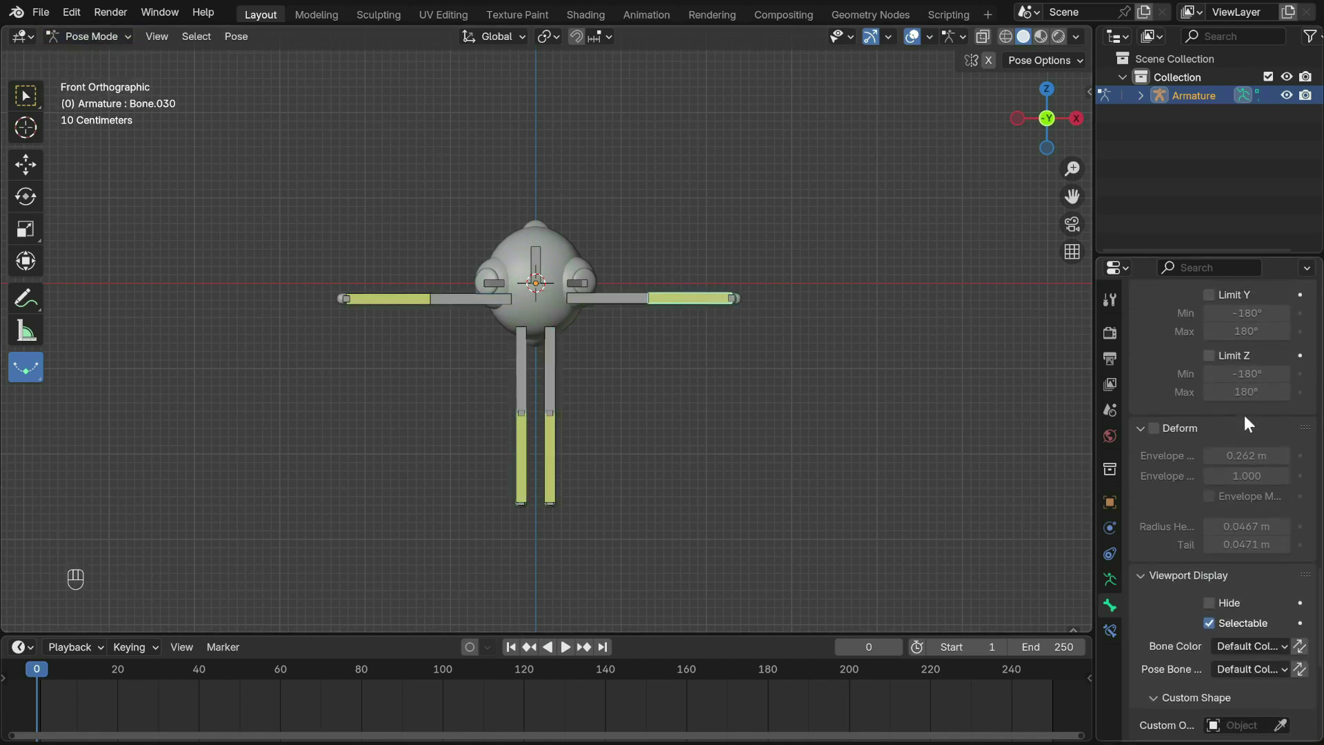
pyautogui.doubleClick(1248, 387)
pyautogui.write('0.1')
pyautogui.click(610, 298)
pyautogui.doubleClick(1253, 387)
pyautogui.write('0.1')
# Step: Set the IK Stretch of the positive X leg's thigh and shin bones to 0.1
pyautogui.click(551, 373)
pyautogui.doubleClick(1246, 390)
pyautogui.write('0.1')
pyautogui.click(550, 459)
pyautogui.doubleClick(1245, 392)
pyautogui.write('0.1')
pyautogui.press('Return')
# Step: Set the IK Stretch of the negative X leg's thigh and shin bones to 0.1
pyautogui.click(521, 372)
pyautogui.doubleClick(1232, 388)
pyautogui.write('0.1')
pyautogui.press('Return')
pyautogui.click(522, 459)
pyautogui.doubleClick(1248, 388)
pyautogui.write('0.1')
pyautogui.press('Return')
# Step: Set the IK Stretch of the negative X arm's upper-arm and forearm bones to 0.1
pyautogui.click(469, 300)
pyautogui.doubleClick(1261, 386)
pyautogui.write('0.1')
pyautogui.click(392, 300)
pyautogui.doubleClick(1247, 385)
pyautogui.write('0.1')
pyautogui.press('Return')
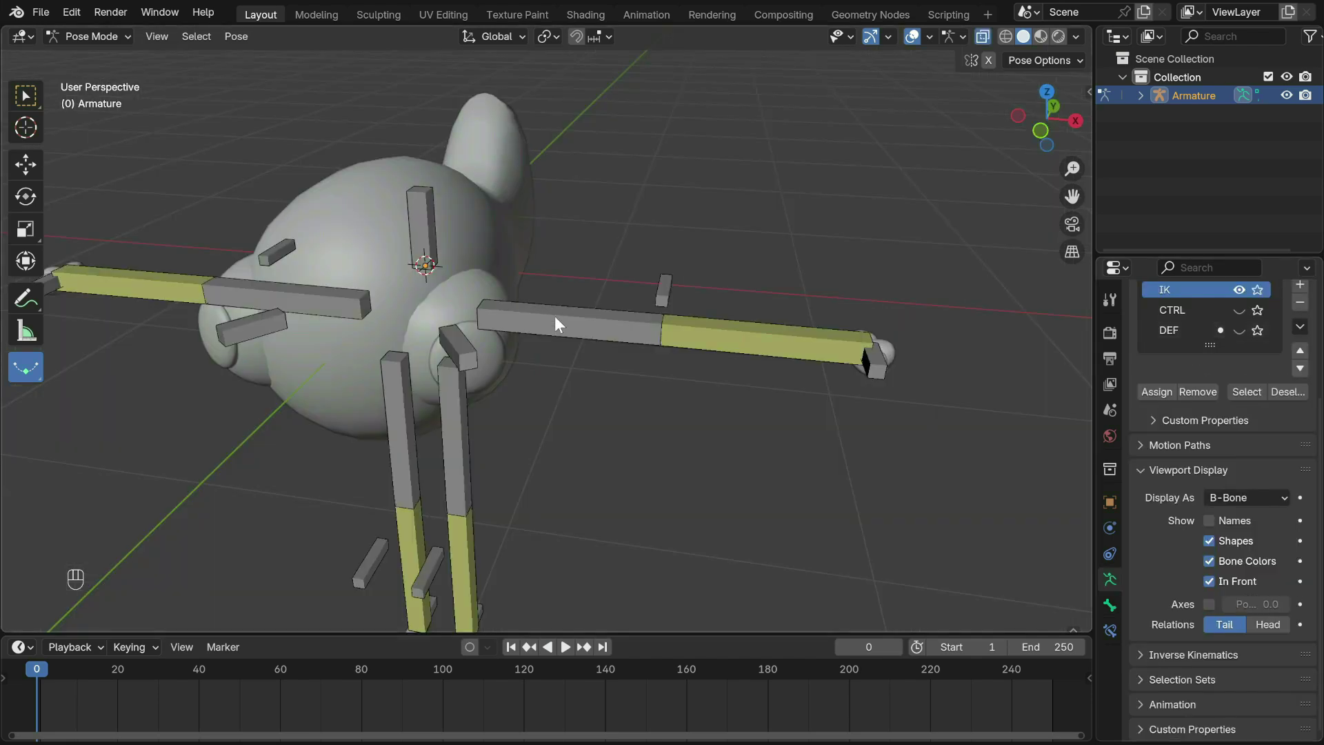
# Step: Try hiding the positive X arm's IK chain bones, test the arm by moving its hand bone, and undo these changes
pyautogui.click(753, 340)
pyautogui.press('h')
pyautogui.click(873, 359)
pyautogui.press('h')
pyautogui.hotkey('ctrl', 'z')
pyautogui.press('g')
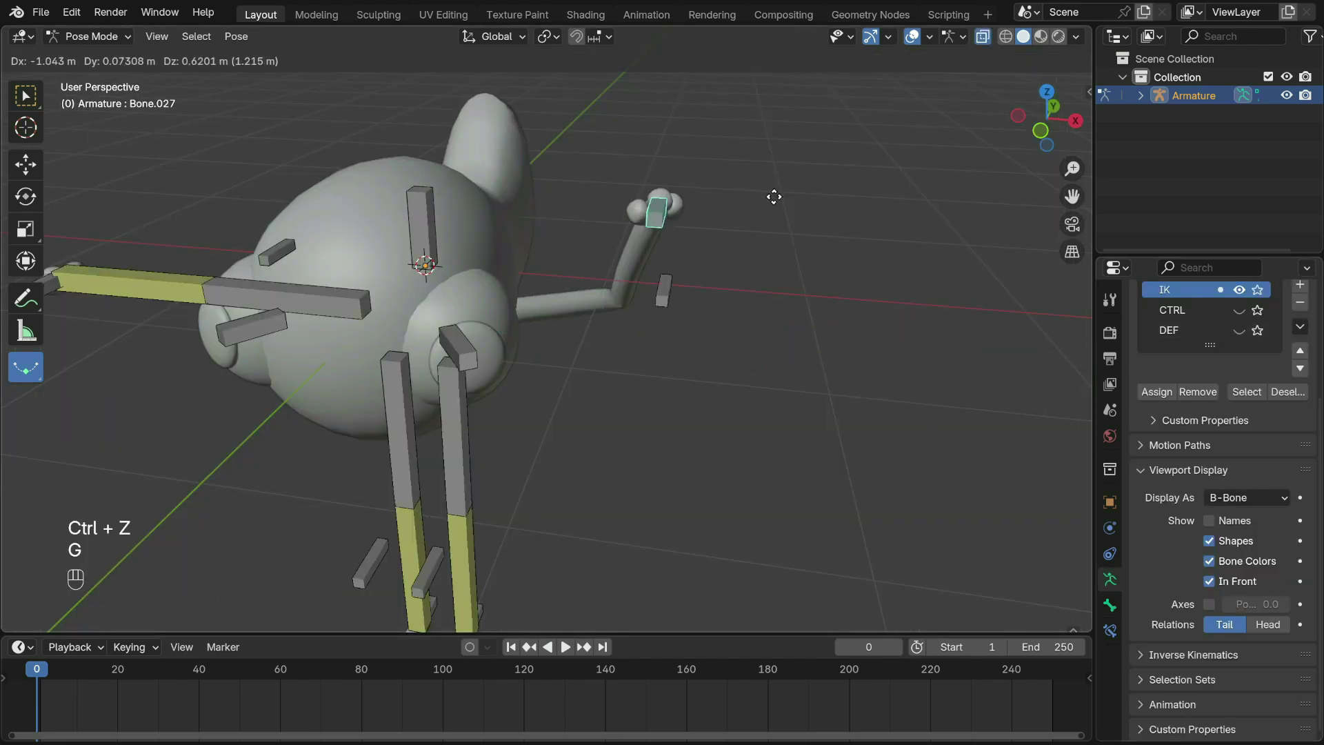
pyautogui.click(1021, 312)
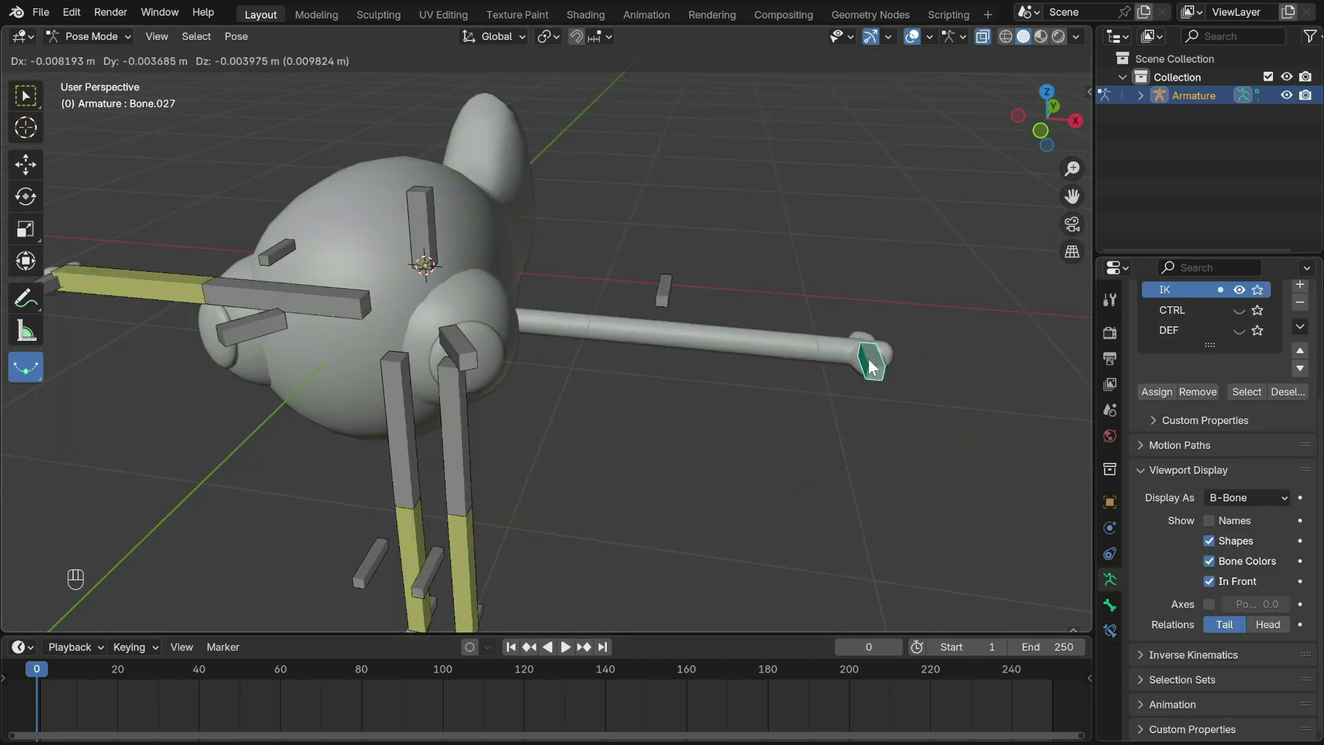
pyautogui.hotkey('ctrl', 'z')
pyautogui.hotkey('ctrl', 'z')
pyautogui.hotkey('ctrl', 'z')
pyautogui.hotkey('ctrl', 'z')
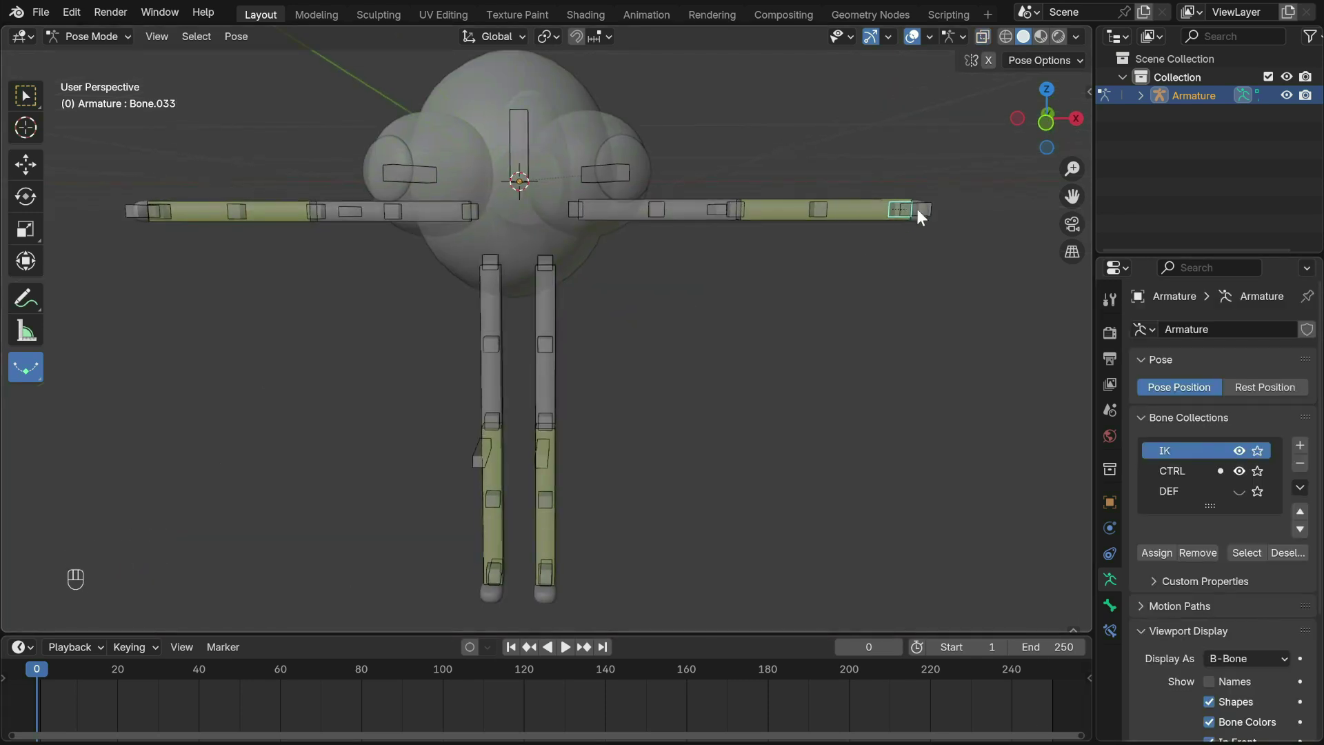
# Step: Lower the positive X hand's IK bone to bend the arm, then try rotating an arm bone and undo the rotation
pyautogui.moveTo(916, 208); pyautogui.dragTo(928, 262, button='middle')
pyautogui.click(958, 222)
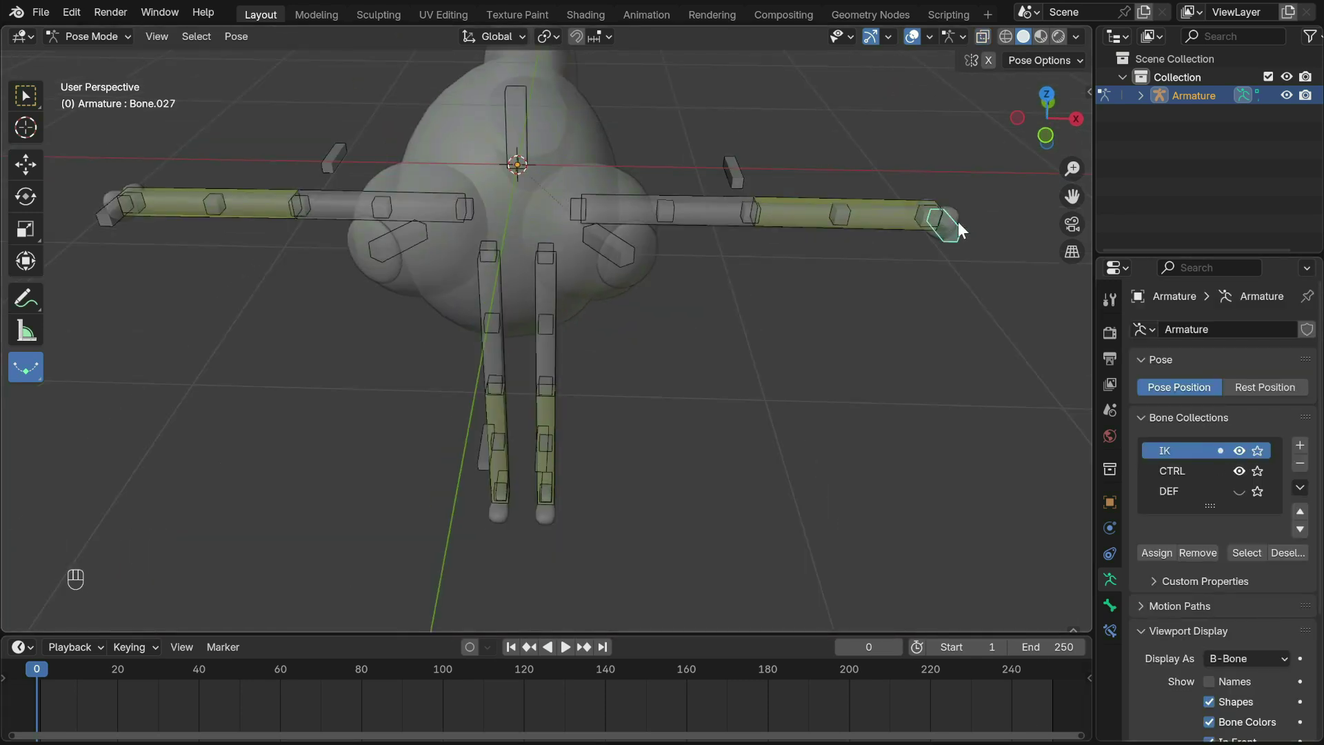
pyautogui.press('g')
pyautogui.click(934, 295)
pyautogui.click(844, 267)
pyautogui.press('r')
pyautogui.click(840, 290)
pyautogui.hotkey('ctrl', 'z')
# Step: Hide the CTRL collection and set the IK constraint Influence on the positive X forearm bone to 0
pyautogui.click(1241, 471)
pyautogui.click(1110, 630)
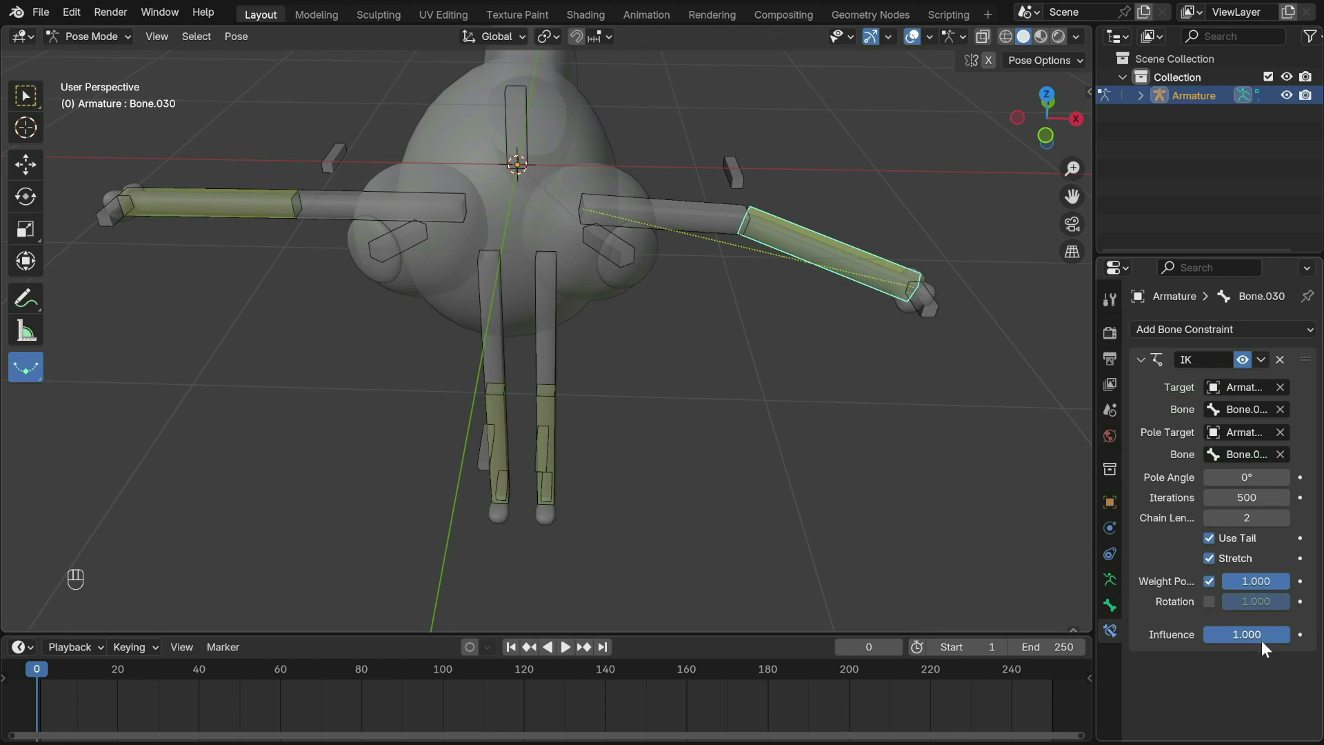
pyautogui.moveTo(1261, 640); pyautogui.dragTo(1202, 634)
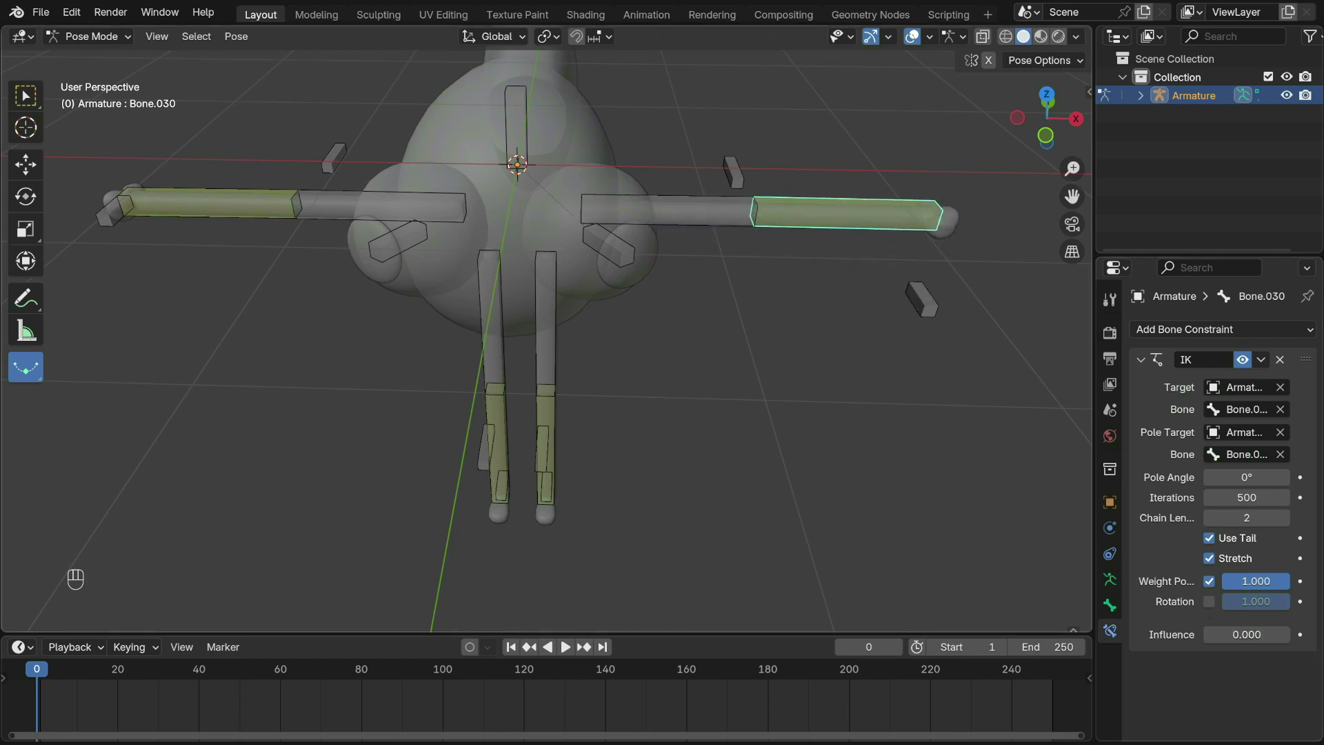
# Step: Try posing the positive X arm with forward kinematics by rotating its forearm and upper-arm bones
pyautogui.press('r')
pyautogui.click(731, 234)
pyautogui.click(714, 228)
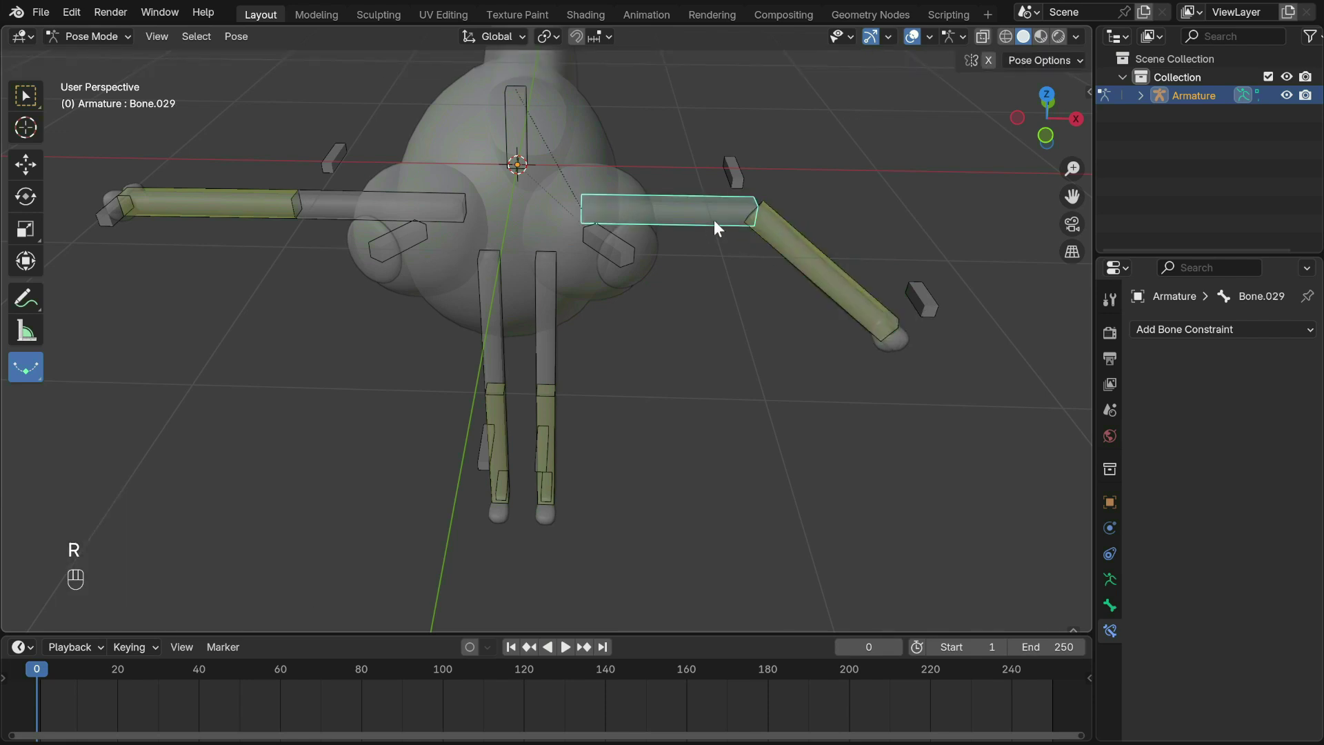
pyautogui.press('r')
pyautogui.click(705, 354)
pyautogui.click(718, 374)
pyautogui.press('r')
pyautogui.click(785, 252)
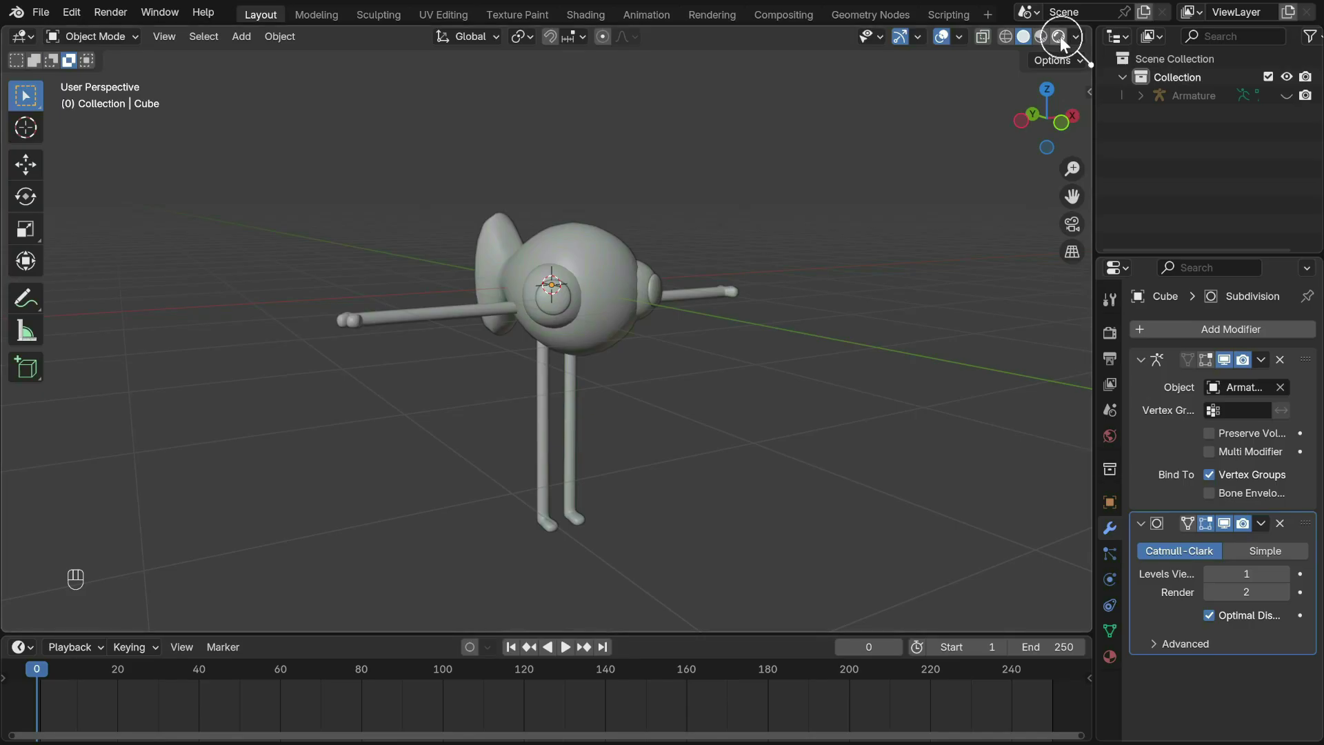
# Step: Switch the viewport to Rendered shading and turn the enlarged timeline area into a Shader Editor
pyautogui.click(1061, 36)
pyautogui.moveTo(456, 633); pyautogui.dragTo(449, 611)
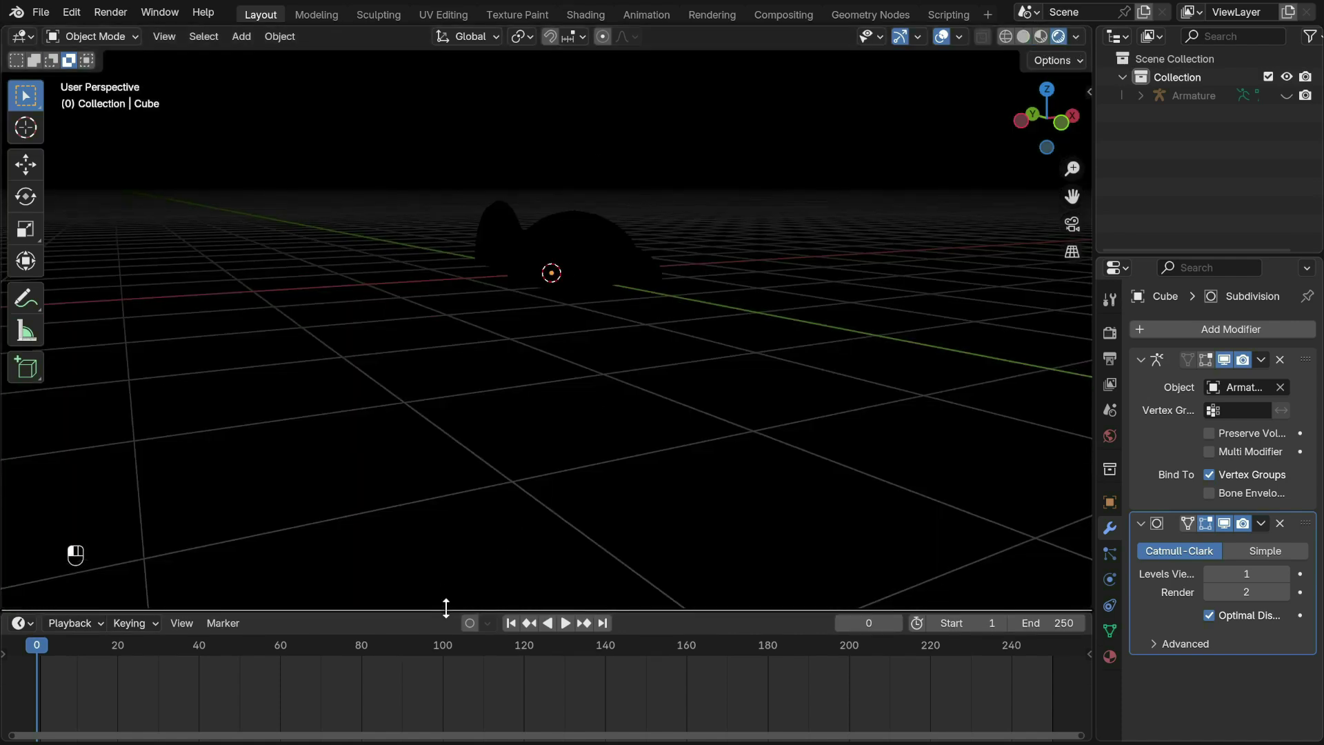
pyautogui.click(27, 624)
pyautogui.click(74, 539)
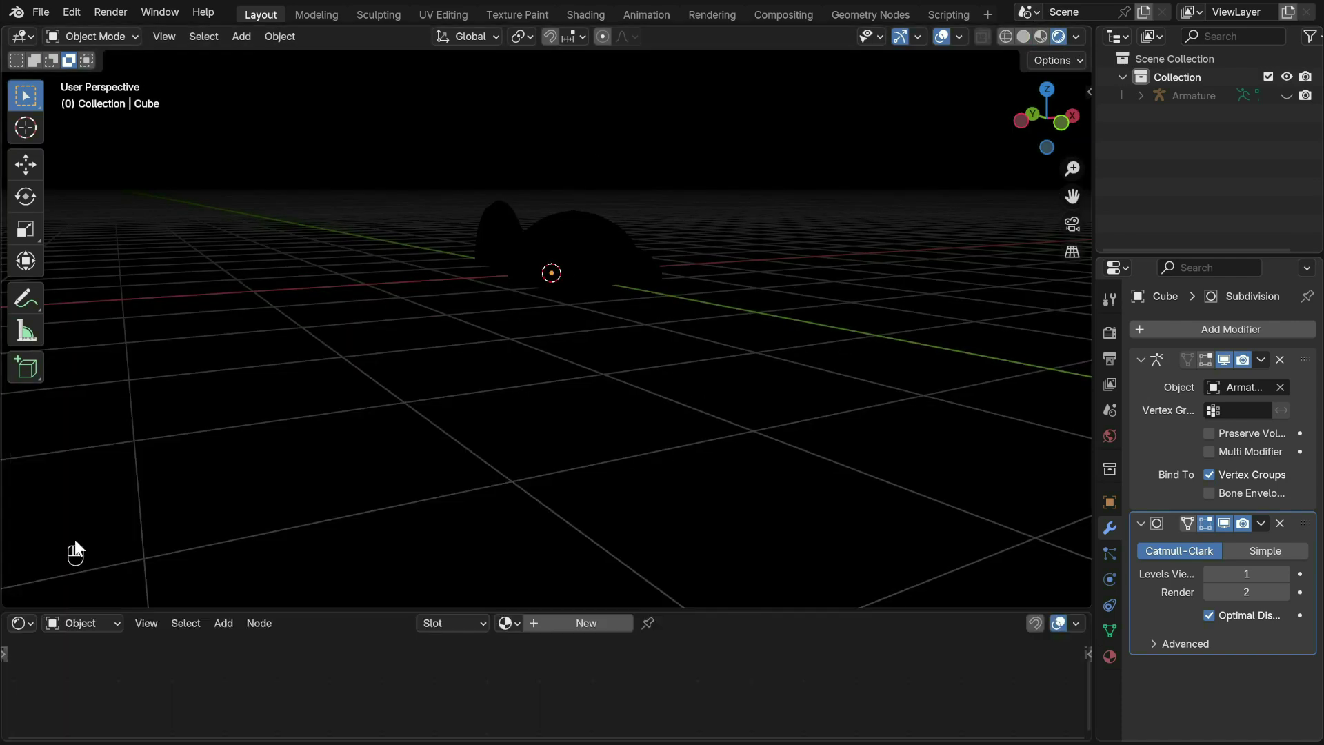
# Step: Create a new world shader and set its background to a pale yellow-beige colour
pyautogui.click(103, 623)
pyautogui.click(97, 688)
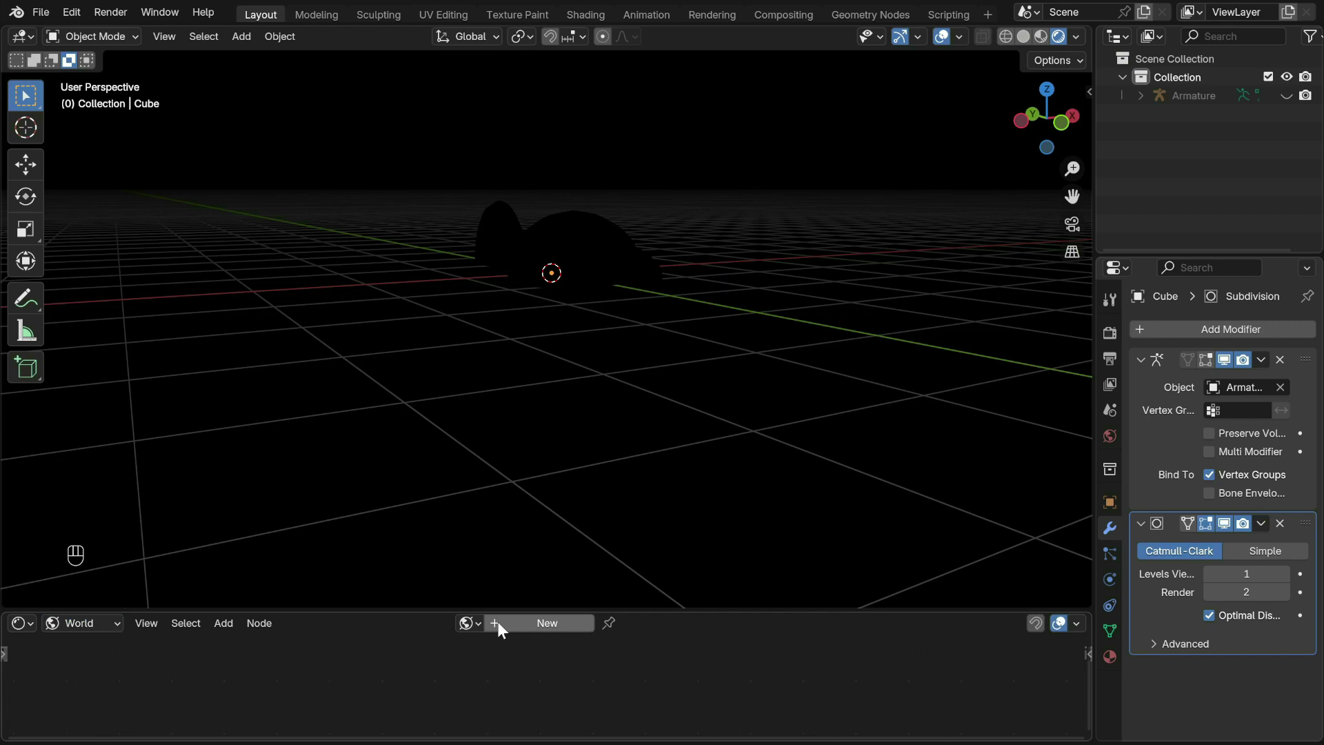
pyautogui.click(498, 623)
pyautogui.moveTo(333, 651); pyautogui.dragTo(396, 669, button='middle')
pyautogui.click(396, 676)
pyautogui.moveTo(474, 568); pyautogui.dragTo(474, 512)
pyautogui.moveTo(424, 549); pyautogui.dragTo(409, 559)
# Step: Return the Shader Editor to object shading and create a material named Body for the creature's mesh
pyautogui.click(79, 623)
pyautogui.click(85, 669)
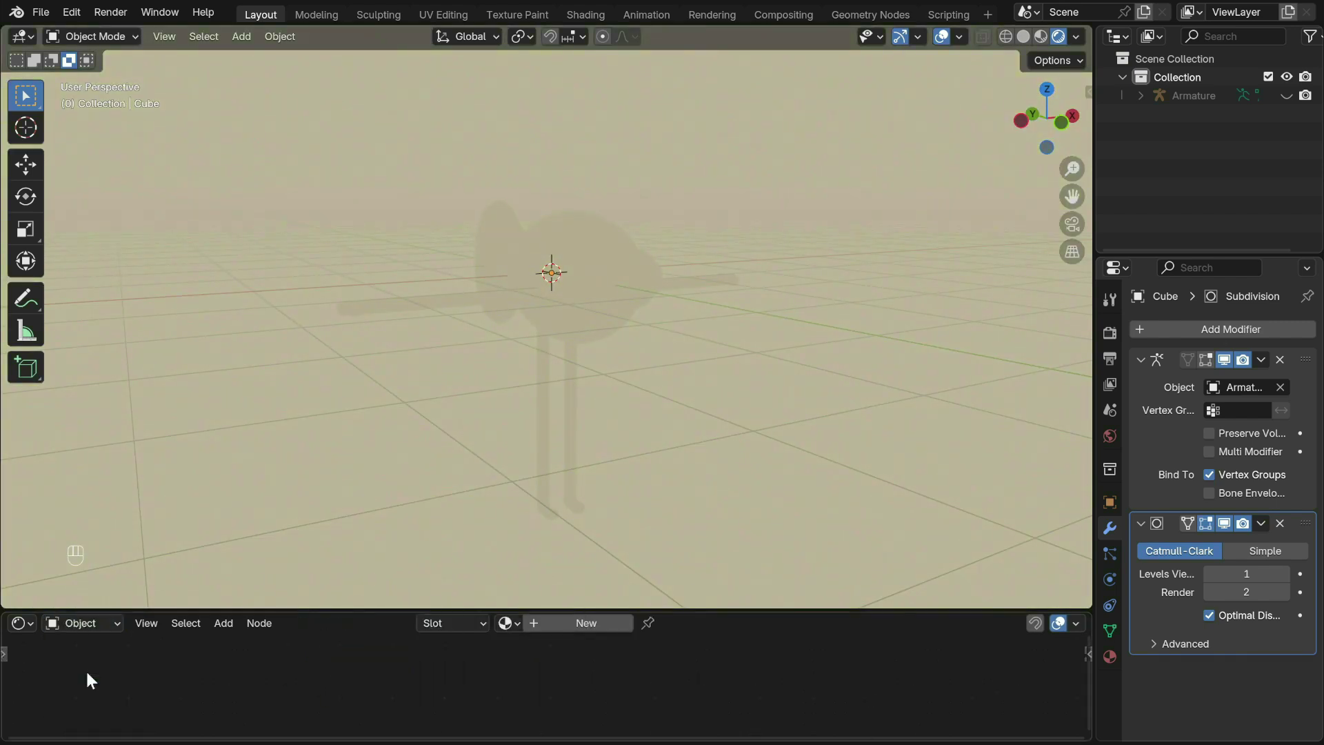
pyautogui.click(556, 621)
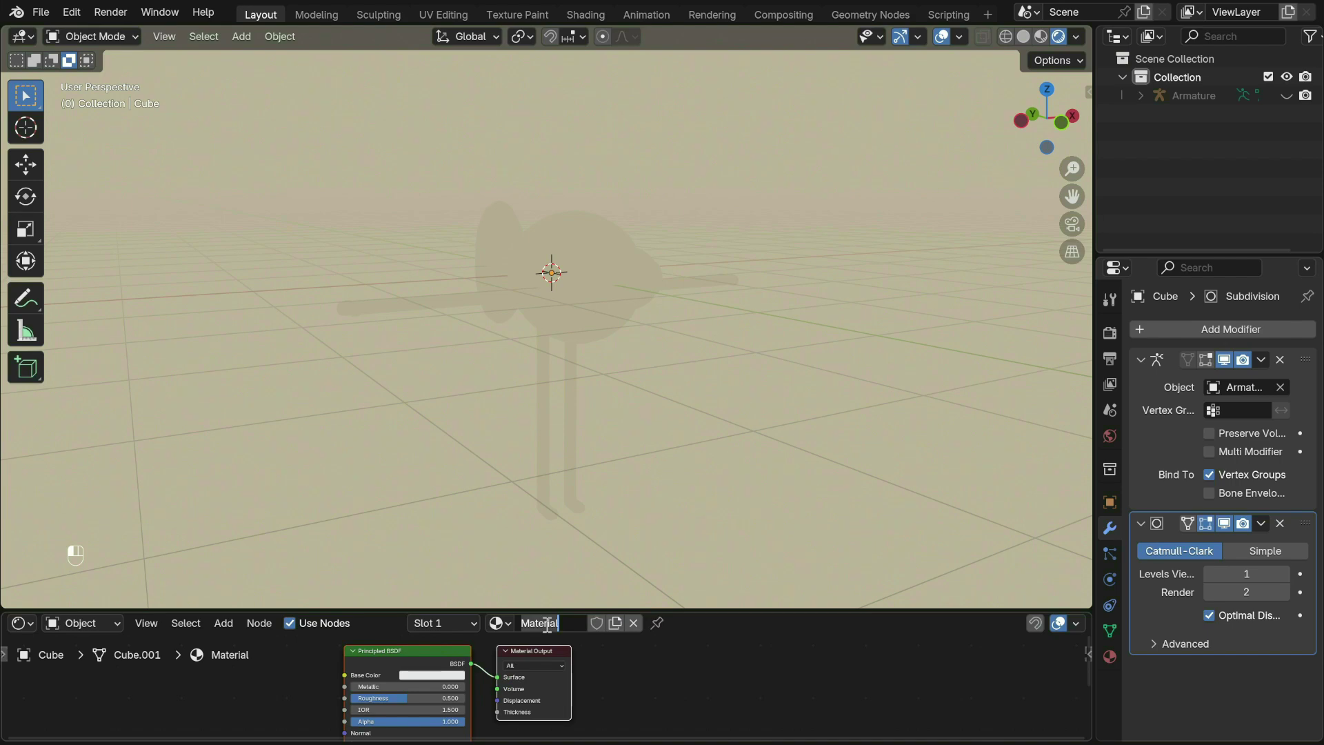
pyautogui.write('Body')
pyautogui.press('Return')
# Step: Insert a Shader to RGB node between the Principled BSDF and the Material Output
pyautogui.hotkey('shift', 'a')
pyautogui.write('c')
pyautogui.click(672, 587)
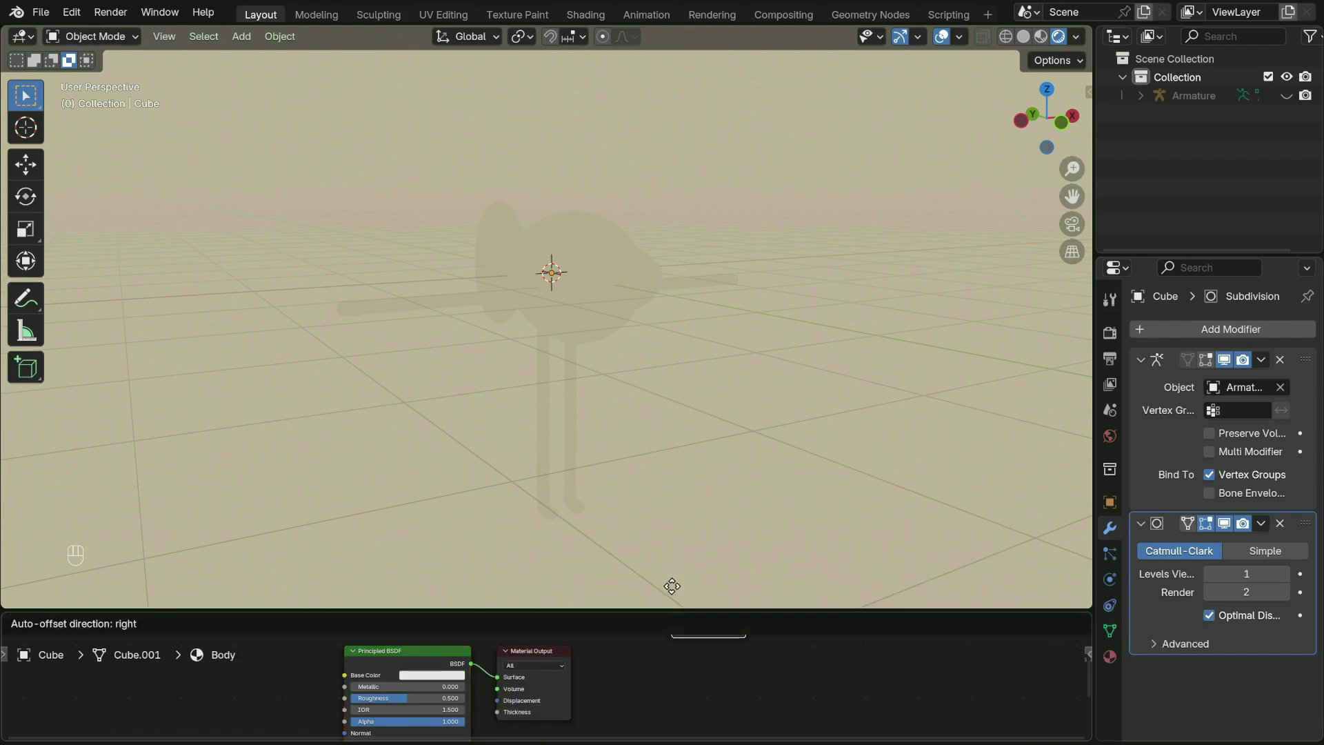
pyautogui.click(476, 659)
# Step: Insert a Color Ramp node between the Shader to RGB node and the Material Output
pyautogui.hotkey('shift', 'a')
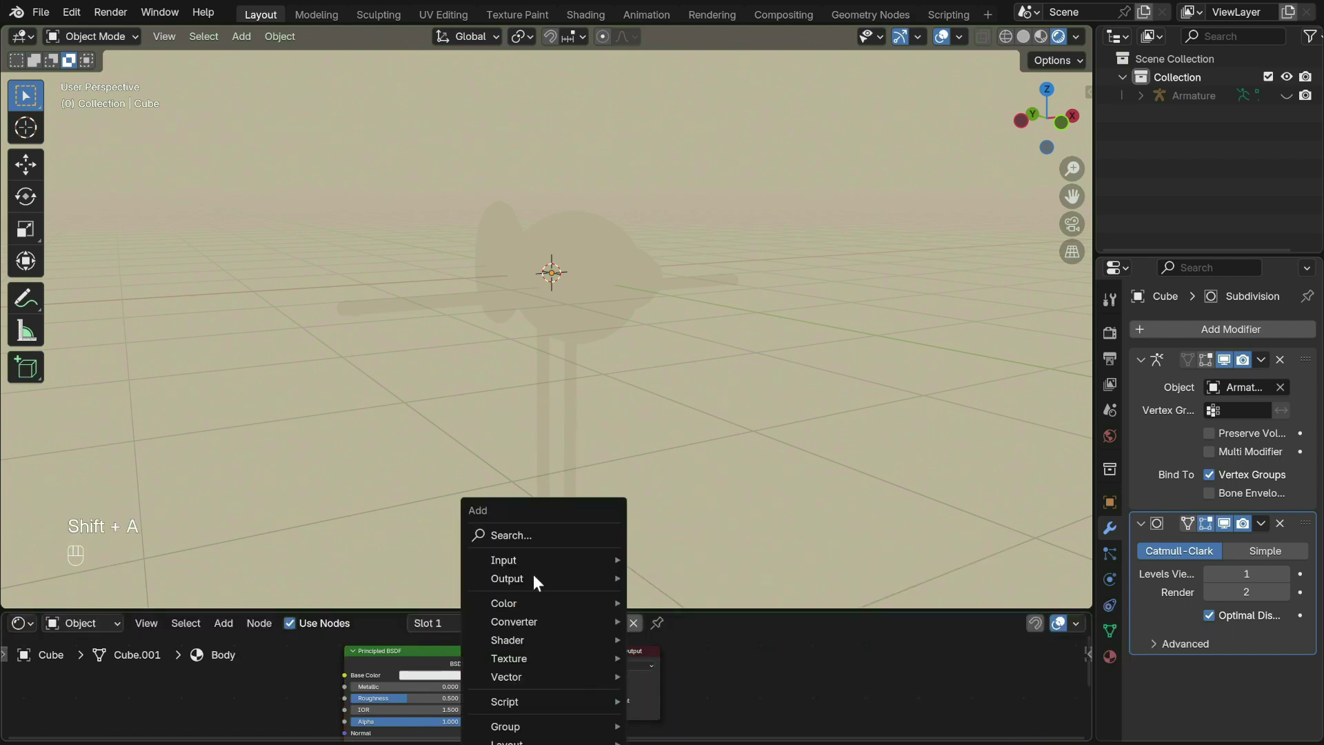
pyautogui.click(512, 535)
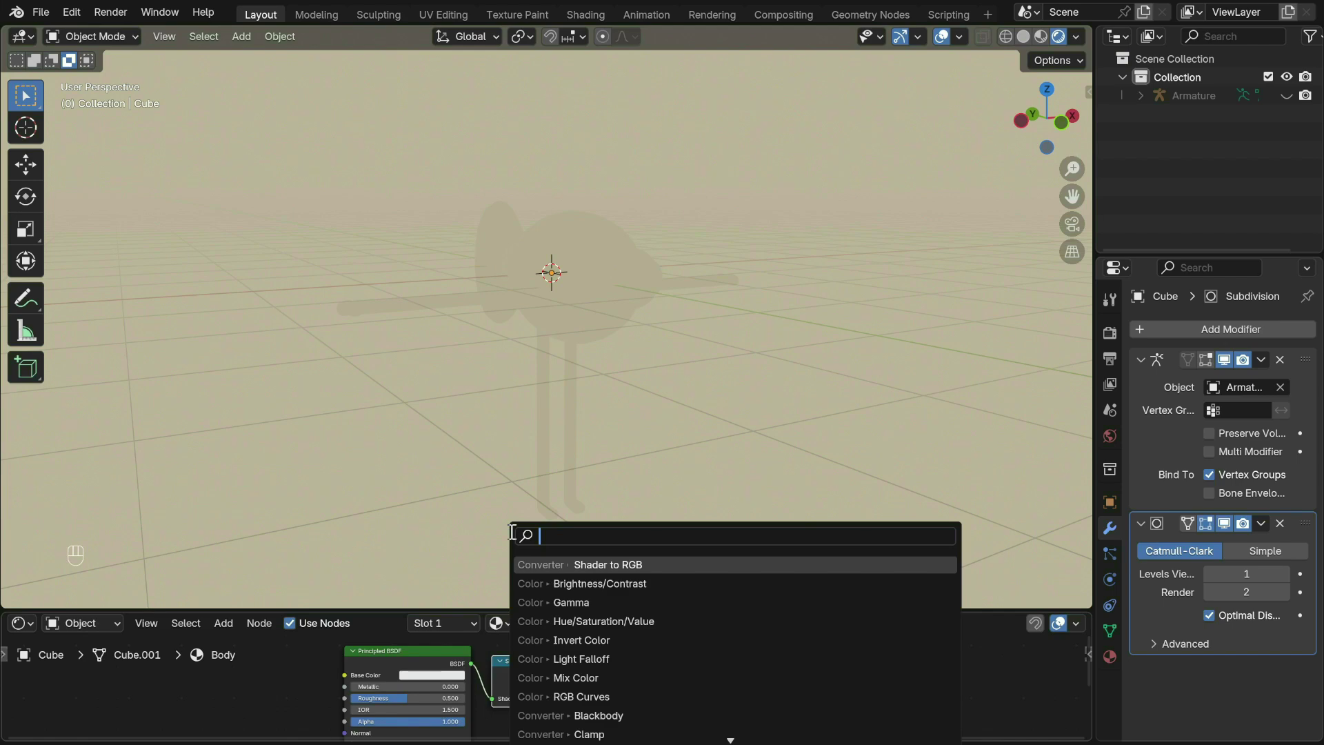
pyautogui.write('ramp')
pyautogui.press('Return')
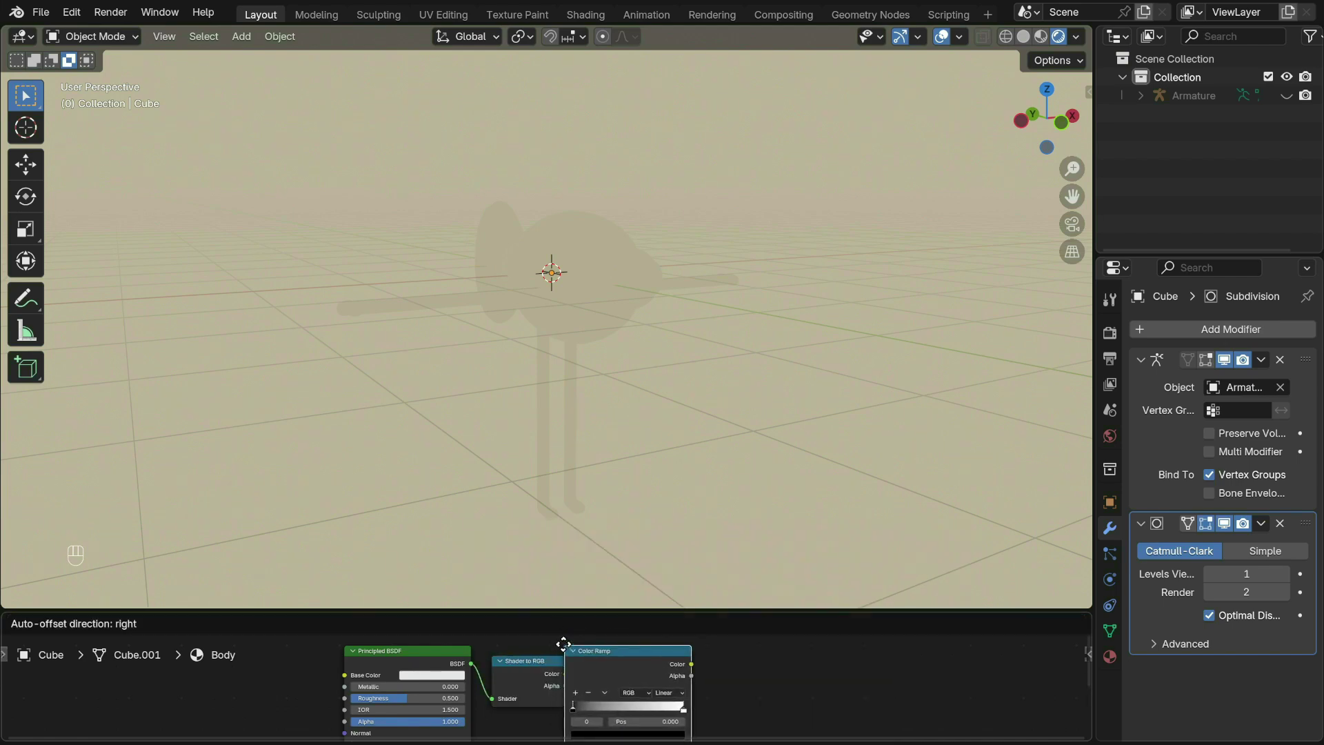
pyautogui.click(564, 644)
# Step: Enlarge the Shader Editor area and set the Color Ramp's interpolation to Constant
pyautogui.moveTo(709, 610); pyautogui.dragTo(690, 436)
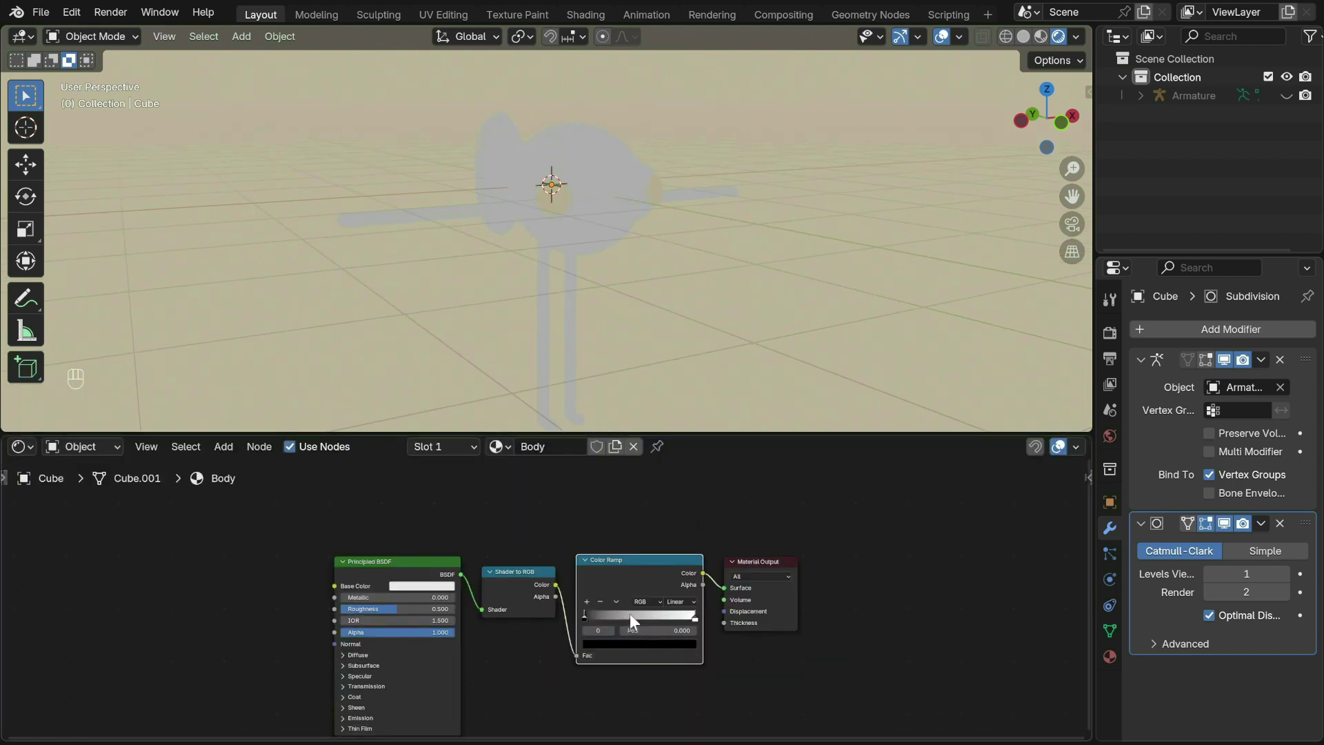
pyautogui.click(676, 602)
pyautogui.click(690, 672)
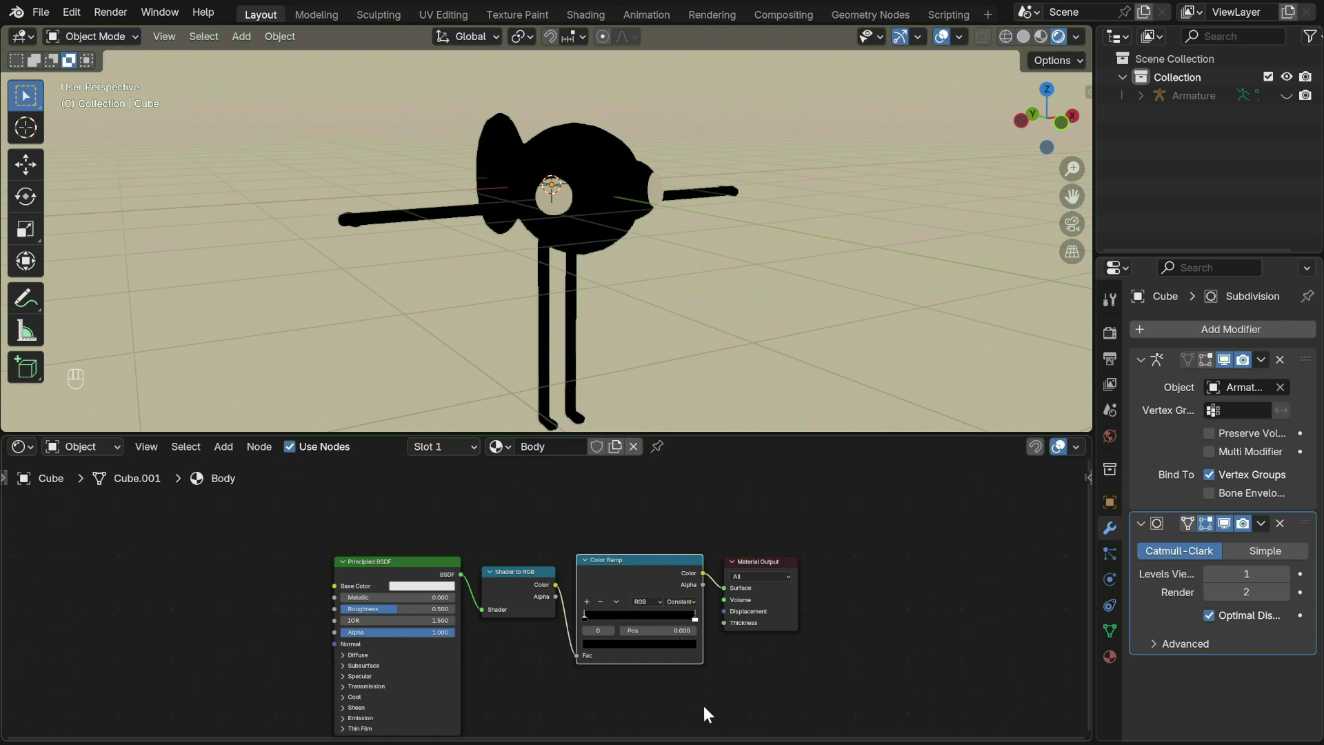
# Step: Set the first stop of the Body material's Color Ramp to orange
pyautogui.click(633, 643)
pyautogui.moveTo(678, 491); pyautogui.dragTo(678, 475)
pyautogui.moveTo(617, 531); pyautogui.dragTo(607, 546)
pyautogui.click(634, 643)
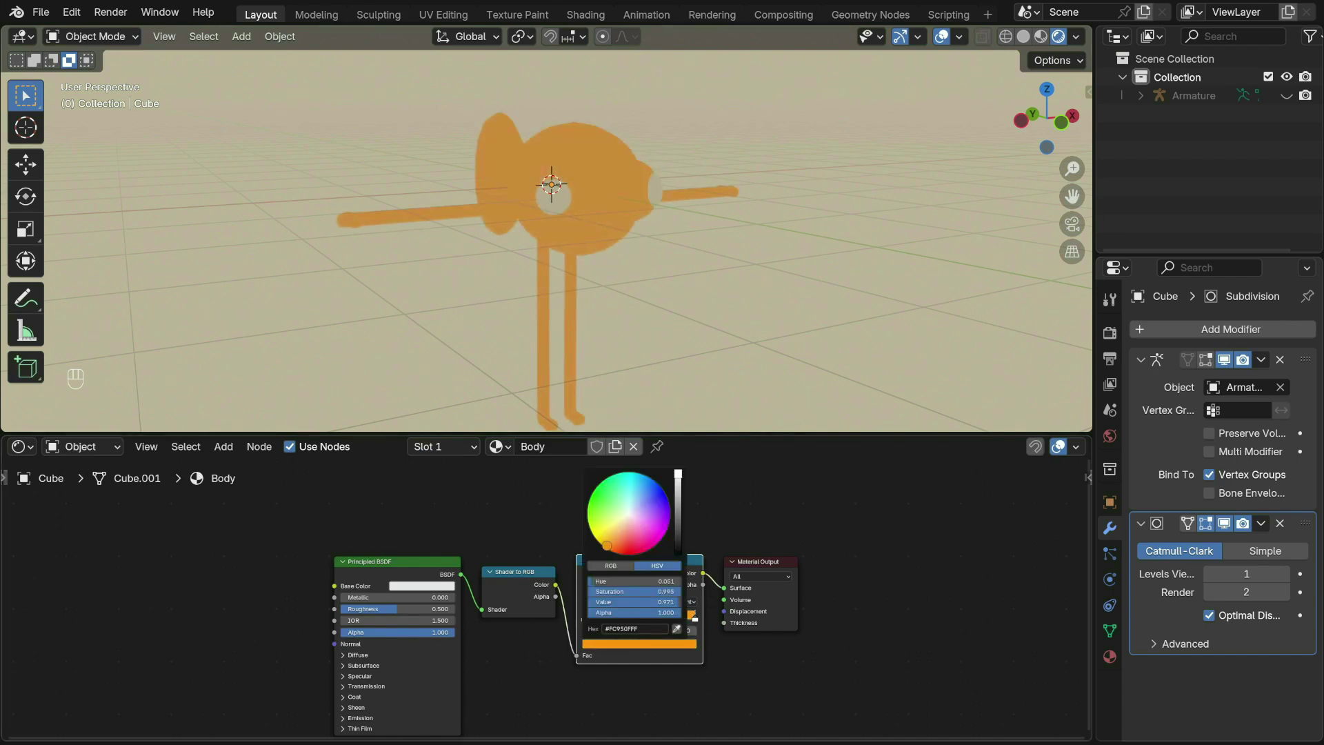
pyautogui.click(616, 240)
# Step: Add a second material slot to the creature's mesh holding an independent copy of Body named Eyes
pyautogui.click(1110, 656)
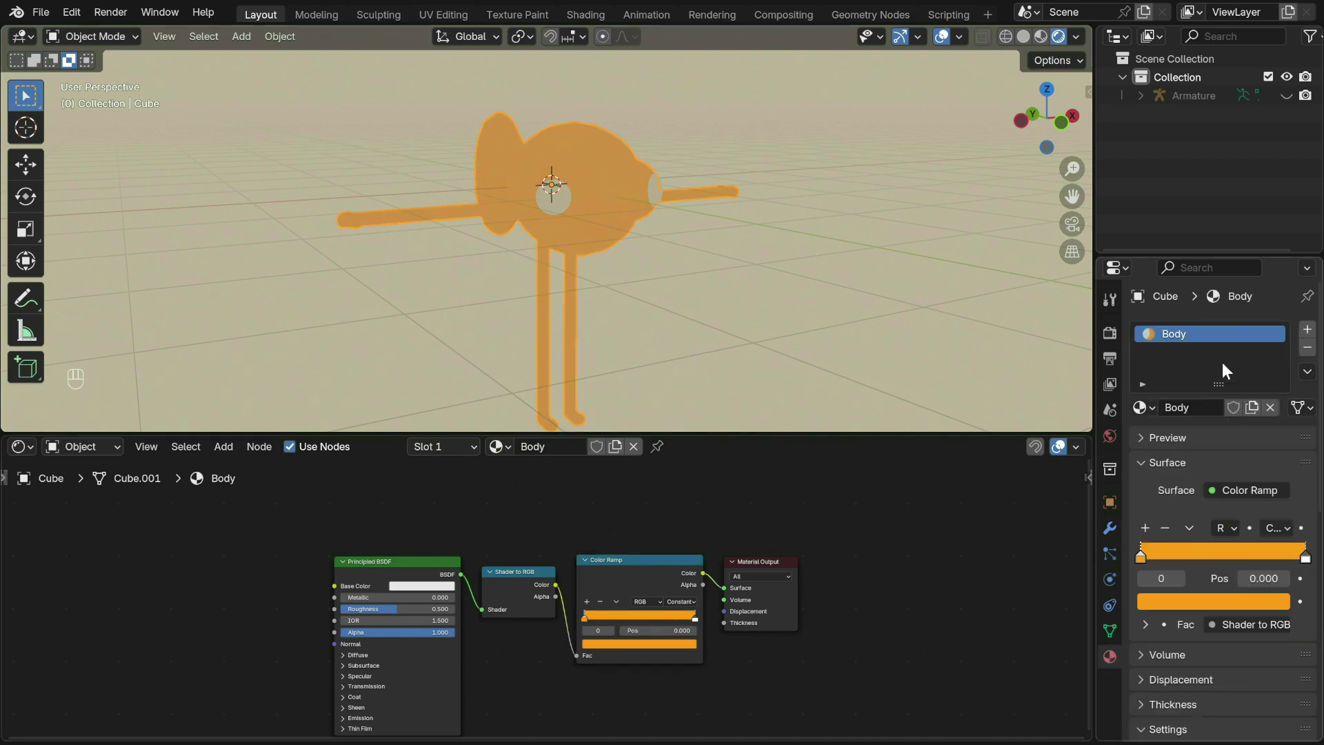
pyautogui.click(1307, 329)
pyautogui.hotkey('ctrl', 'c')
pyautogui.hotkey('ctrl', 'v')
pyautogui.click(1150, 445)
pyautogui.click(1099, 476)
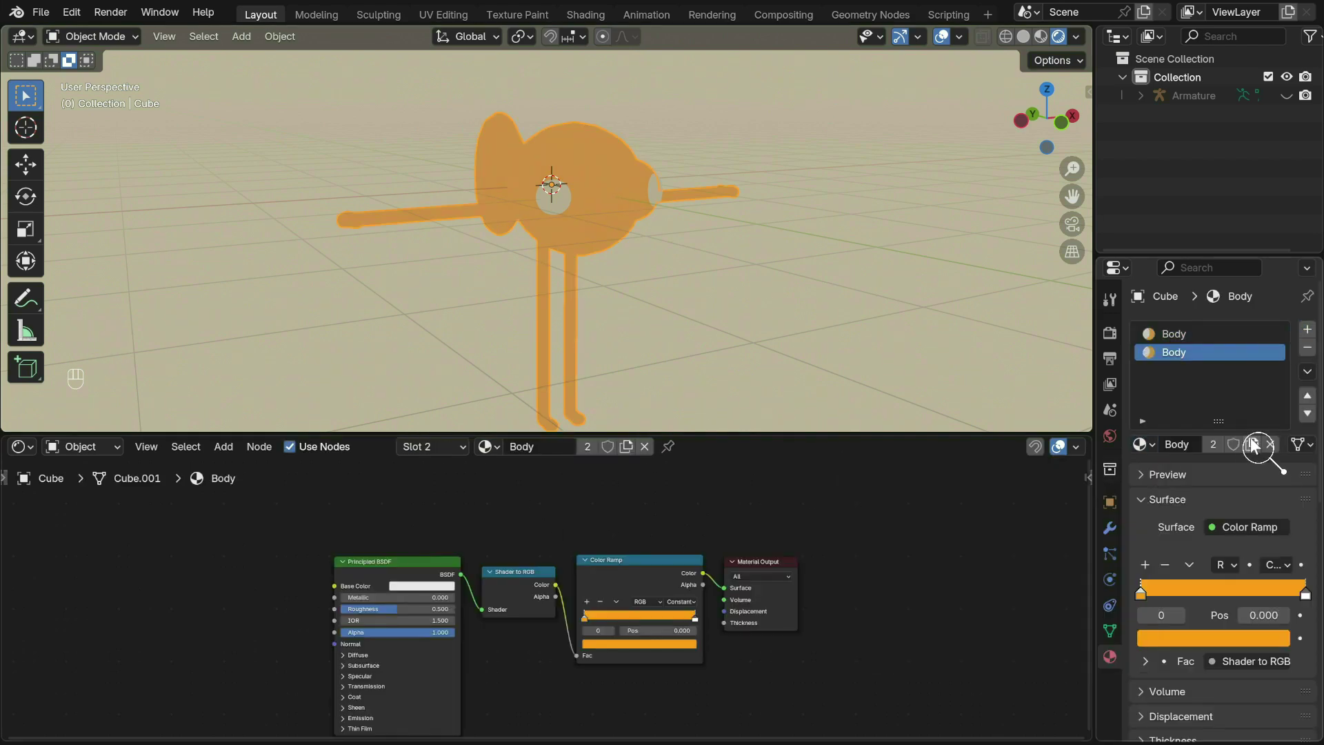
pyautogui.click(1252, 443)
pyautogui.write('Eyes')
pyautogui.press('Return')
# Step: Set the Eyes material's Color Ramp stop to black and give that material to the pupils object
pyautogui.click(1204, 638)
pyautogui.moveTo(1275, 342); pyautogui.dragTo(1276, 481)
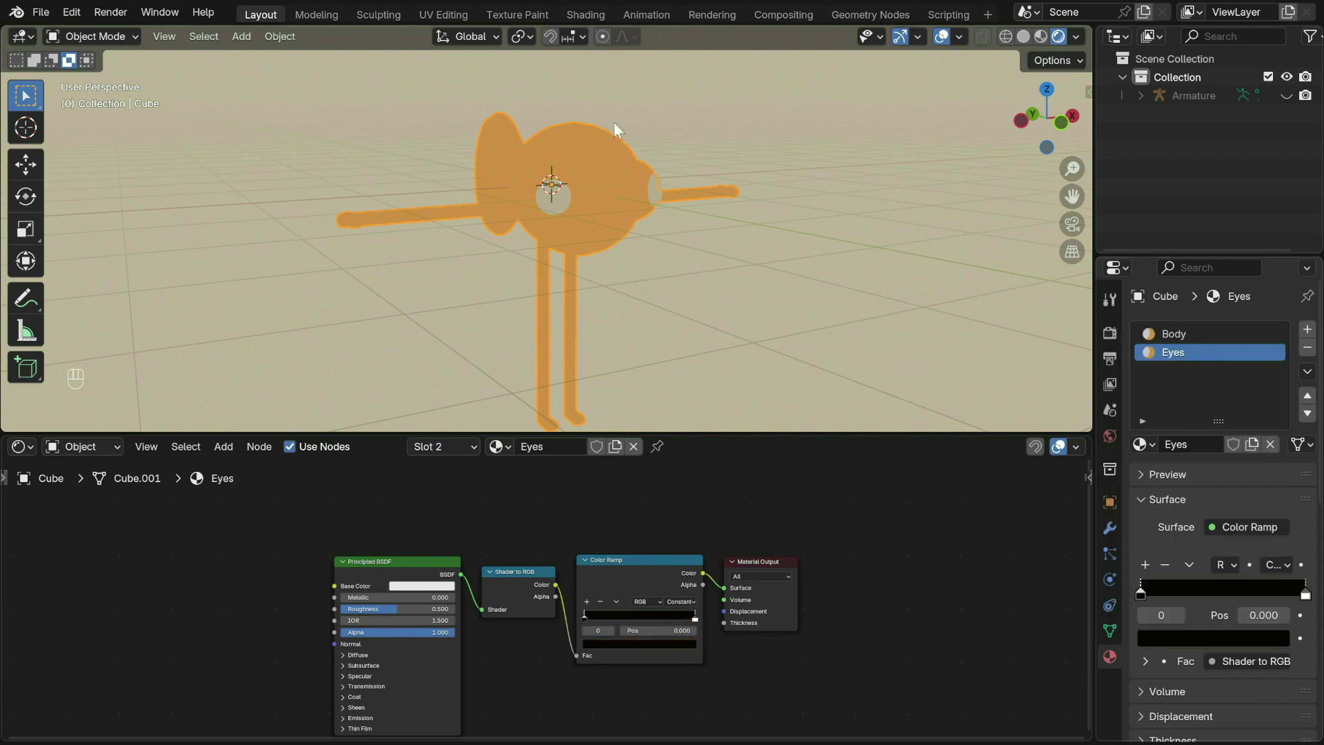
pyautogui.click(563, 204)
pyautogui.click(1143, 407)
pyautogui.click(1038, 452)
# Step: Enter Edit Mode on the creature's body mesh and select the linked geometry of both eyeballs
pyautogui.moveTo(924, 211); pyautogui.dragTo(841, 214, button='middle')
pyautogui.click(514, 218)
pyautogui.press('Tab')
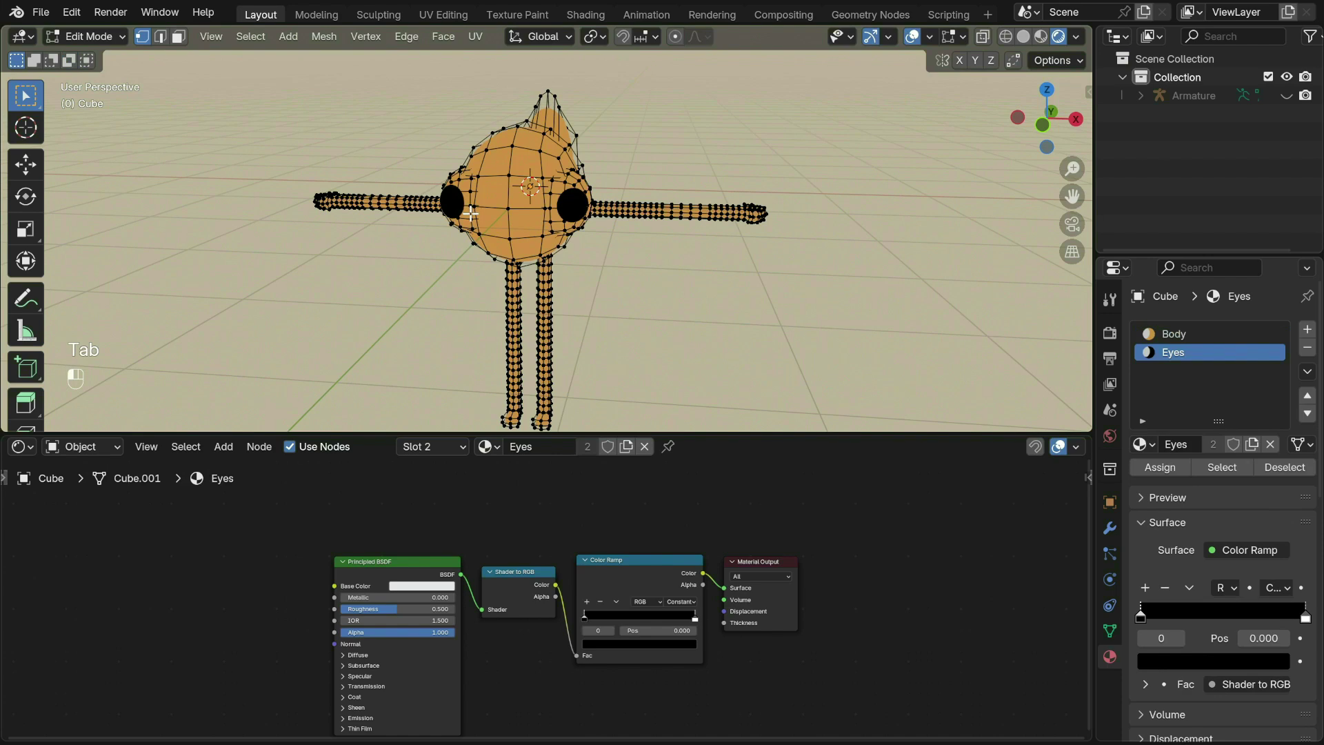
pyautogui.press('l')
pyautogui.press('l')
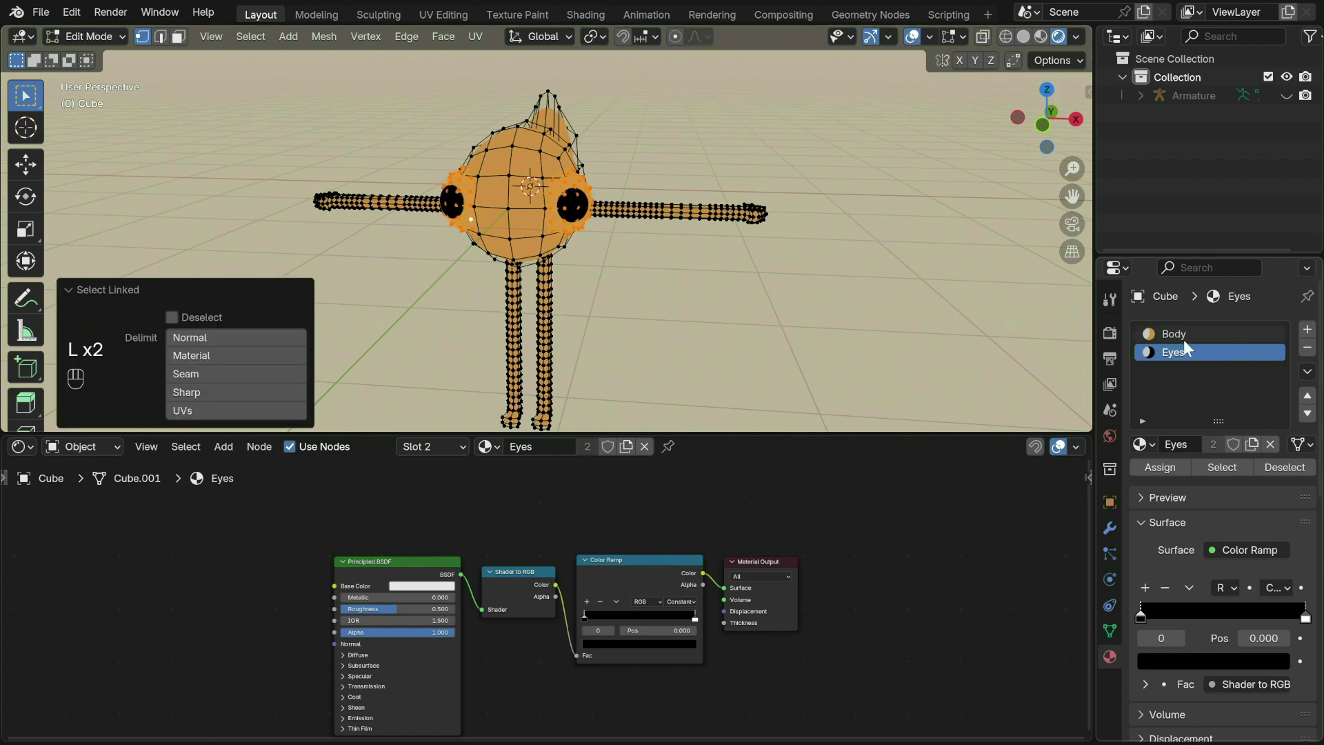
# Step: Add a third material slot to the body mesh with an independent copy of the black Eyes material
pyautogui.click(1307, 330)
pyautogui.click(1143, 444)
pyautogui.click(897, 487)
pyautogui.click(1223, 445)
# Step: Rename the second slot's material Pupils and the third slot's material Eyes
pyautogui.click(1195, 352)
pyautogui.doubleClick(1185, 444)
pyautogui.write('Pupil')
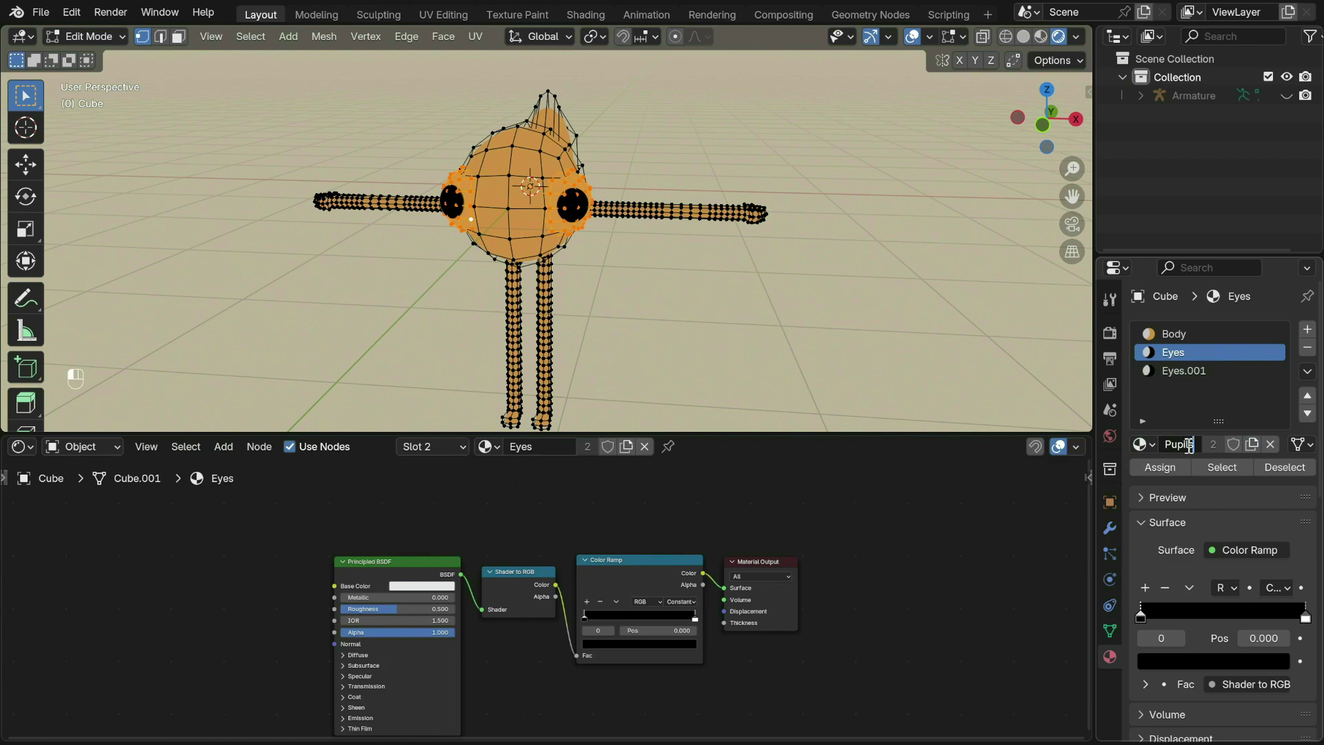
pyautogui.write('s')
pyautogui.press('Return')
pyautogui.click(1167, 371)
pyautogui.press('BackSpace')
pyautogui.press('BackSpace')
pyautogui.press('BackSpace')
pyautogui.press('BackSpace')
pyautogui.press('Return')
# Step: Set the Eyes material's Color Ramp stop to white, assign it to the selected eyeballs and return to Object Mode
pyautogui.click(1214, 661)
pyautogui.moveTo(1276, 508); pyautogui.dragTo(1275, 362)
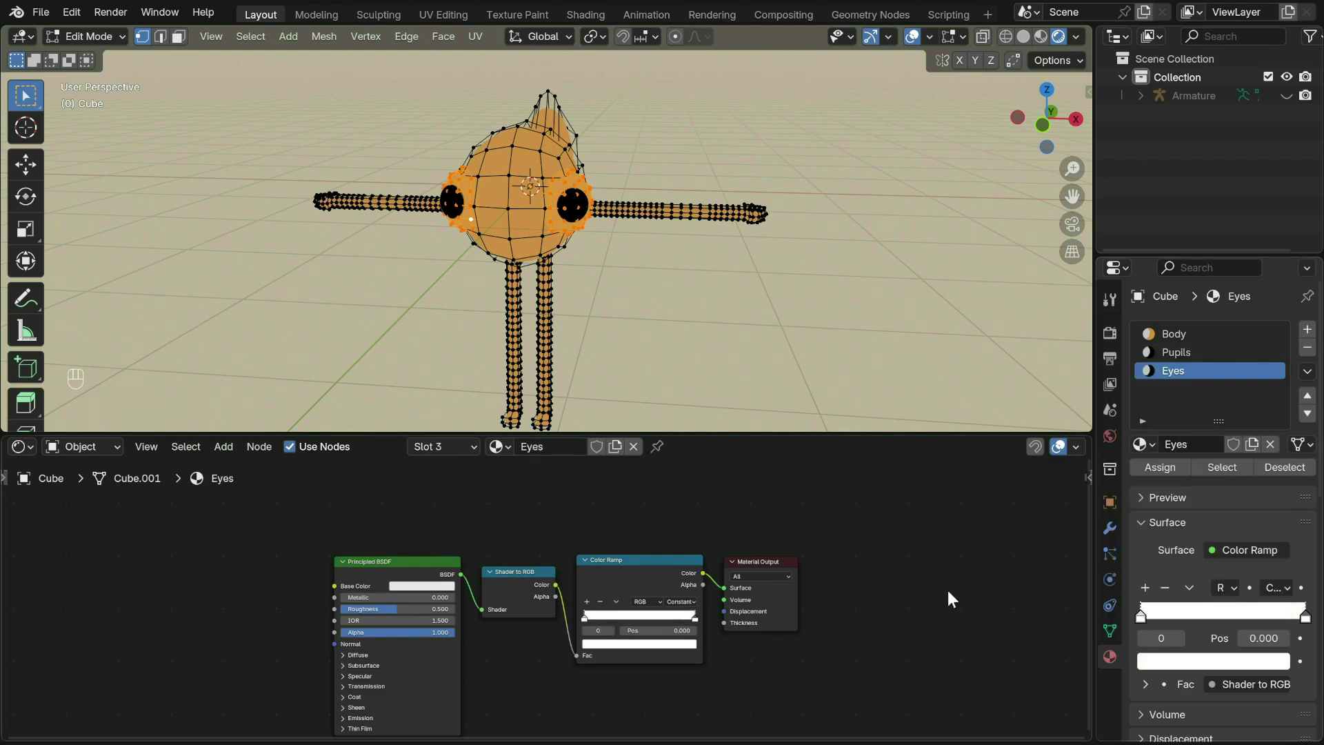
pyautogui.click(1165, 469)
pyautogui.press('Tab')
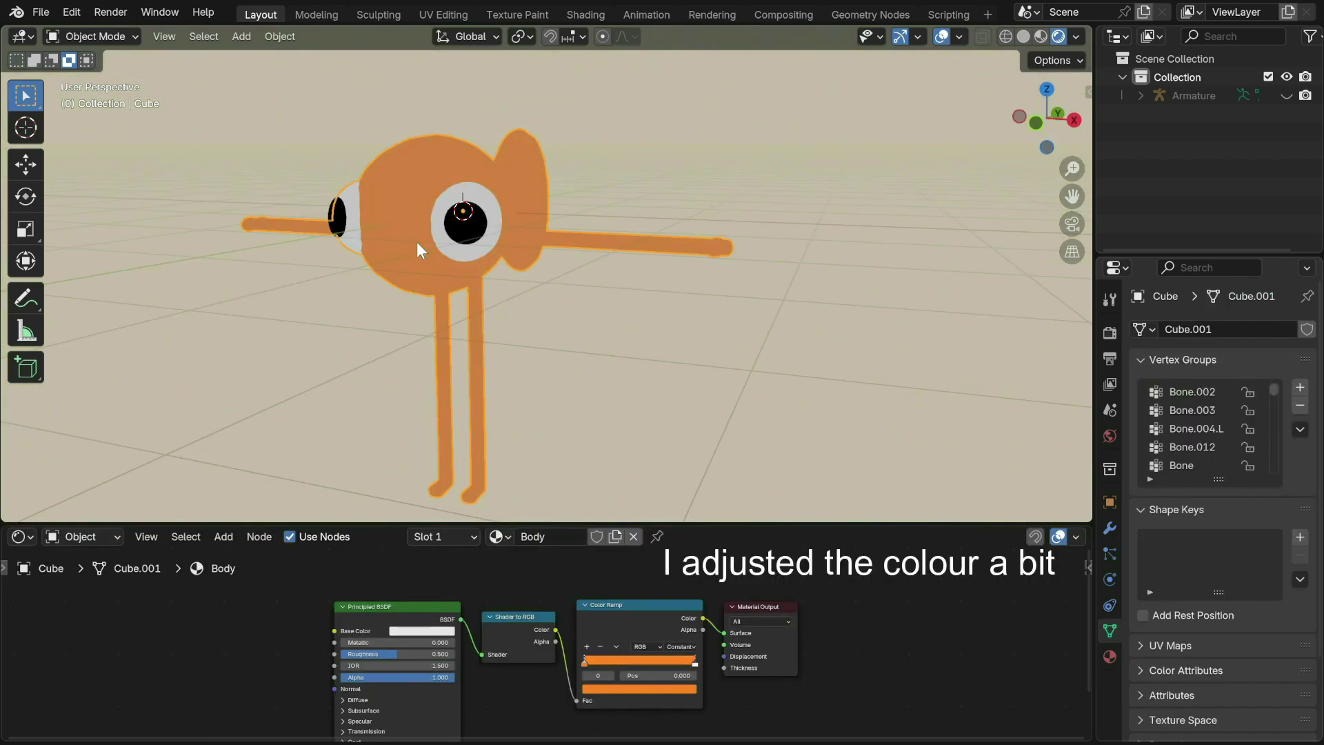
# Step: Add an Object Line Art Grease Pencil object for the creature's body and show its modifier settings
pyautogui.hotkey('shift', 'a')
pyautogui.moveTo(418, 245)
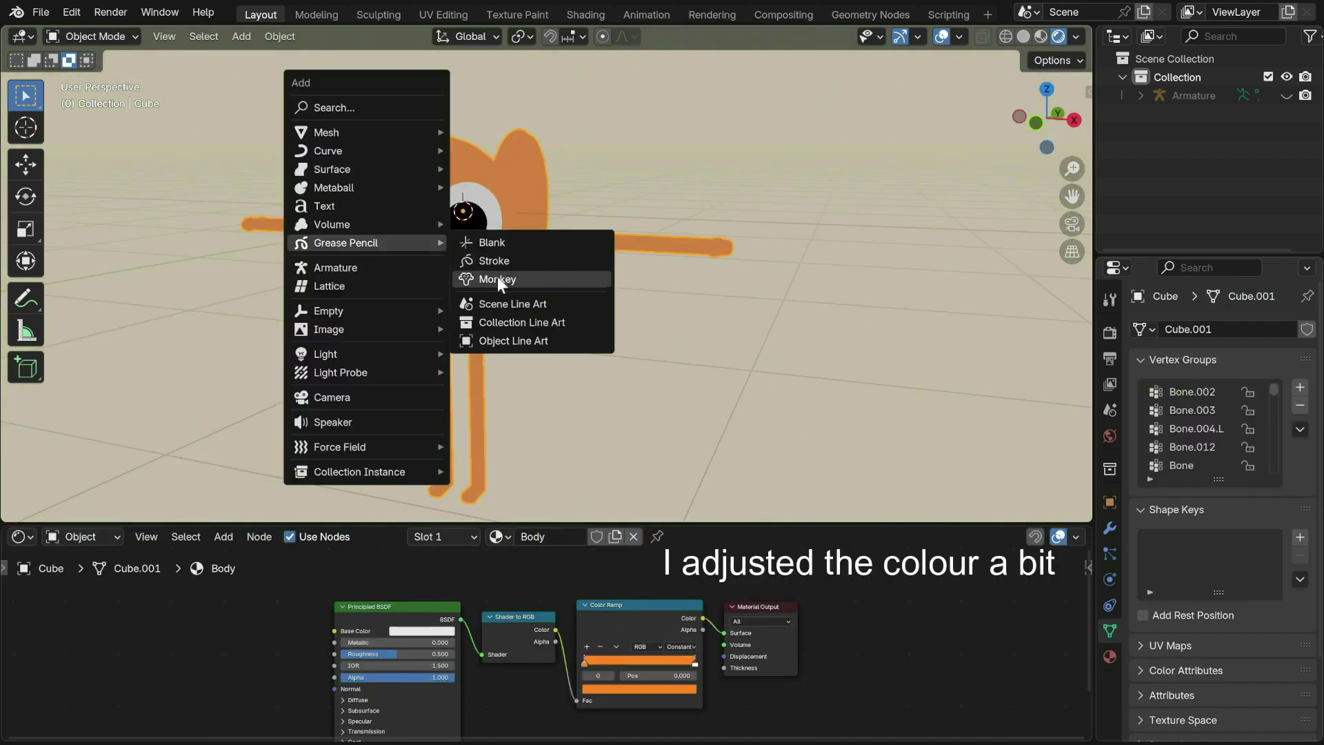
pyautogui.click(514, 341)
pyautogui.click(1106, 531)
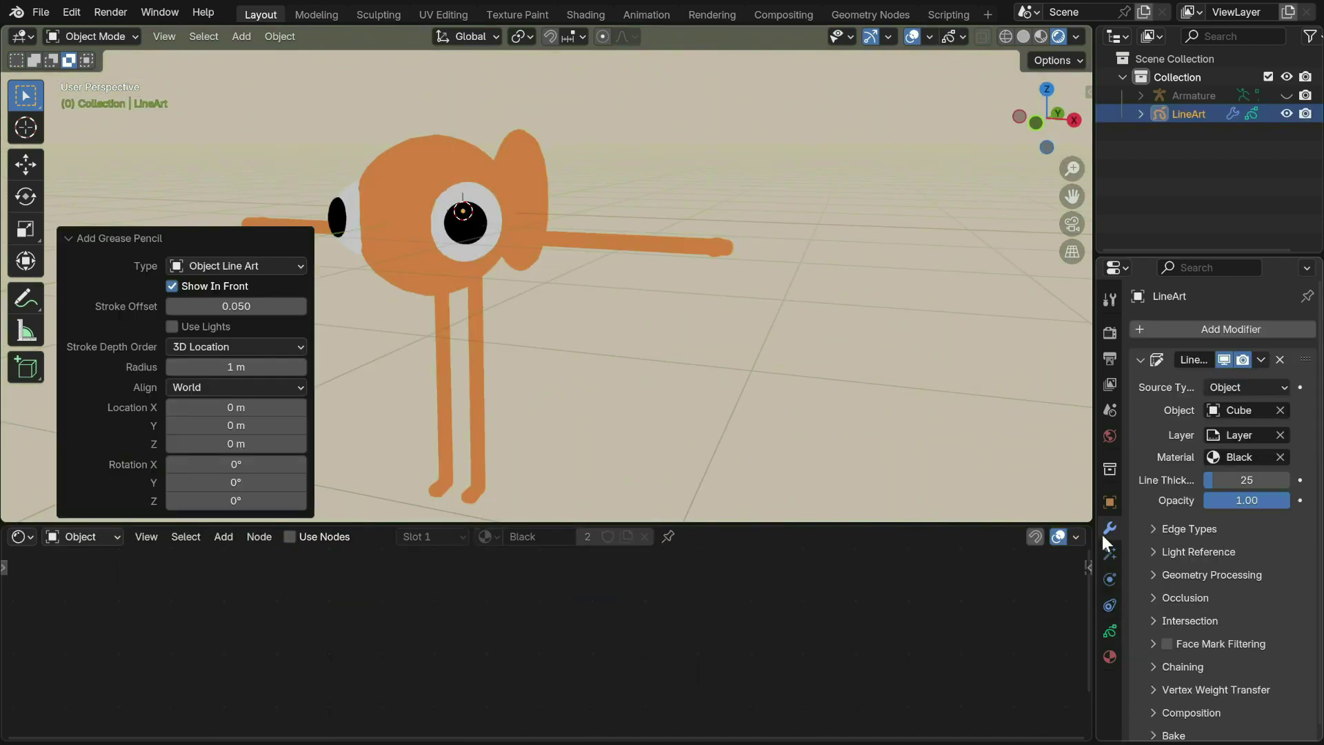
pyautogui.scroll(-1, 1228, 503)
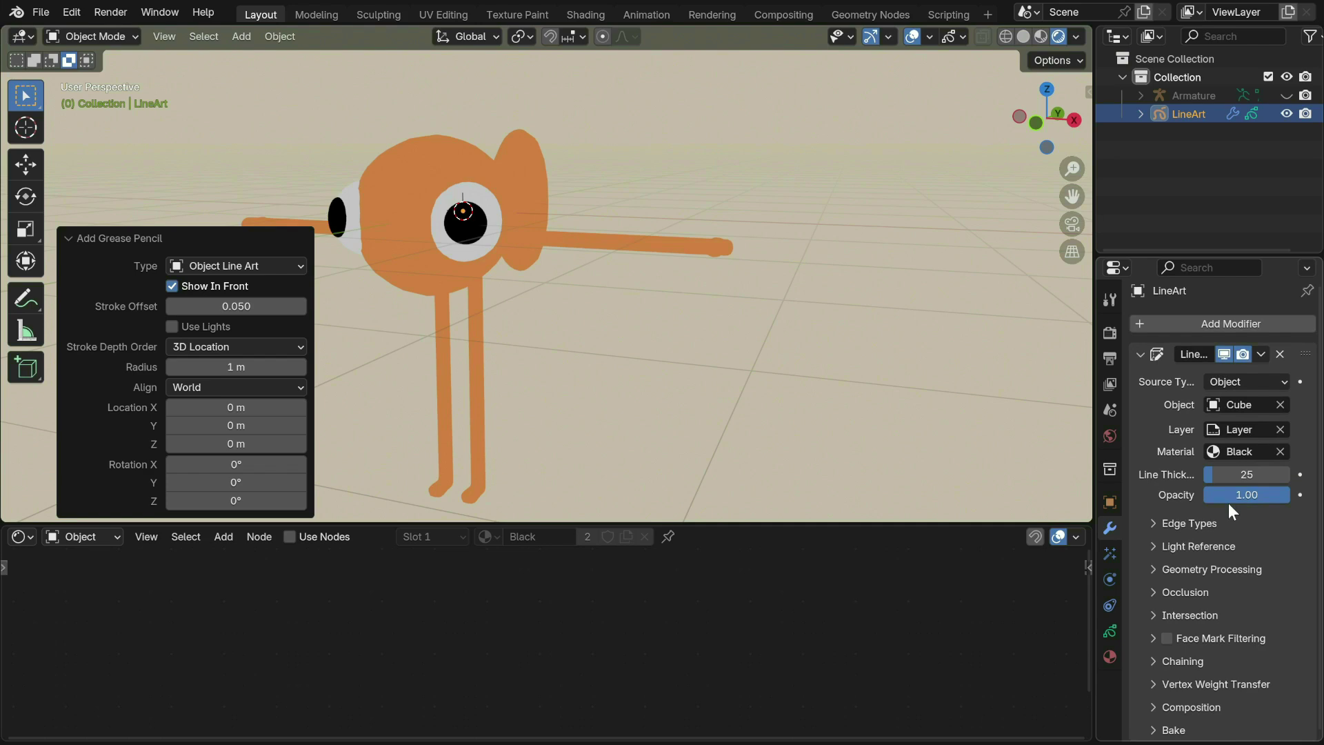
# Step: Add a camera to the scene
pyautogui.hotkey('shift', 'a')
pyautogui.moveTo(497, 222)
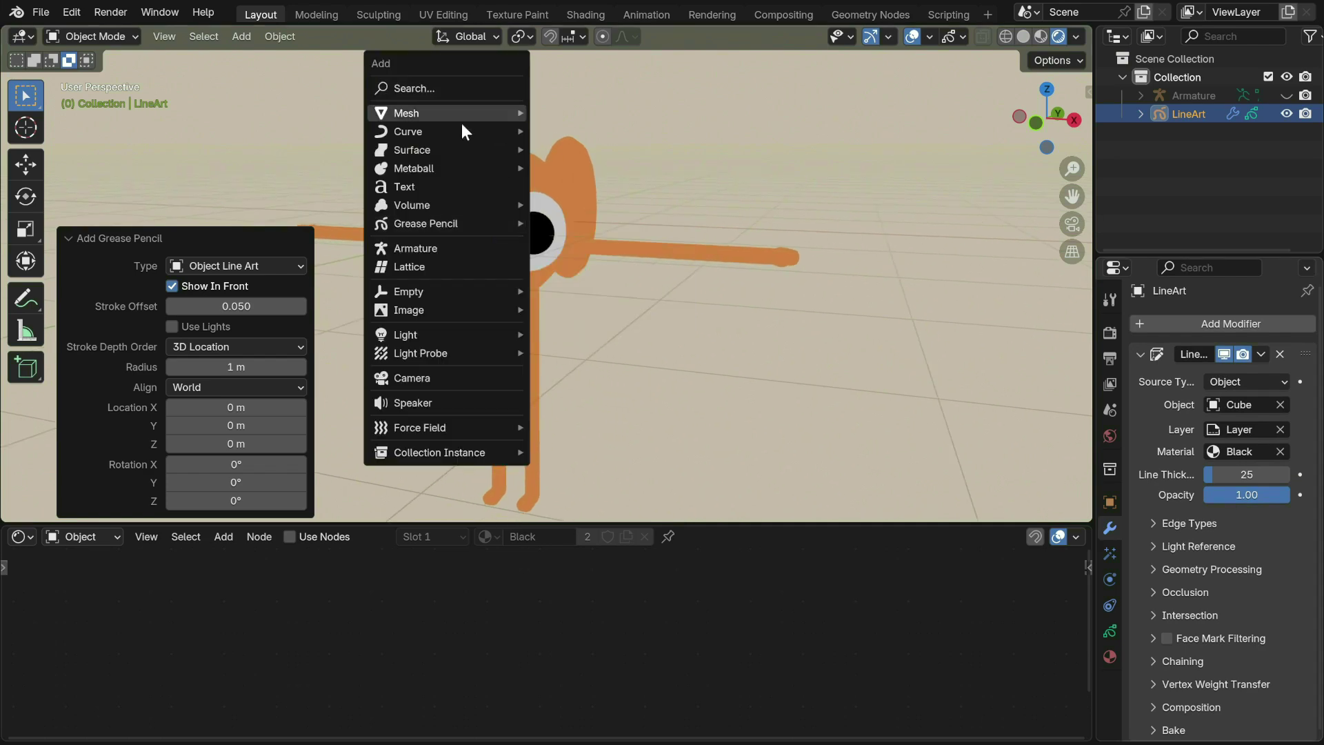
pyautogui.moveTo(453, 331)
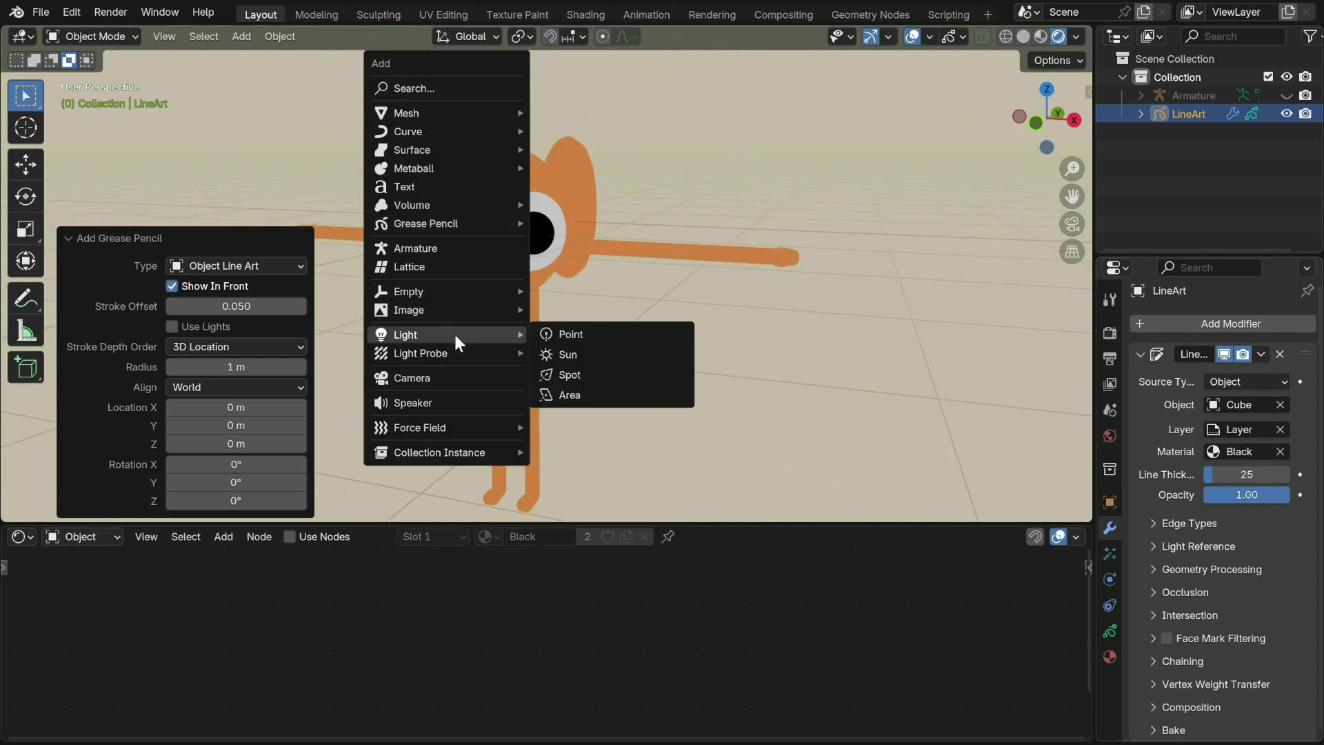
pyautogui.click(452, 376)
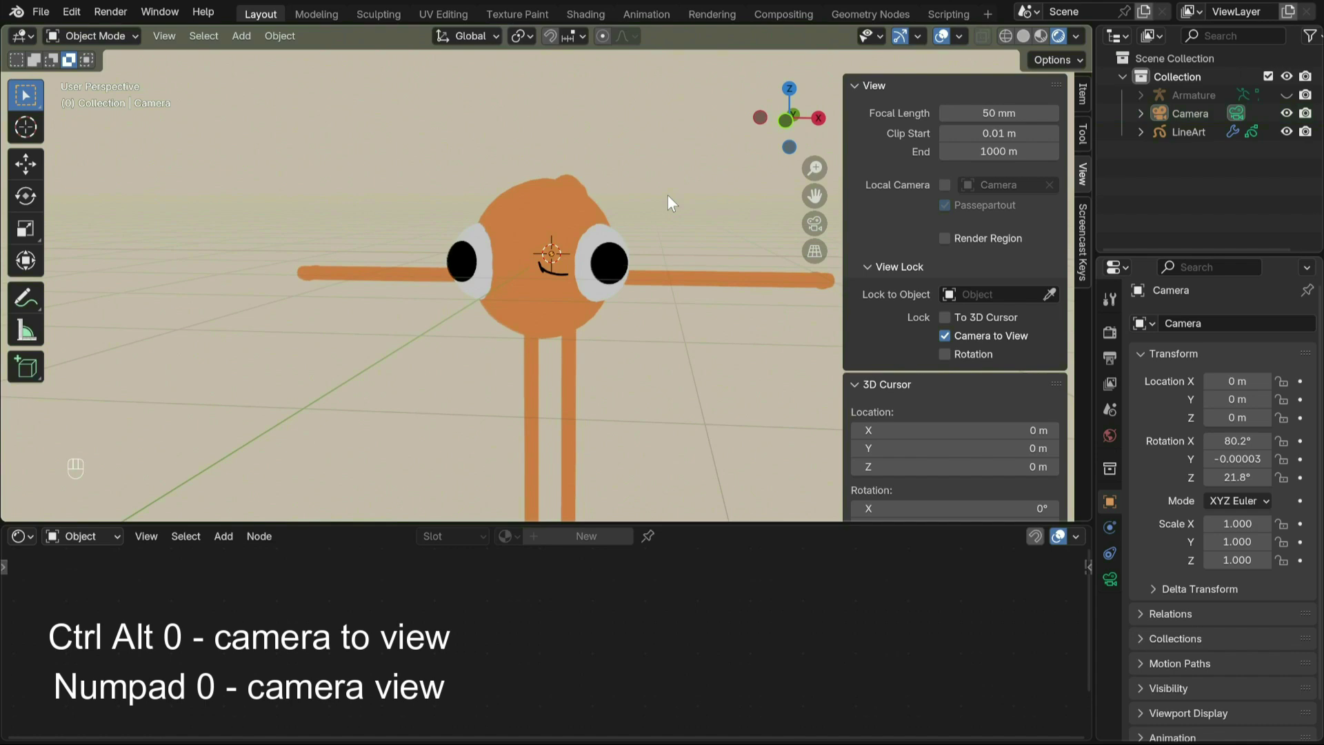
# Step: Align the camera to the current view and orbit it around the creature with Camera to View enabled
pyautogui.press('ctrl+alt+KP_0')
pyautogui.moveTo(667, 194); pyautogui.dragTo(495, 226, button='middle')
pyautogui.scroll(-5, 495, 226)
pyautogui.keyDown('ctrl'); pyautogui.scroll(-10, 495, 226); pyautogui.keyUp('ctrl')
pyautogui.keyDown('ctrl'); pyautogui.scroll(-5, 497, 227); pyautogui.keyUp('ctrl')
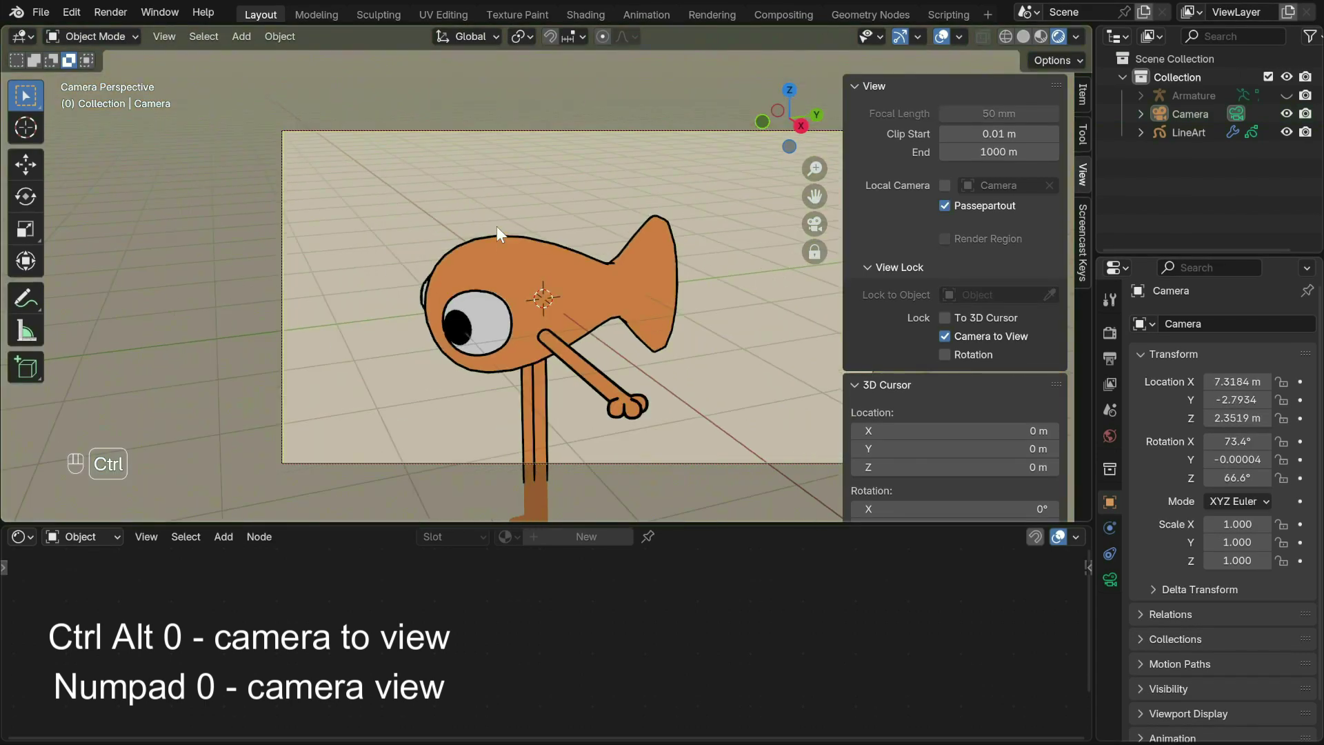
pyautogui.hscroll(-10, 497, 227)
pyautogui.hscroll(-20, 496, 226)
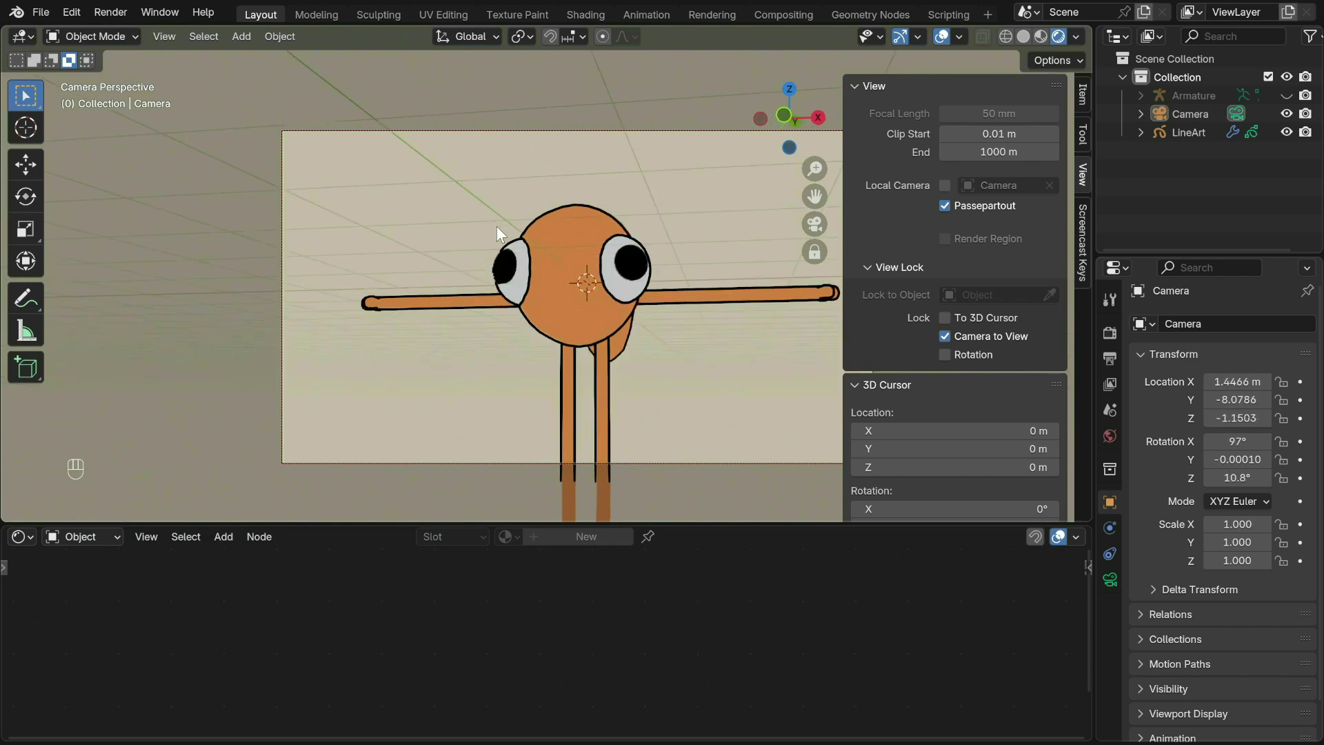
pyautogui.hscroll(20, 497, 227)
pyautogui.scroll(3, 497, 227)
pyautogui.moveTo(497, 226); pyautogui.dragTo(497, 226, button='middle')
# Step: Toggle the Camera to View lock off and back on, and reframe the creature through the camera
pyautogui.click(944, 337)
pyautogui.moveTo(541, 298); pyautogui.dragTo(651, 325, button='middle')
pyautogui.press('KP_0')
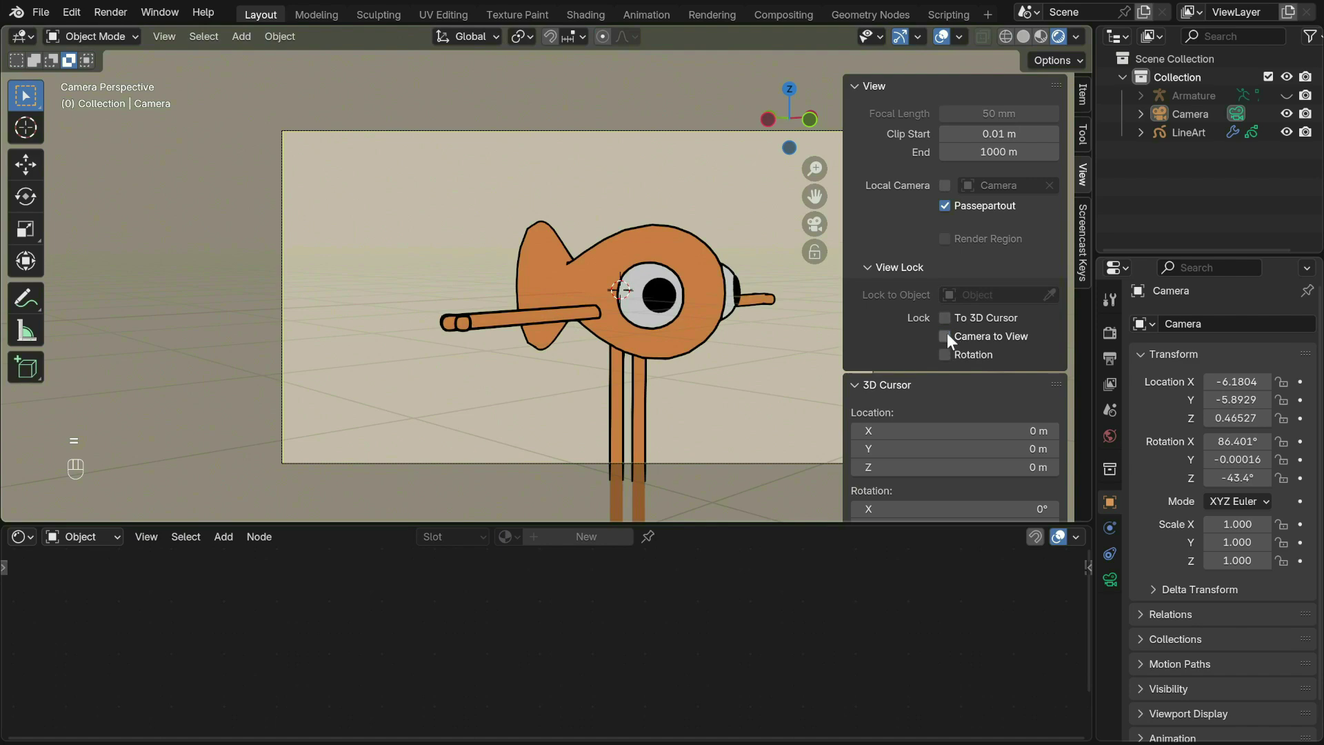
pyautogui.moveTo(378, 236); pyautogui.dragTo(461, 236, button='middle')
pyautogui.press('n')
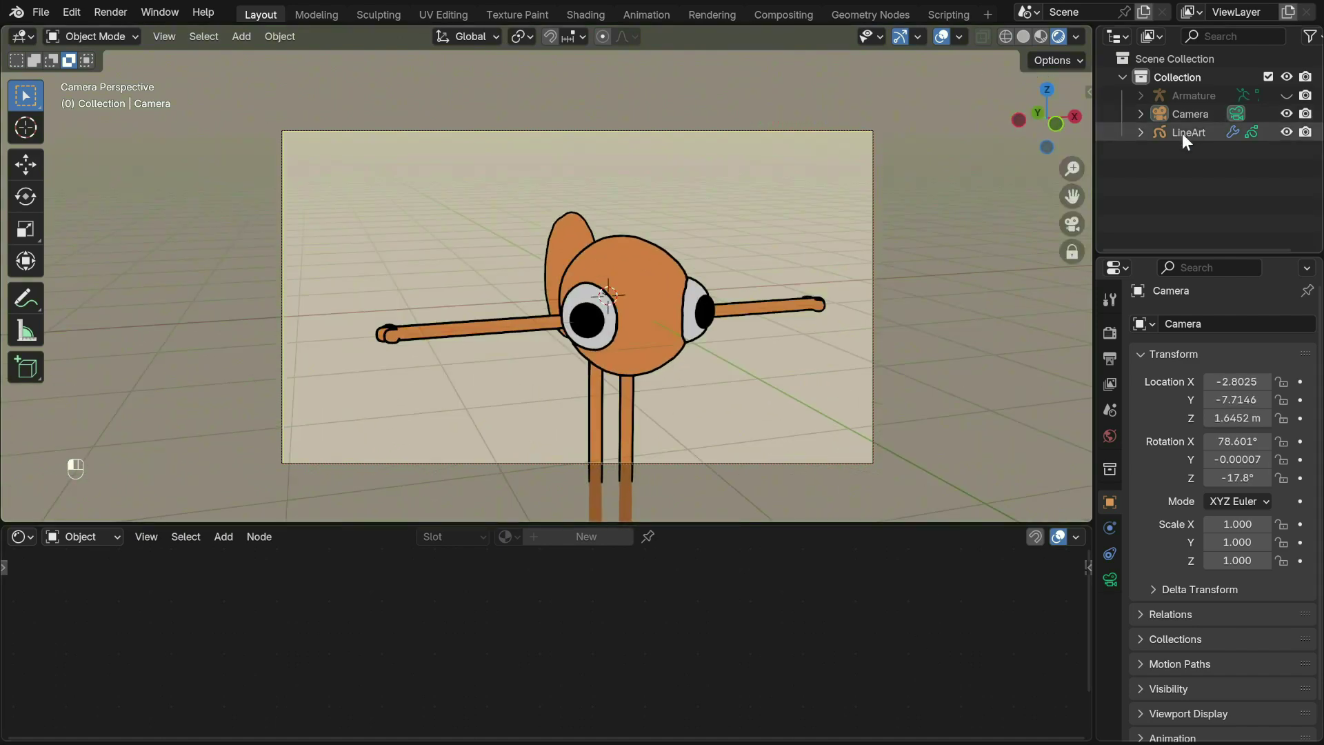
# Step: Add a Noise modifier to the LineArt object
pyautogui.click(1182, 134)
pyautogui.click(1137, 360)
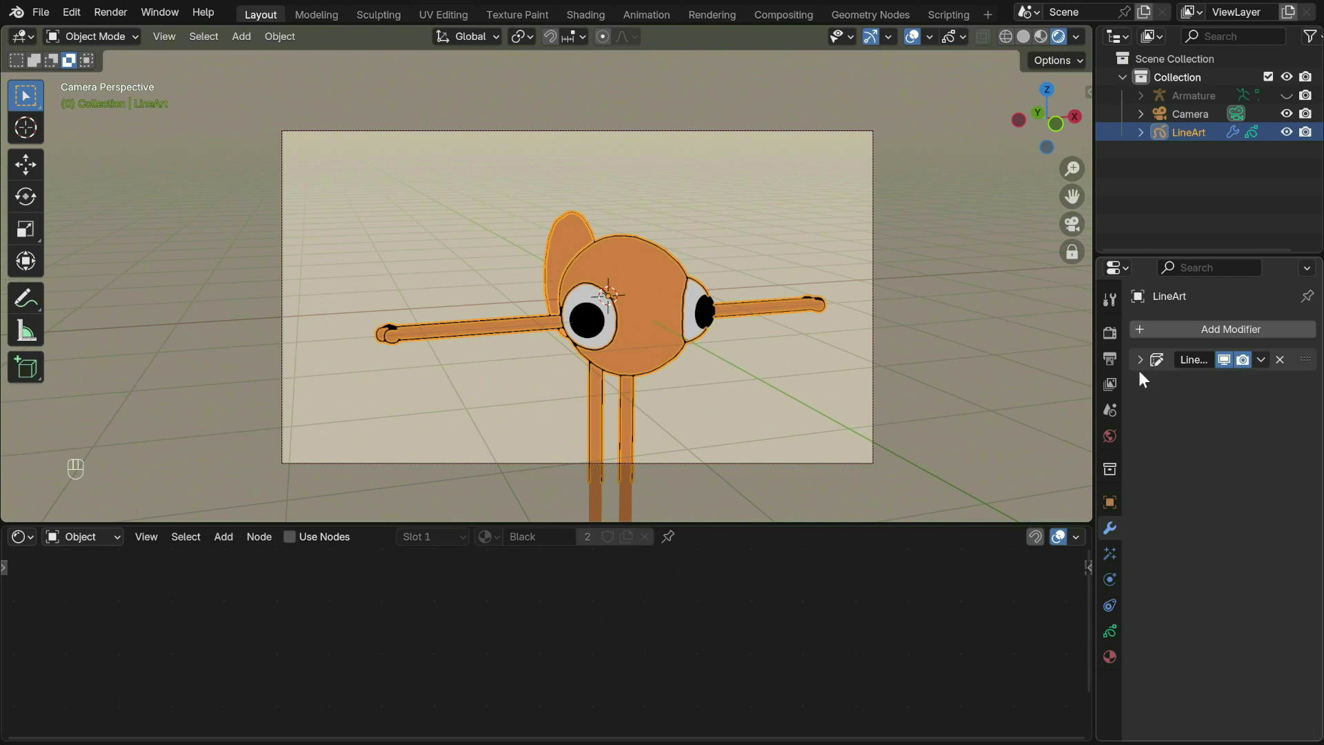
pyautogui.click(1183, 326)
pyautogui.click(1173, 330)
pyautogui.write('noise')
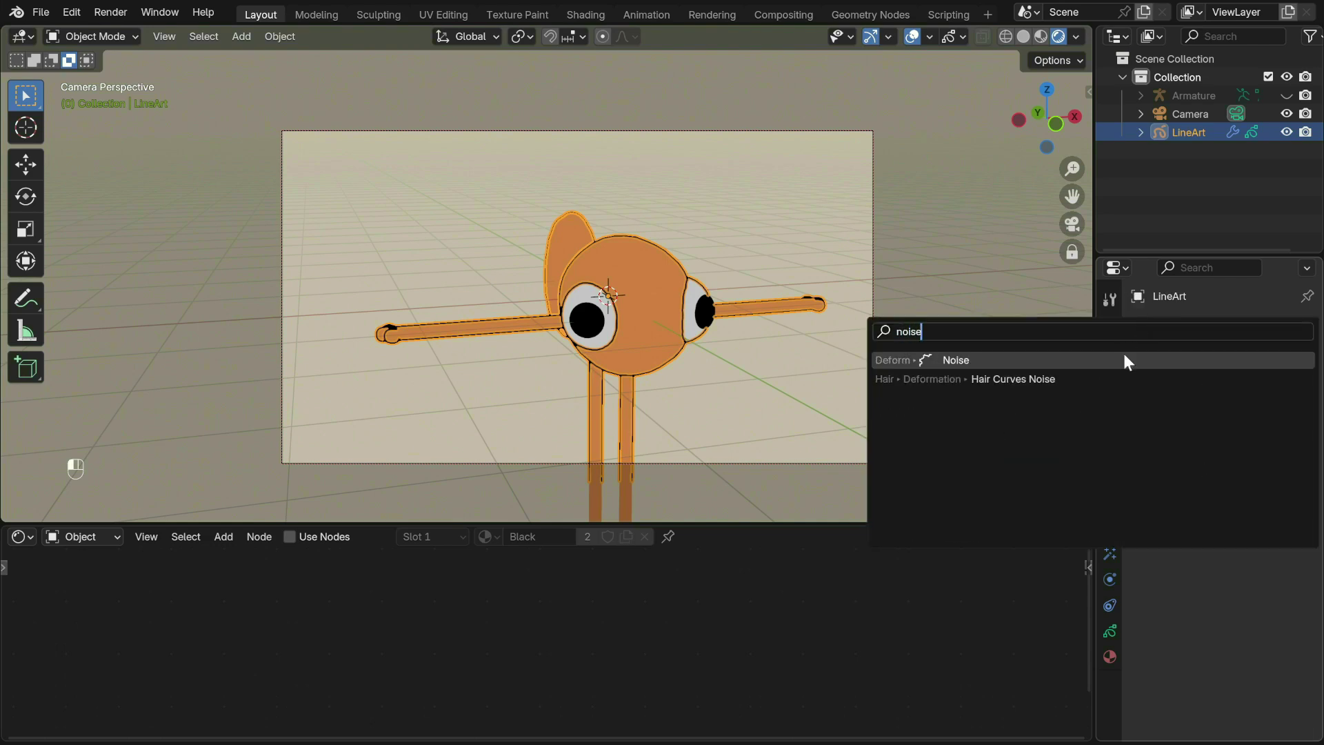
pyautogui.click(1124, 359)
# Step: Add a Dot Dash modifier to the LineArt object and set its segment's dash length to 27
pyautogui.click(1187, 328)
pyautogui.write('do')
pyautogui.click(1108, 363)
pyautogui.scroll(-4, 1262, 496)
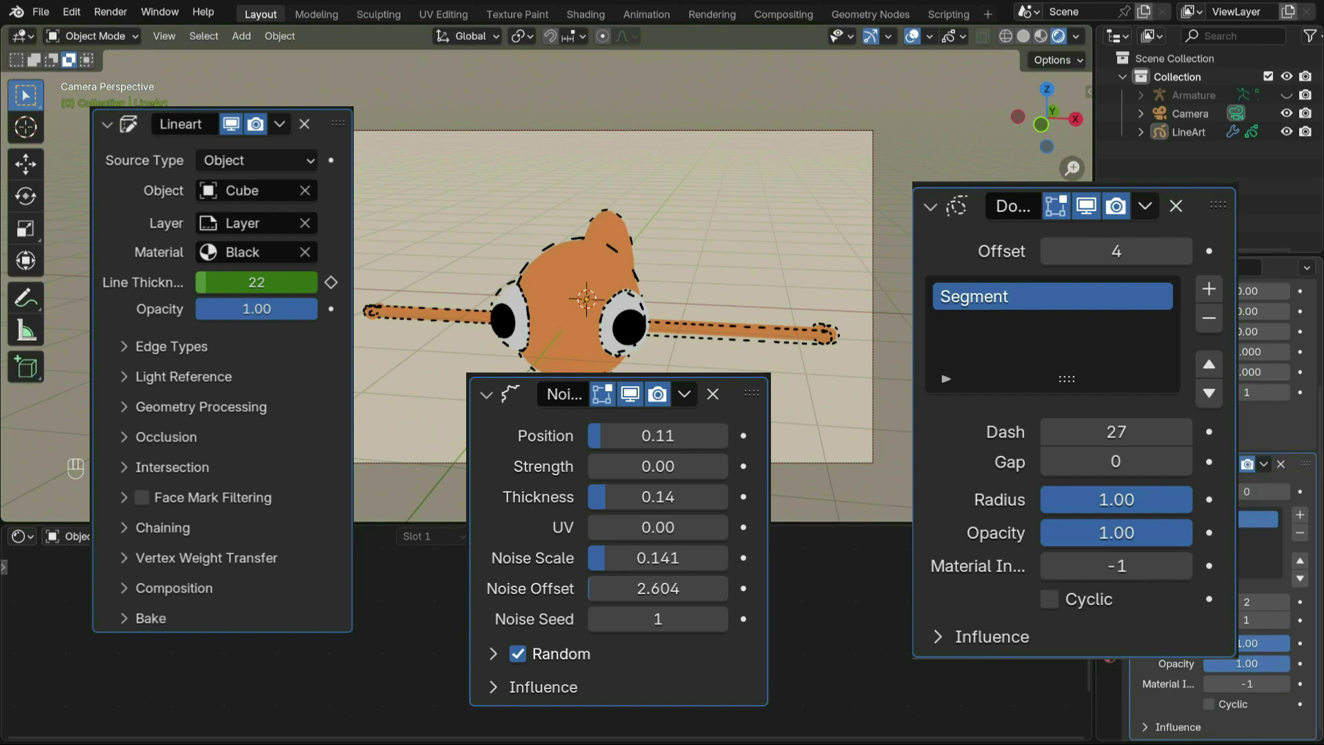
pyautogui.moveTo(1248, 602); pyautogui.dragTo(1283, 601)
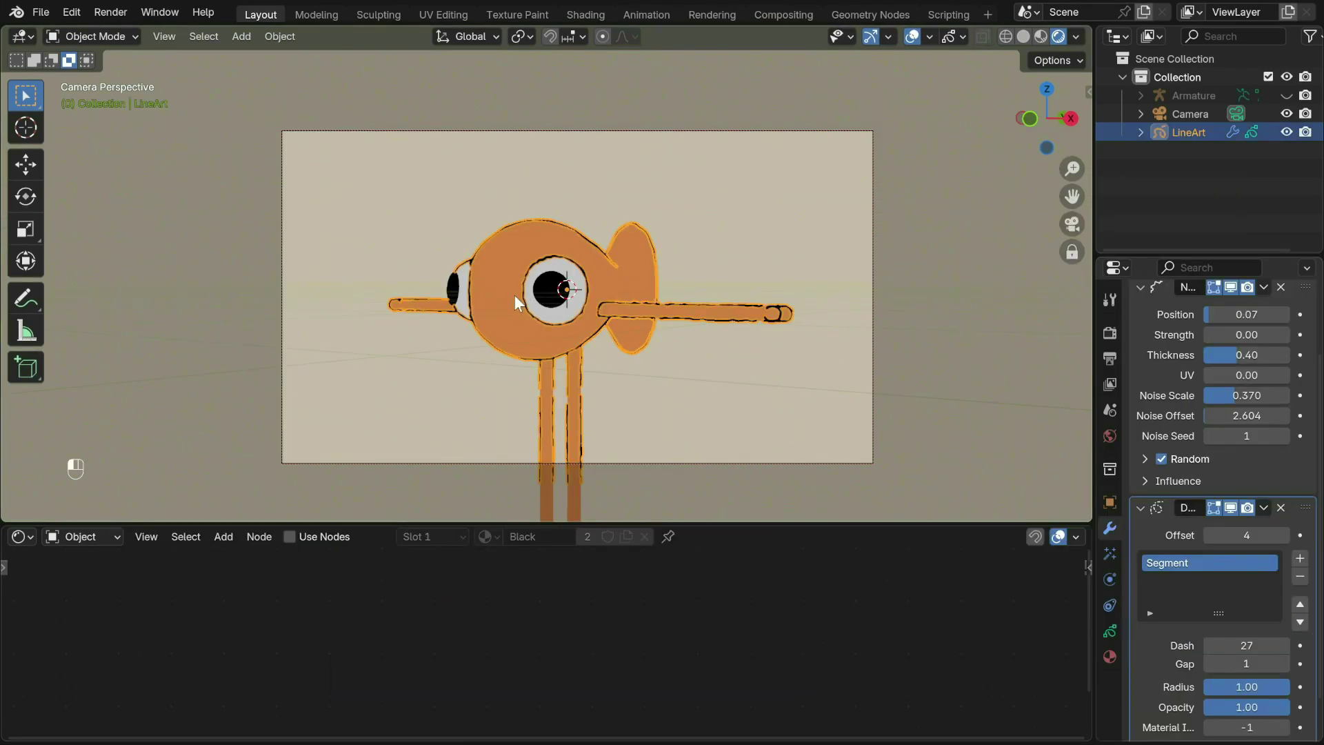
# Step: Add a Displace modifier to the creature's body mesh and create a new texture for it
pyautogui.click(514, 295)
pyautogui.click(1177, 326)
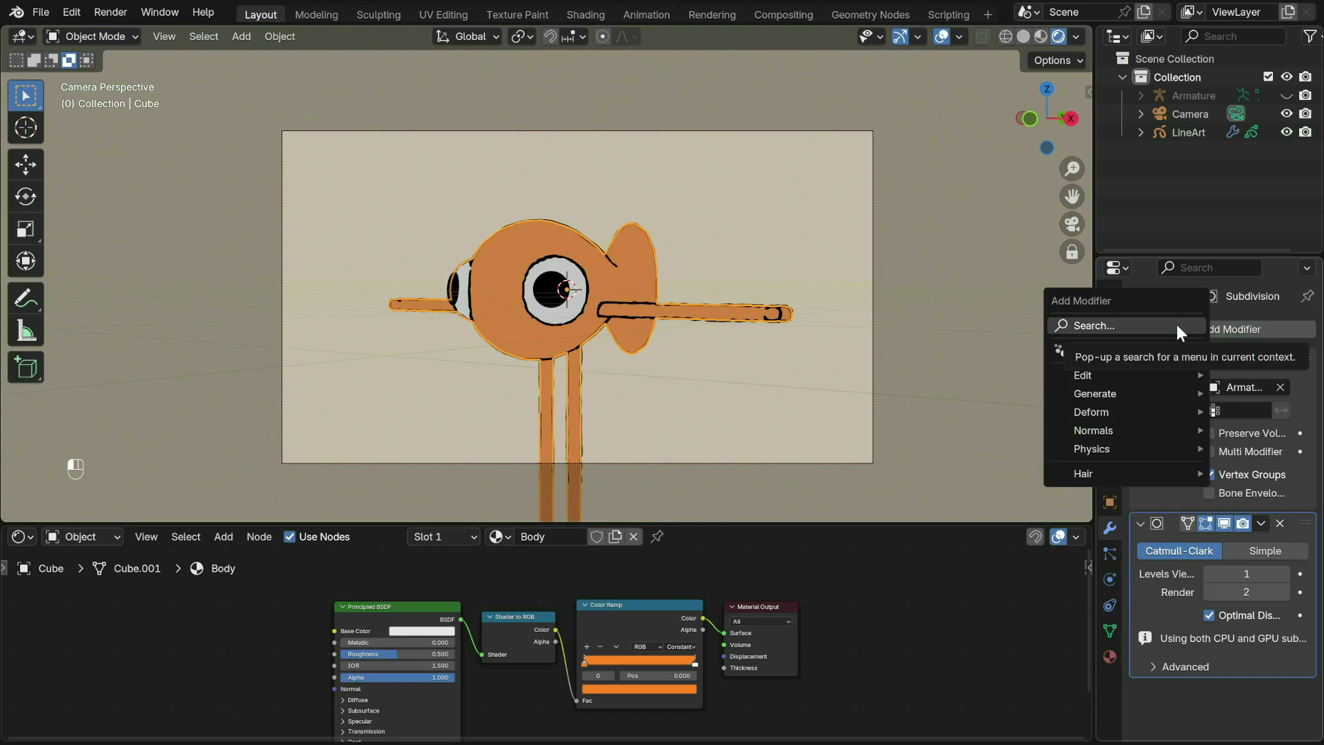
pyautogui.click(1177, 324)
pyautogui.click(1136, 352)
pyautogui.scroll(-3, 1223, 490)
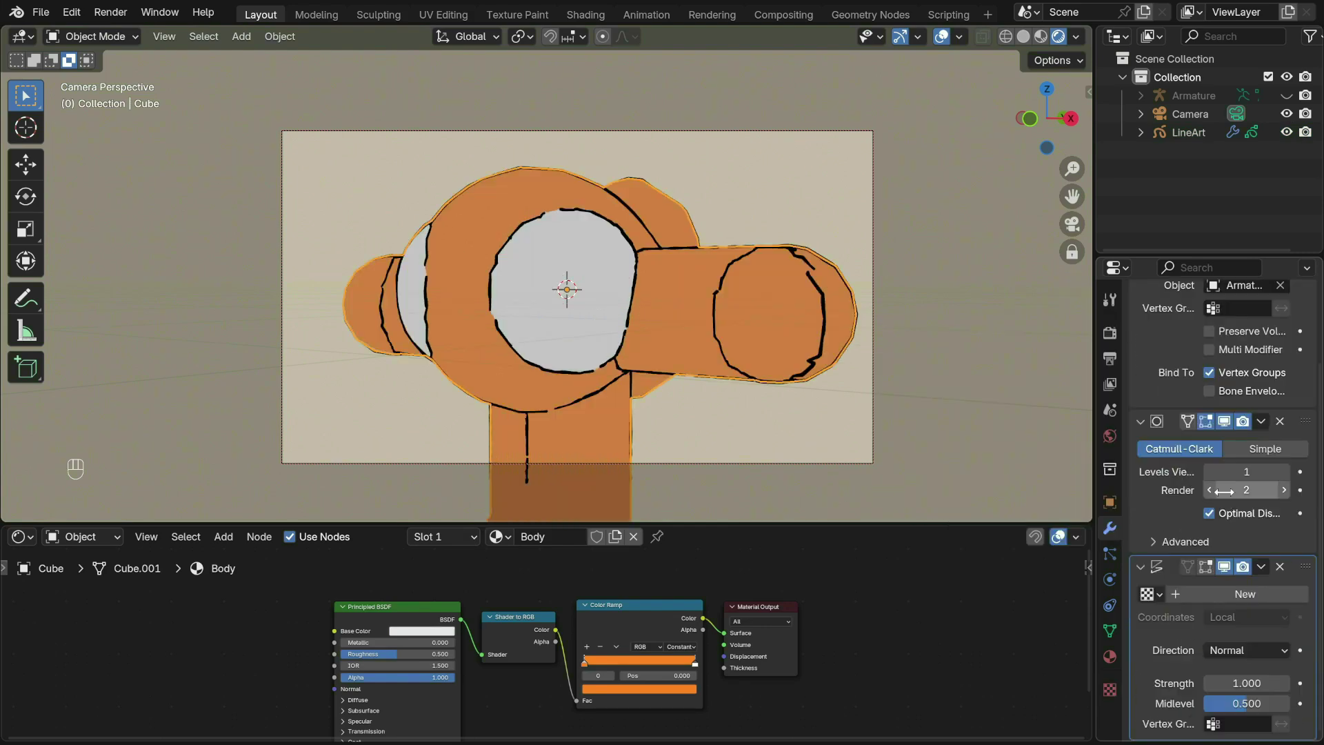
pyautogui.click(1203, 597)
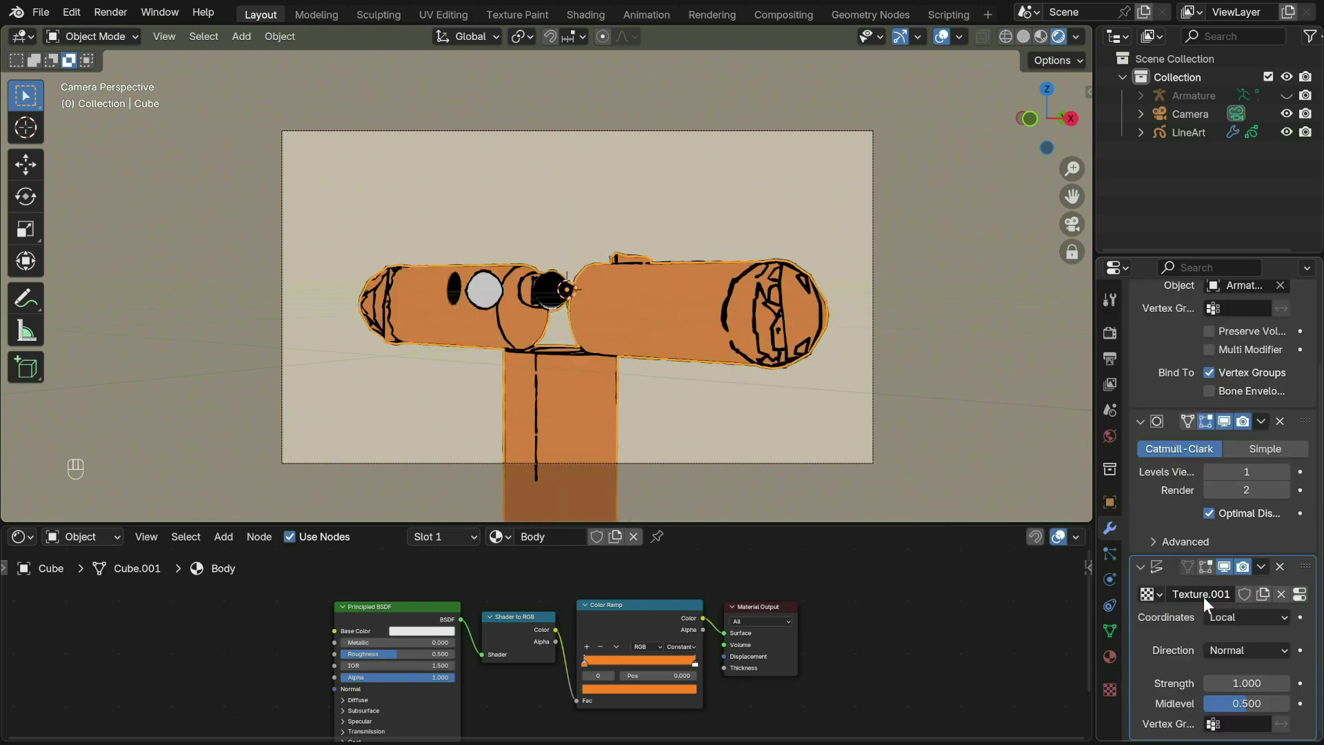
# Step: Set the Displace modifier's strength to 0.05 and its midlevel to 0.411
pyautogui.click(1245, 683)
pyautogui.write('0.05')
pyautogui.press('Return')
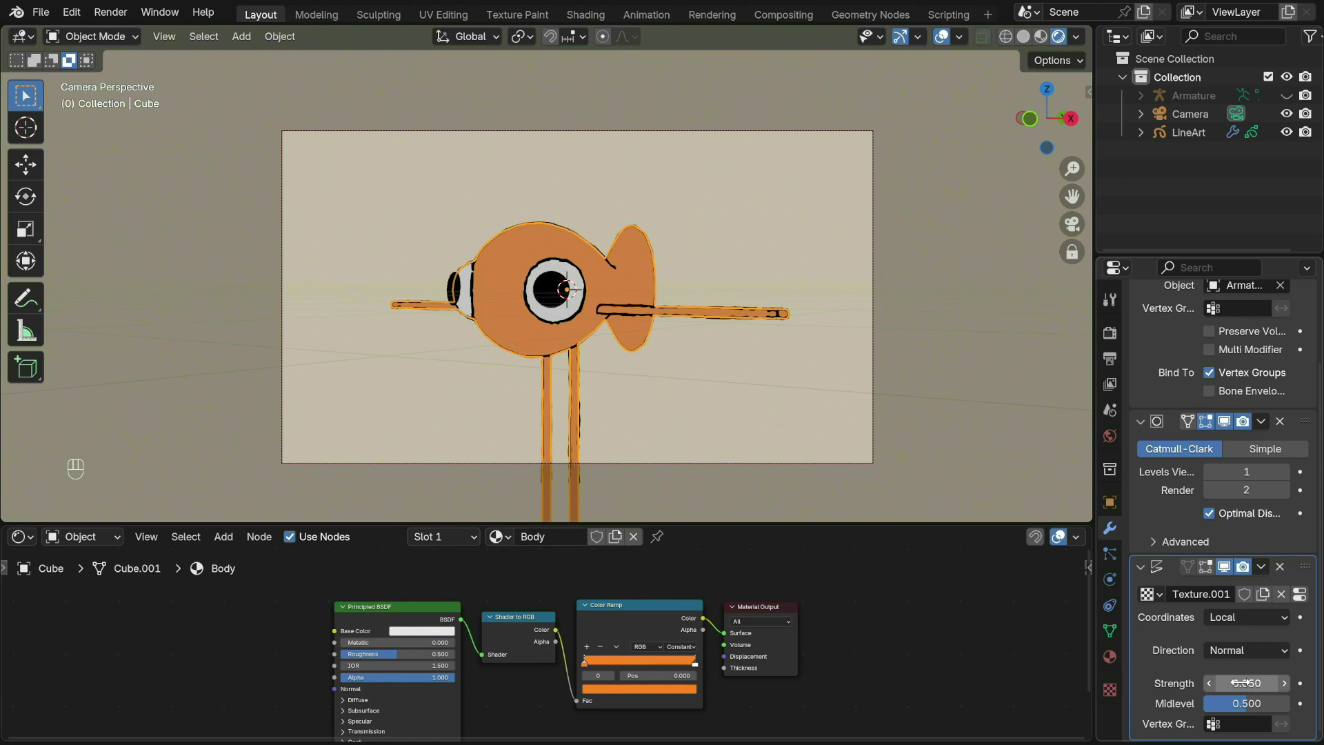
pyautogui.click(1242, 703)
pyautogui.write('0.411')
pyautogui.press('Return')
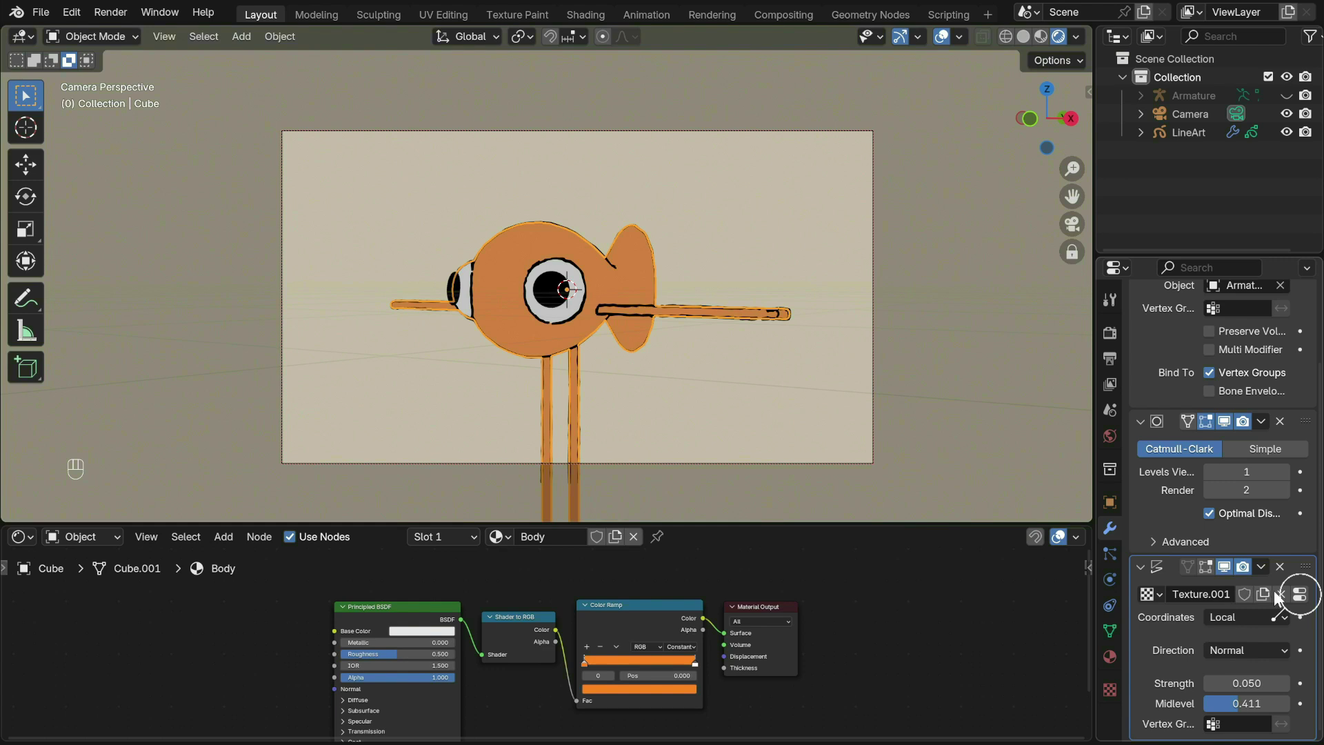
# Step: Set the displacement texture's type to Clouds and compare the creature with the line art hidden and shown
pyautogui.click(1301, 594)
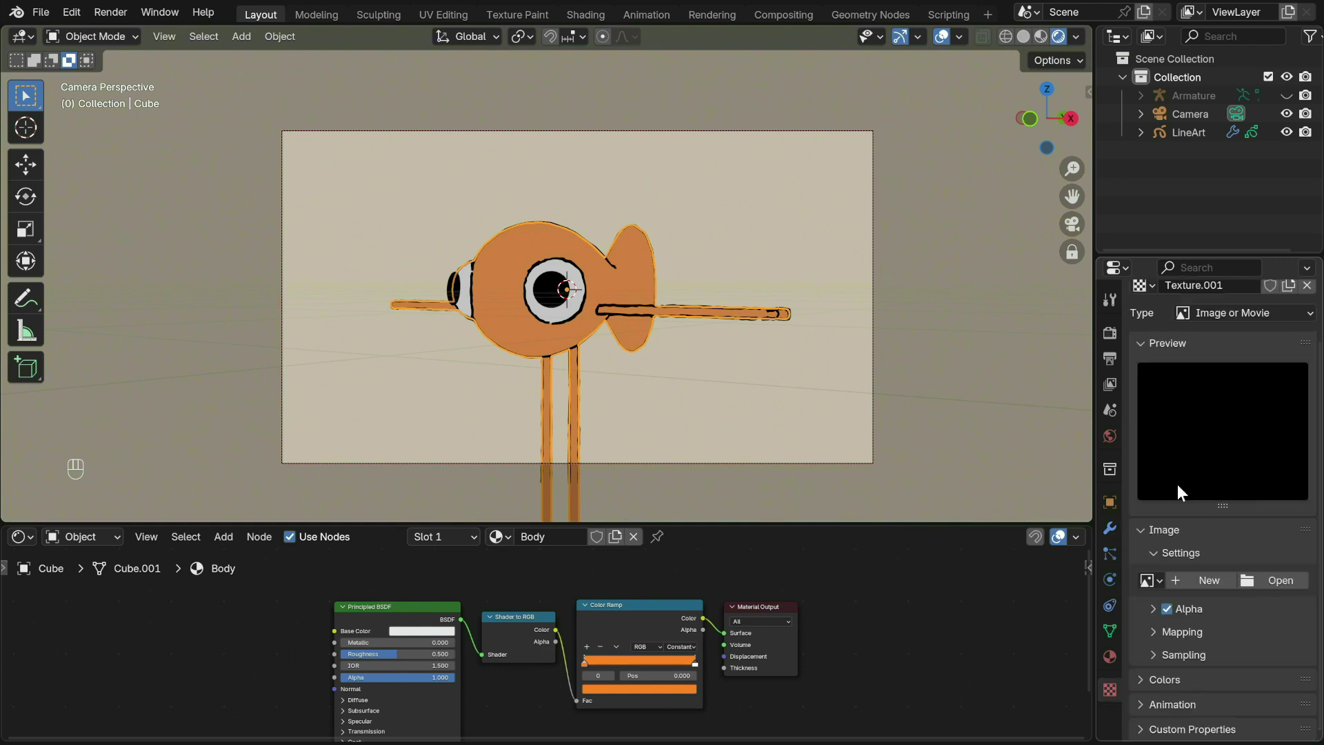
pyautogui.click(1187, 317)
pyautogui.click(1218, 372)
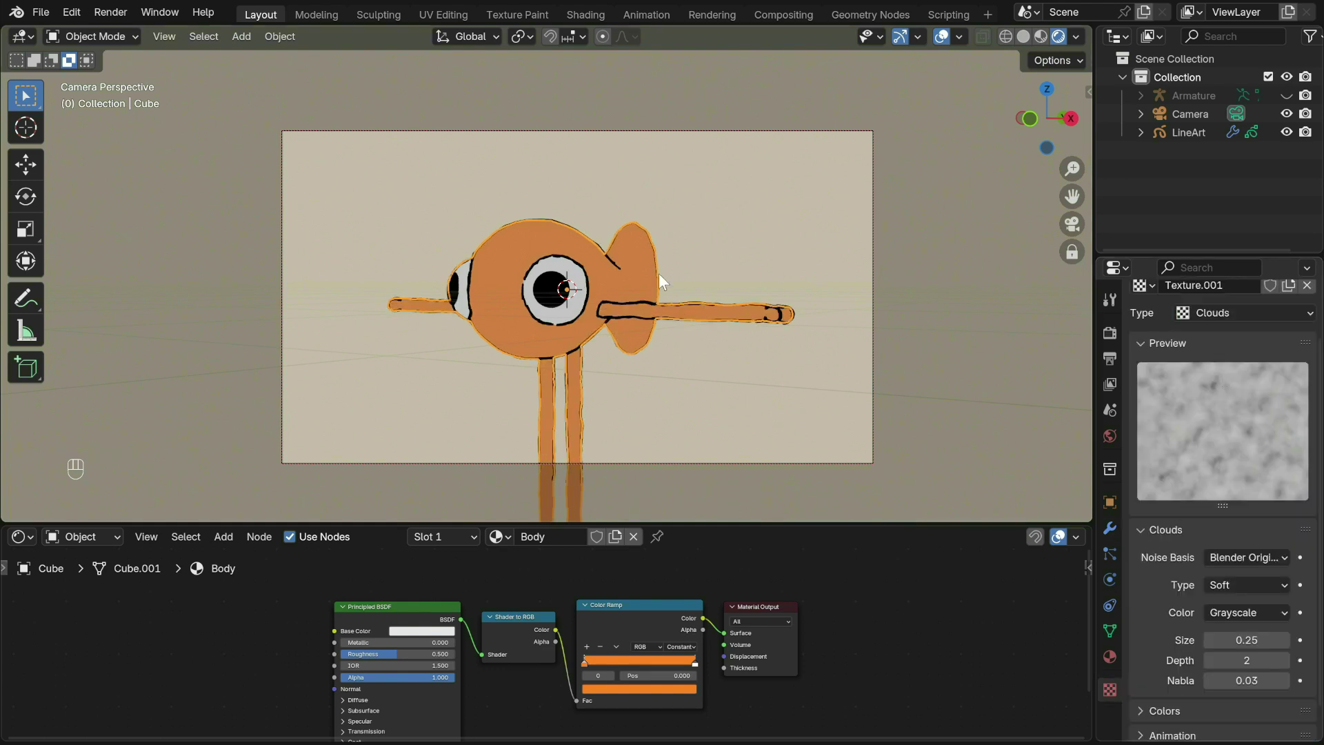
pyautogui.click(1287, 132)
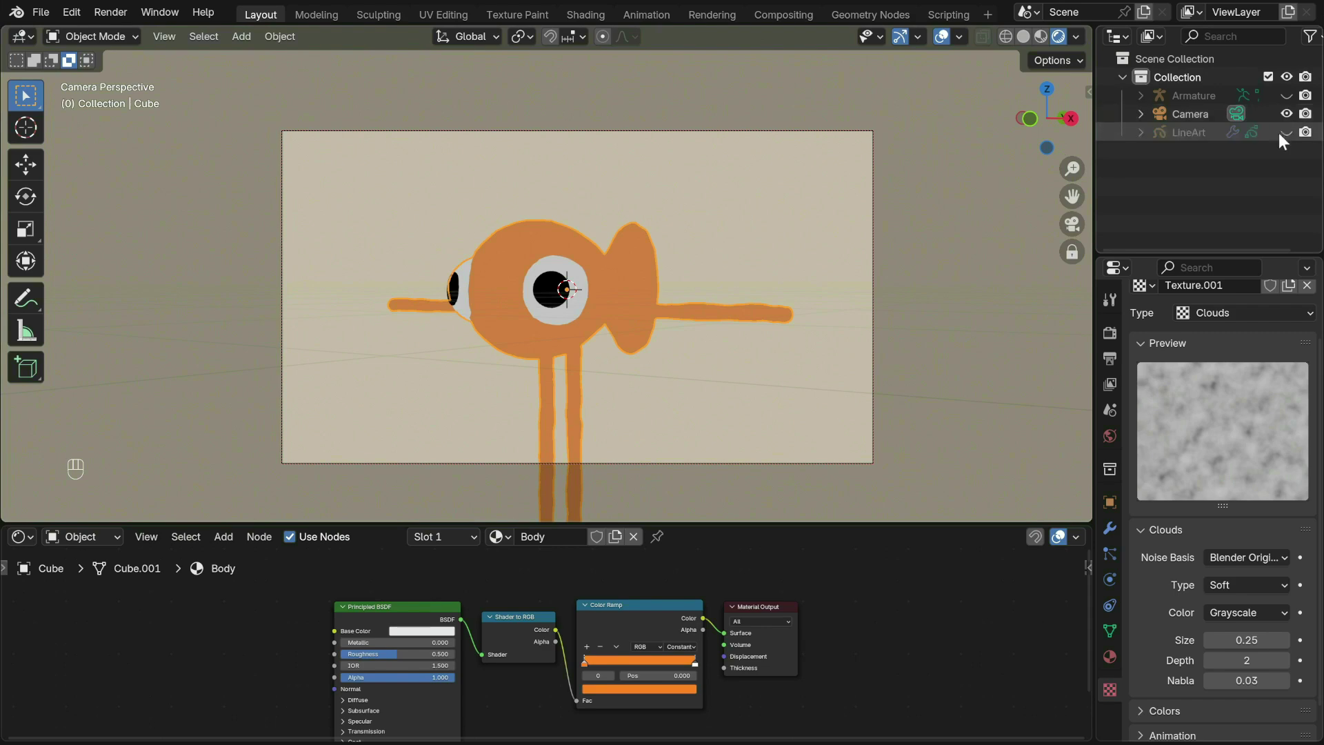
pyautogui.click(1284, 131)
# Step: Try a different size for the Clouds texture and undo that change
pyautogui.scroll(-1, 1246, 621)
pyautogui.rightClick(1244, 627)
pyautogui.moveTo(1245, 626); pyautogui.dragTo(1214, 627)
pyautogui.hotkey('ctrl', 'z')
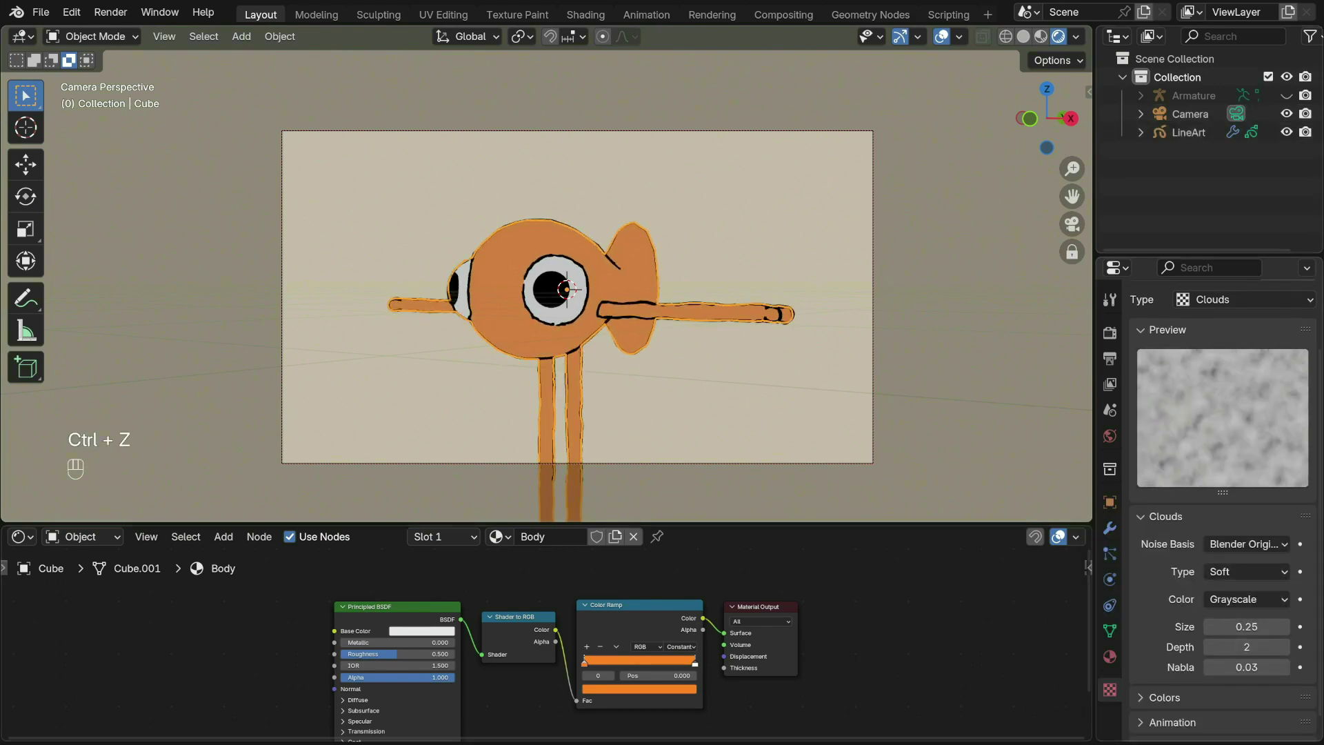
# Step: Add a blank Grease Pencil object and switch it to Draw Mode
pyautogui.hotkey('shift', 'a')
pyautogui.moveTo(390, 228)
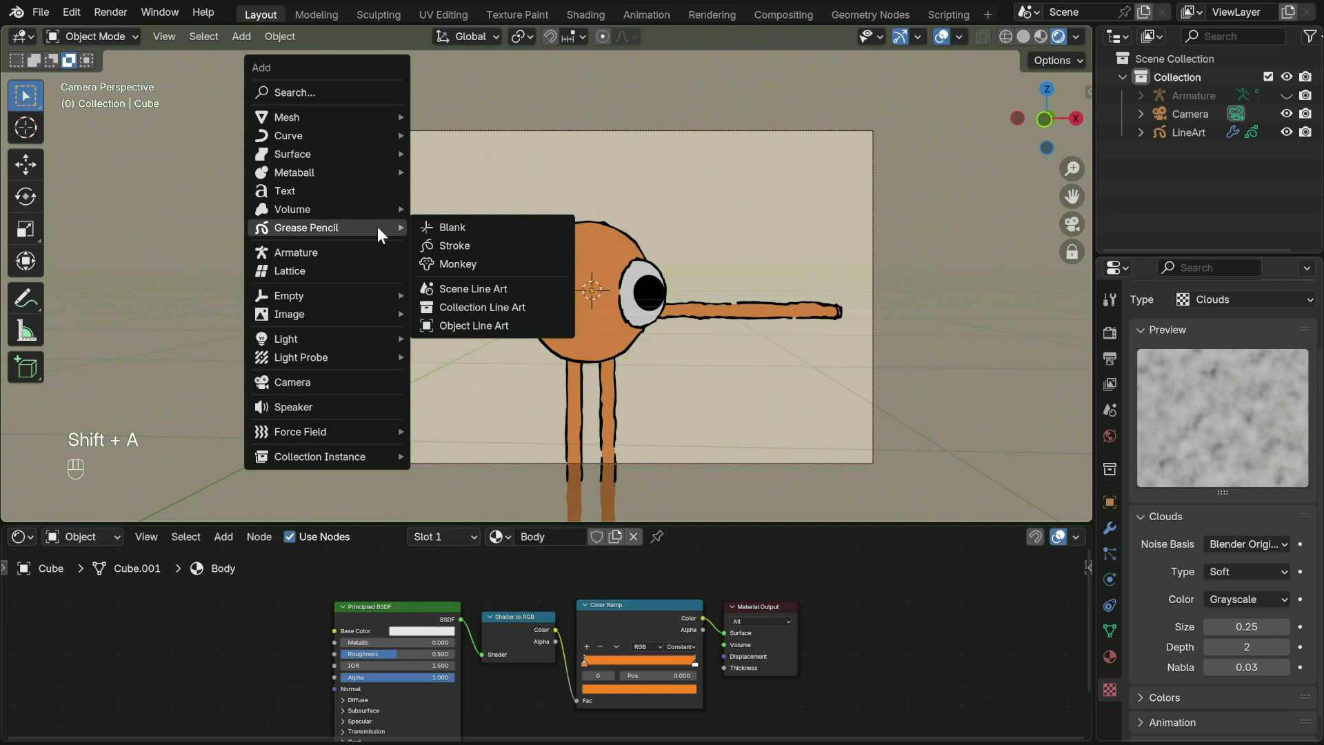
pyautogui.click(439, 229)
pyautogui.click(125, 36)
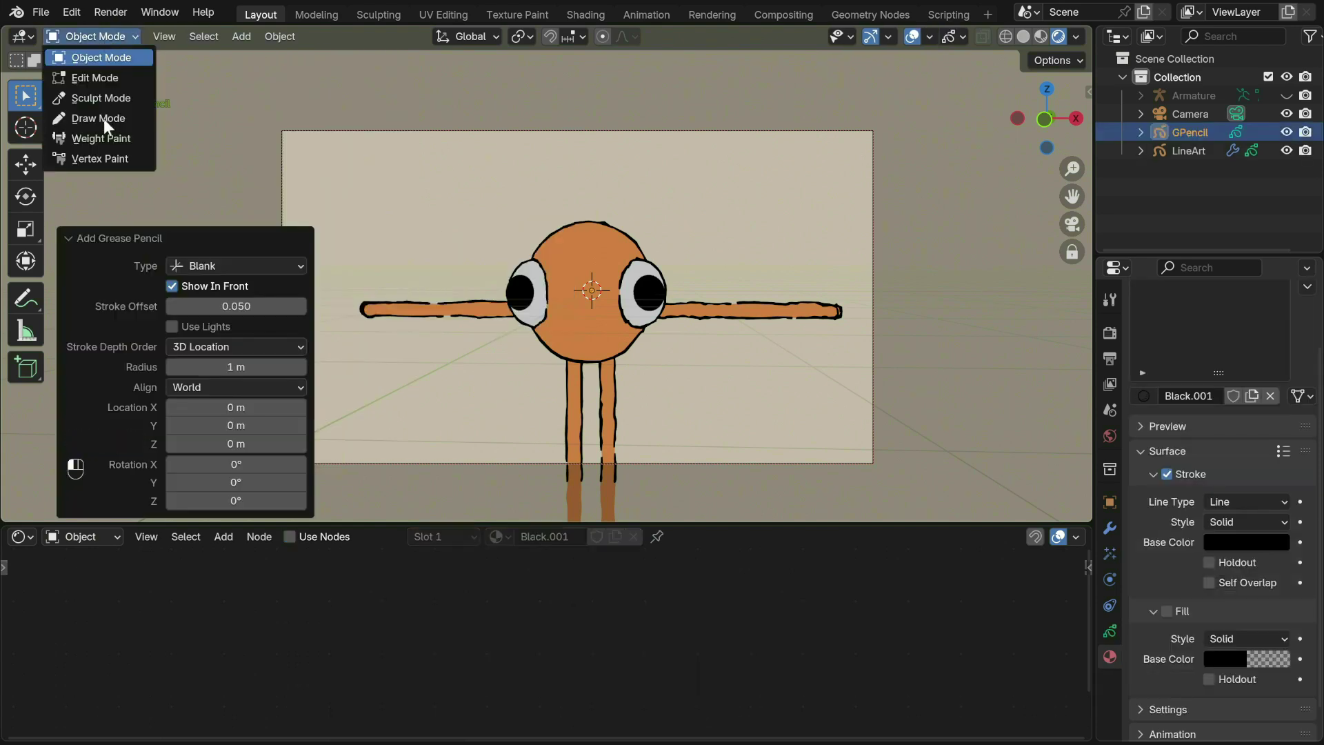
pyautogui.click(92, 119)
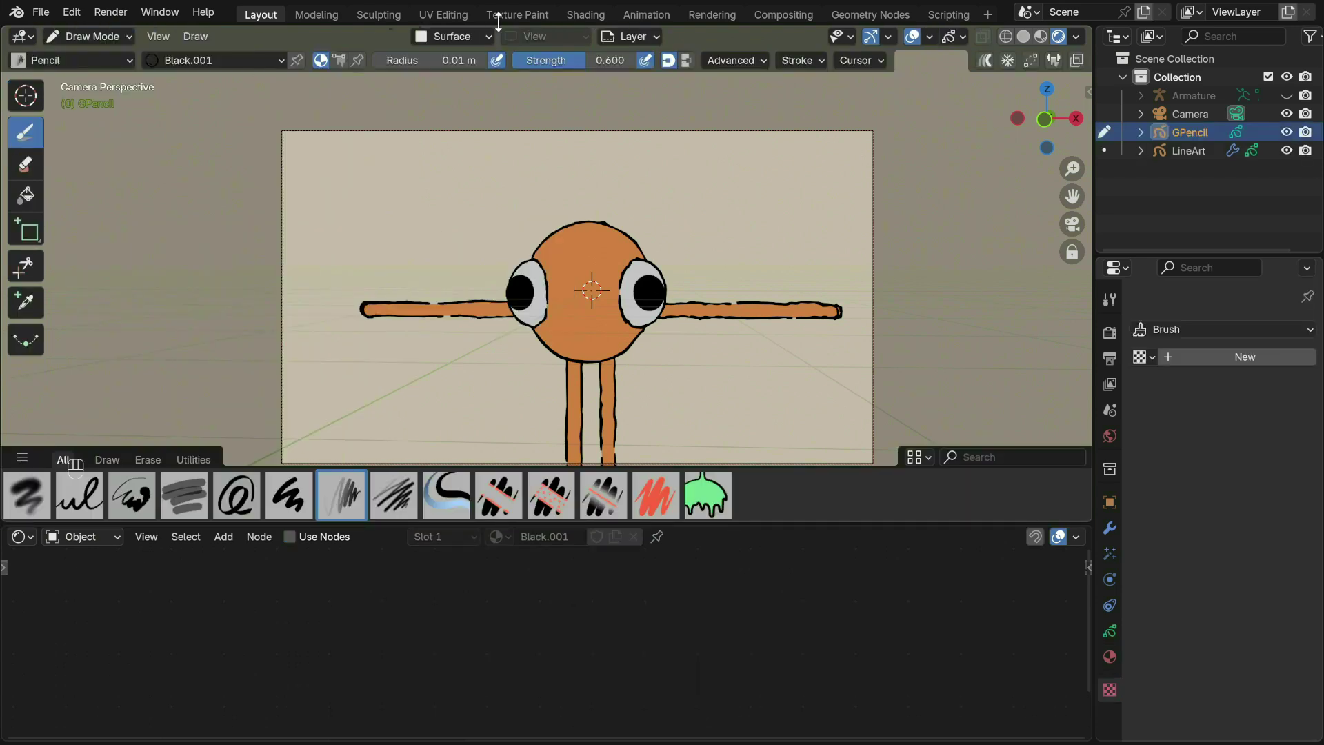
# Step: Draw a frowning mouth on the front of the creature's face with Surface placement, 0.01 m radius and 1.000 strength
pyautogui.click(453, 35)
pyautogui.hotkey('ctrl', 'z')
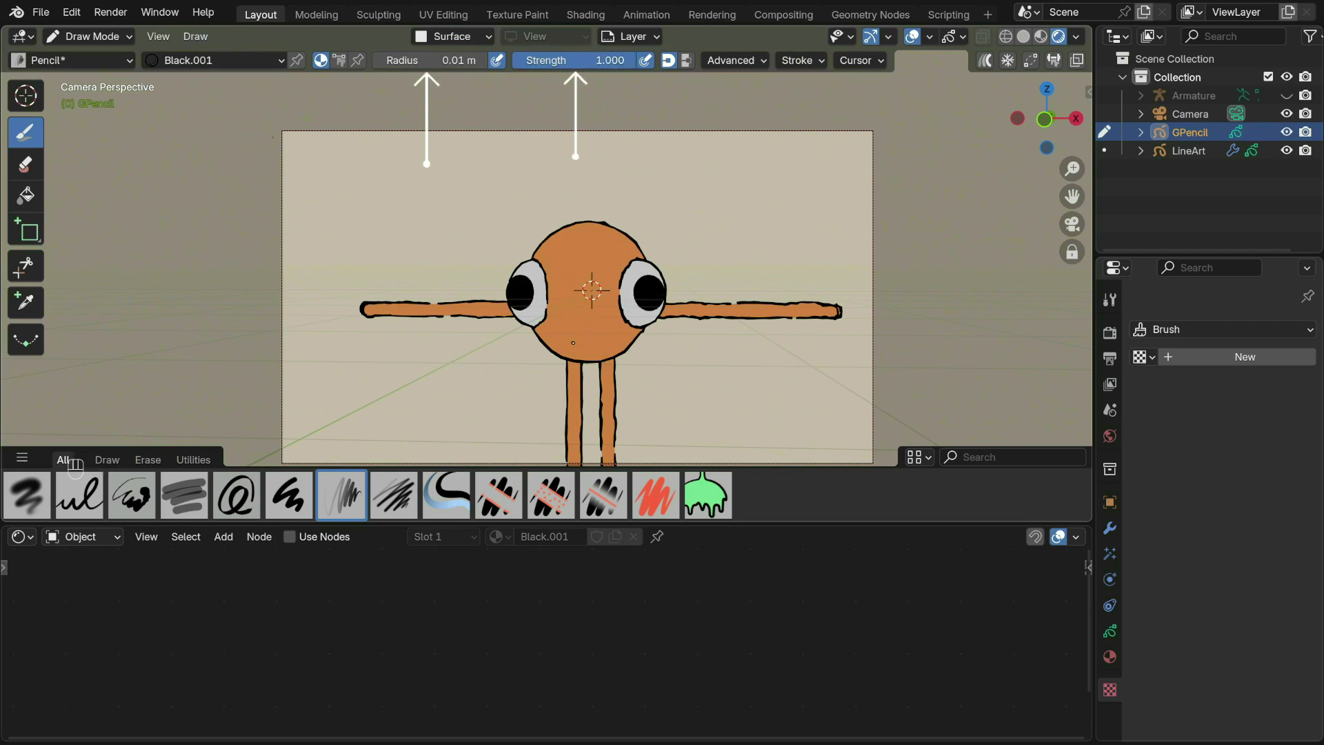
pyautogui.moveTo(574, 278); pyautogui.dragTo(619, 350)
pyautogui.hotkey('ctrl', 'z')
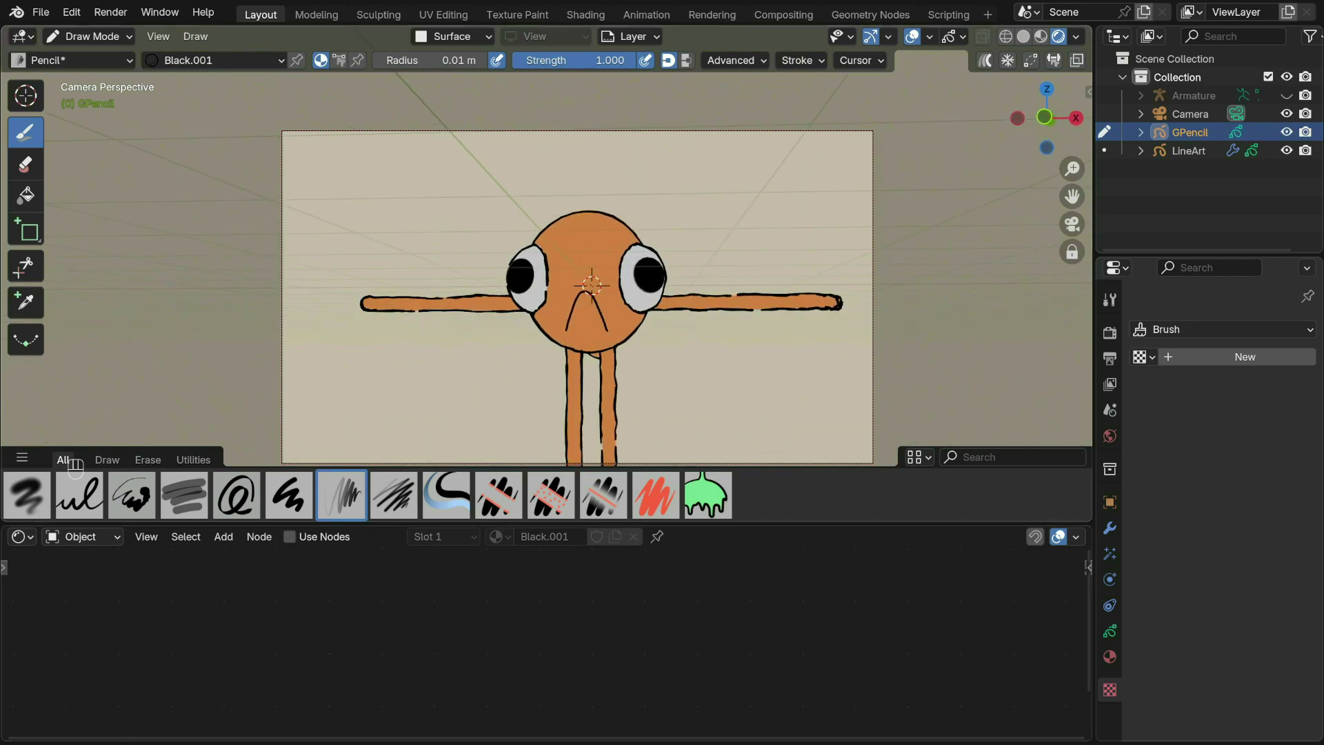
# Step: In Edit Mode, scale the points at the top of the mouth stroke to about 0.7 with smooth proportional editing
pyautogui.press('KP_1')
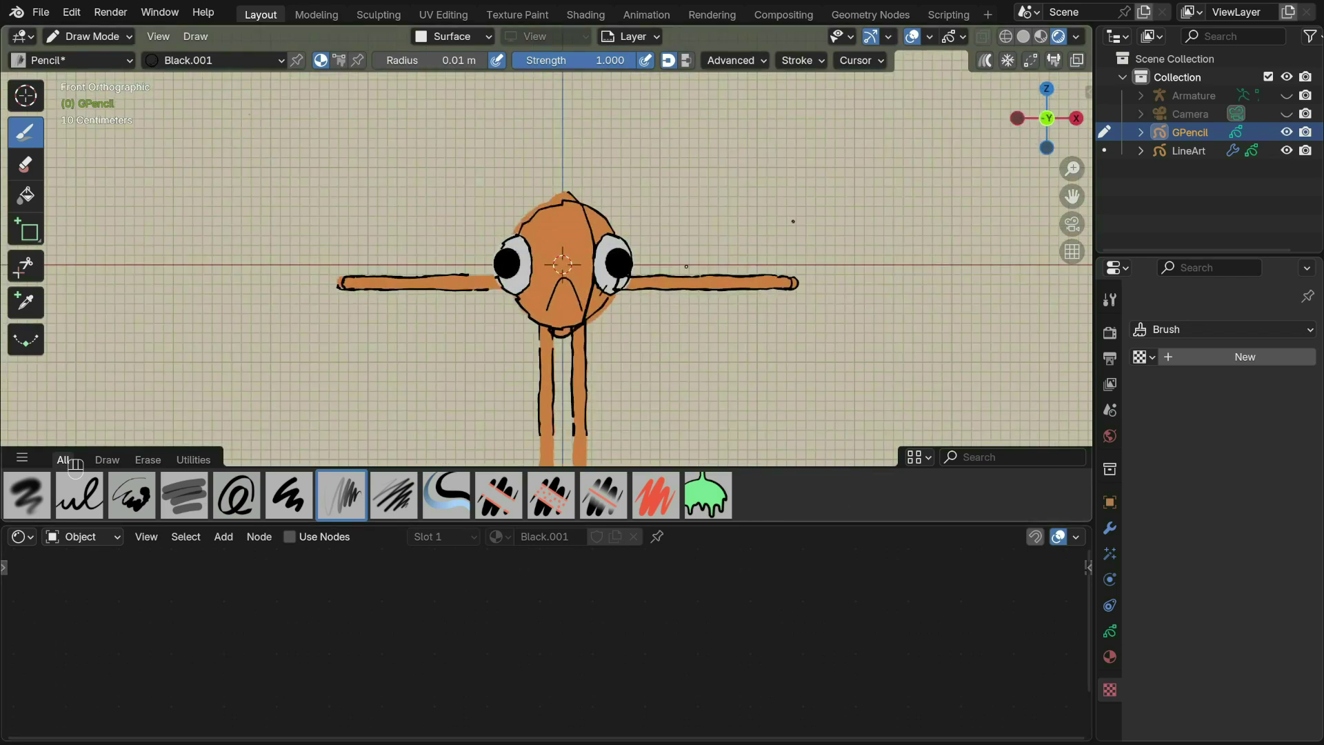
pyautogui.scroll(8, 754, 228)
pyautogui.keyDown('shift'); pyautogui.moveTo(645, 302); pyautogui.dragTo(601, 288, button='middle'); pyautogui.keyUp('shift')
pyautogui.scroll(3, 600, 288)
pyautogui.press('Tab')
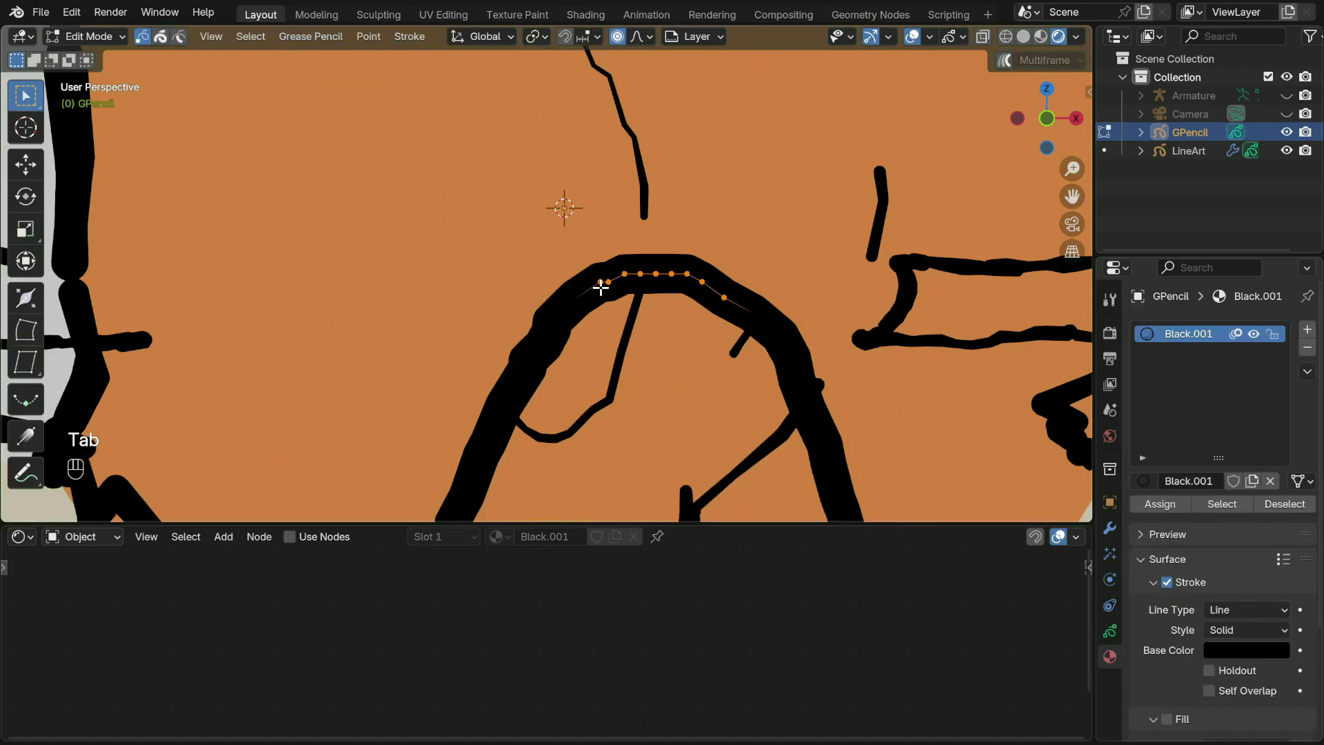
pyautogui.moveTo(580, 240); pyautogui.dragTo(786, 369)
pyautogui.moveTo(698, 318); pyautogui.dragTo(698, 281, button='middle')
pyautogui.scroll(-6, 698, 317)
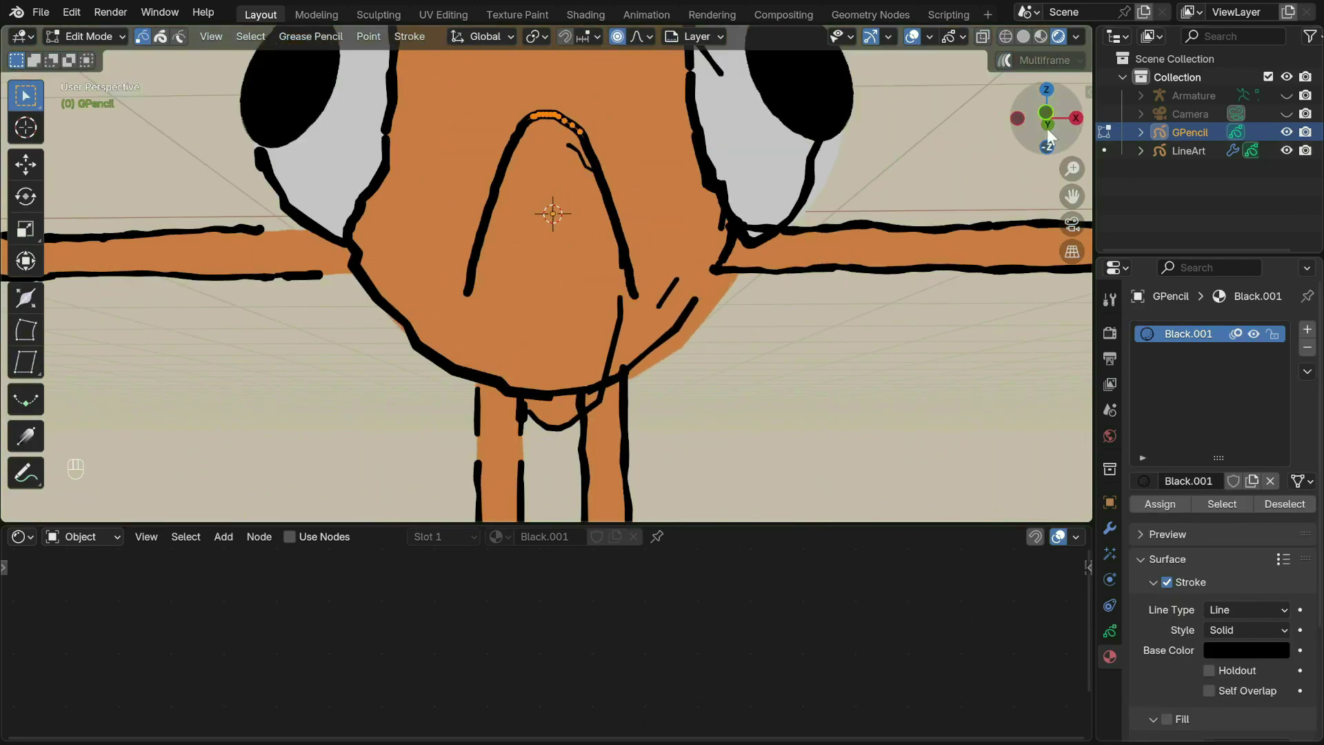
pyautogui.click(1047, 118)
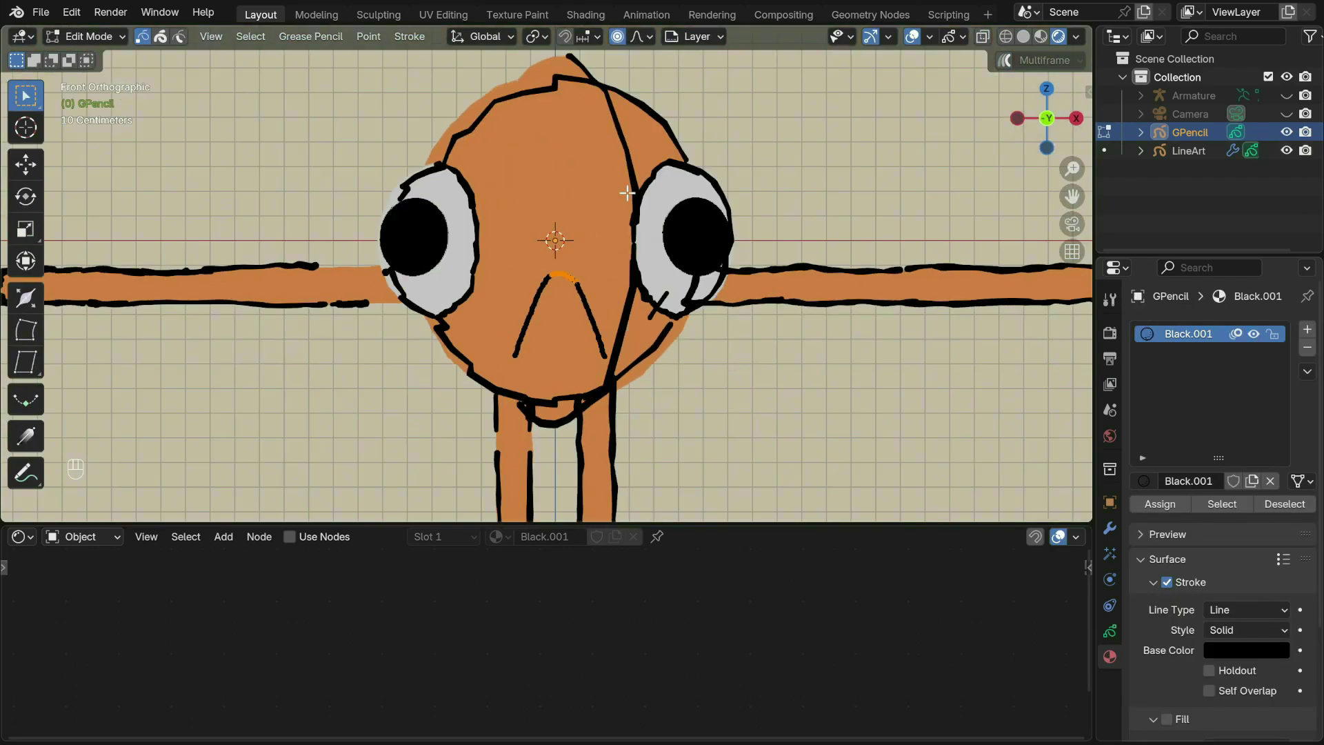
pyautogui.press('s')
pyautogui.scroll(4, 613, 274)
pyautogui.scroll(-9, 613, 274)
pyautogui.scroll(-2, 613, 274)
pyautogui.click(613, 274)
pyautogui.moveTo(612, 272)
pyautogui.mouseDown(button='middle')
pyautogui.moveTo(614, 237)
pyautogui.moveTo(612, 274)
pyautogui.mouseUp(button='middle')
pyautogui.scroll(-5, 612, 274)
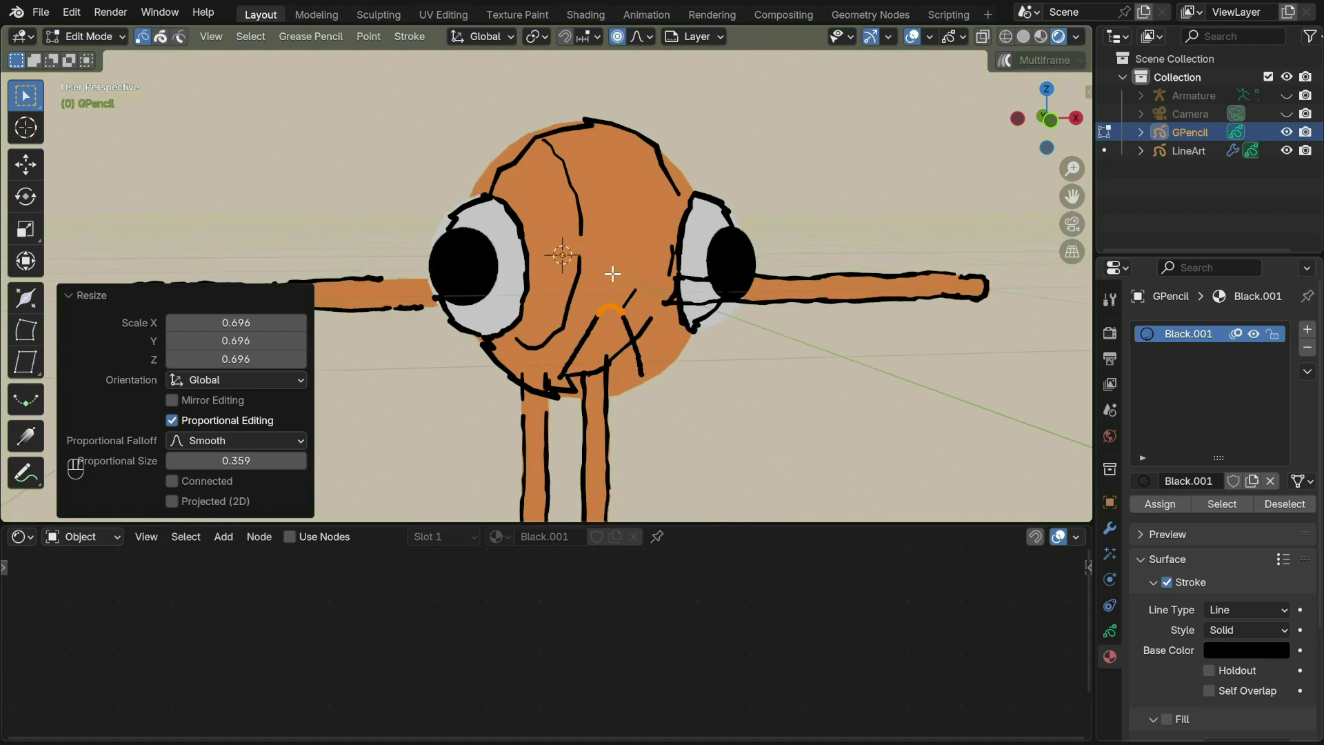
pyautogui.press('Tab')
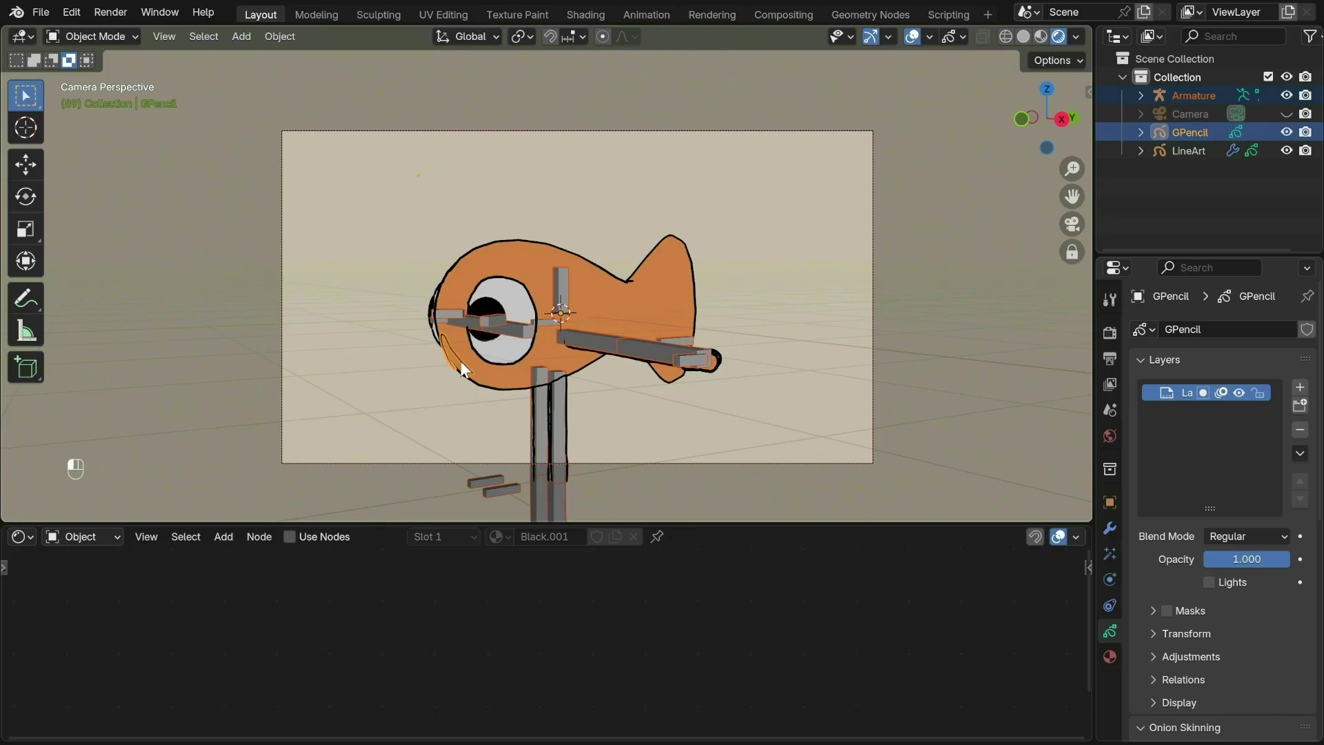
# Step: Parent the Grease Pencil mouth to the armature with automatic weights
pyautogui.keyDown('shift'); pyautogui.click(545, 316); pyautogui.keyUp('shift')
pyautogui.hotkey('ctrl', 'p')
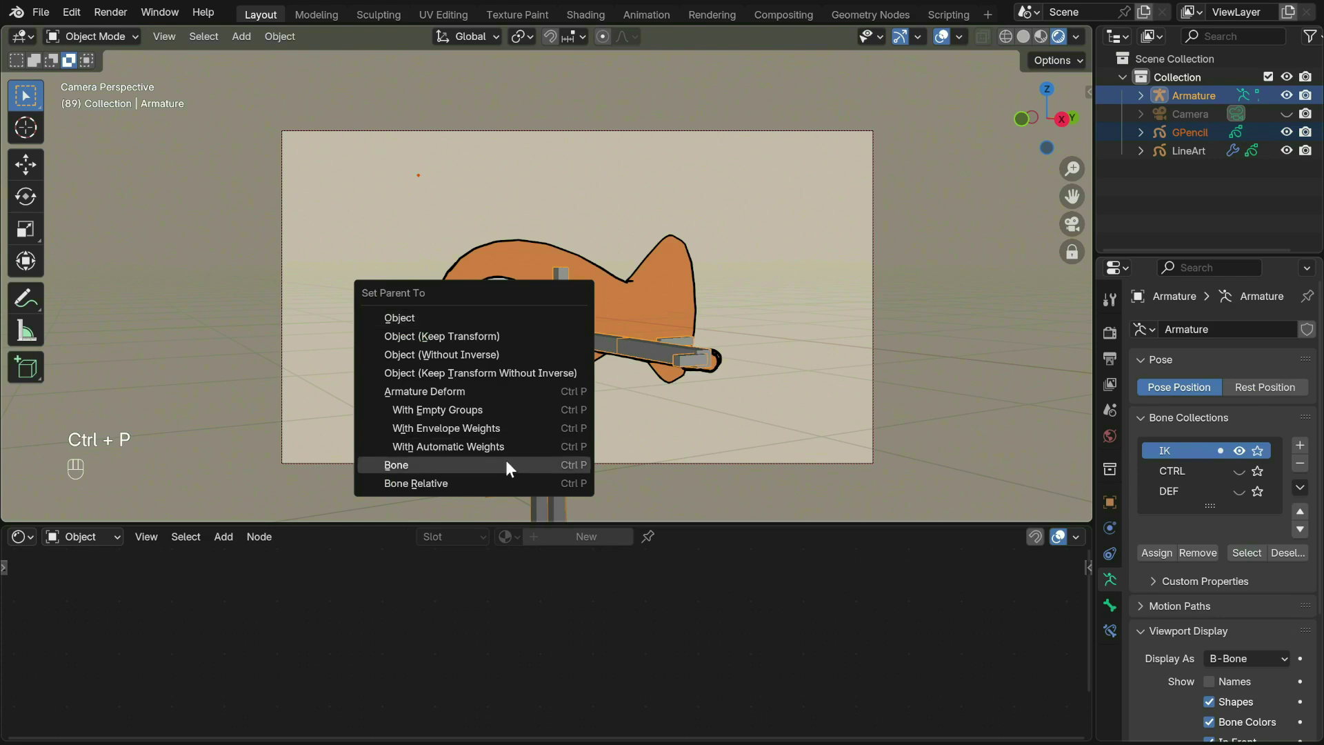
pyautogui.click(502, 448)
# Step: Weight-paint the whole mouth stroke to the head bone Bone.056 at weight 1.000 and return to Object Mode
pyautogui.press('shift')
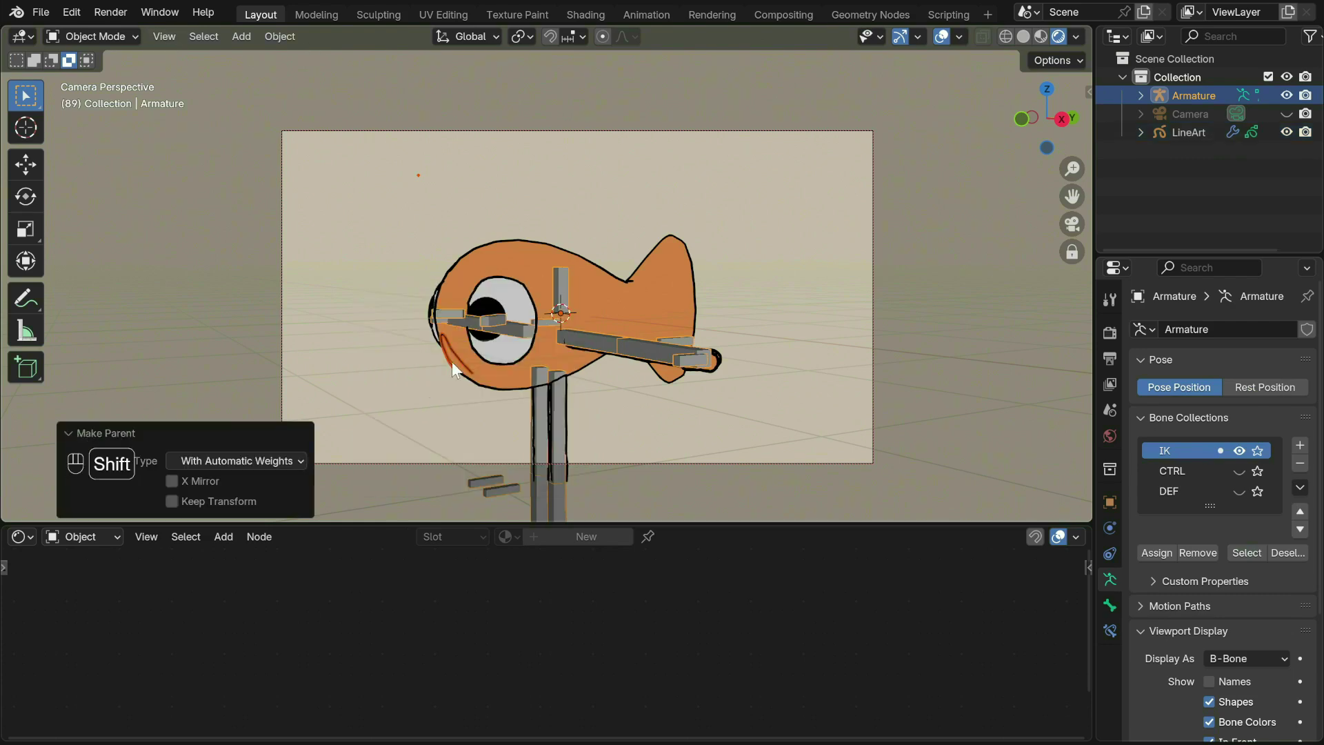
pyautogui.keyDown('shift'); pyautogui.click(446, 363); pyautogui.keyUp('shift')
pyautogui.click(94, 36)
pyautogui.click(97, 139)
pyautogui.keyDown('ctrl'); pyautogui.click(563, 289); pyautogui.keyUp('ctrl')
pyautogui.moveTo(451, 362); pyautogui.dragTo(455, 358)
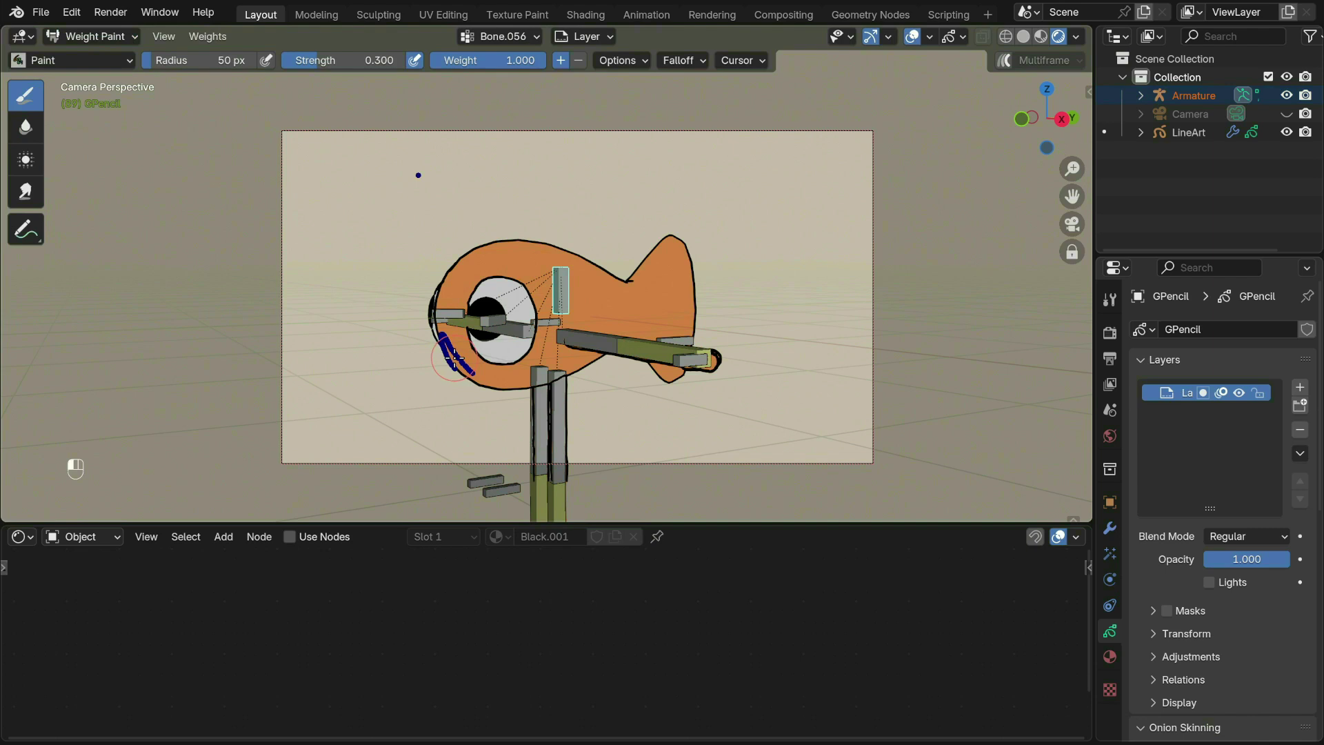
pyautogui.moveTo(454, 356)
pyautogui.mouseDown()
pyautogui.moveTo(442, 353)
pyautogui.moveTo(452, 363)
pyautogui.mouseUp()
pyautogui.click(104, 38)
pyautogui.click(102, 56)
# Step: Try moving the armature to test the mouth's attachment, and undo the move
pyautogui.click(557, 296)
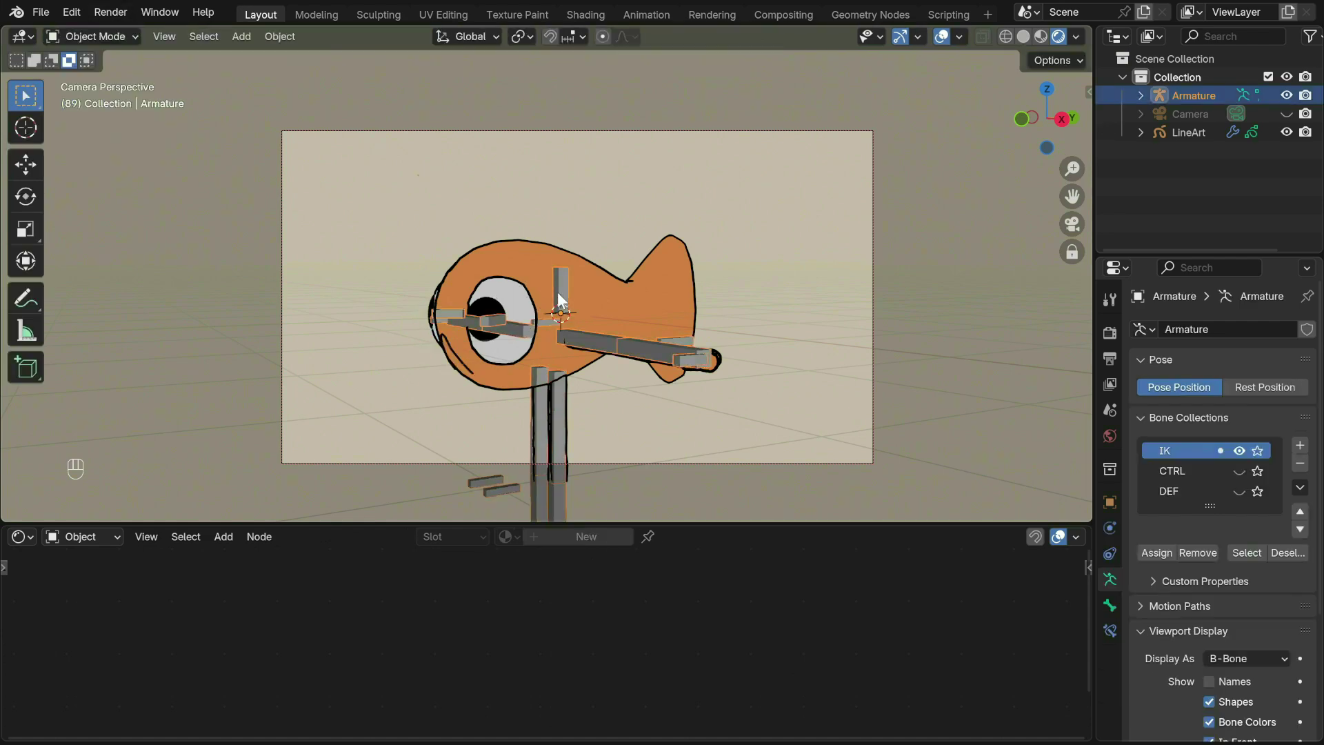
pyautogui.press('g')
pyautogui.click(558, 291)
pyautogui.hotkey('ctrl', 'z')
# Step: Turn off the Camera to View lock so that orbiting leaves the camera in place
pyautogui.moveTo(727, 288); pyautogui.dragTo(781, 284, button='middle')
pyautogui.press('n')
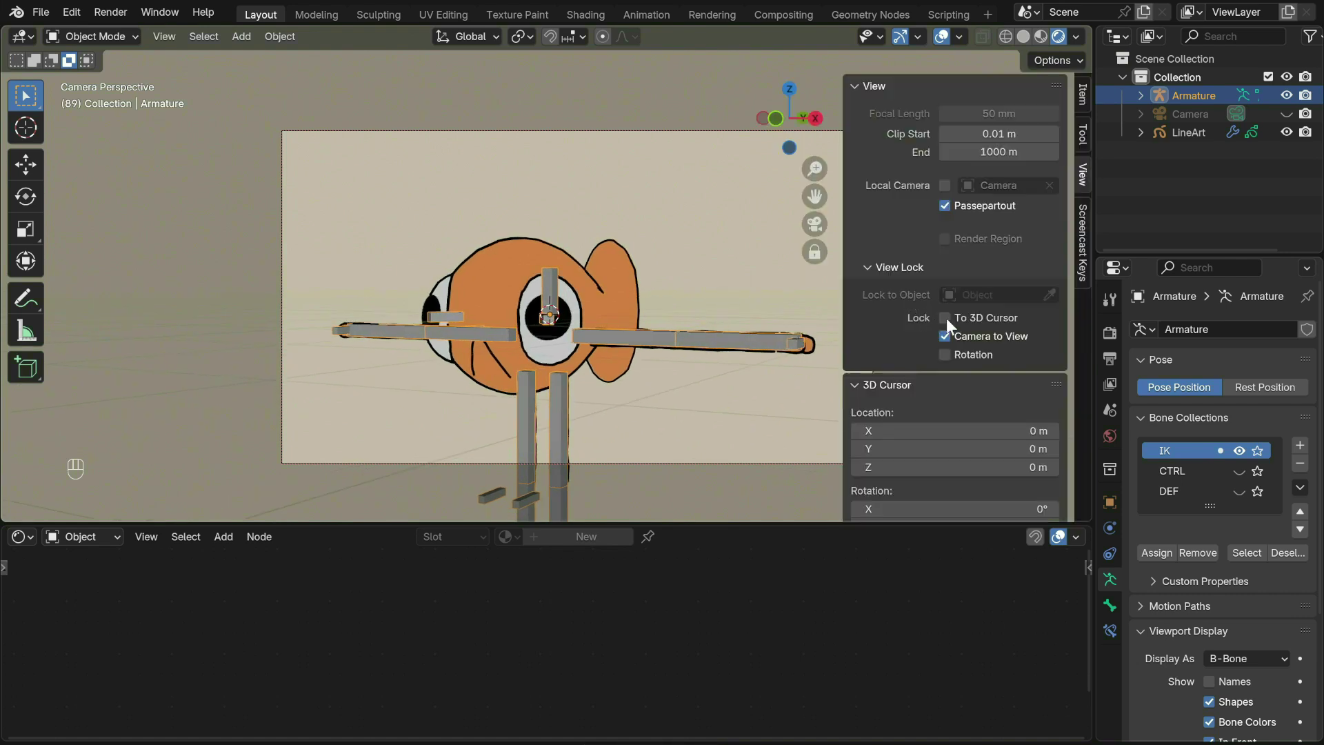
pyautogui.click(943, 335)
pyautogui.press('n')
pyautogui.moveTo(721, 333); pyautogui.dragTo(783, 341, button='middle')
# Step: Unhide the camera, set its Z rotation and X location to 0, and look through it
pyautogui.click(1047, 89)
pyautogui.scroll(-6, 698, 304)
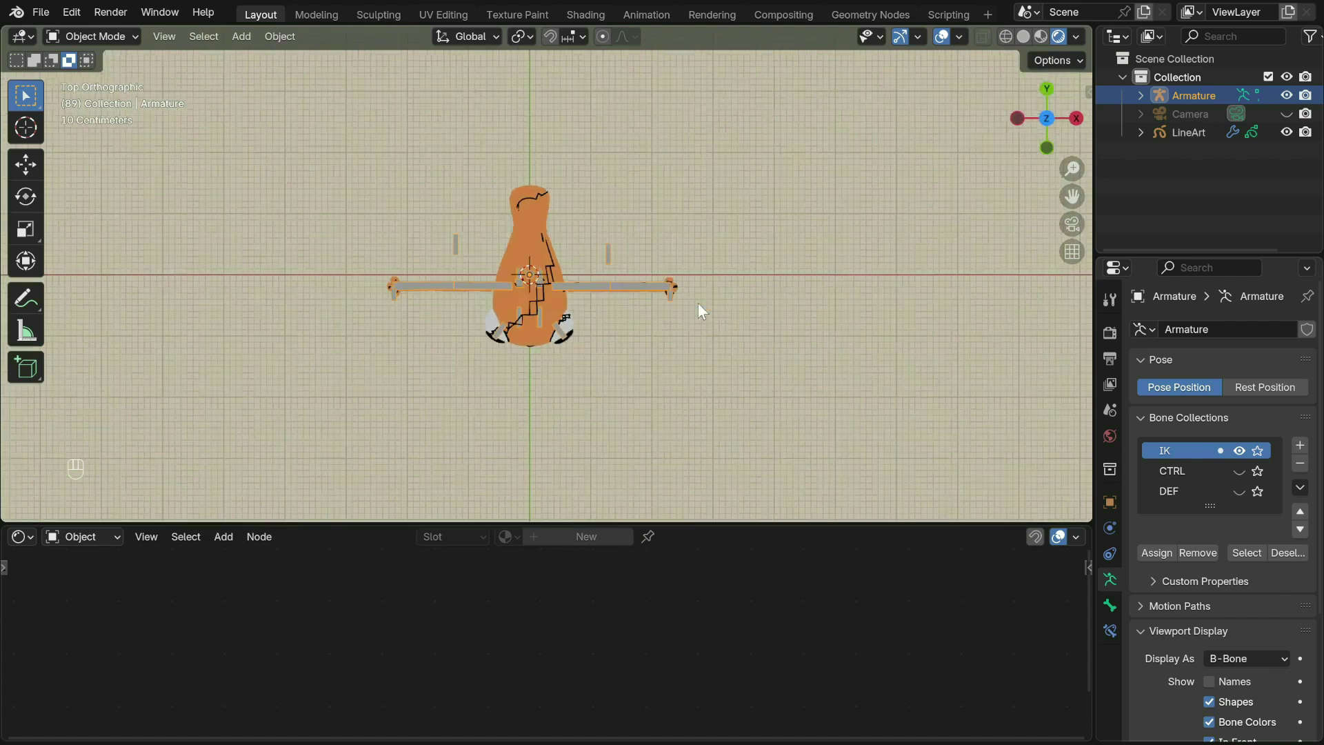
pyautogui.click(1287, 114)
pyautogui.click(1186, 112)
pyautogui.press('n')
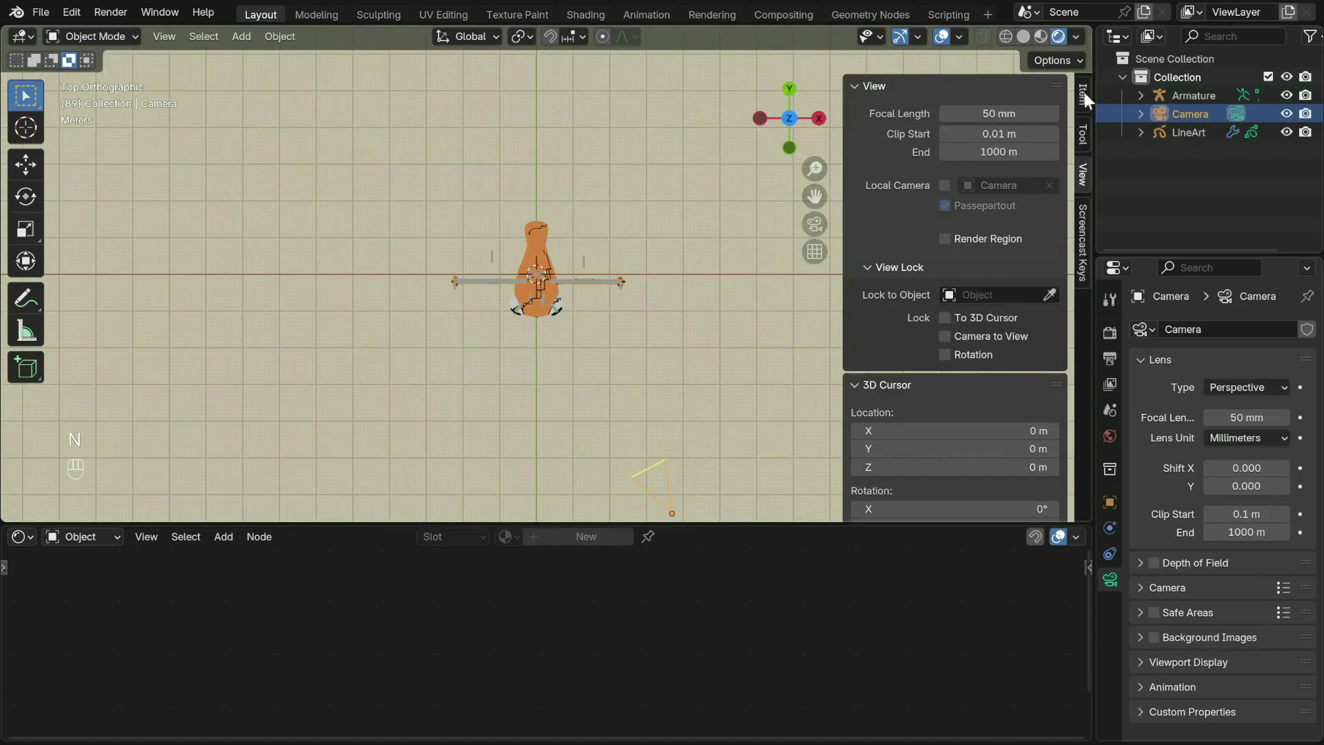
pyautogui.click(1083, 93)
pyautogui.click(985, 244)
pyautogui.write('0')
pyautogui.press('Return')
pyautogui.click(974, 132)
pyautogui.write('0')
pyautogui.press('Return')
pyautogui.press('n')
pyautogui.press('KP_0')
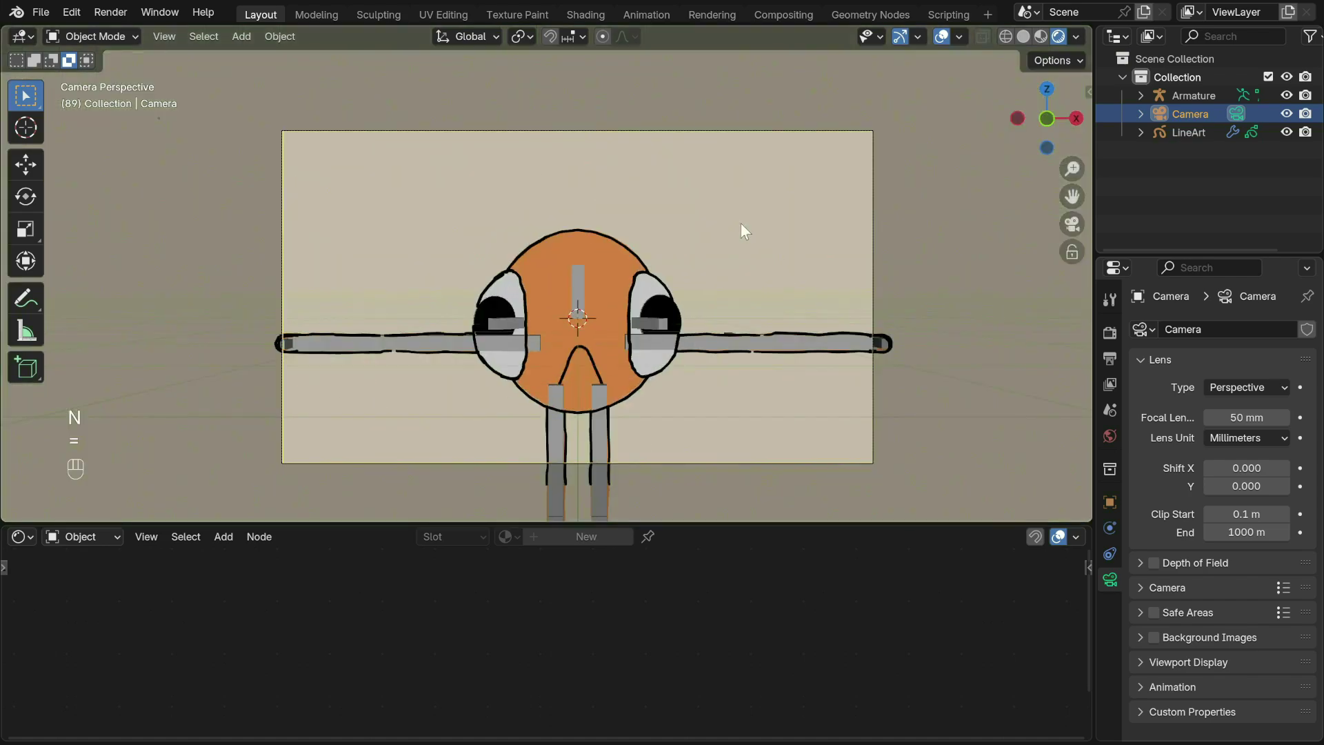
# Step: Move the camera about 6.5 m farther from the creature along the global Y axis
pyautogui.click(1049, 89)
pyautogui.scroll(-3, 683, 333)
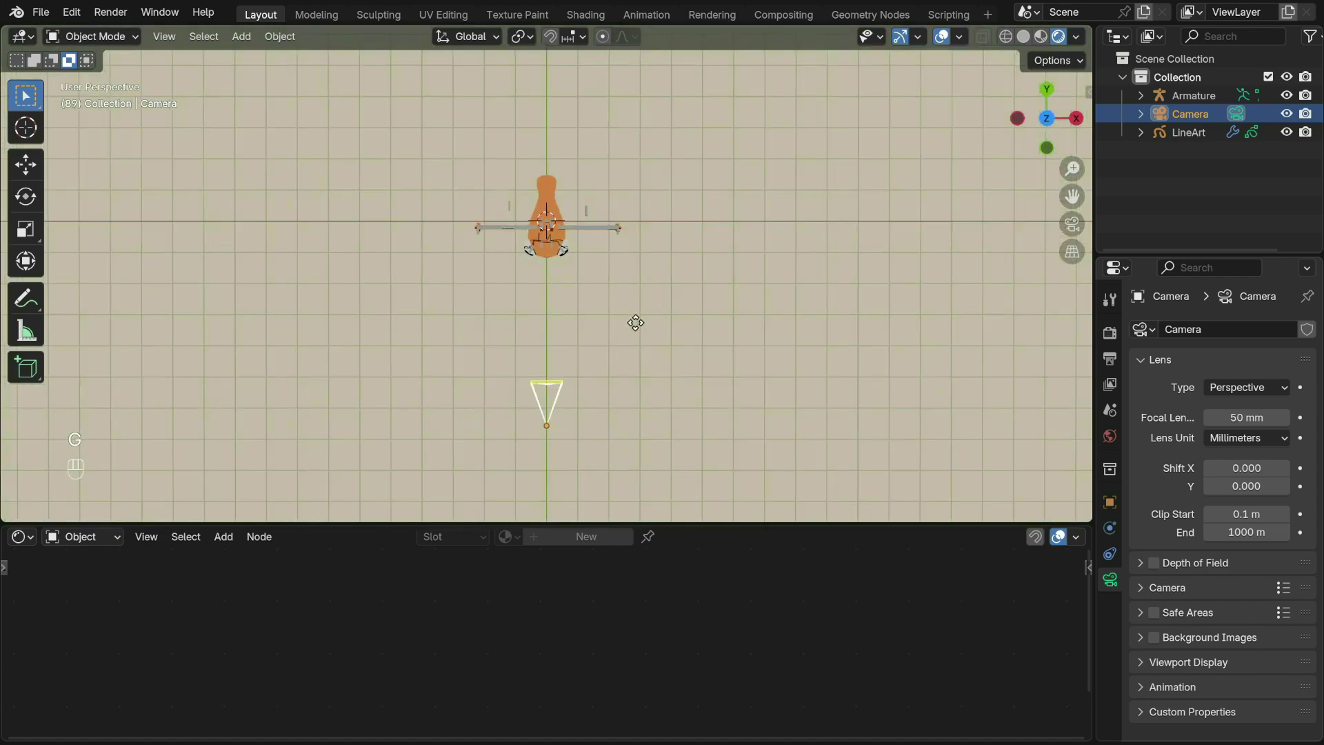
pyautogui.press('g')
pyautogui.press('y')
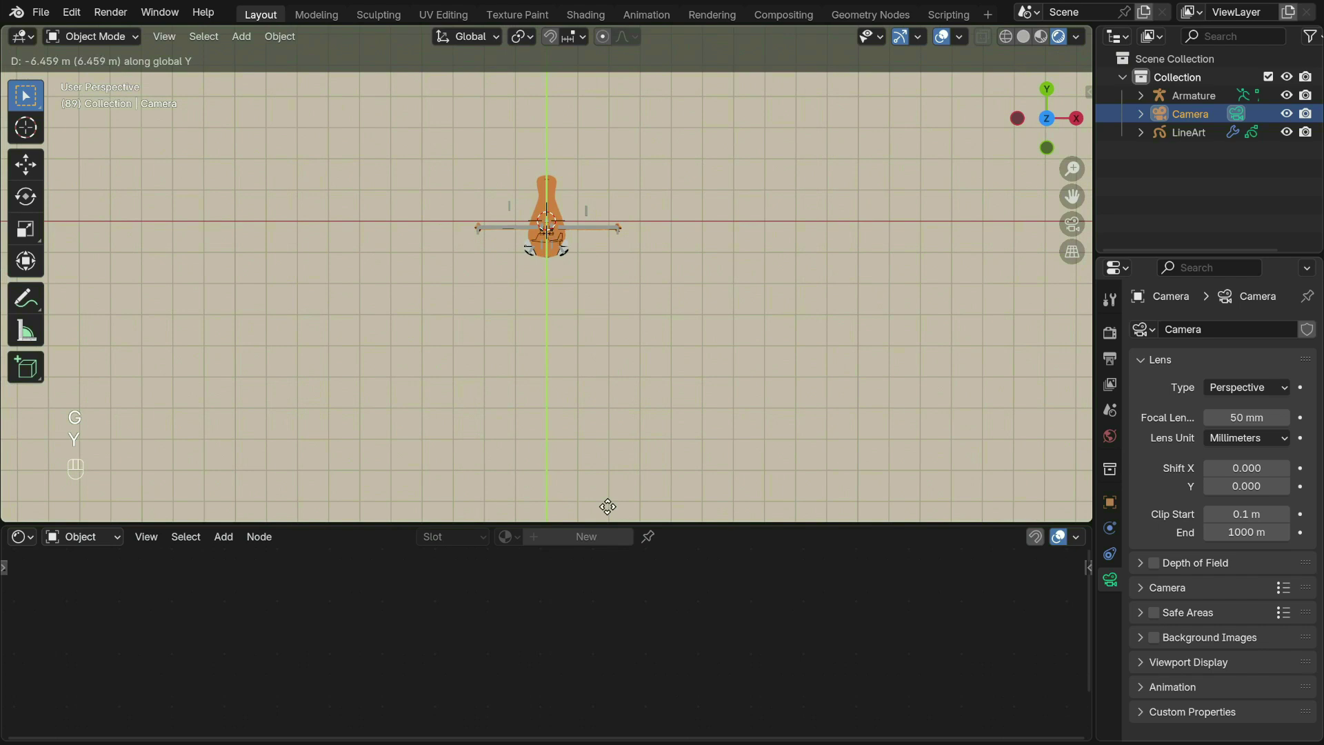
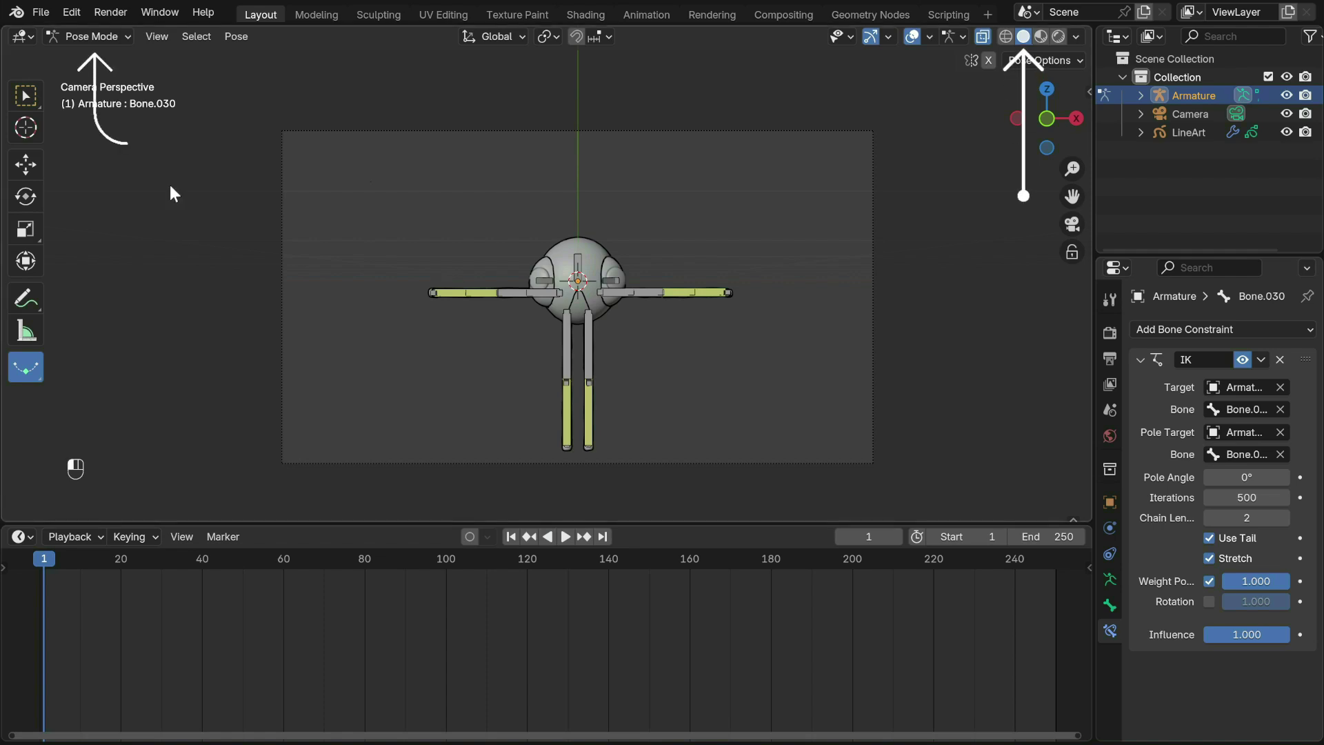
# Step: In Pose Mode, try rotating the upper arm bone on the creature's +X side and undo the rotation
pyautogui.click(649, 298)
pyautogui.press('r')
pyautogui.click(740, 203)
pyautogui.hotkey('ctrl', 'z')
# Step: Raise the +X hand control Bone.027 so the arm bends upward and insert a Location keyframe at frame 1
pyautogui.click(730, 294)
pyautogui.press('g')
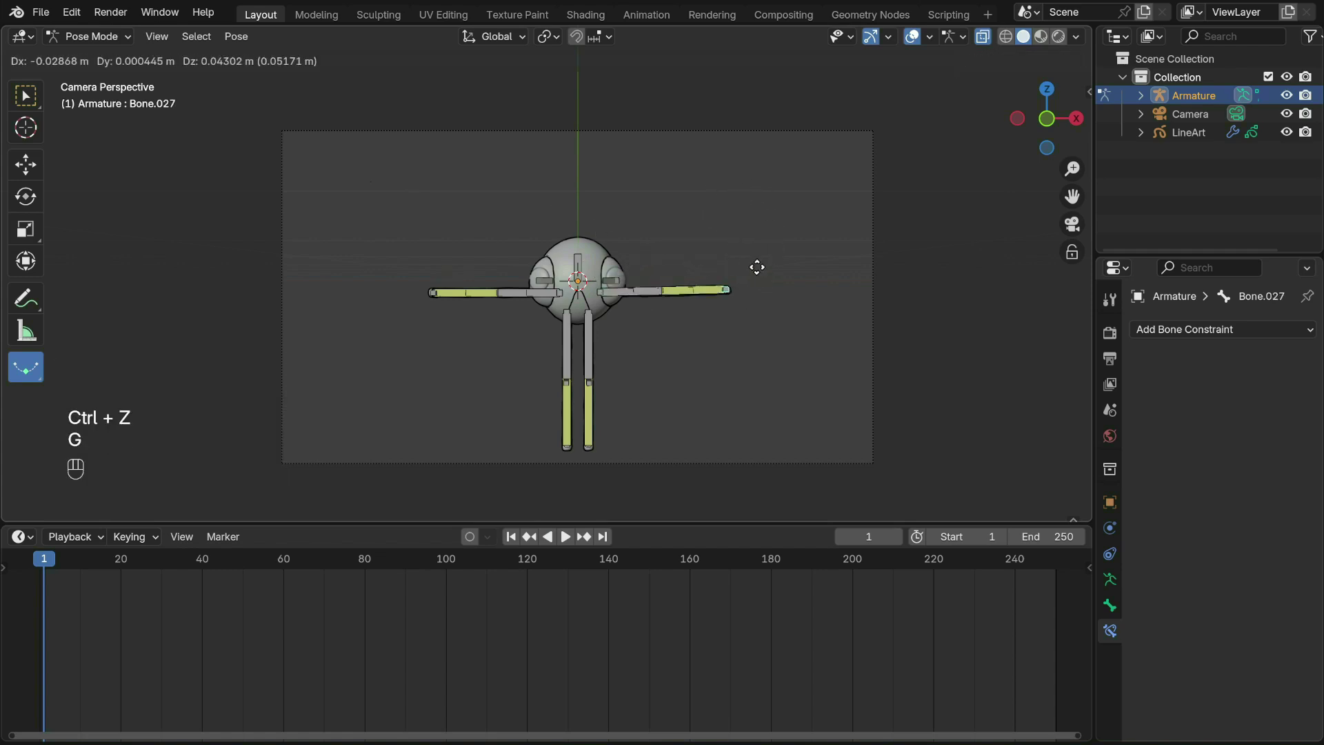
pyautogui.click(683, 232)
pyautogui.press('k')
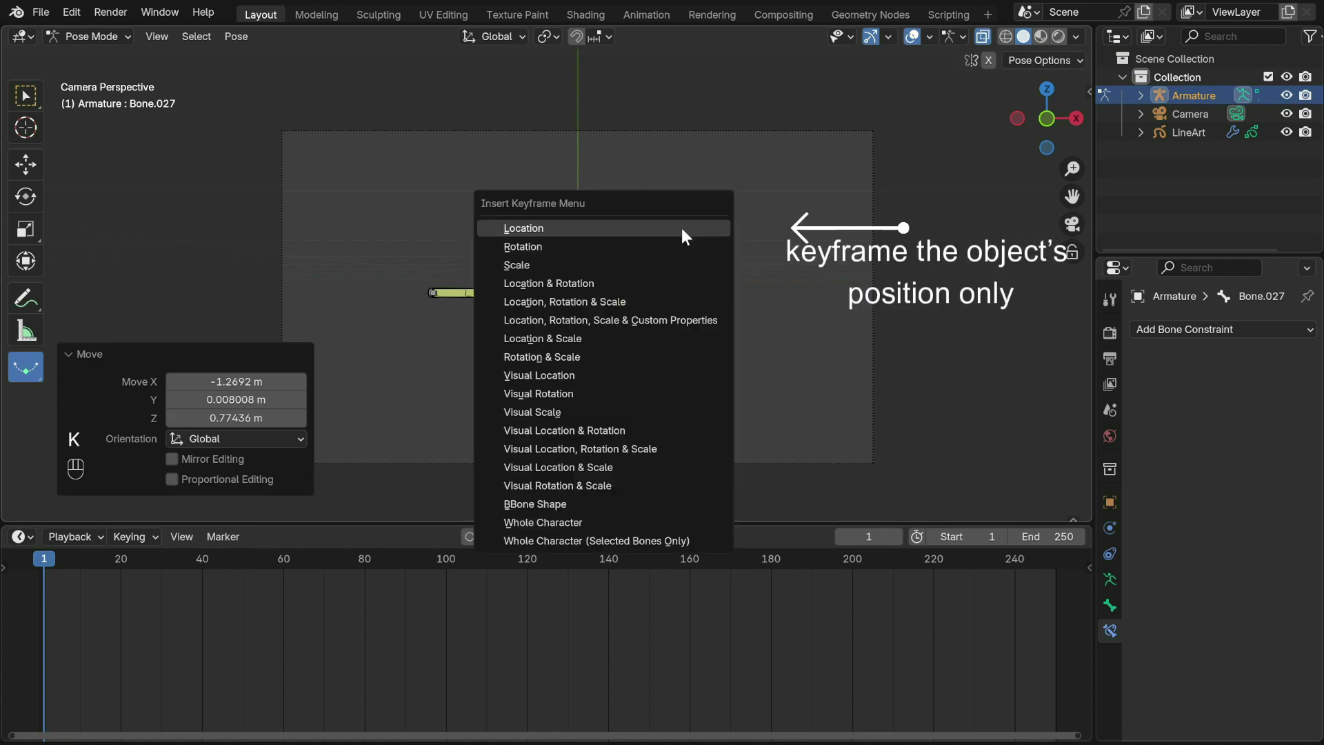
pyautogui.click(619, 228)
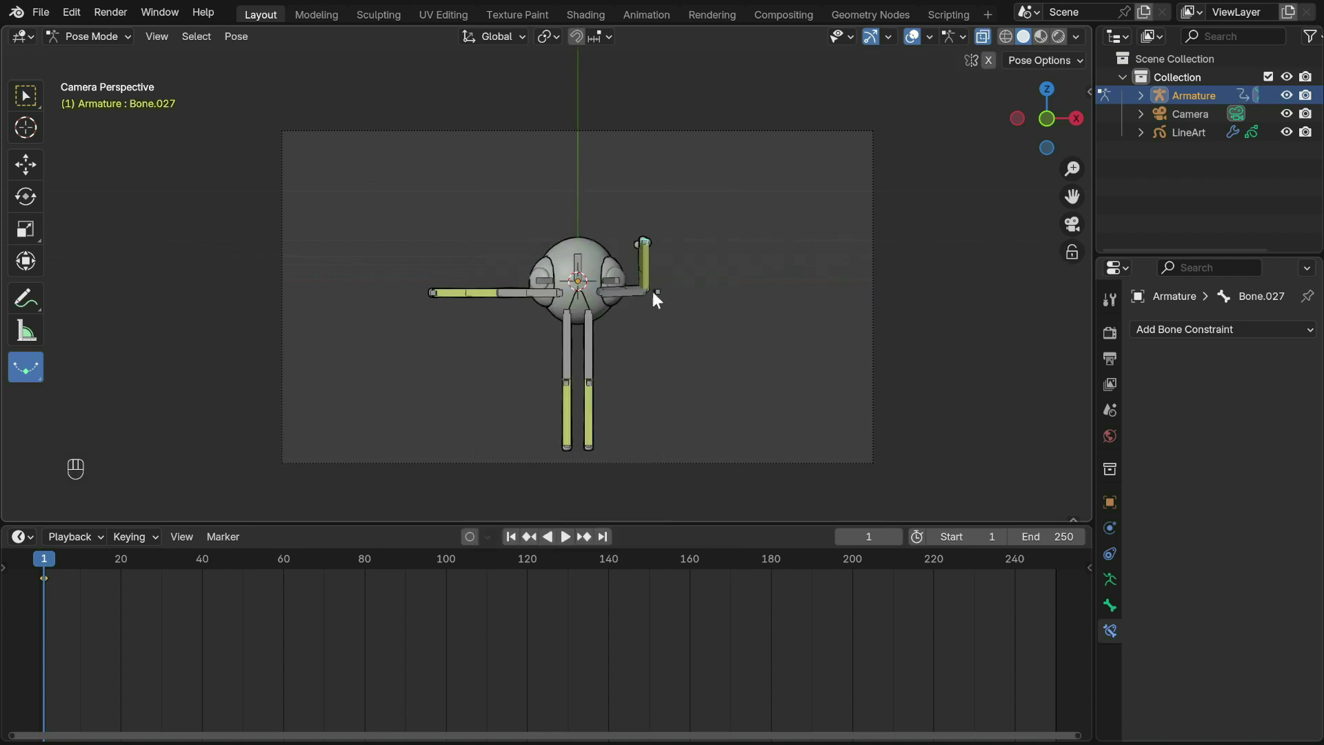
# Step: Rotate the head bone Bone.056 by about 45° in the camera view and insert a keyframe for it
pyautogui.hotkey('ctrl', 'z')
pyautogui.press('r')
pyautogui.click(834, 360)
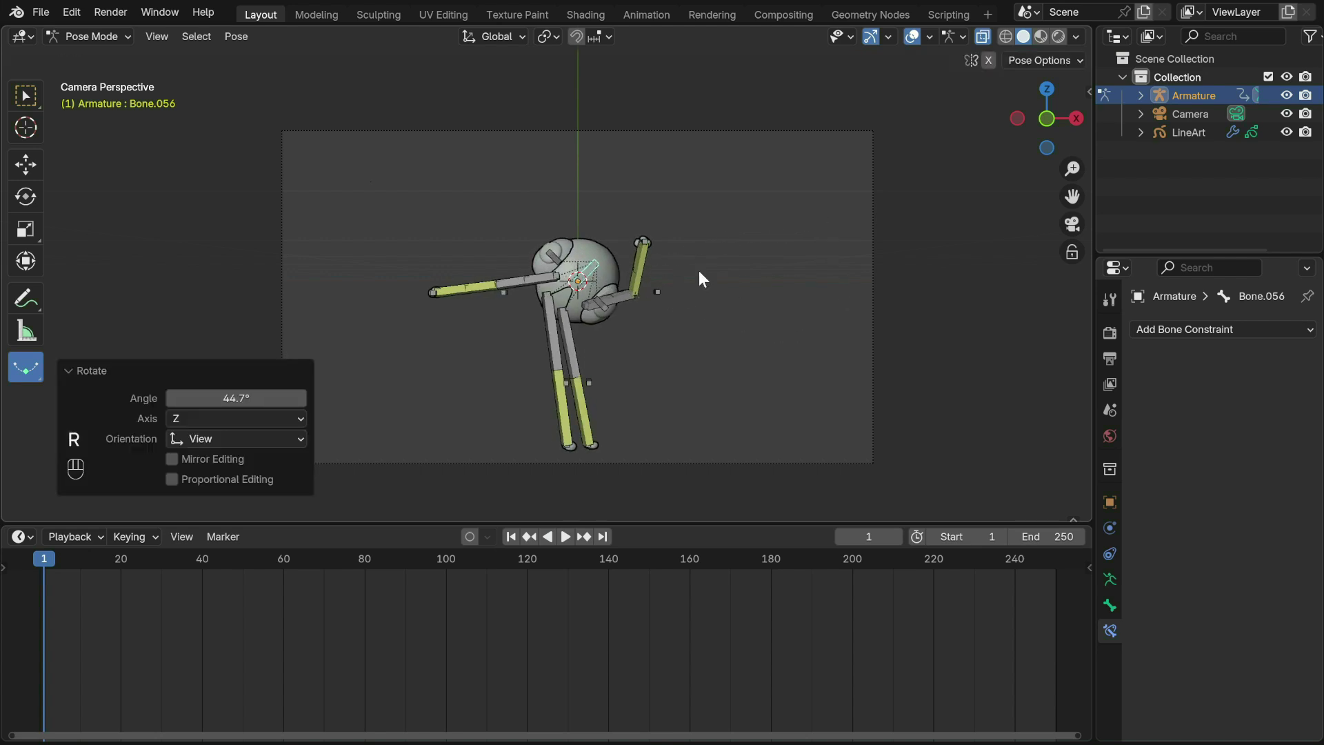
pyautogui.press('k')
pyautogui.click(609, 292)
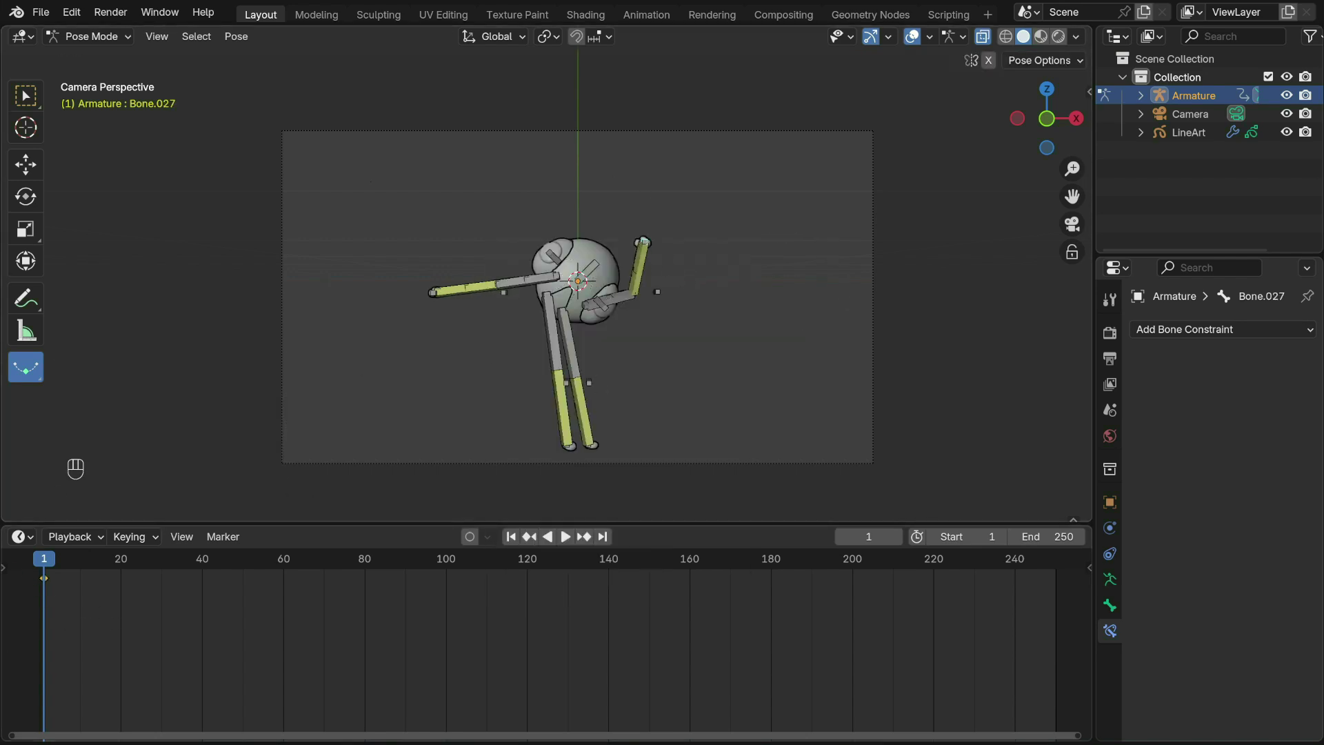
# Step: Undo the trial arm and head poses together with their keyframes
pyautogui.click(640, 275)
pyautogui.hotkey('ctrl', 'z')
pyautogui.hotkey('ctrl', 'z')
pyautogui.hotkey('ctrl', 'z')
pyautogui.hotkey('ctrl', 'z')
pyautogui.hotkey('ctrl', 'z')
pyautogui.hotkey('ctrl', 'z')
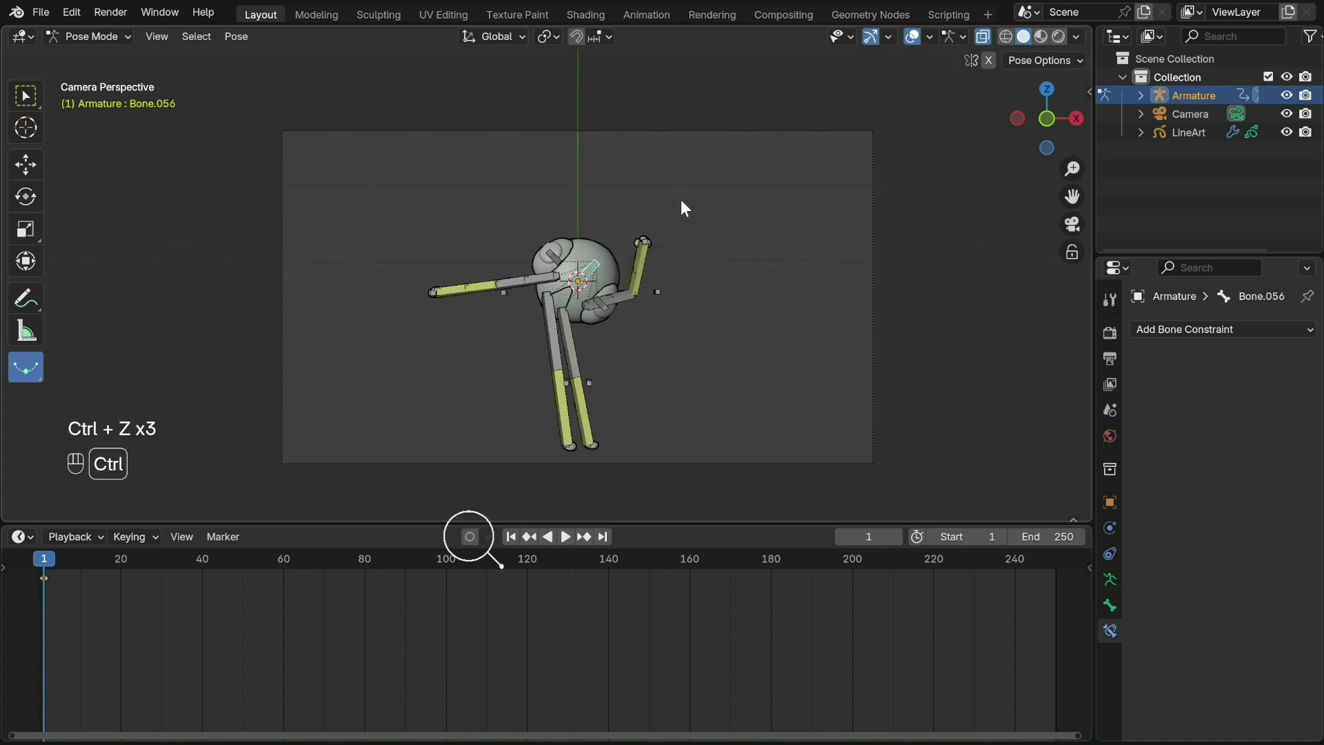
pyautogui.hotkey('ctrl', 'z')
pyautogui.hotkey('ctrl', 'z')
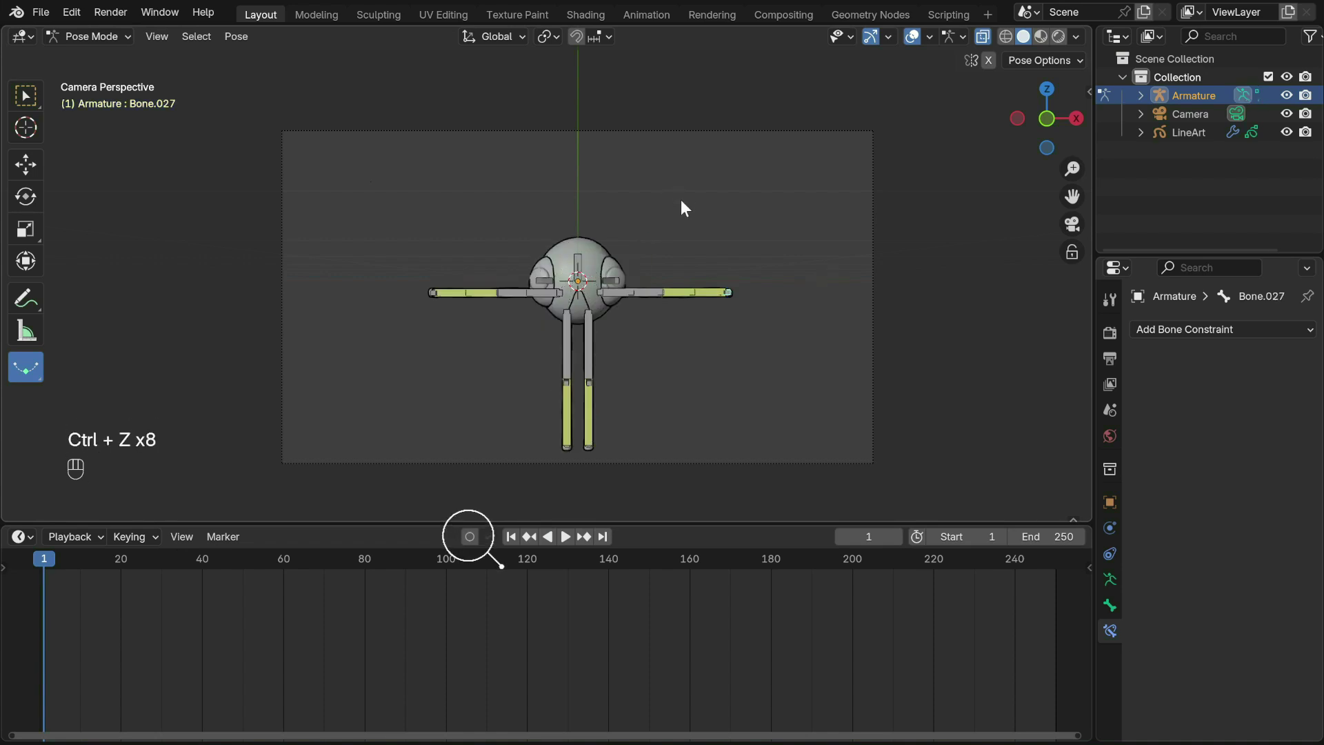
# Step: Enable Auto Keying and raise the +X hand control Bone.027 to try it out
pyautogui.click(470, 536)
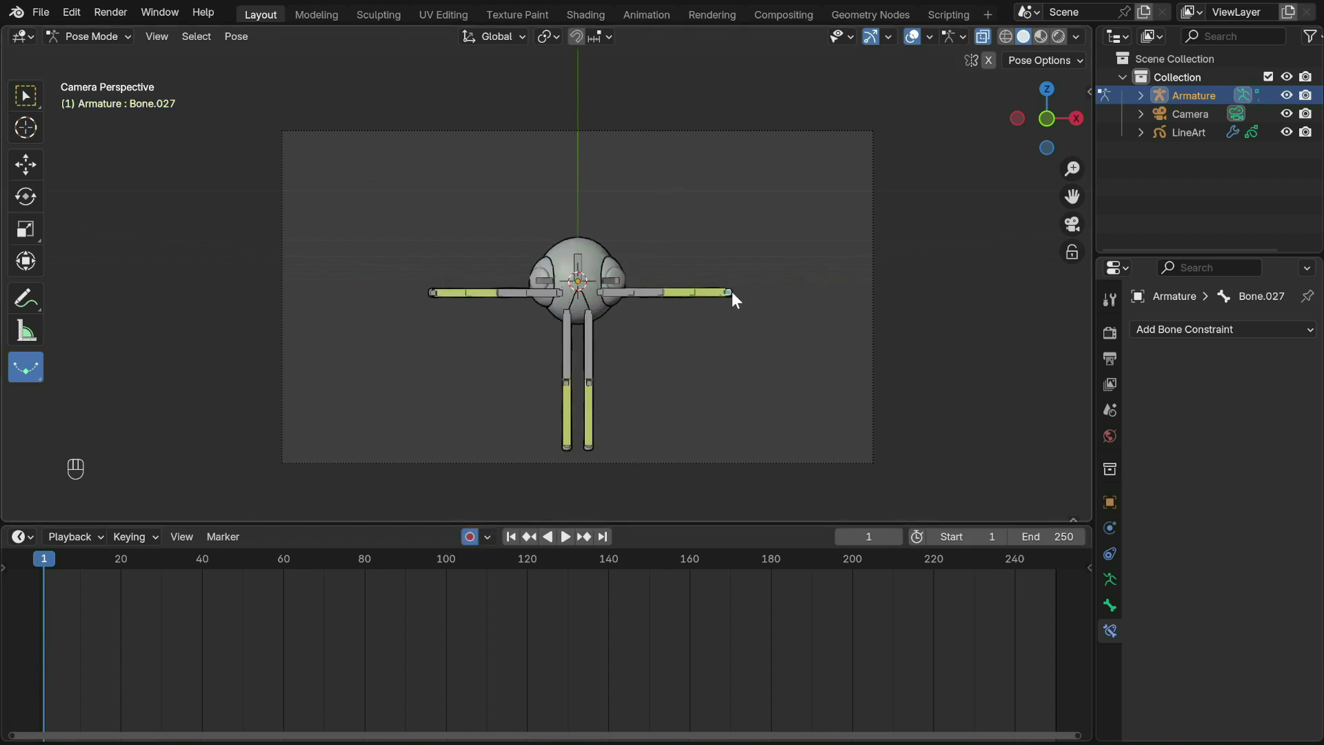
pyautogui.press('g')
pyautogui.click(694, 242)
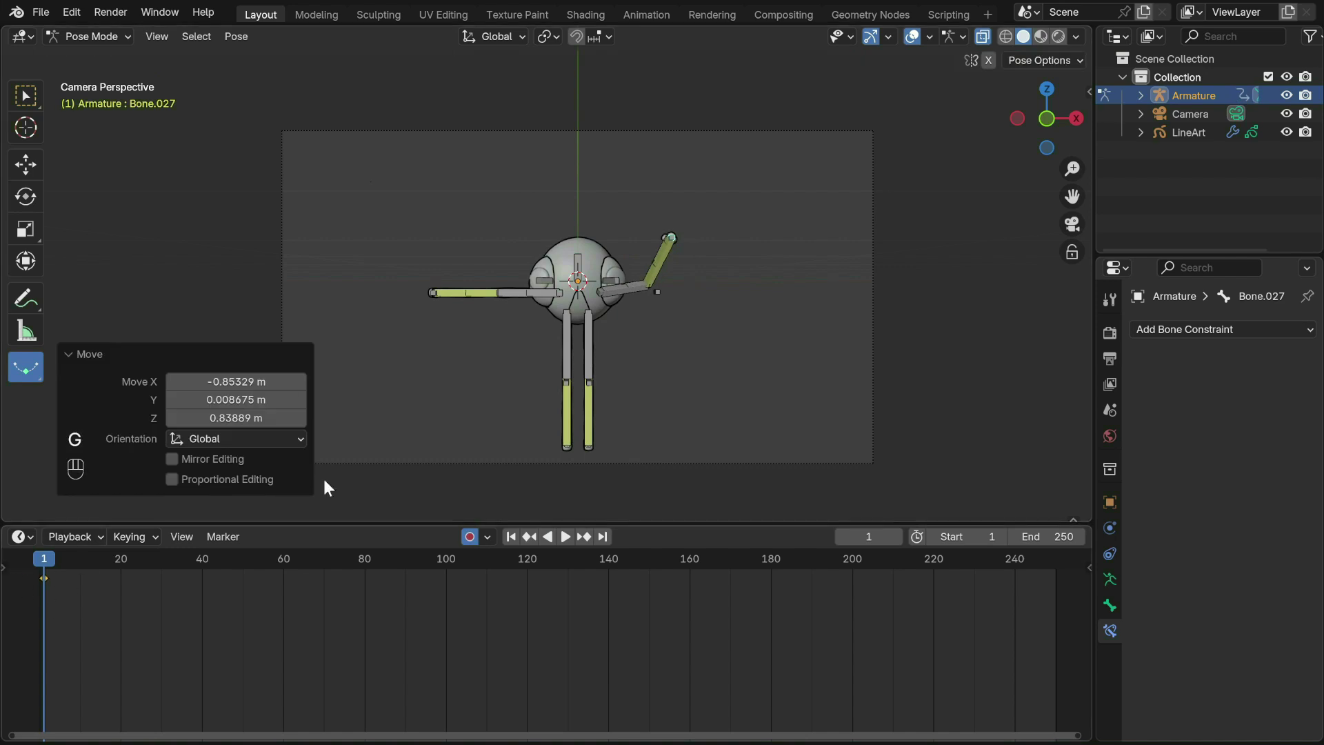
# Step: Try rotating the head bone by about 43° and undo both automatically keyed pose changes
pyautogui.click(584, 269)
pyautogui.press('r')
pyautogui.click(730, 351)
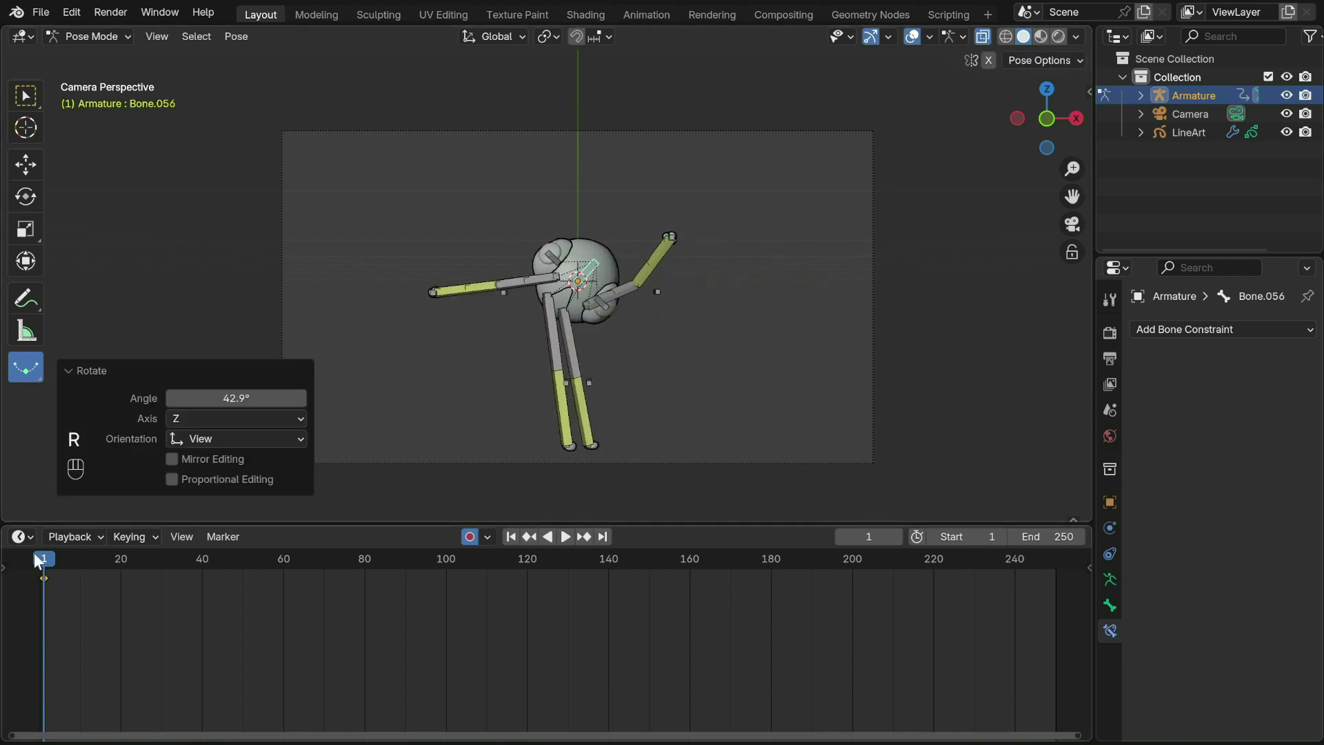
pyautogui.hotkey('ctrl', 'z')
pyautogui.hotkey('ctrl', 'z')
pyautogui.hotkey('ctrl', 'z')
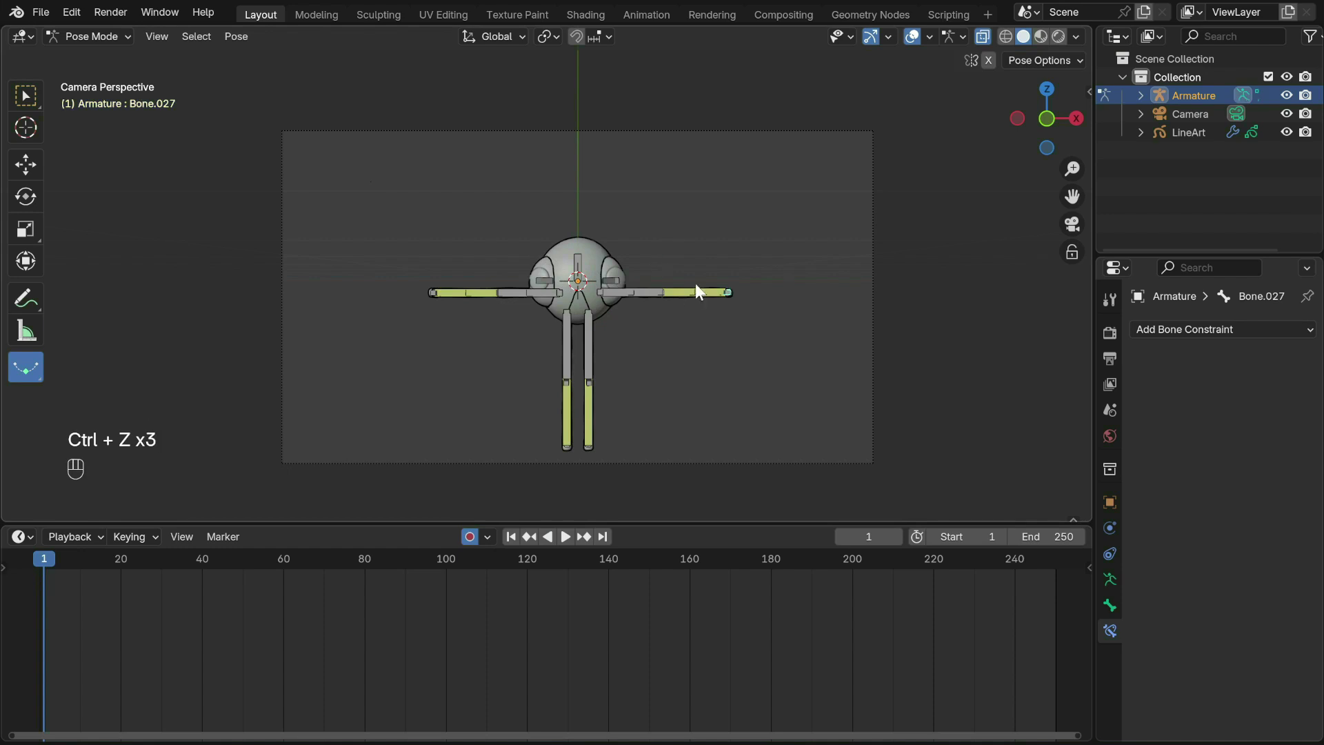
# Step: With Auto Keying on, raise the +X hand control and lower the body bone along the Z axis into a crouch
pyautogui.click(470, 537)
pyautogui.press('g')
pyautogui.click(658, 187)
pyautogui.click(585, 262)
pyautogui.press('g')
pyautogui.press('z')
pyautogui.click(612, 293)
# Step: Move both knee pole targets outward so the legs bend away from each other
pyautogui.click(566, 382)
pyautogui.press('g')
pyautogui.click(538, 384)
pyautogui.click(589, 382)
pyautogui.press('g')
pyautogui.click(618, 385)
# Step: Position the hand controls with the +X arm bent upward and the -X arm bent down beside the body
pyautogui.click(433, 298)
pyautogui.click(484, 405)
pyautogui.click(620, 228)
pyautogui.press('g')
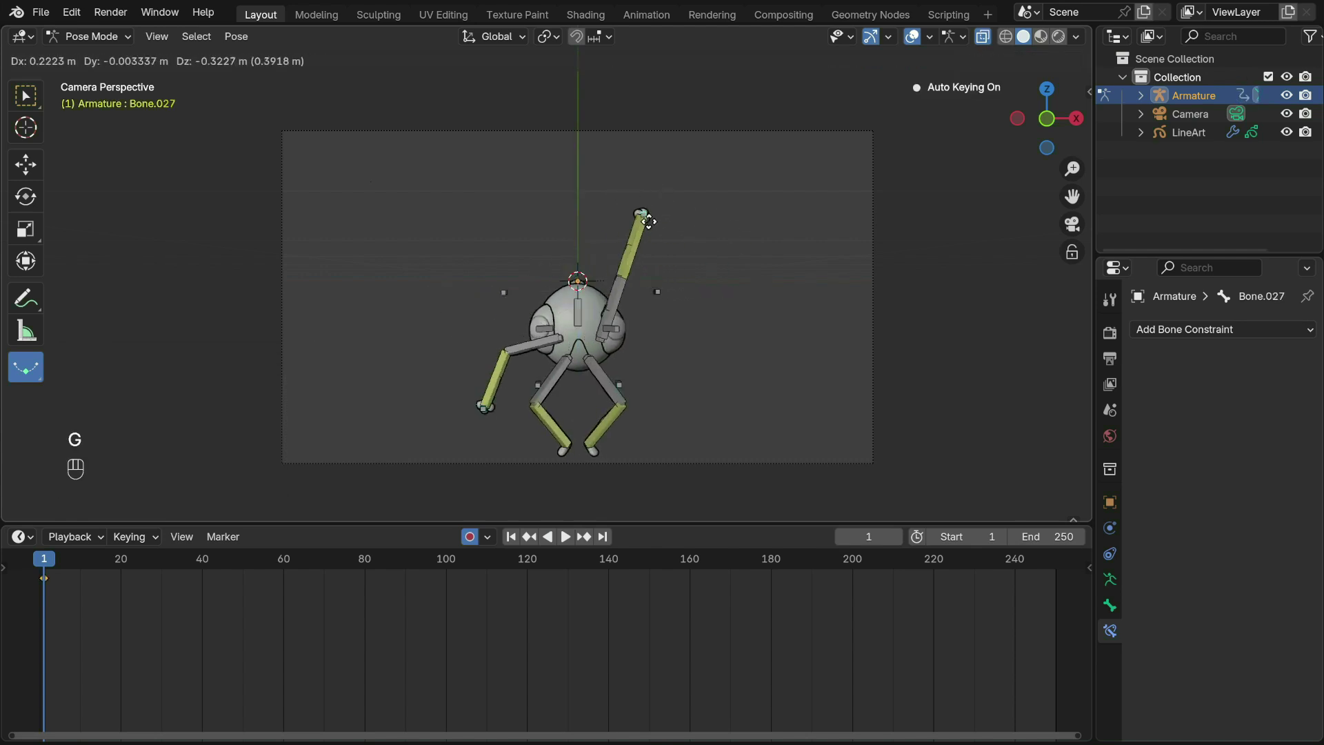
pyautogui.click(649, 241)
pyautogui.click(491, 386)
pyautogui.press('g')
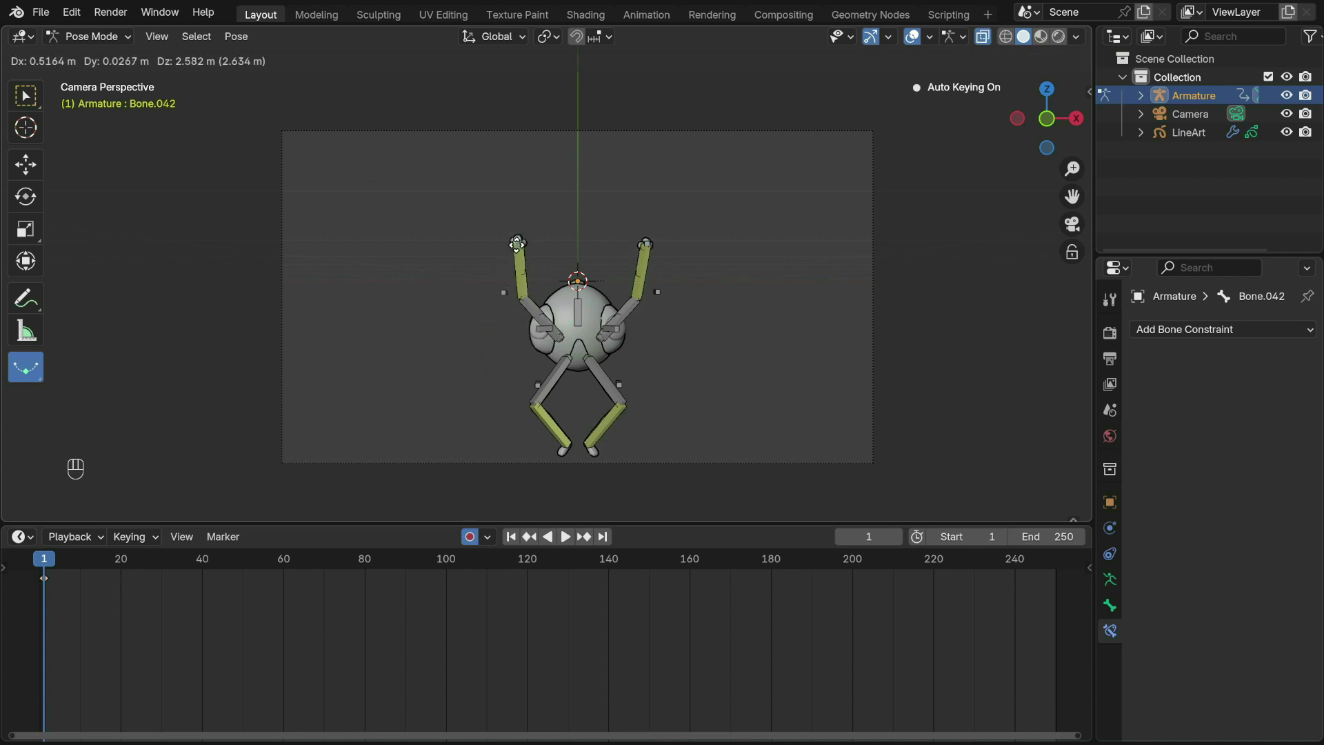
pyautogui.click(497, 403)
# Step: Select all visible bones and insert a Location, Rotation & Scale keyframe at frame 1
pyautogui.press('a')
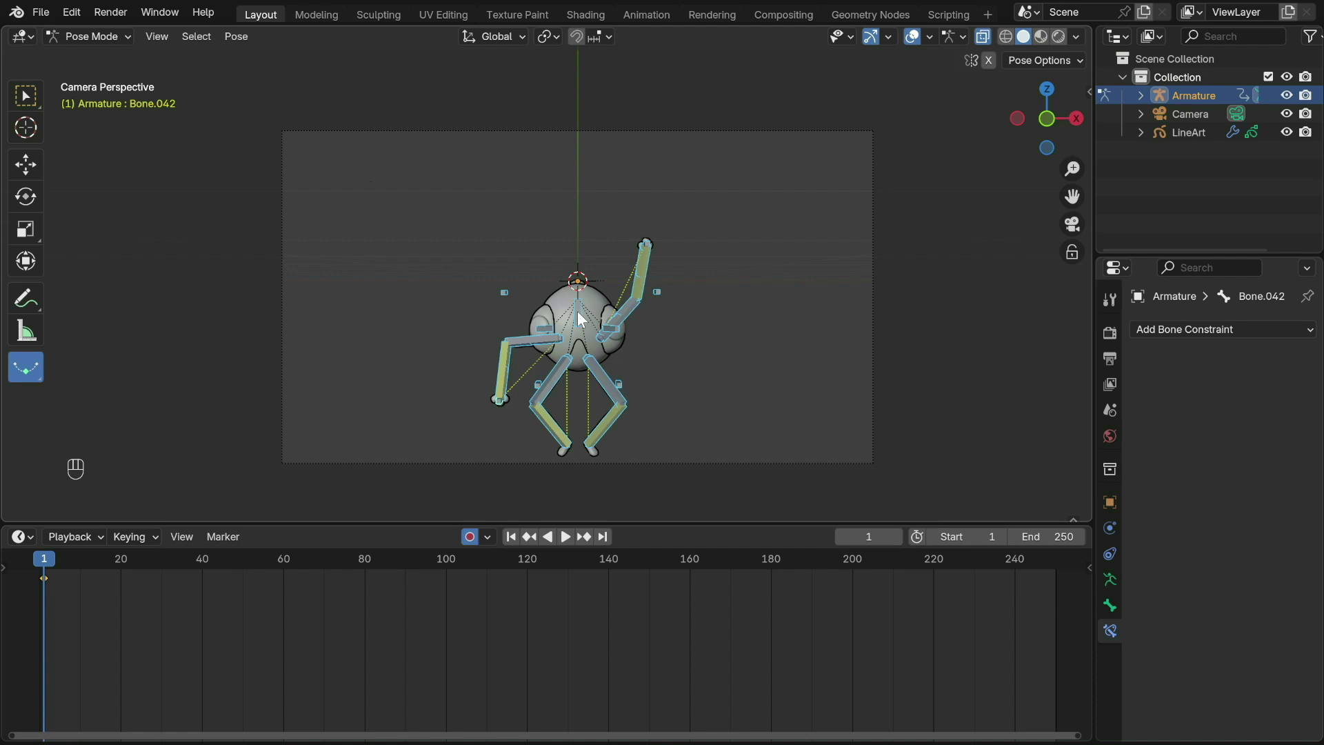
pyautogui.press('k')
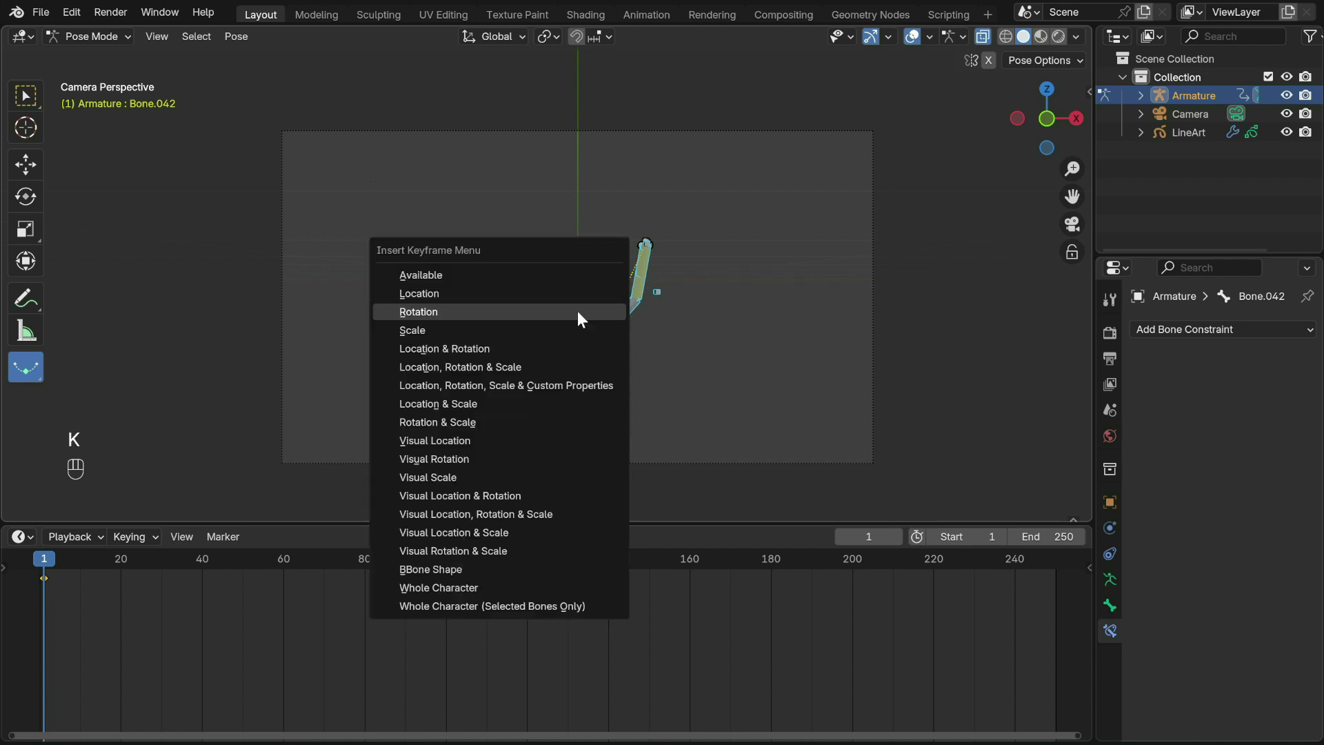
pyautogui.click(537, 373)
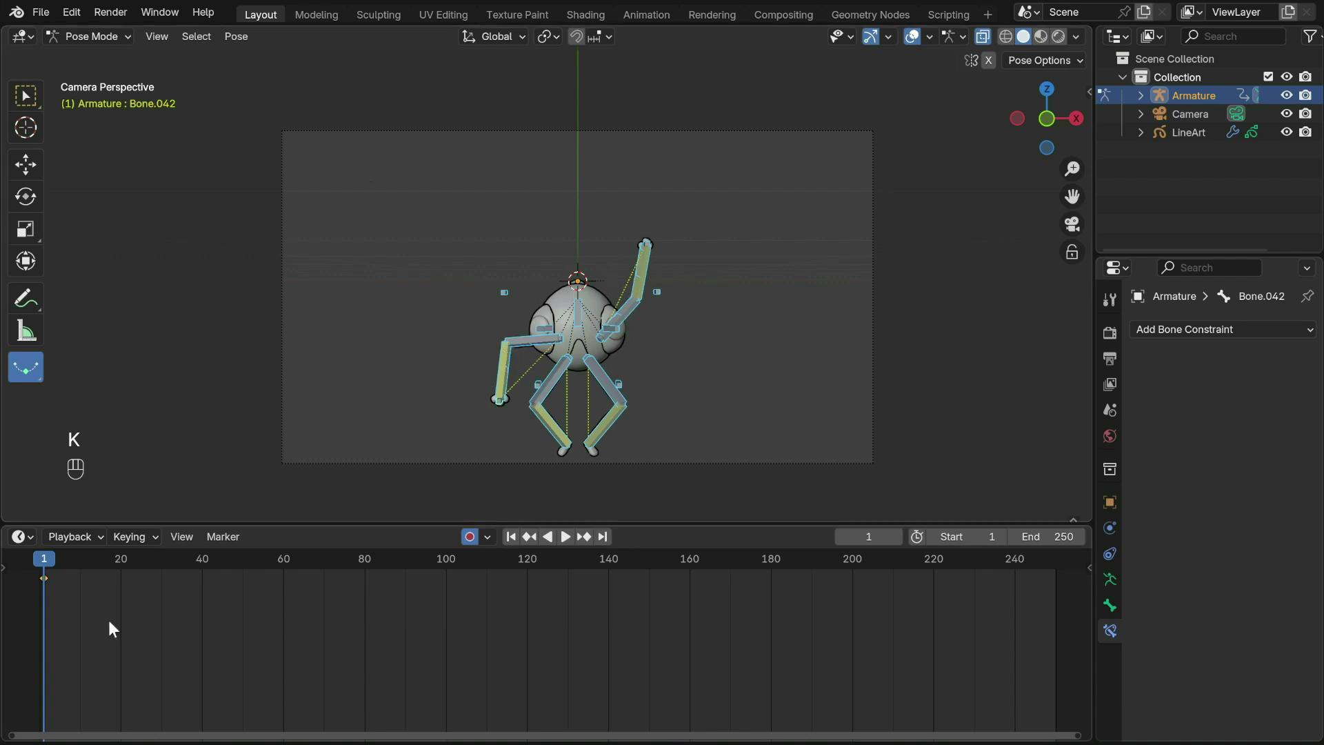
# Step: Duplicate the armature's frame 1 keyframes to frame 40 and play back the held pose
pyautogui.moveTo(73, 621); pyautogui.dragTo(24, 578)
pyautogui.hotkey('shift', 'd')
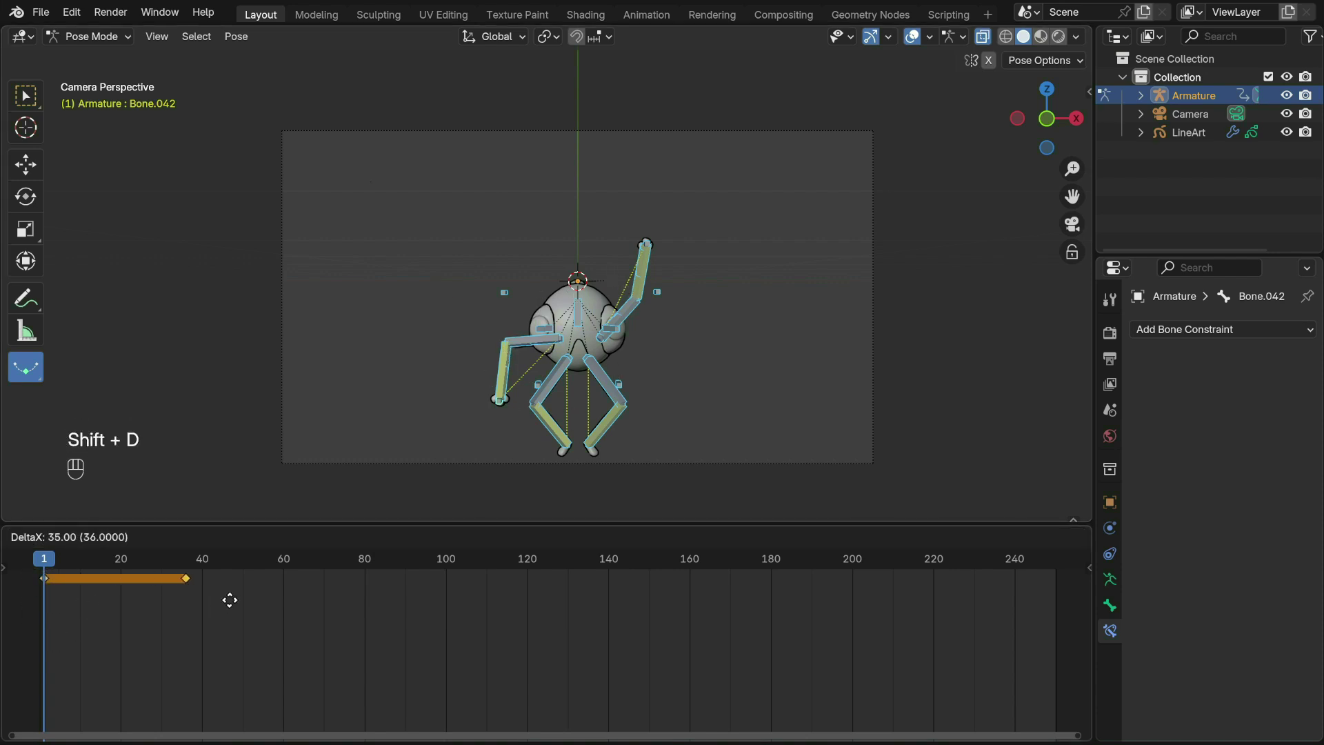
pyautogui.click(249, 607)
pyautogui.press('space')
pyautogui.press('space')
# Step: At frame 41, clear the rotation, location and scale of all selected bones and play back the pose change
pyautogui.click(211, 560)
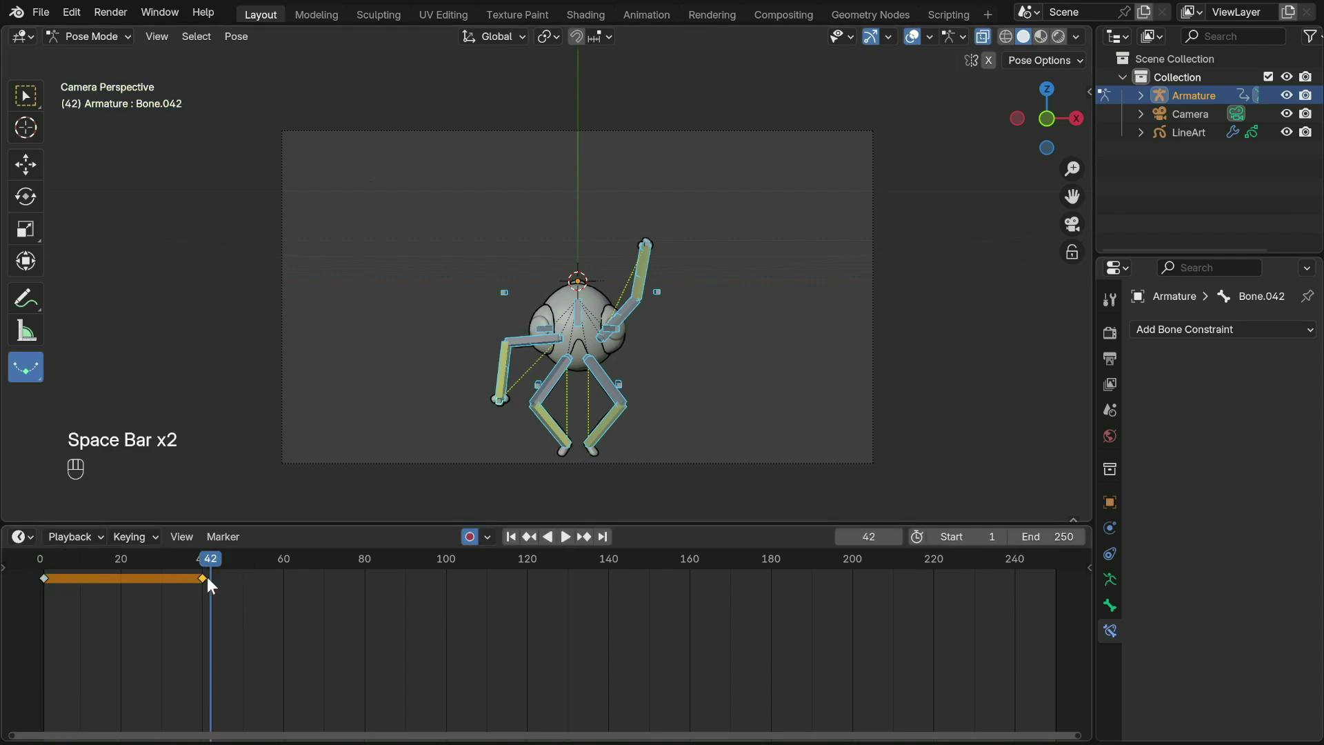
pyautogui.click(206, 560)
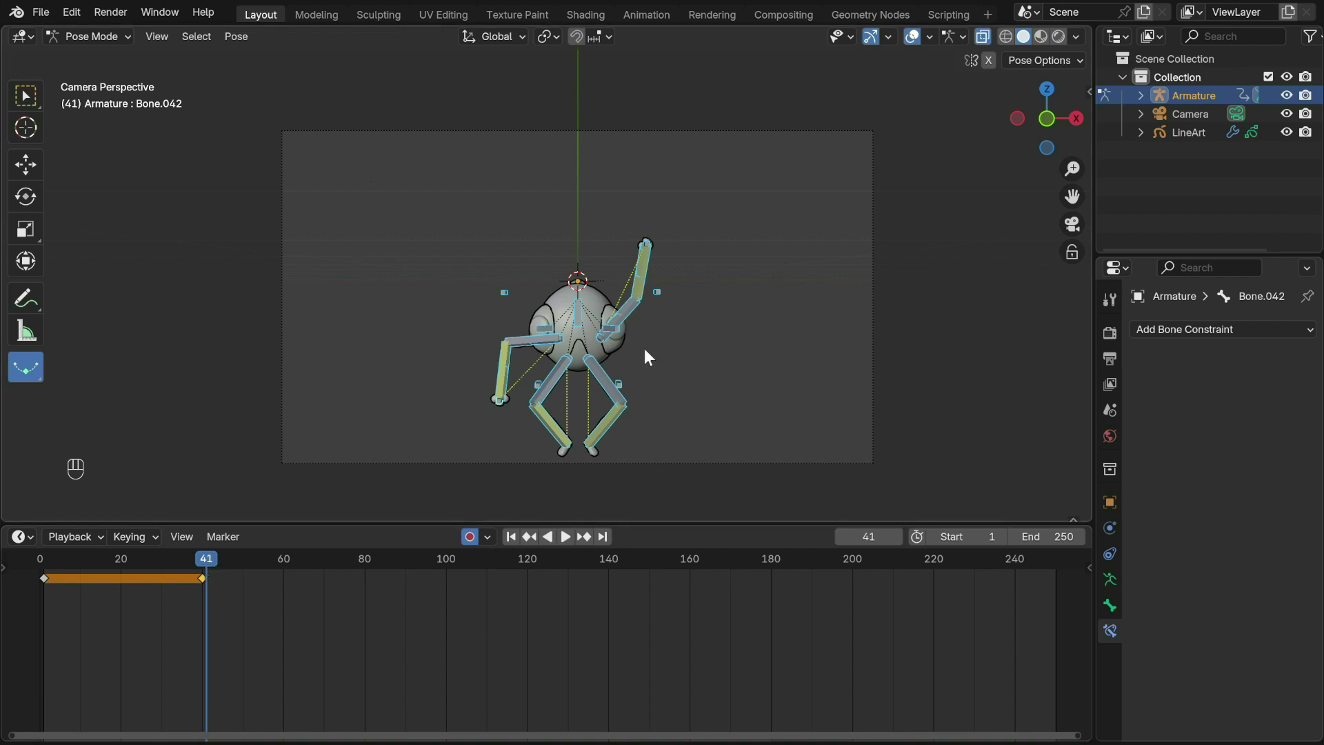
pyautogui.hotkey('alt', 'r')
pyautogui.hotkey('alt', 'g')
pyautogui.hotkey('alt', 's')
pyautogui.click(161, 560)
pyautogui.press('space')
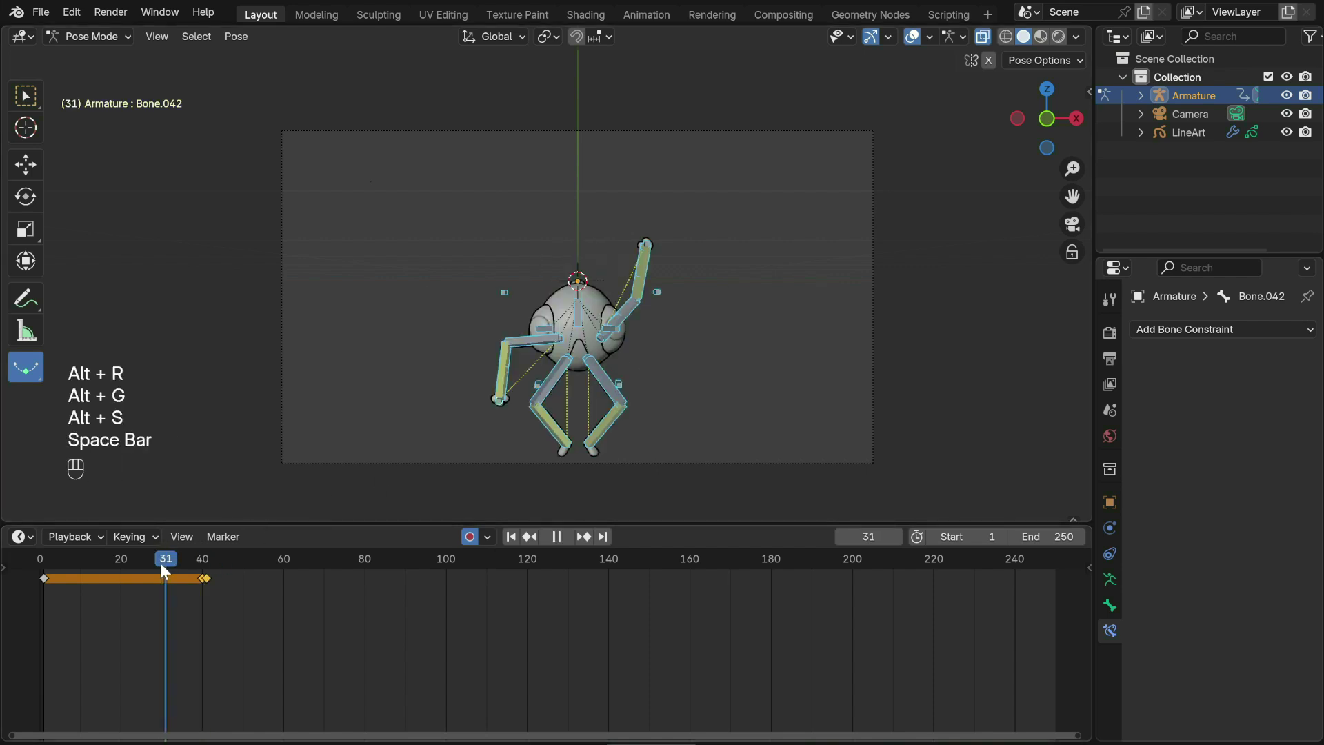
pyautogui.press('space')
# Step: Try shifting the frame 41 rest-pose keyframes to about frame 63 with playback, and delete them
pyautogui.click(209, 577)
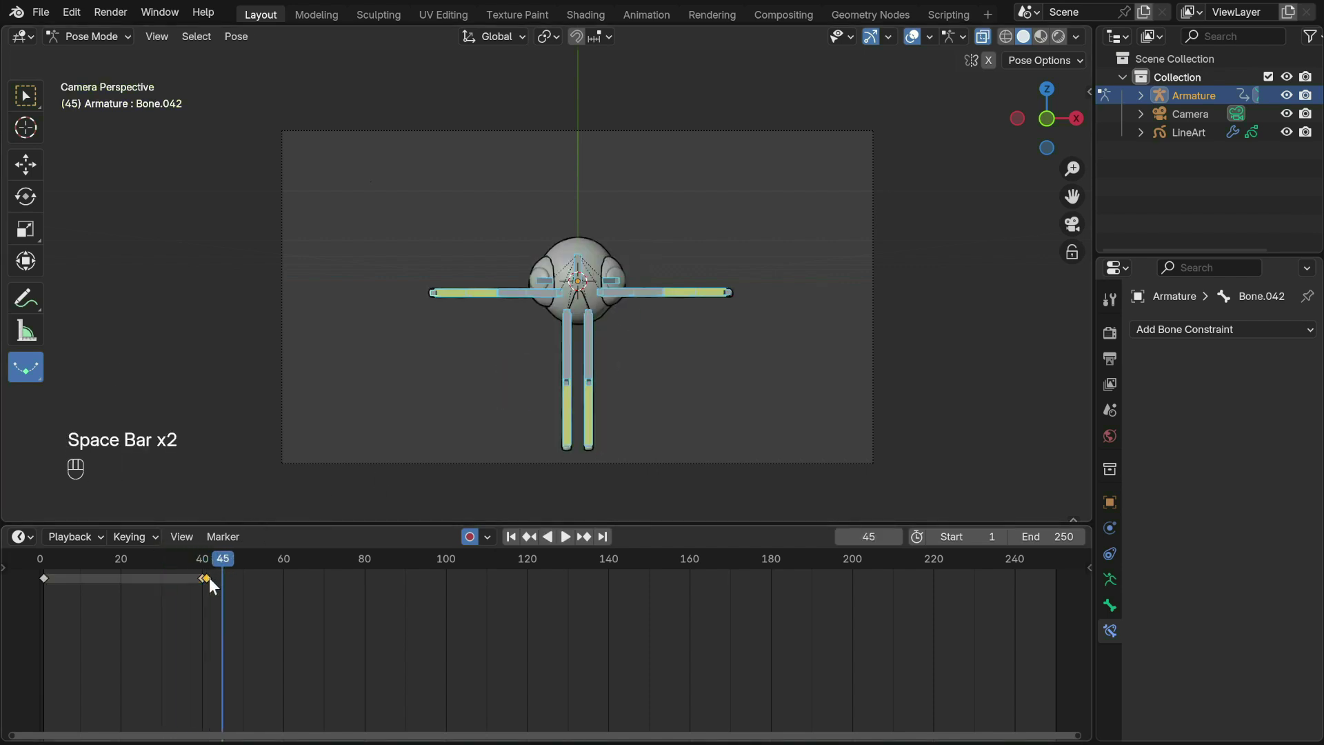
pyautogui.press('g')
pyautogui.click(211, 572)
pyautogui.click(166, 559)
pyautogui.press('space')
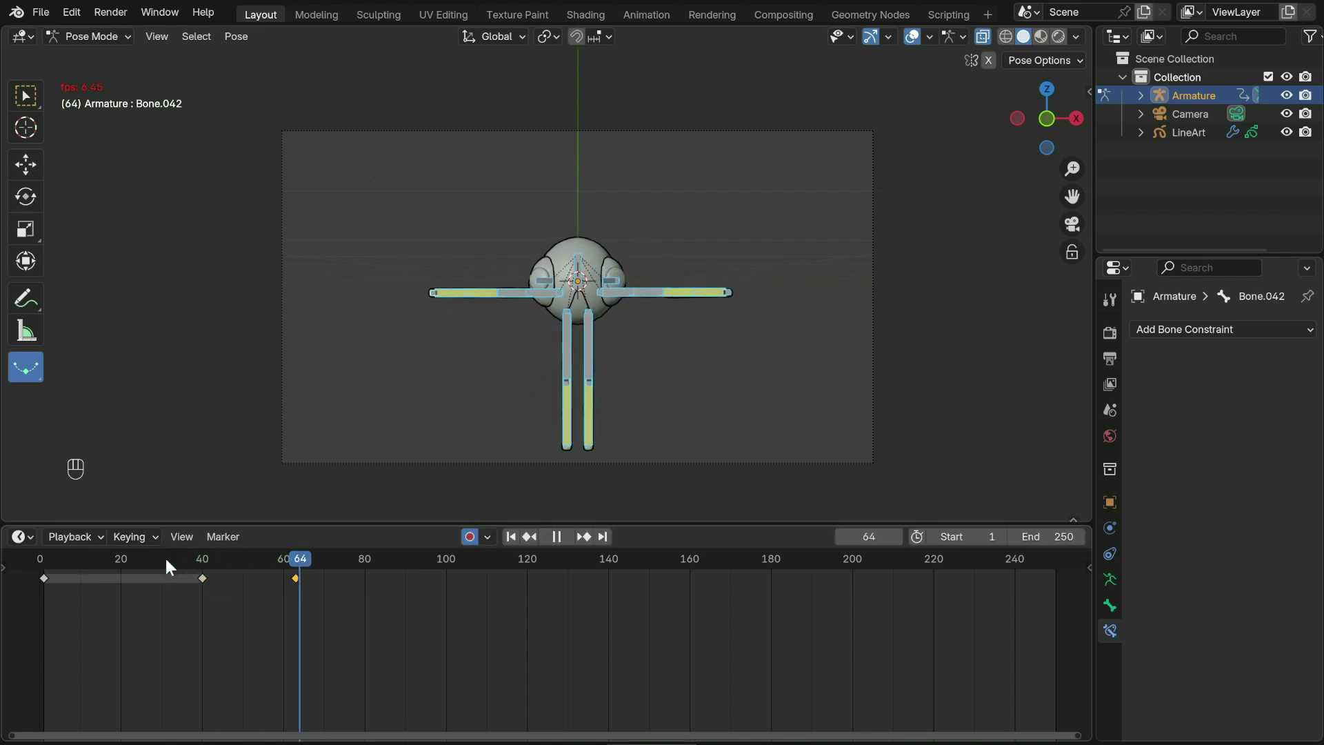
pyautogui.press('space')
pyautogui.press('x')
pyautogui.click(213, 558)
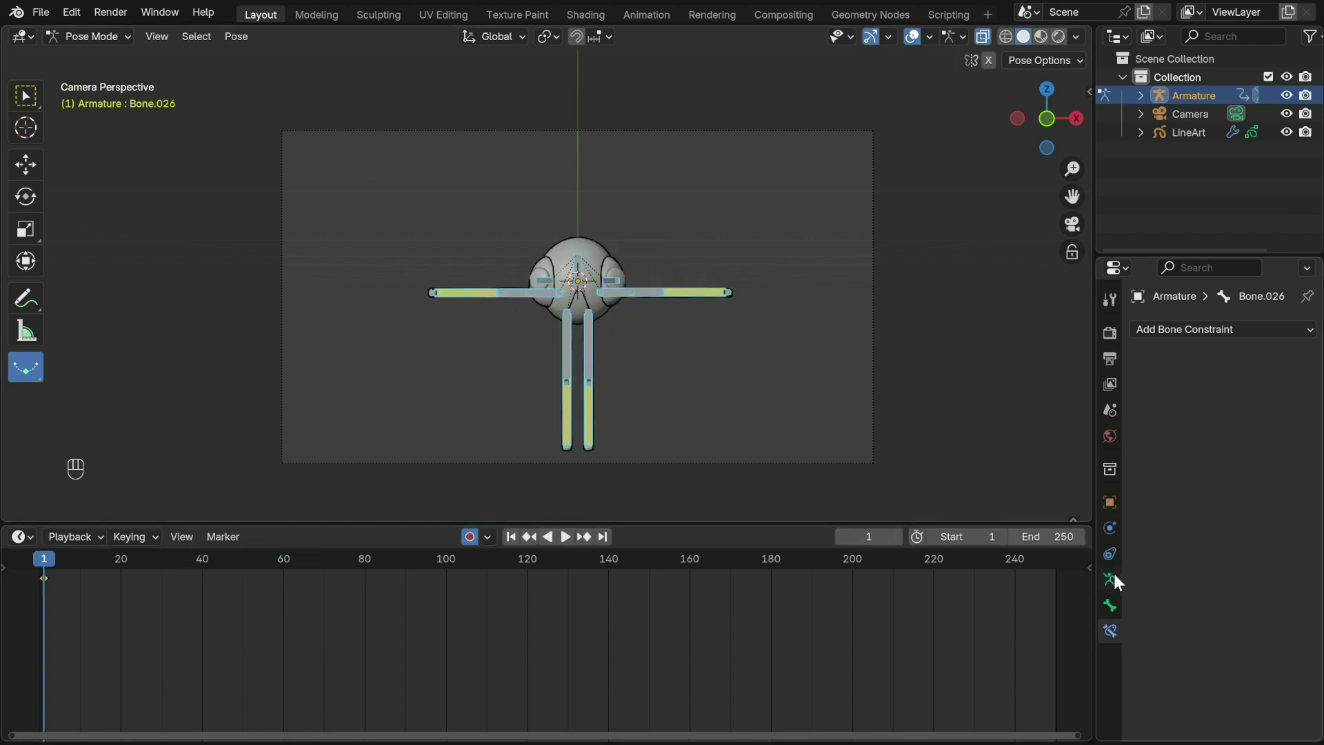
# Step: Show the armature's bone collections, try moving the +X hand control and undo the move
pyautogui.click(1110, 579)
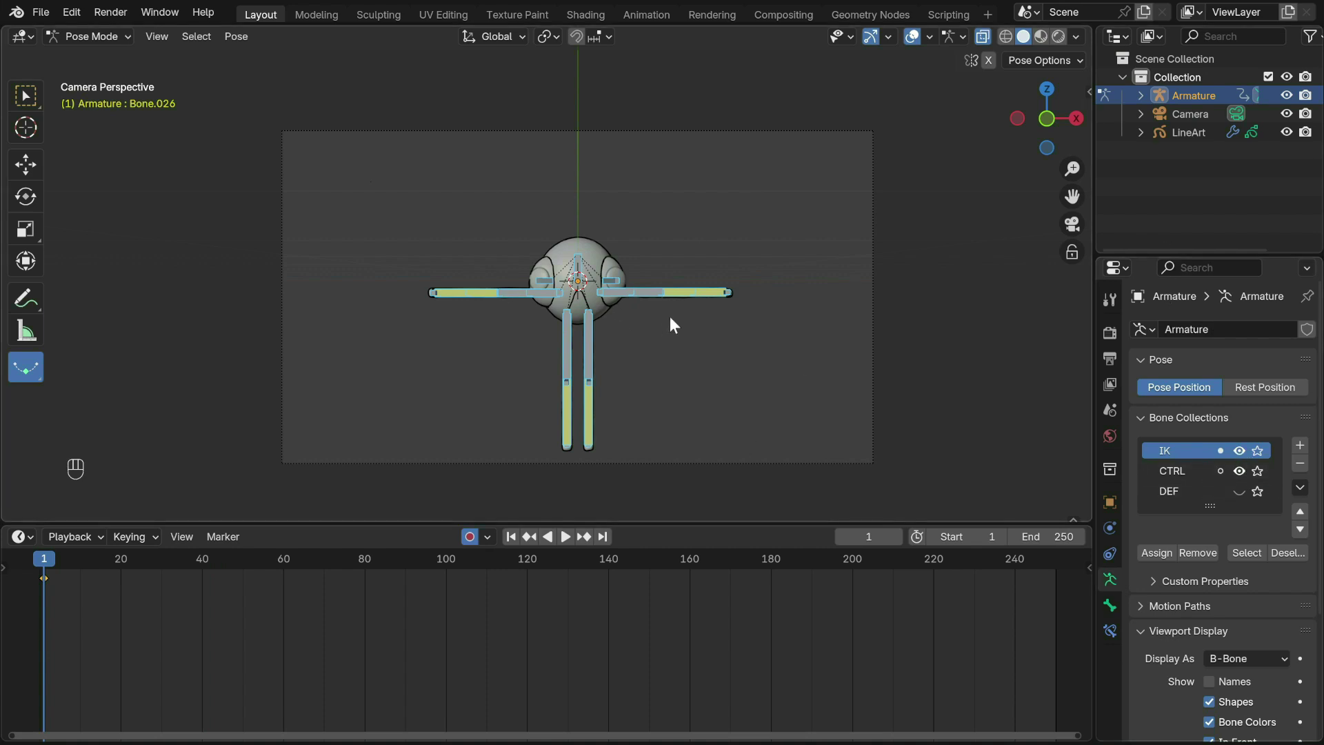
pyautogui.click(704, 294)
pyautogui.press('g')
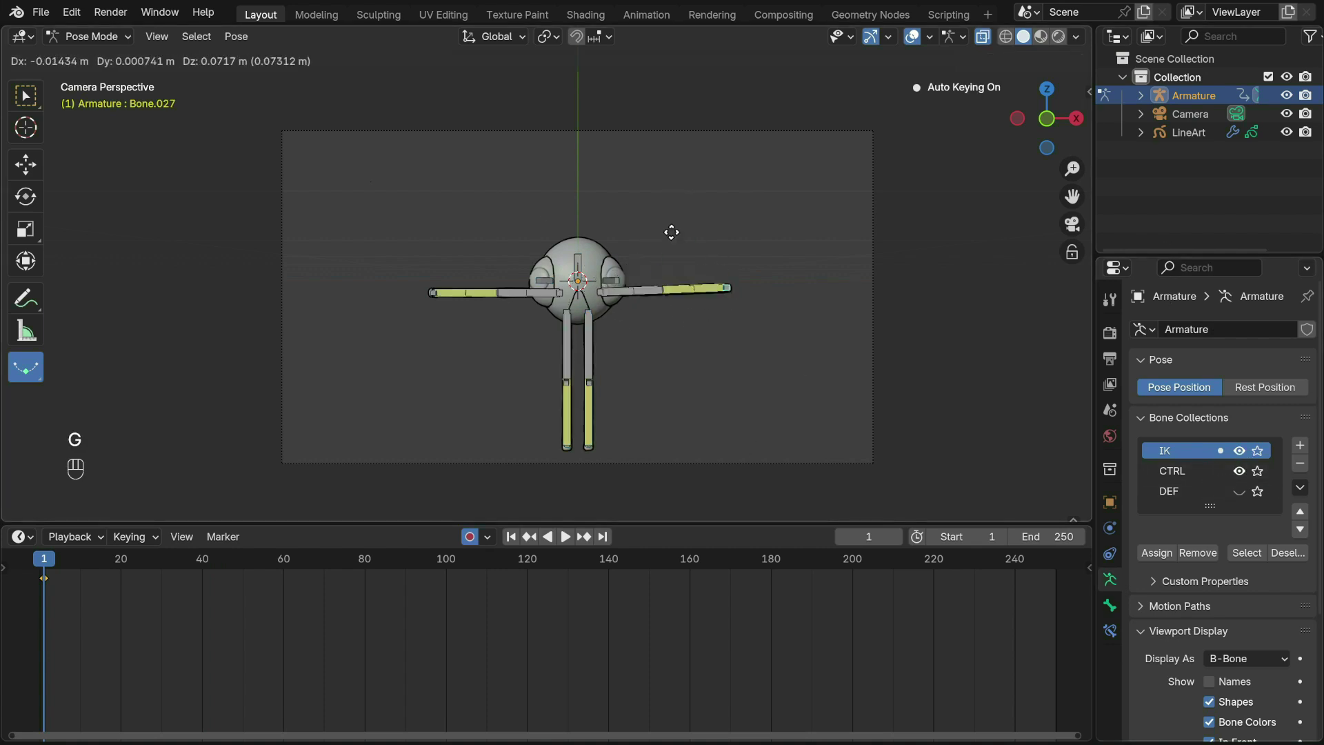
pyautogui.hotkey('ctrl', 'z')
# Step: Set the IK influence of the +X forearm bone to 0 and keyframe it at frame 1
pyautogui.click(1110, 631)
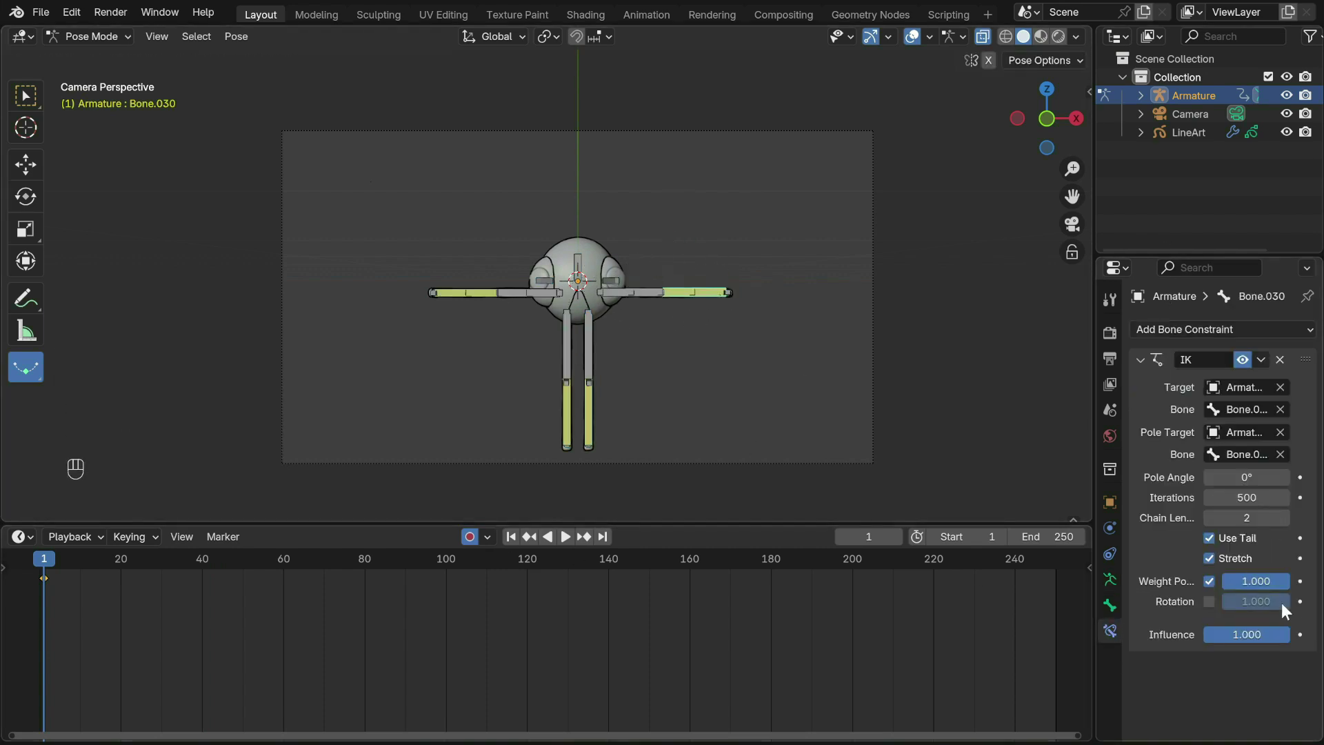
pyautogui.moveTo(1262, 634); pyautogui.dragTo(1208, 636)
pyautogui.click(1299, 634)
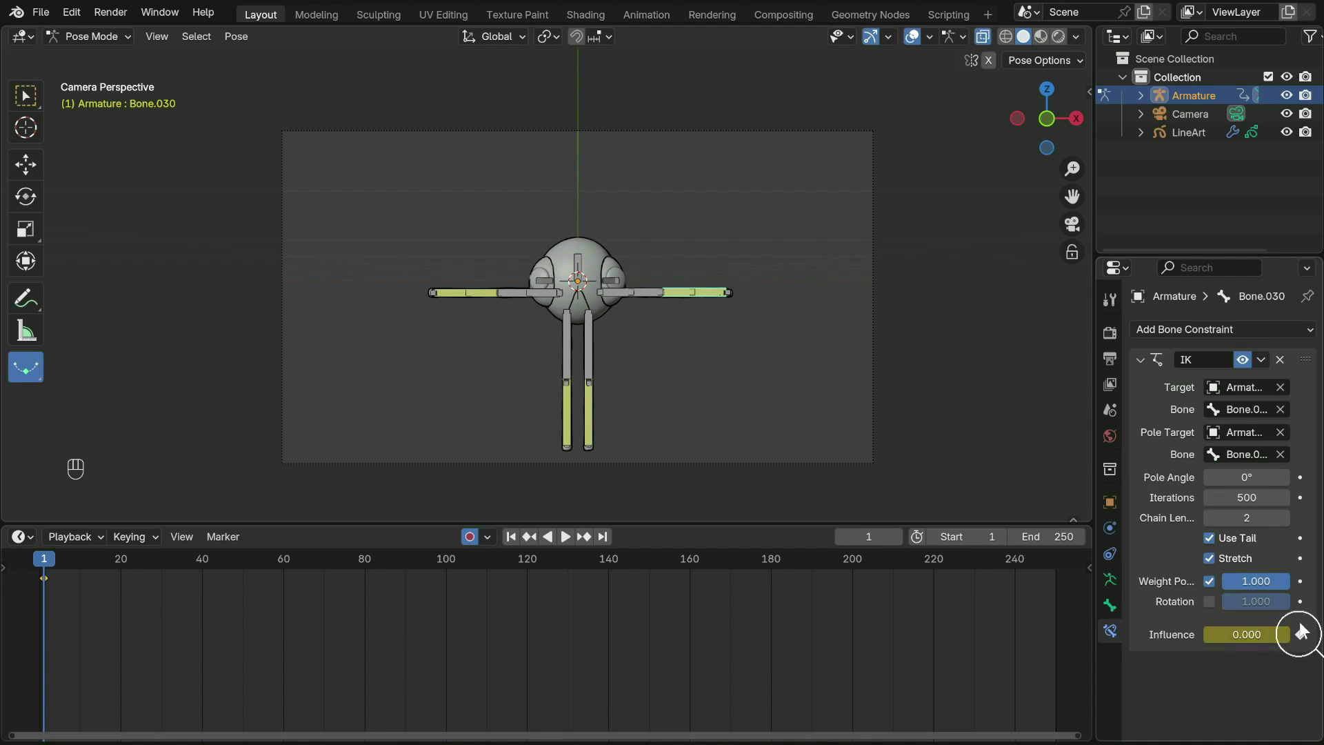
# Step: Test the disabled IK by moving the +X hand control, and undo the move
pyautogui.click(729, 295)
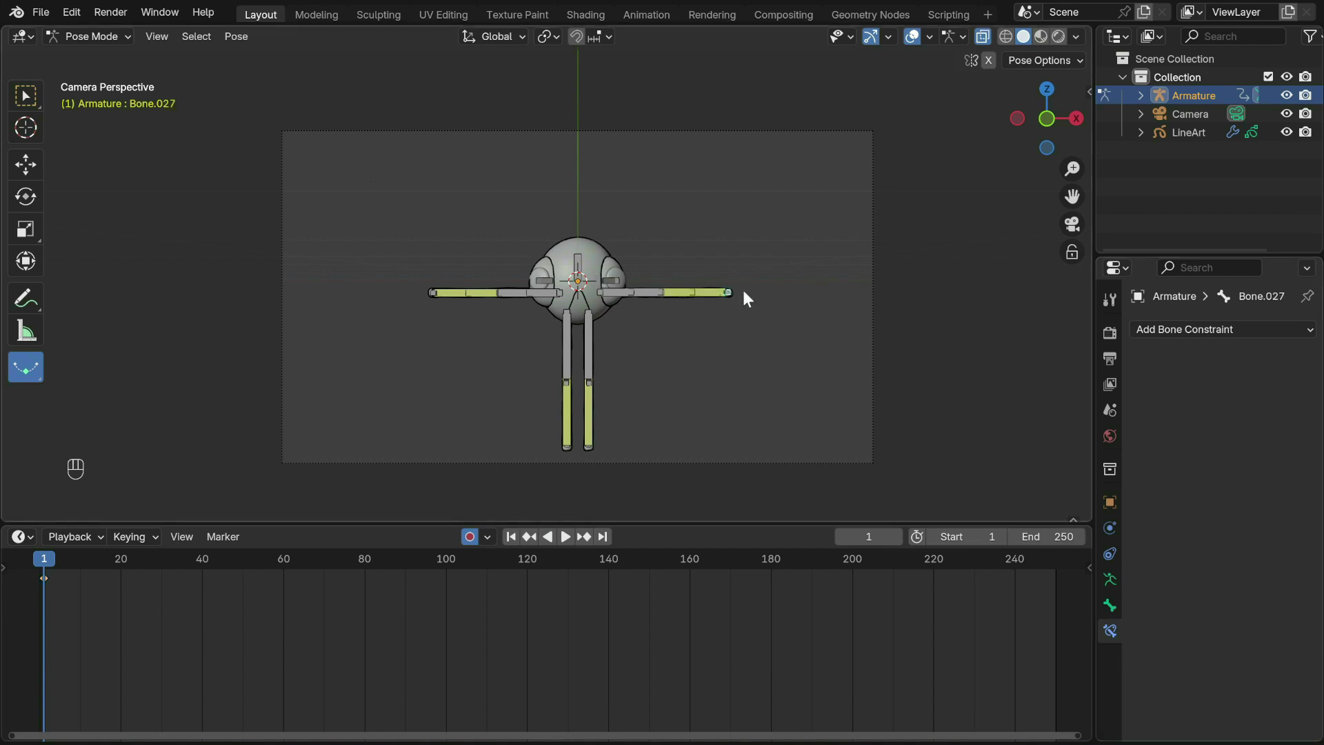
pyautogui.press('g')
pyautogui.click(741, 336)
pyautogui.hotkey('ctrl', 'z')
# Step: Rotate the +X forearm bone and swing the +X upper arm bone downward using forward kinematics
pyautogui.click(704, 292)
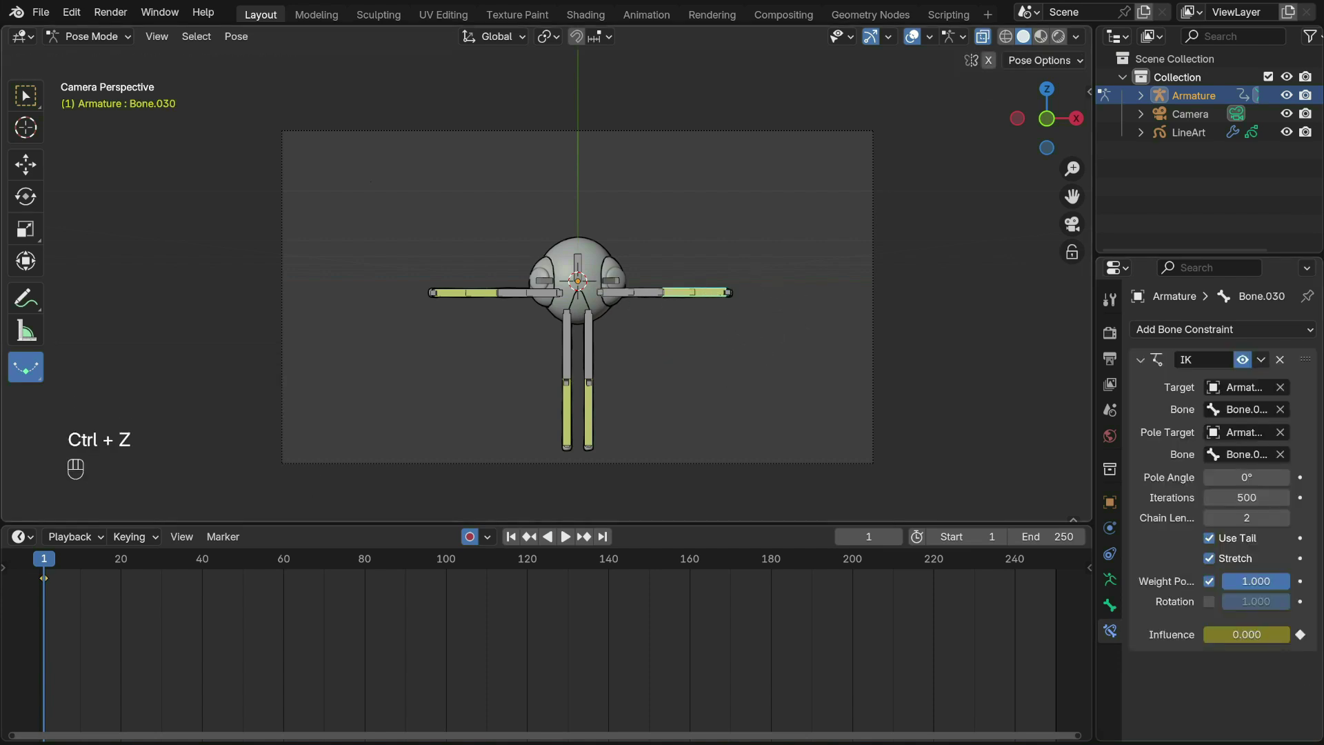
pyautogui.press('r')
pyautogui.click(692, 274)
pyautogui.click(646, 293)
pyautogui.press('r')
pyautogui.click(698, 343)
# Step: Rotate the +X forearm upward by about 23.5° and undo the extra rotation made after it
pyautogui.click(698, 331)
pyautogui.press('r')
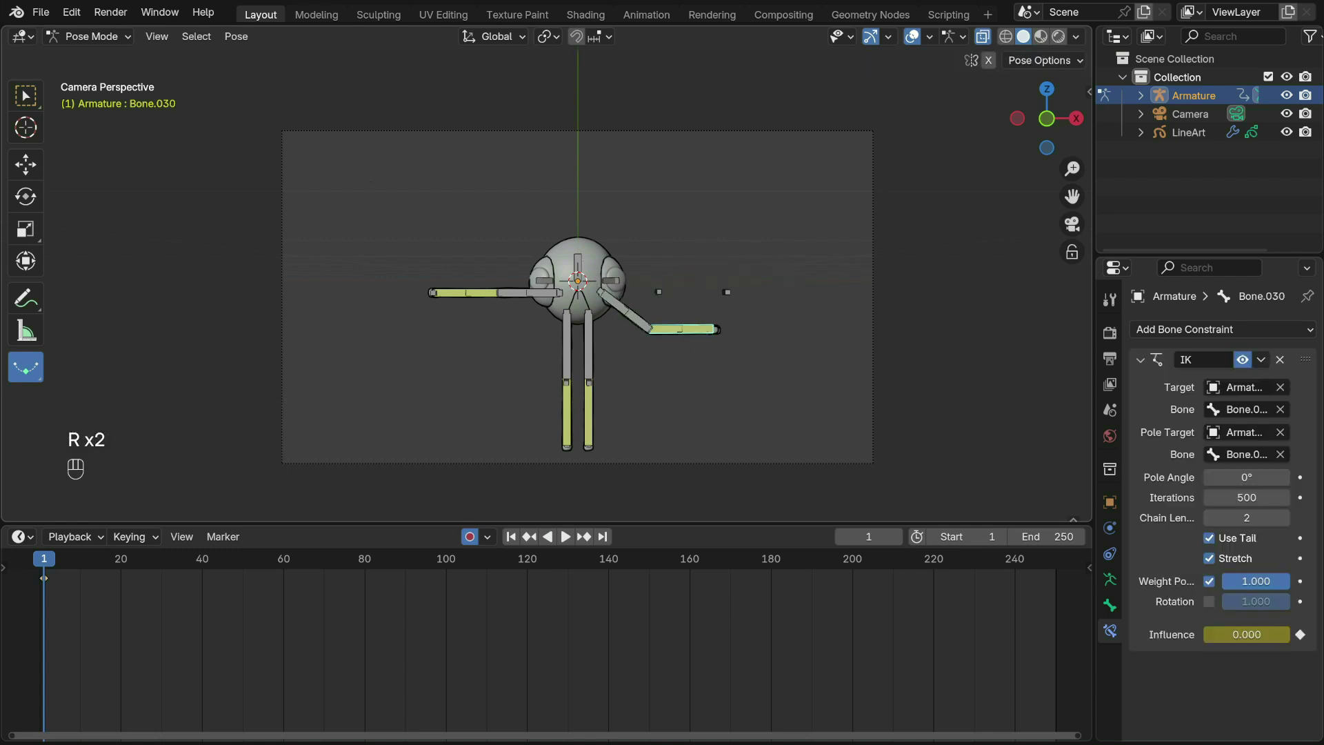
pyautogui.click(705, 295)
pyautogui.press('r')
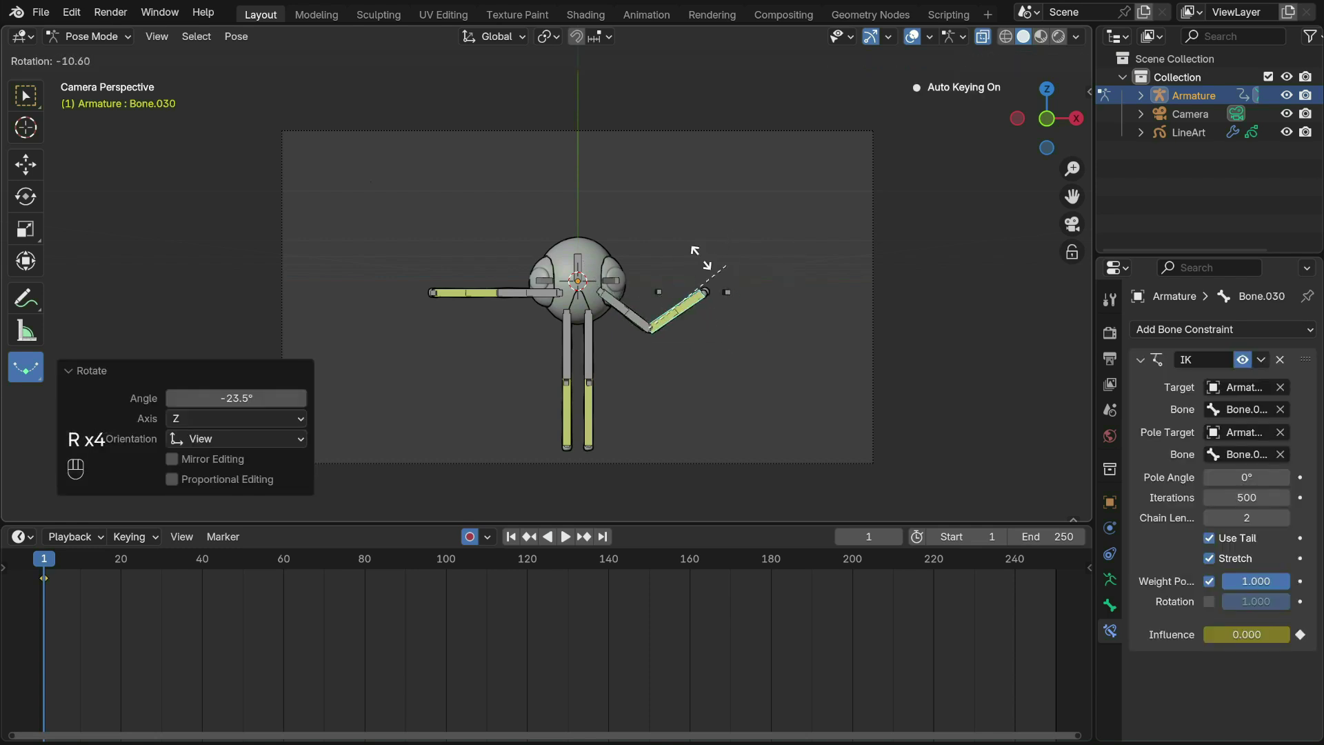
pyautogui.click(699, 255)
pyautogui.hotkey('ctrl', 'z')
# Step: Move the +X upper arm bone away from the body and tilt the body bone toward the +X side
pyautogui.click(623, 313)
pyautogui.press('g')
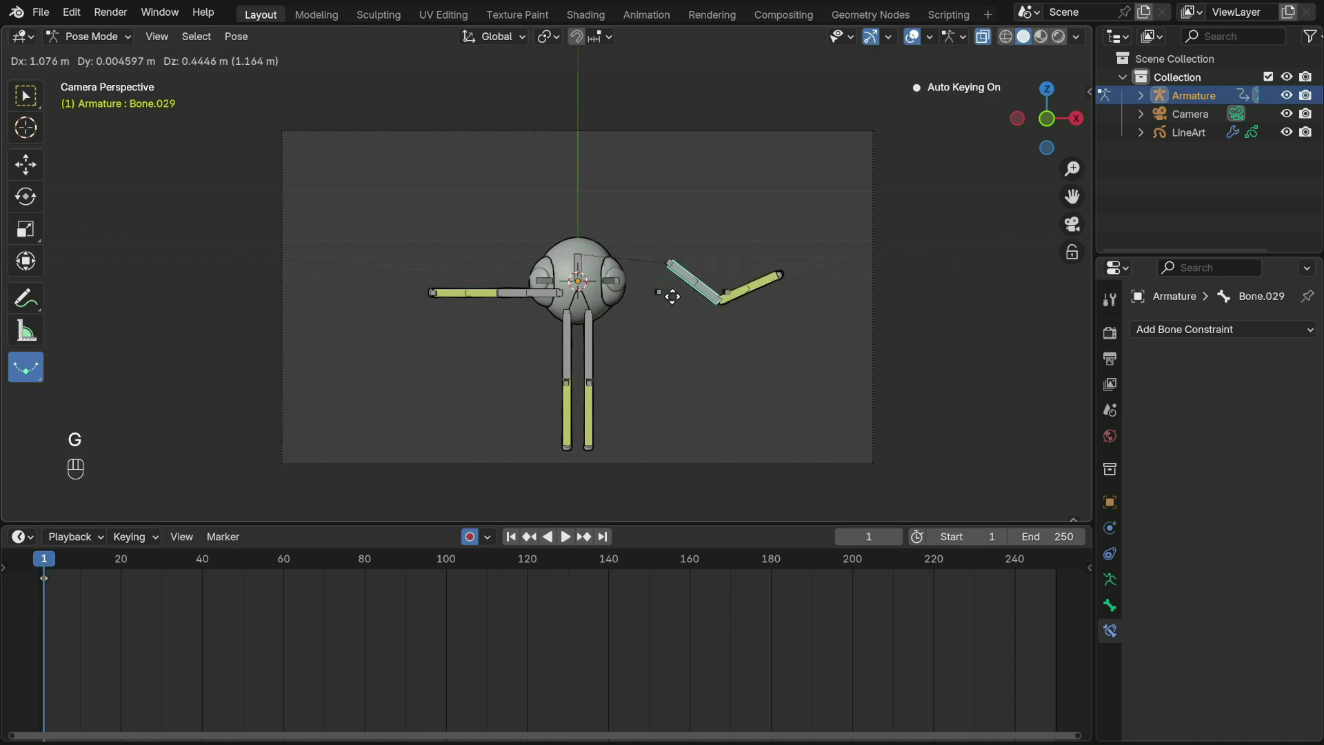
pyautogui.click(674, 360)
pyautogui.click(580, 268)
pyautogui.press('r')
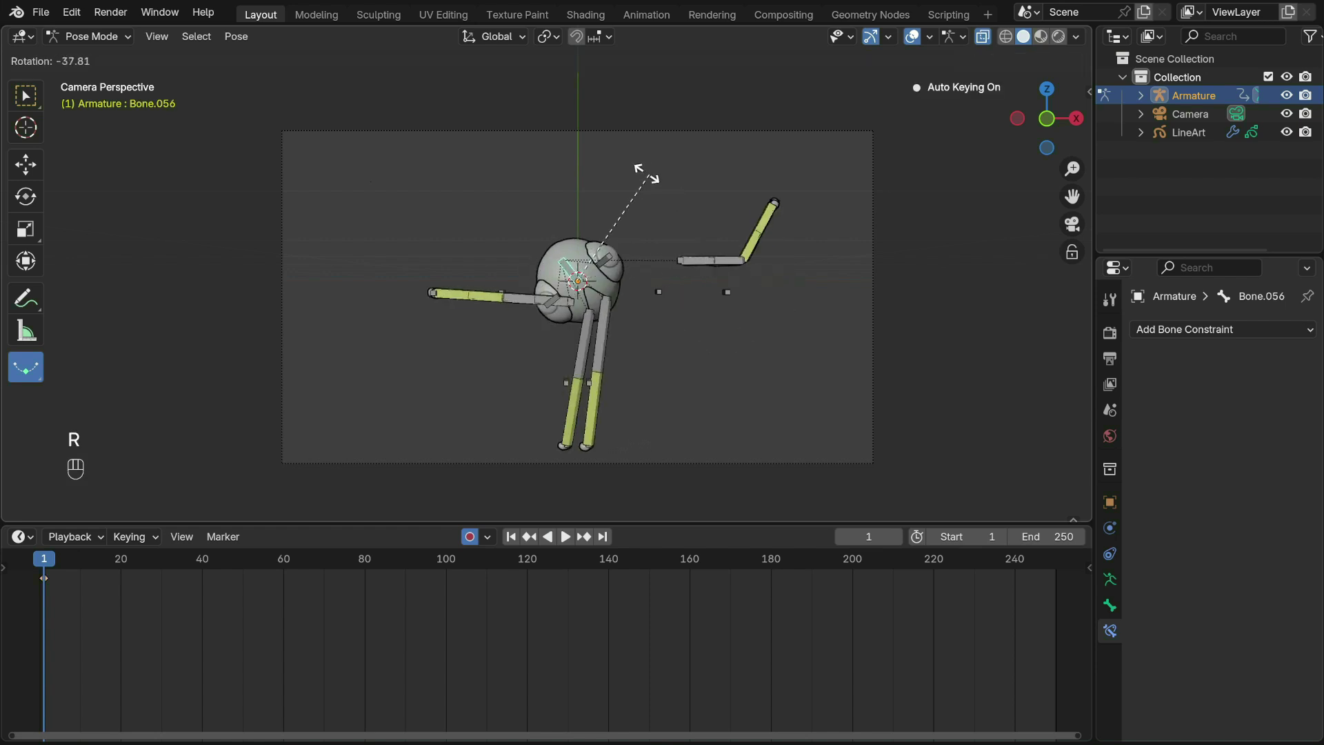
pyautogui.click(655, 222)
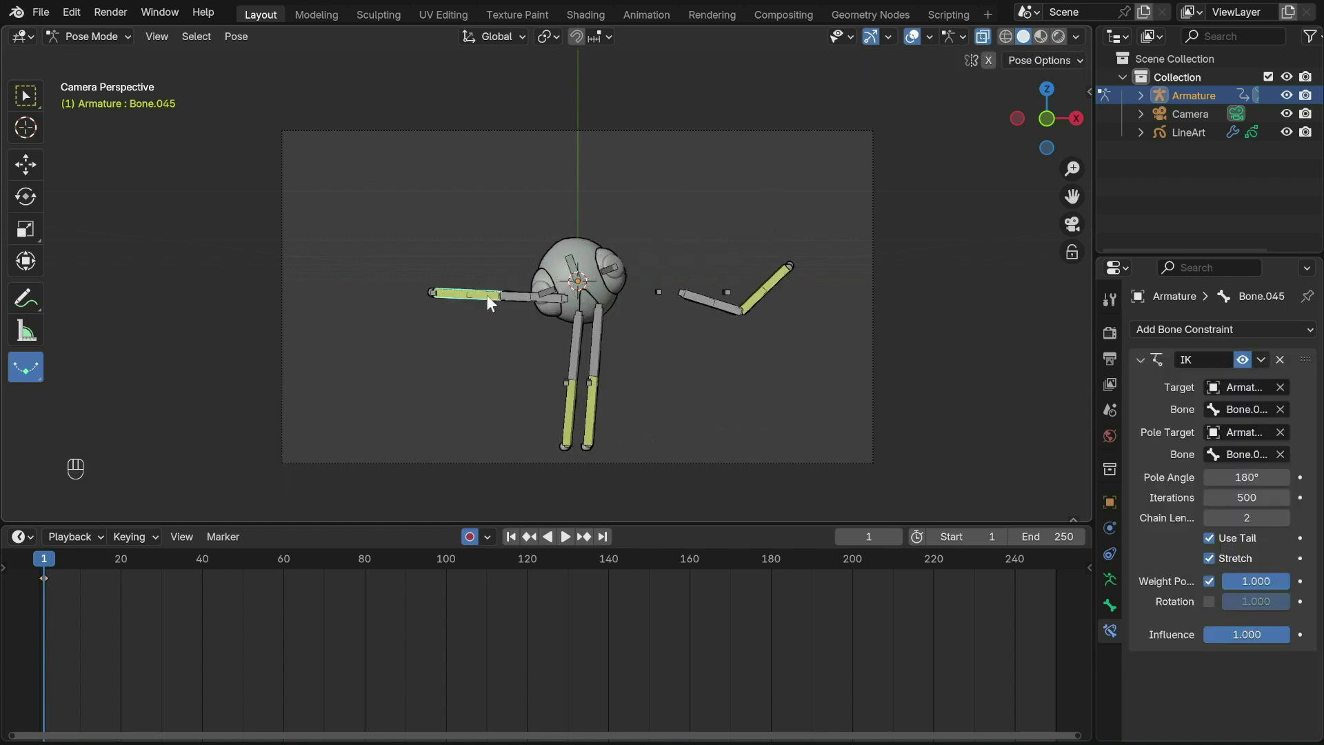
# Step: Set the -X forearm's IK influence to 0 and hide the IK bone collection
pyautogui.moveTo(1269, 635); pyautogui.dragTo(1203, 635)
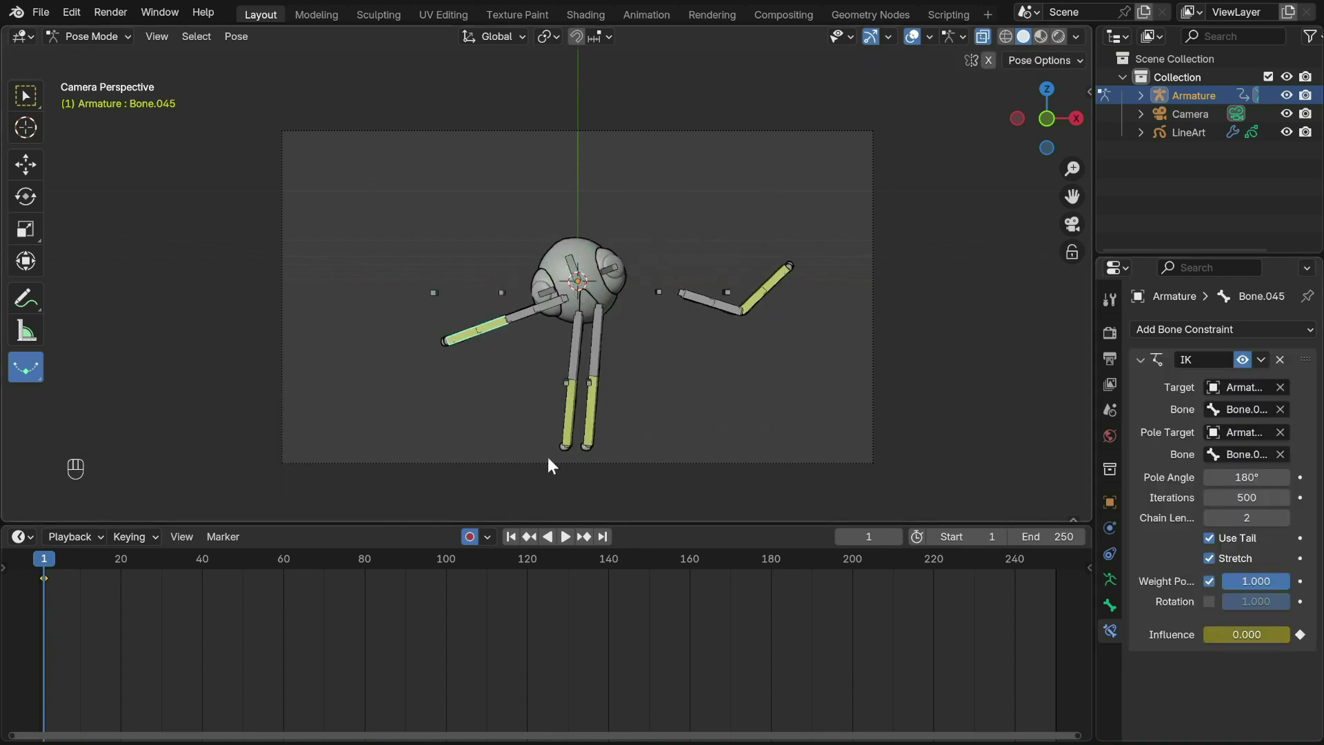
pyautogui.click(1110, 579)
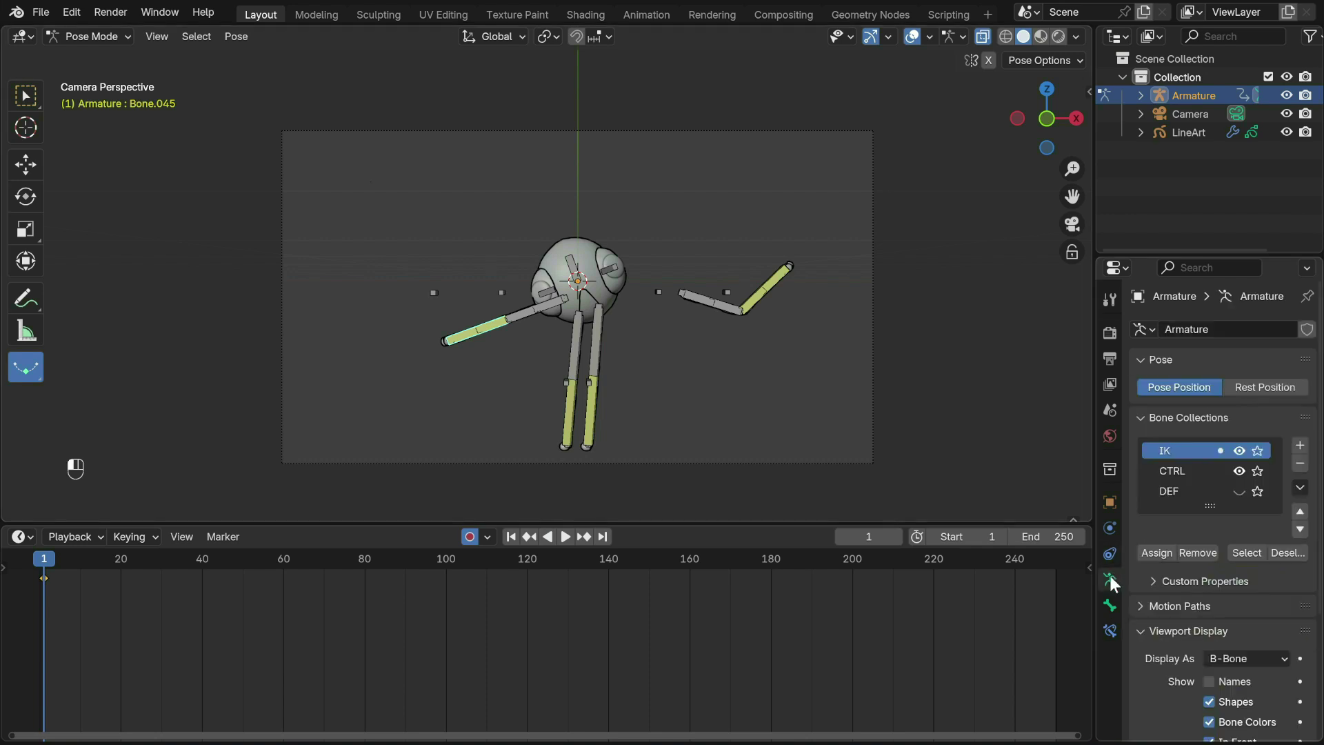
pyautogui.click(1240, 452)
# Step: Move the CTRL bones in the middle of the +X upper arm and forearm to bend the arm into waves
pyautogui.click(706, 303)
pyautogui.press('g')
pyautogui.click(717, 285)
pyautogui.click(763, 293)
pyautogui.press('g')
pyautogui.click(779, 319)
# Step: Move the -X leg's middle control bone outward to bow the leg
pyautogui.click(571, 376)
pyautogui.click(573, 383)
pyautogui.press('g')
pyautogui.click(552, 365)
# Step: Move the -X arm's elbow control outward and up, and scale it up
pyautogui.click(508, 317)
pyautogui.press('g')
pyautogui.click(449, 286)
pyautogui.press('s')
pyautogui.click(508, 316)
# Step: Scale the -X forearm's middle control up to about 2.5 and rotate it
pyautogui.click(473, 346)
pyautogui.press('s')
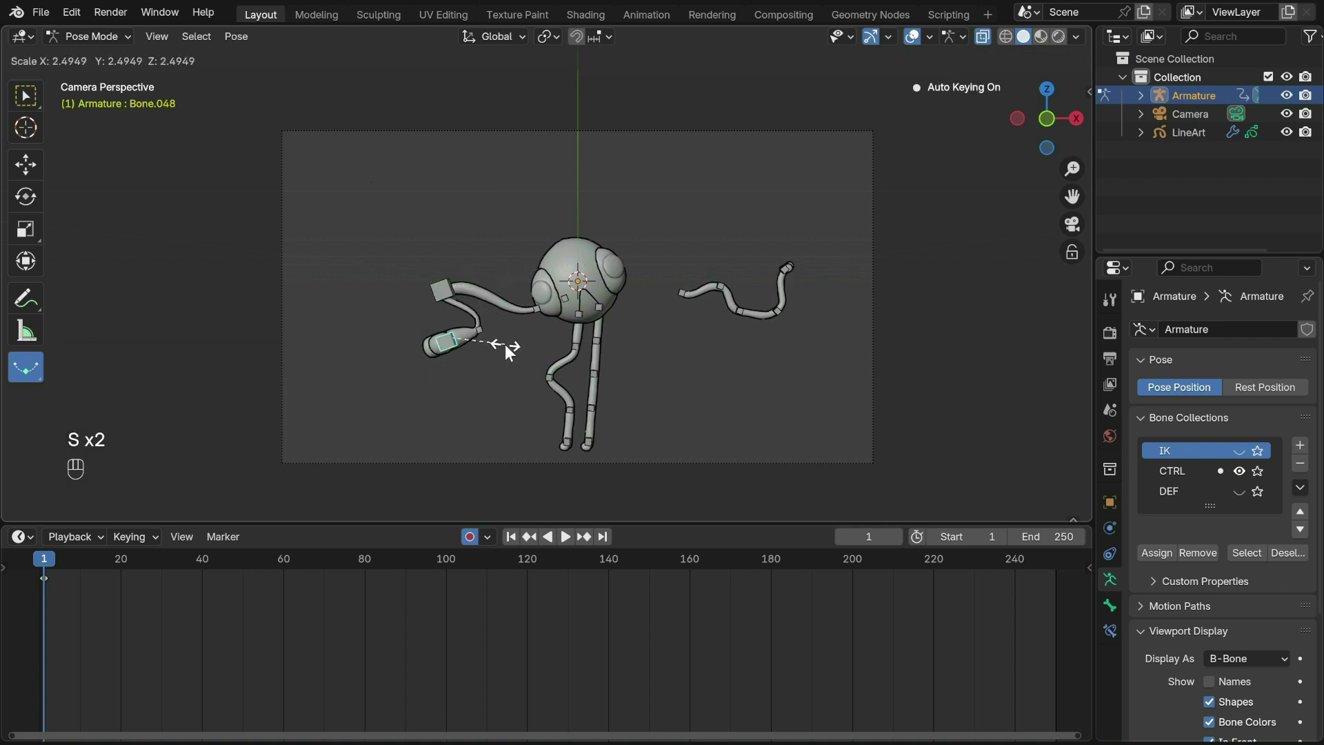
pyautogui.click(502, 347)
pyautogui.press('r')
pyautogui.click(472, 309)
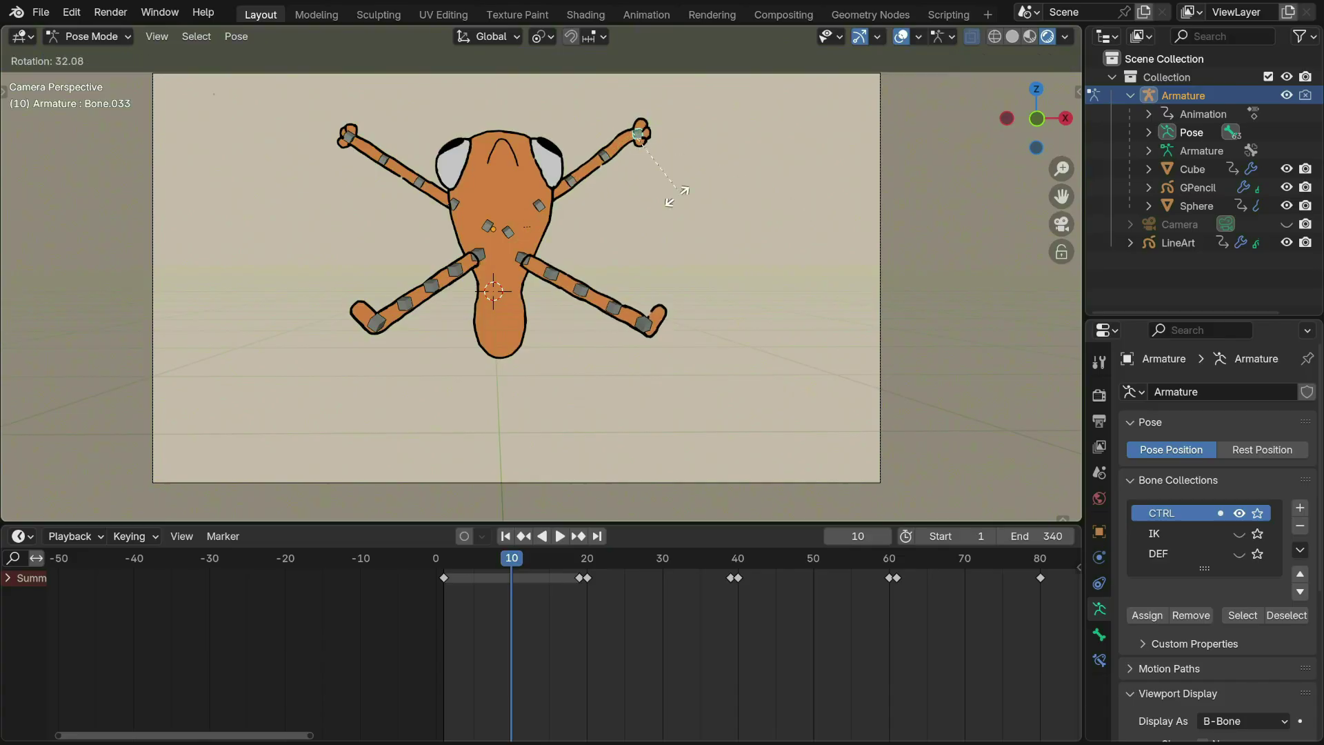
# Step: At frame 10, rotate the +X hand control about its local X axis
pyautogui.press('y')
pyautogui.press('y')
pyautogui.press('y')
pyautogui.press('x')
pyautogui.press('x')
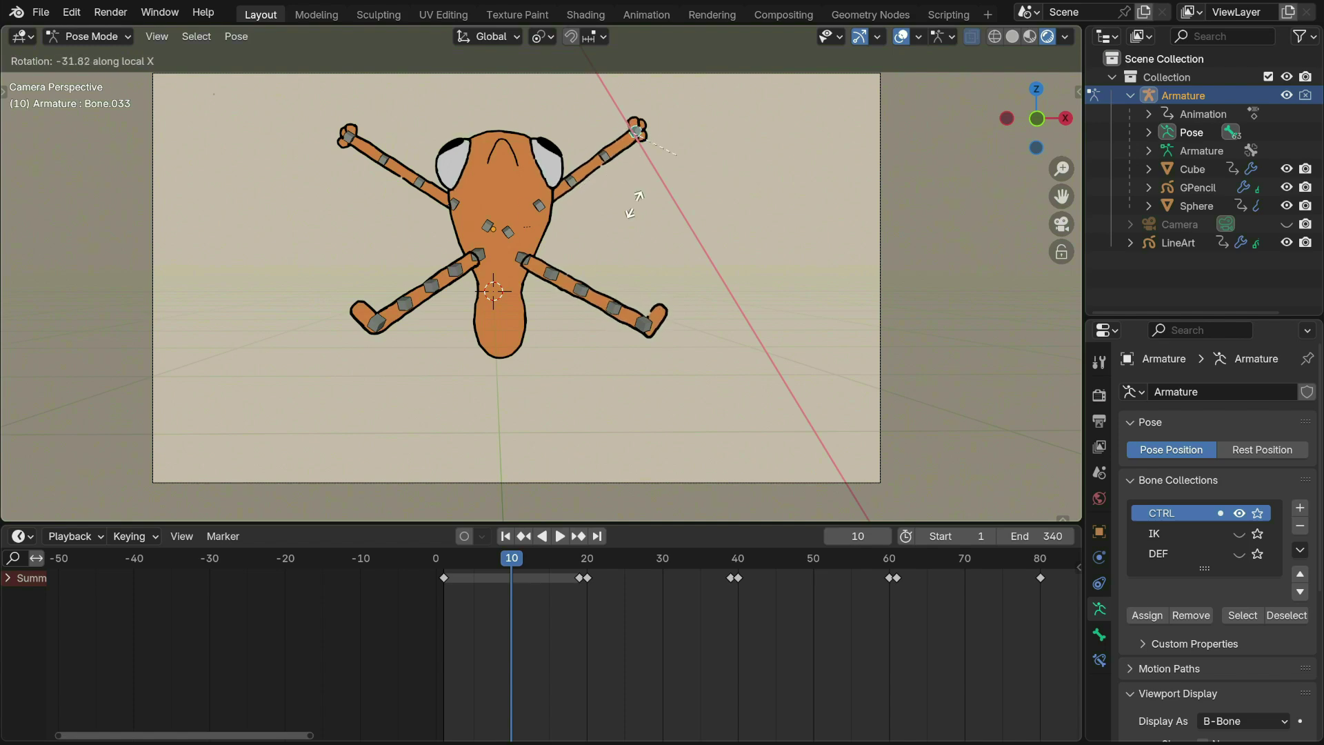
pyautogui.click(610, 210)
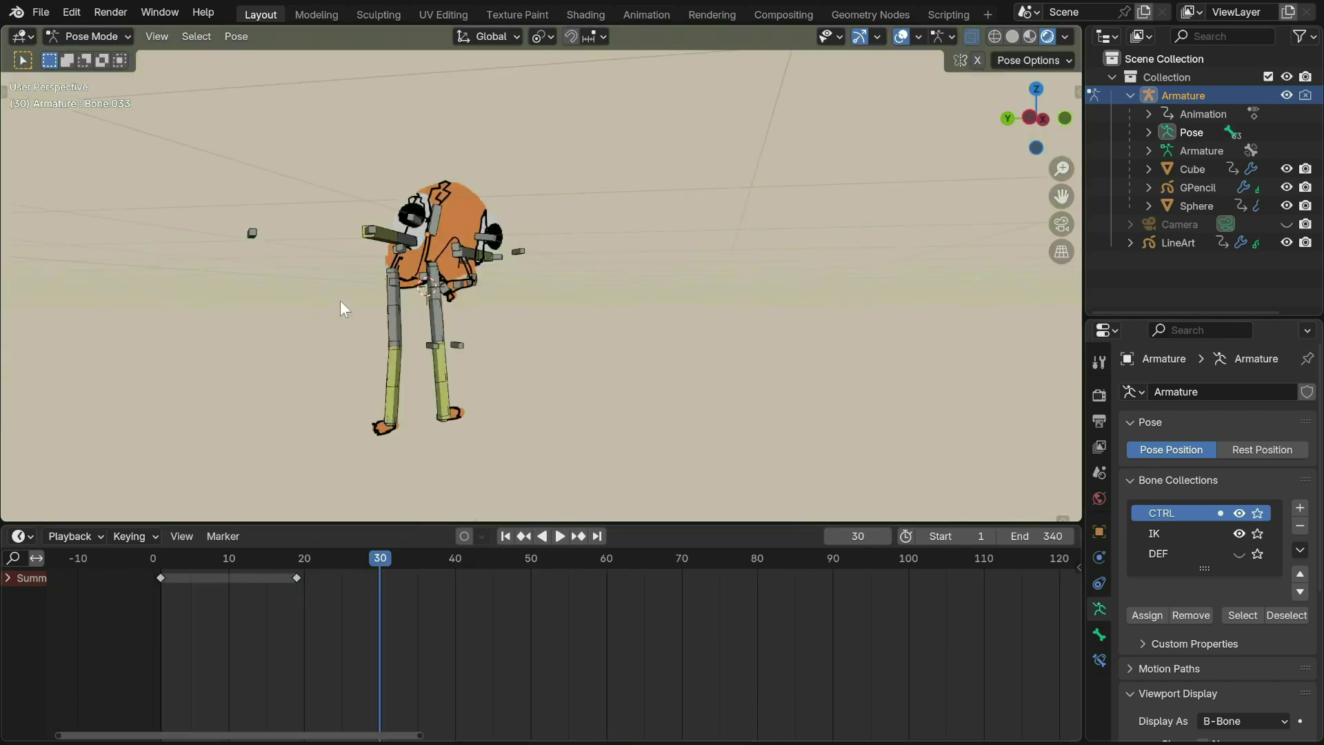
pyautogui.moveTo(341, 305); pyautogui.dragTo(341, 304, button='middle')
pyautogui.press('KP_0')
pyautogui.click(409, 266)
pyautogui.press('g')
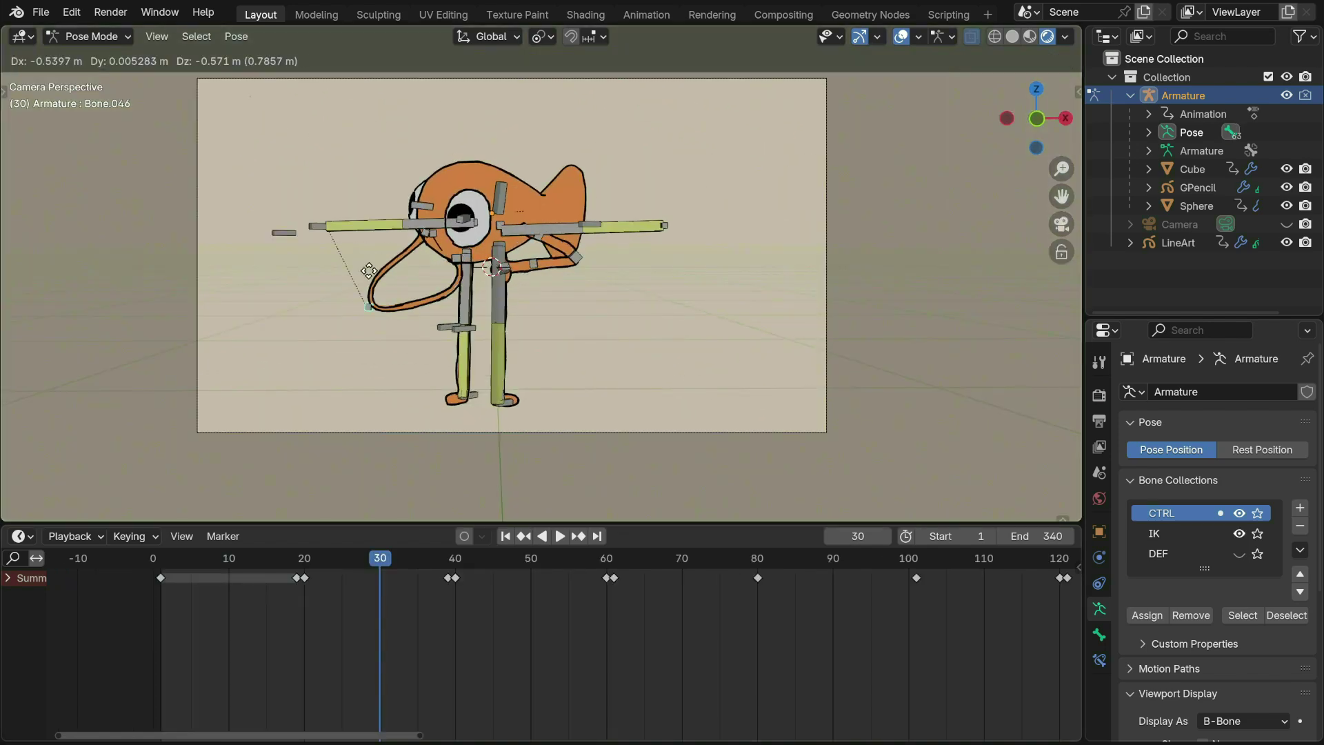
pyautogui.rightClick(535, 255)
pyautogui.press('space')
# Step: Go to frame 130 and rotate the +X leg's lower control by about -12.3° in the camera view
pyautogui.click(463, 282)
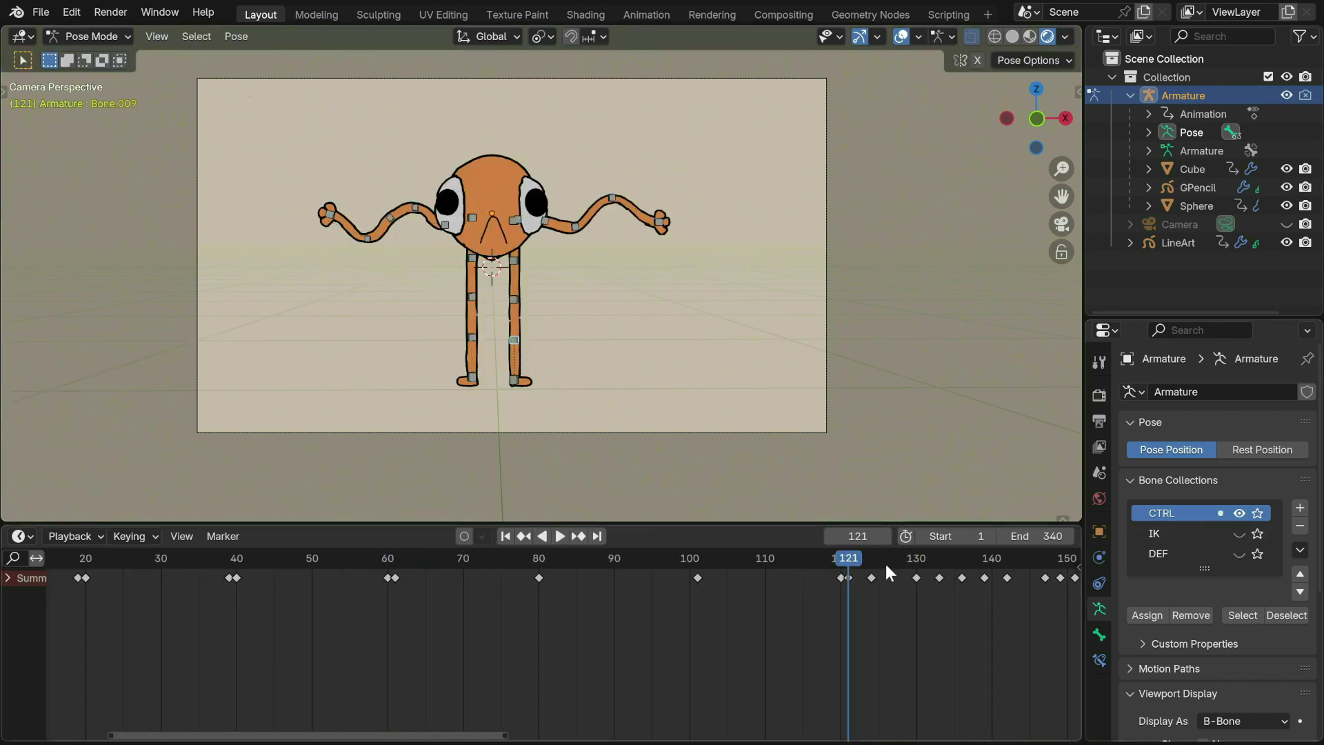
pyautogui.click(916, 561)
pyautogui.moveTo(495, 354); pyautogui.dragTo(526, 360, button='middle')
pyautogui.press('KP_0')
pyautogui.scroll(2, 556, 338)
pyautogui.press('r')
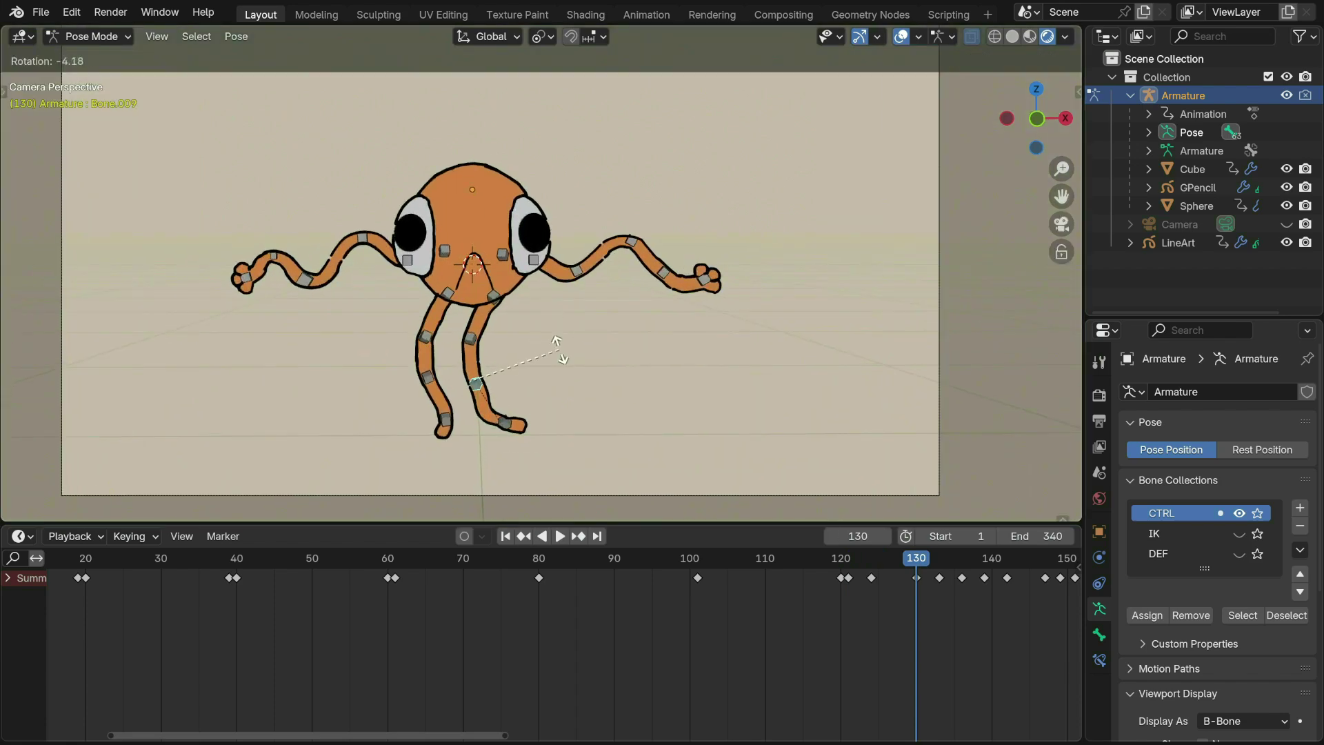
pyautogui.click(568, 333)
# Step: Try moving the +X leg's lower control outward and undo the move
pyautogui.press('g')
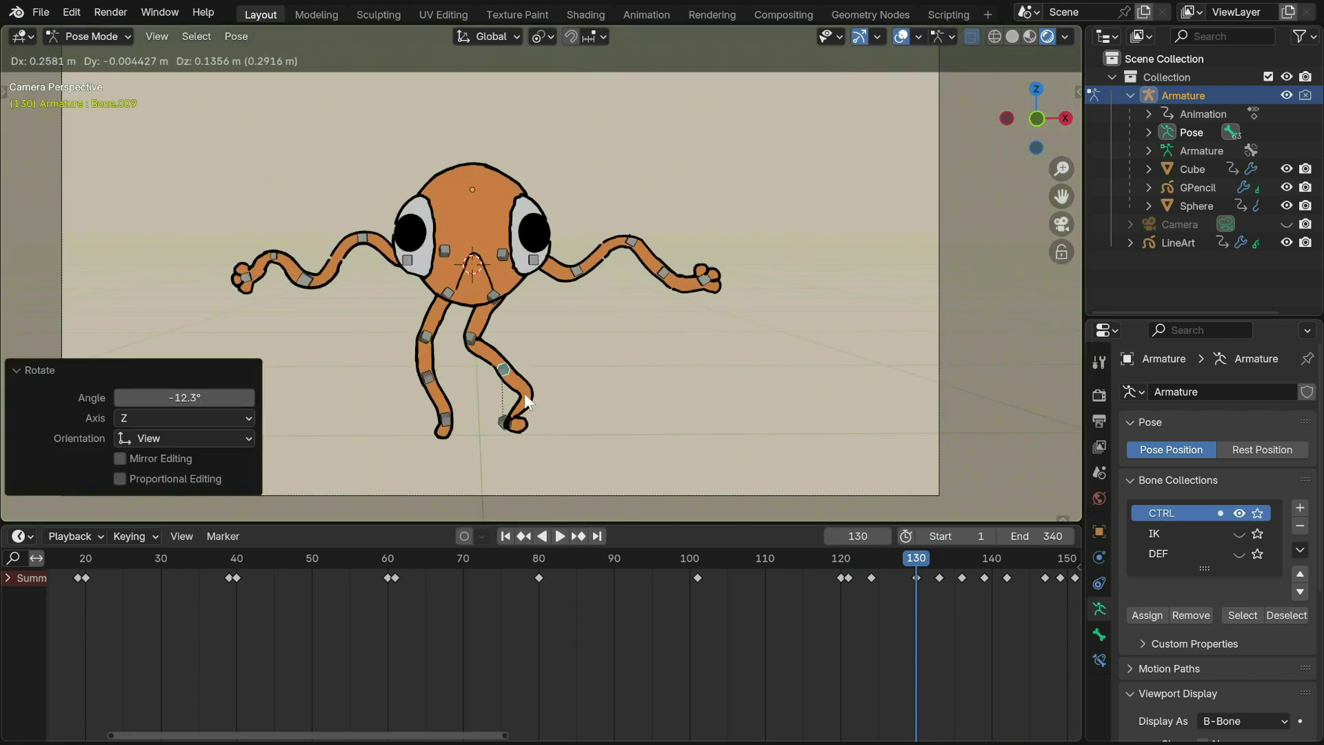
pyautogui.click(525, 390)
pyautogui.hotkey('ctrl', 'z')
# Step: Go to frame 133 and rotate the +X leg's lower control
pyautogui.moveTo(865, 722); pyautogui.dragTo(533, 690, button='middle')
pyautogui.press('space')
pyautogui.press('space')
pyautogui.click(607, 565)
pyautogui.press('r')
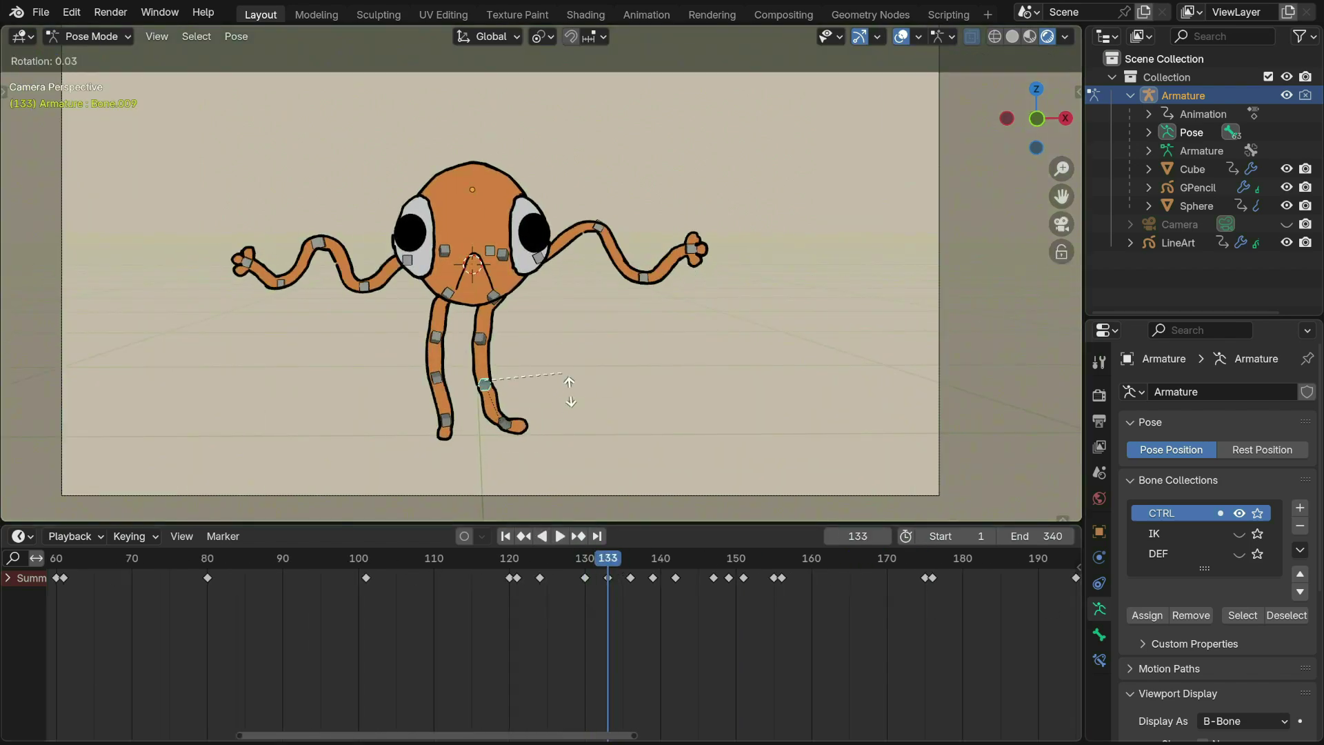
pyautogui.click(582, 364)
# Step: Scrub to frame 163 and play back the following poses through the camera
pyautogui.moveTo(631, 560); pyautogui.dragTo(833, 564)
pyautogui.moveTo(525, 184); pyautogui.dragTo(531, 184, button='middle')
pyautogui.press('space')
pyautogui.press('KP_0')
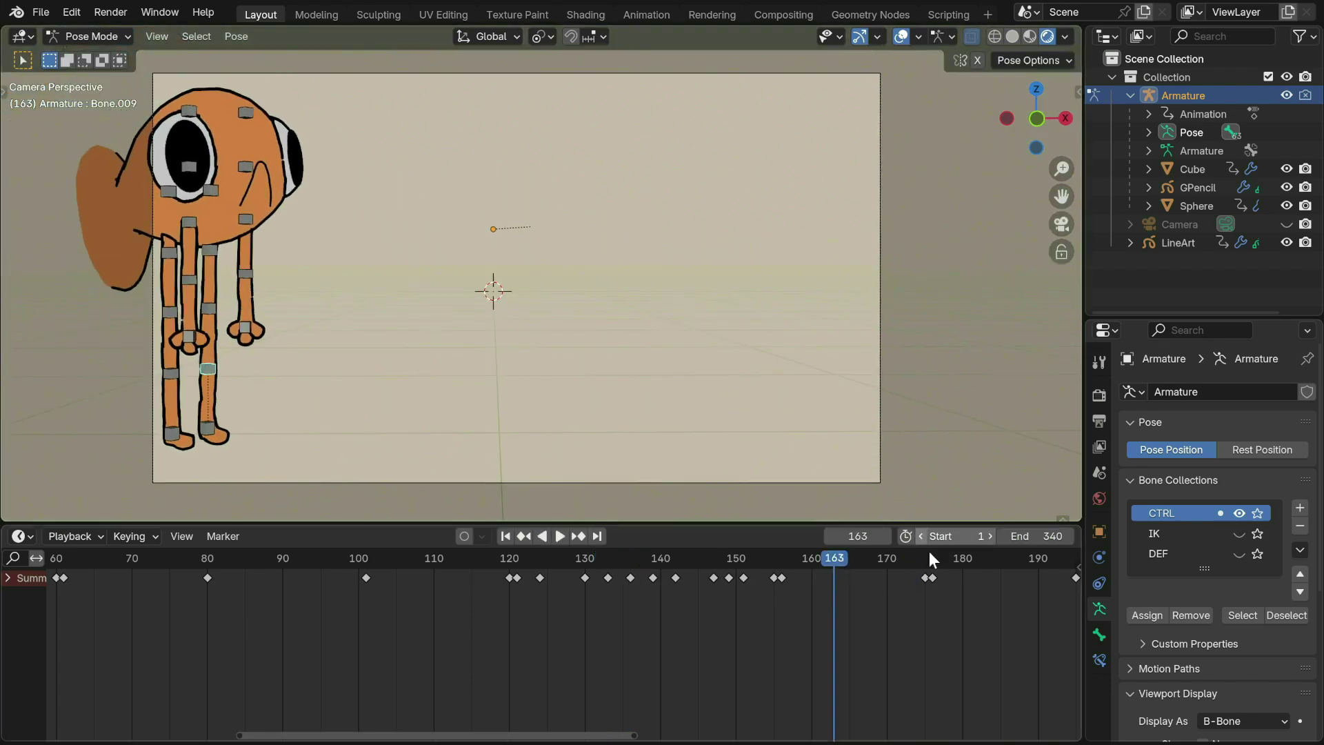
pyautogui.keyDown('ctrl'); pyautogui.hscroll(3, 841, 677); pyautogui.keyUp('ctrl')
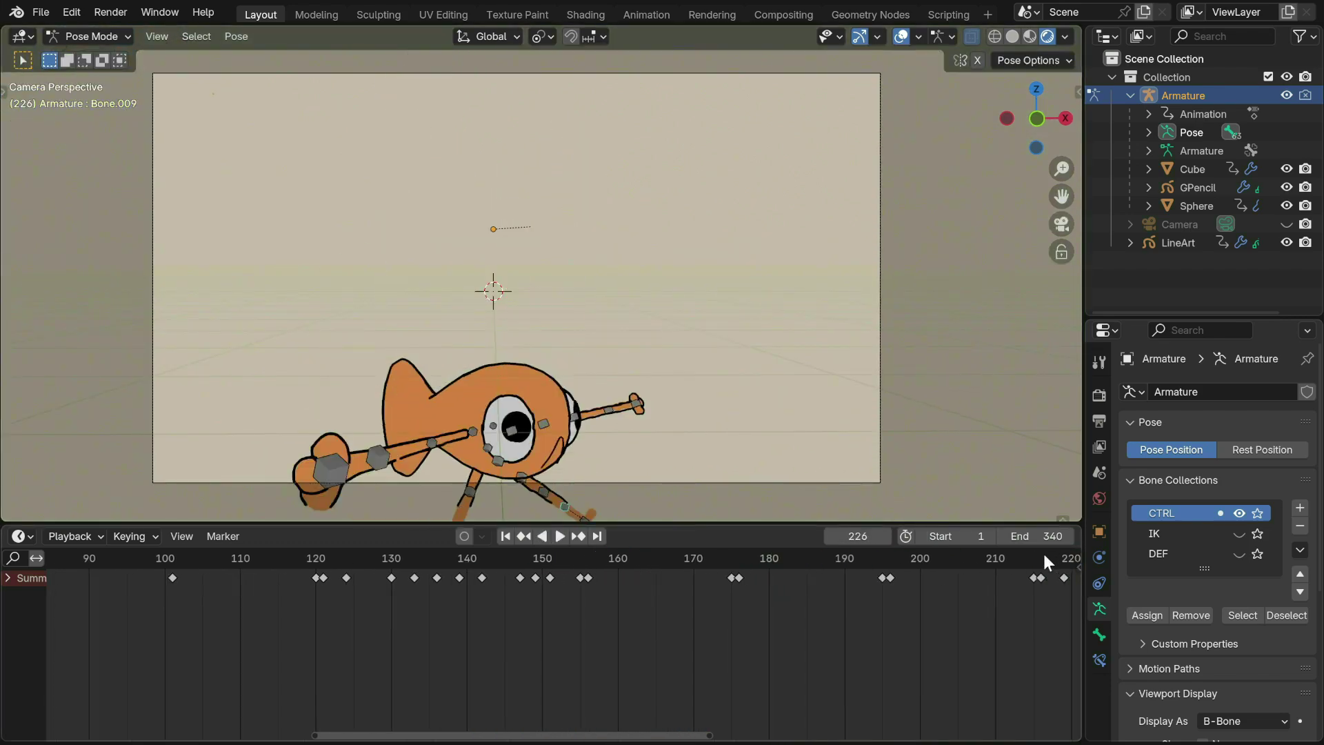
pyautogui.keyDown('ctrl'); pyautogui.hscroll(2, 958, 610); pyautogui.keyUp('ctrl')
pyautogui.press('space')
pyautogui.press('KP_0')
pyautogui.moveTo(628, 293); pyautogui.dragTo(634, 297, button='middle')
# Step: Rescale a control on the creature's enlarged near arm at frame 216
pyautogui.click(449, 190)
pyautogui.press('s')
pyautogui.rightClick(658, 190)
pyautogui.press('KP_0')
pyautogui.press('s')
pyautogui.click(476, 181)
# Step: Scale the near leg's foot control by about 1.29 and its shin control by 0.968 at frame 216
pyautogui.click(402, 459)
pyautogui.press('s')
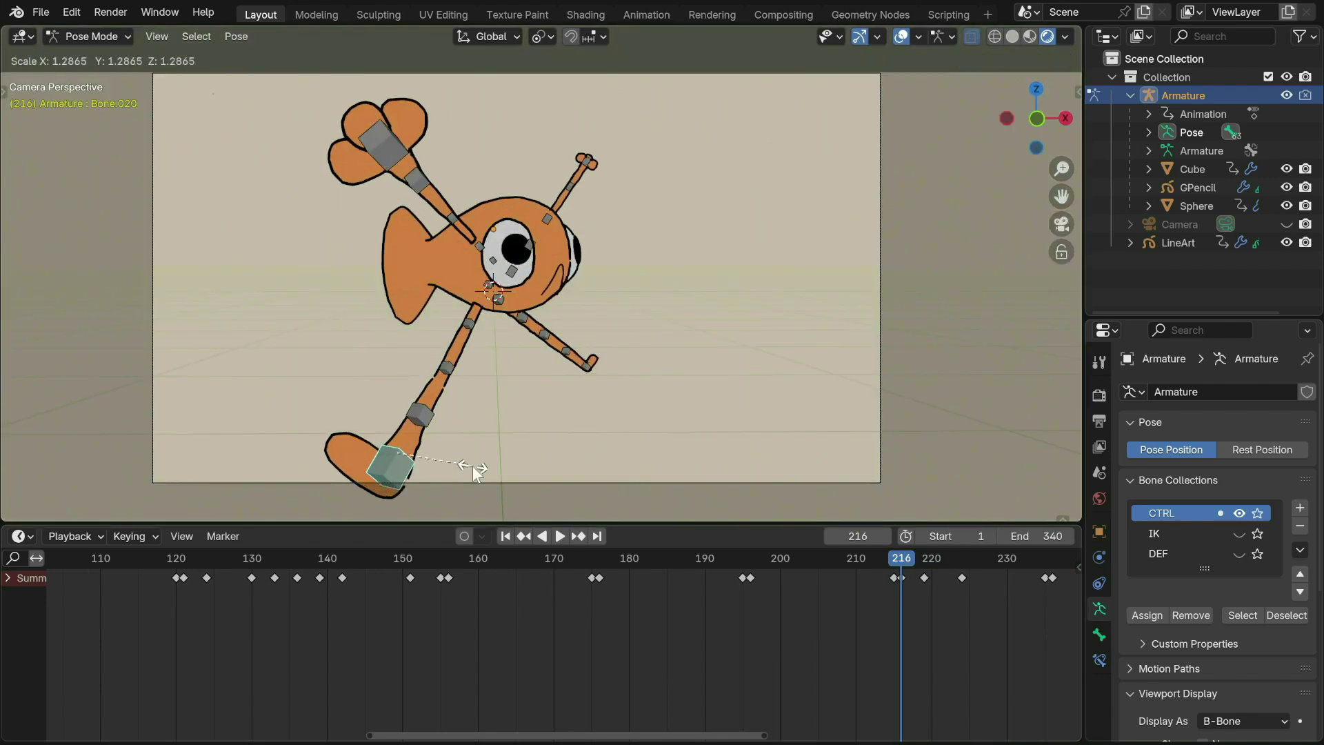
pyautogui.click(477, 472)
pyautogui.click(424, 416)
pyautogui.press('s')
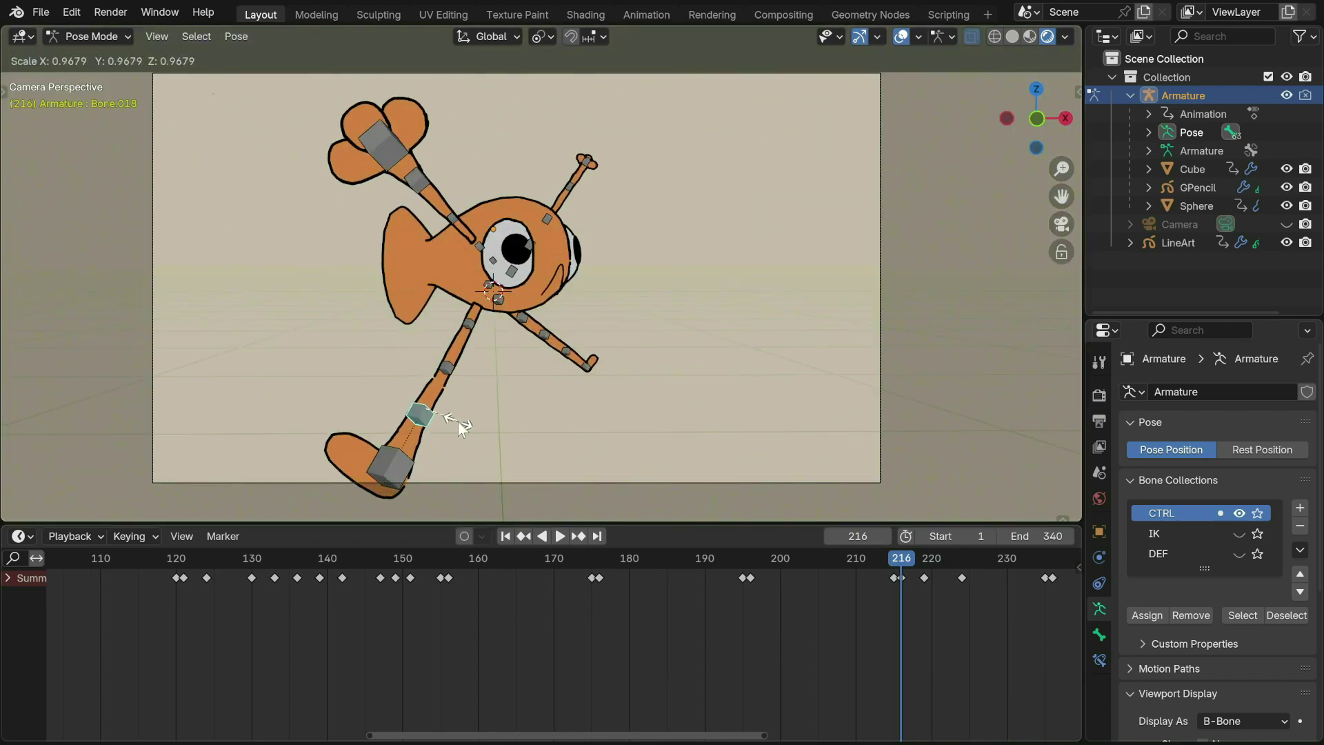
pyautogui.click(463, 427)
# Step: Select the enlarged hand's control, duplicate its keyframes, shift the copies to frame 235 and play back the animation
pyautogui.keyDown('ctrl'); pyautogui.scroll(-13, 963, 657); pyautogui.keyUp('ctrl')
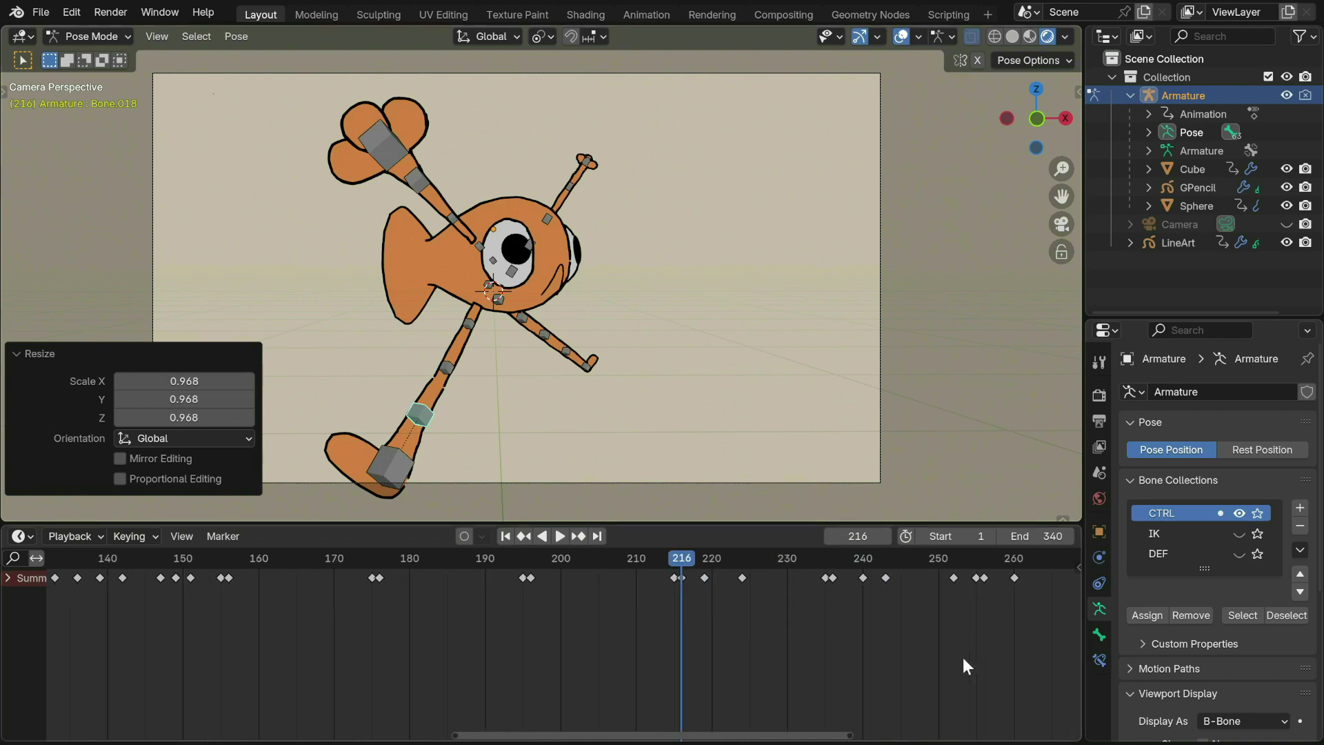
pyautogui.click(689, 556)
pyautogui.press('Down')
pyautogui.click(383, 142)
pyautogui.hotkey('shift', 'd')
pyautogui.click(730, 647)
pyautogui.press('g')
pyautogui.click(790, 635)
pyautogui.press('g')
pyautogui.click(842, 634)
pyautogui.press('space')
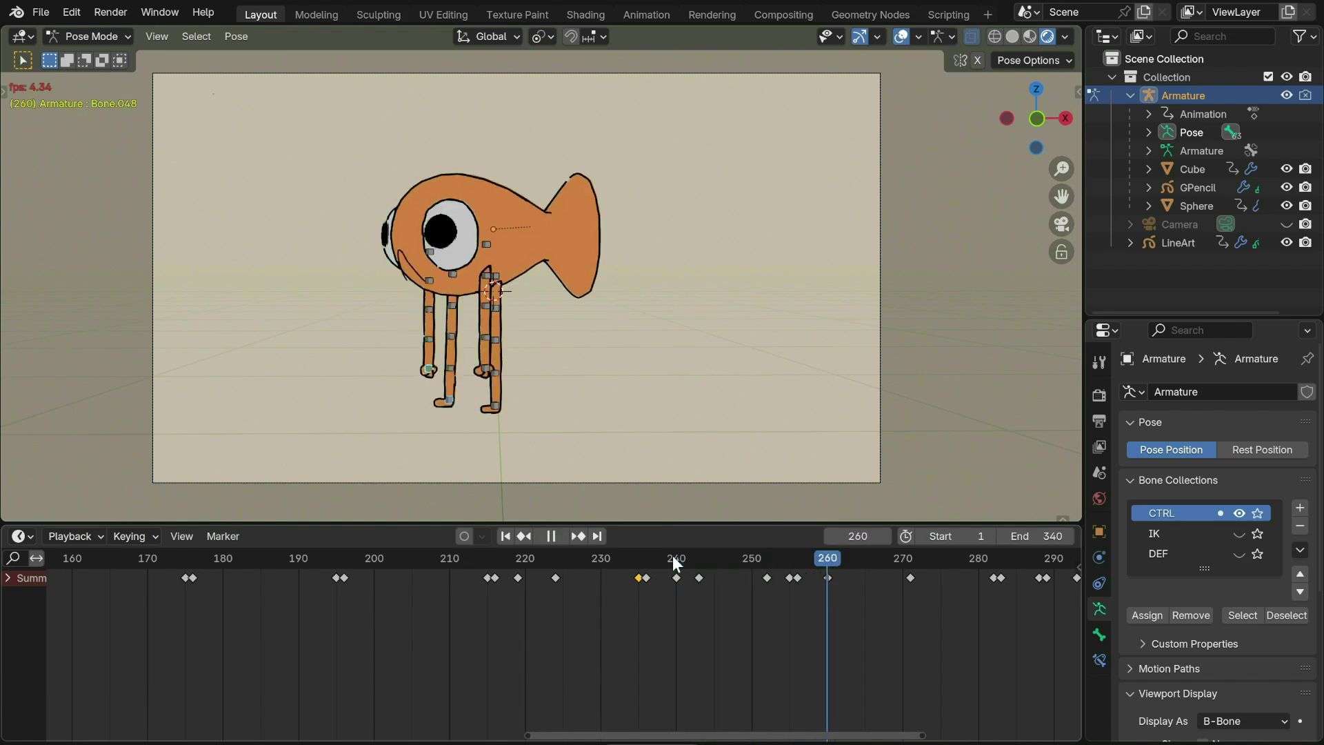
# Step: Show the IK bone collection, play the animation on and park it at frame 301 on the spread-legged pose
pyautogui.press('space')
pyautogui.click(1239, 534)
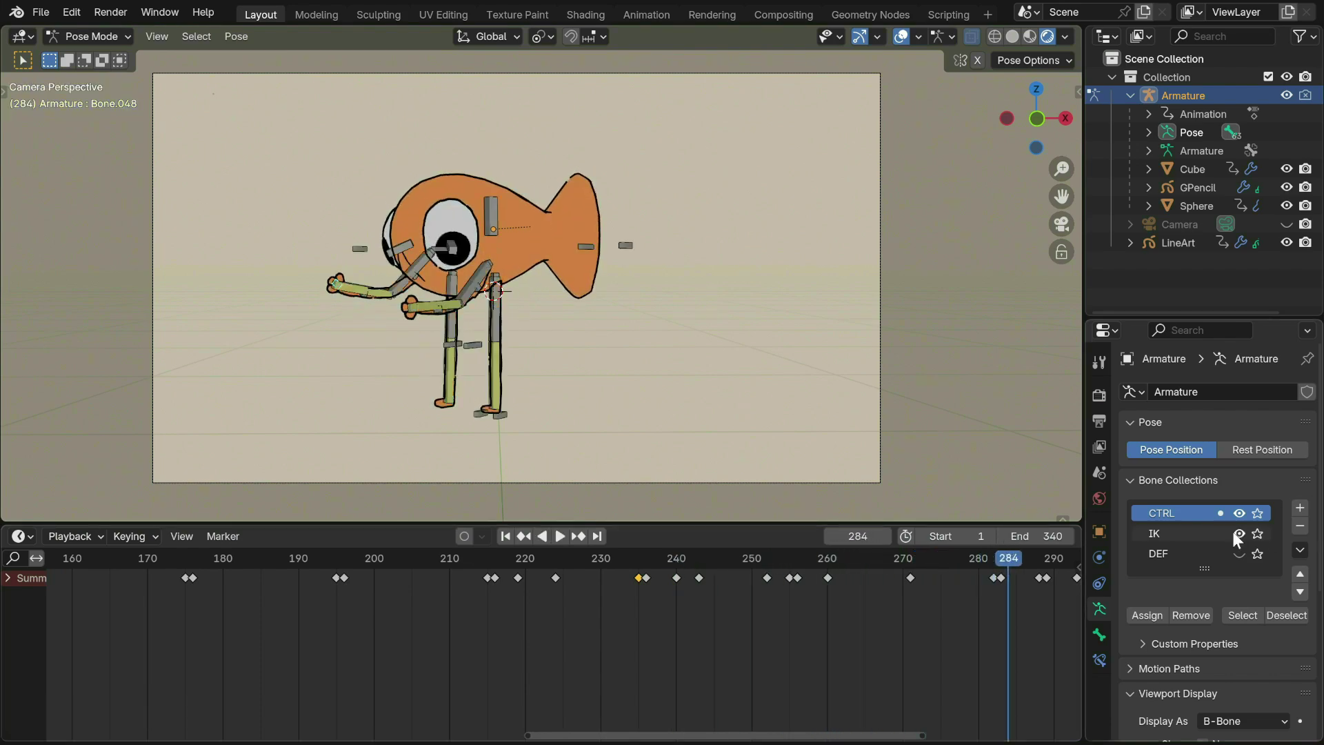
pyautogui.press('space')
pyautogui.press('space')
pyautogui.press('space')
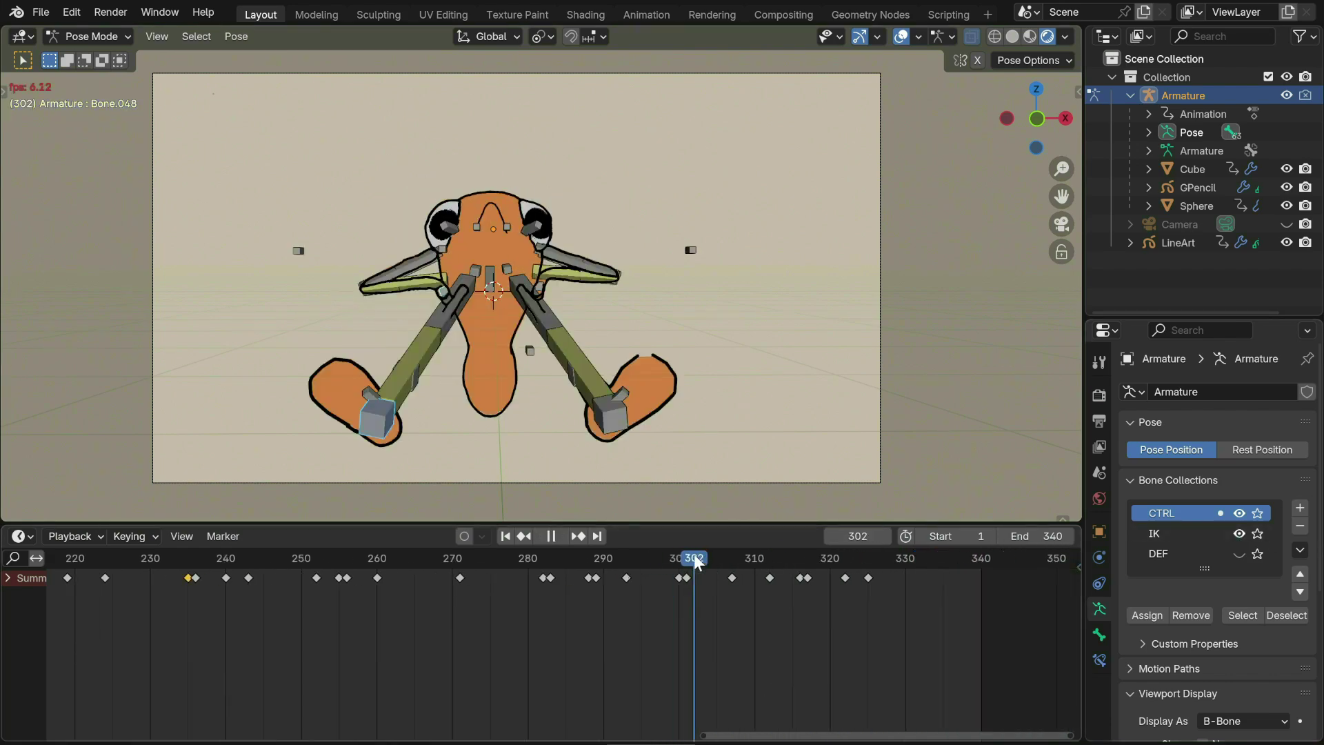
pyautogui.press('space')
pyautogui.click(687, 562)
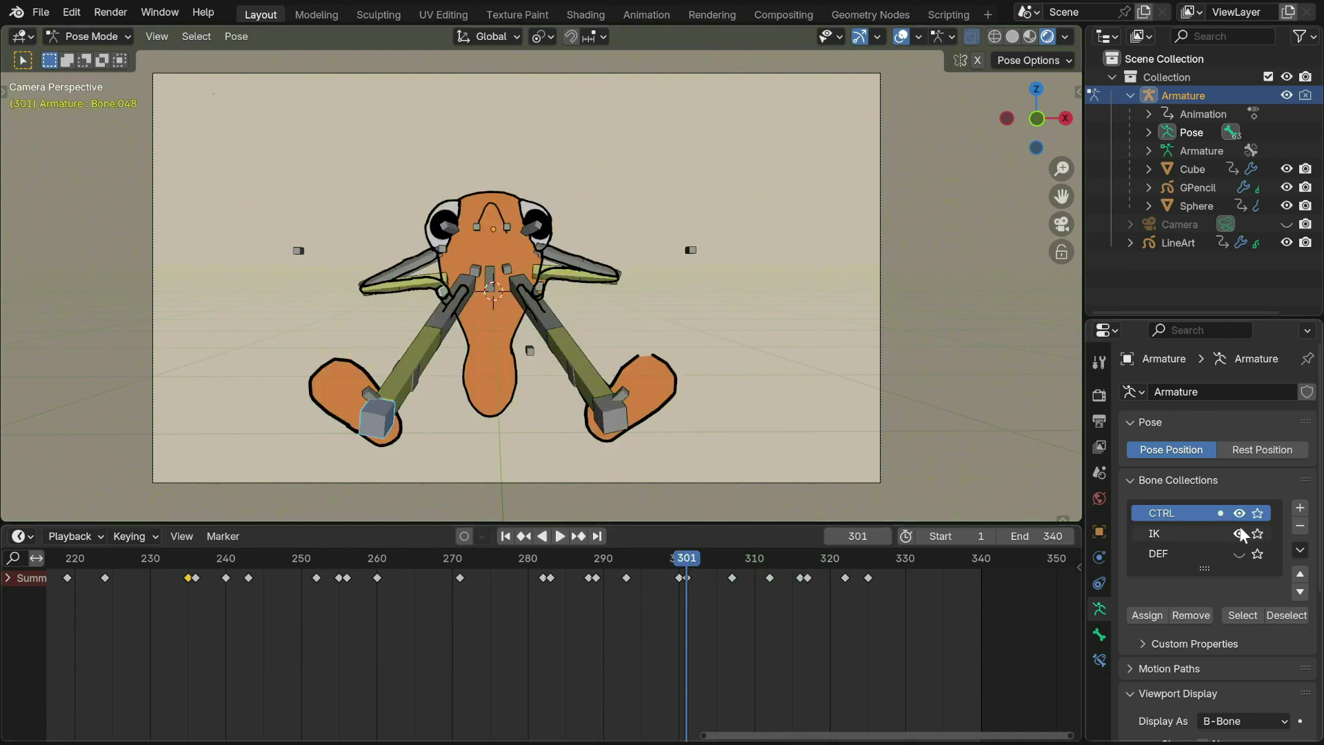
# Step: Reveal the DEF bones at frame 301, examine the Copy Rotation constraint of the enlarged foot's bone and hide the collection again
pyautogui.click(1239, 553)
pyautogui.click(673, 410)
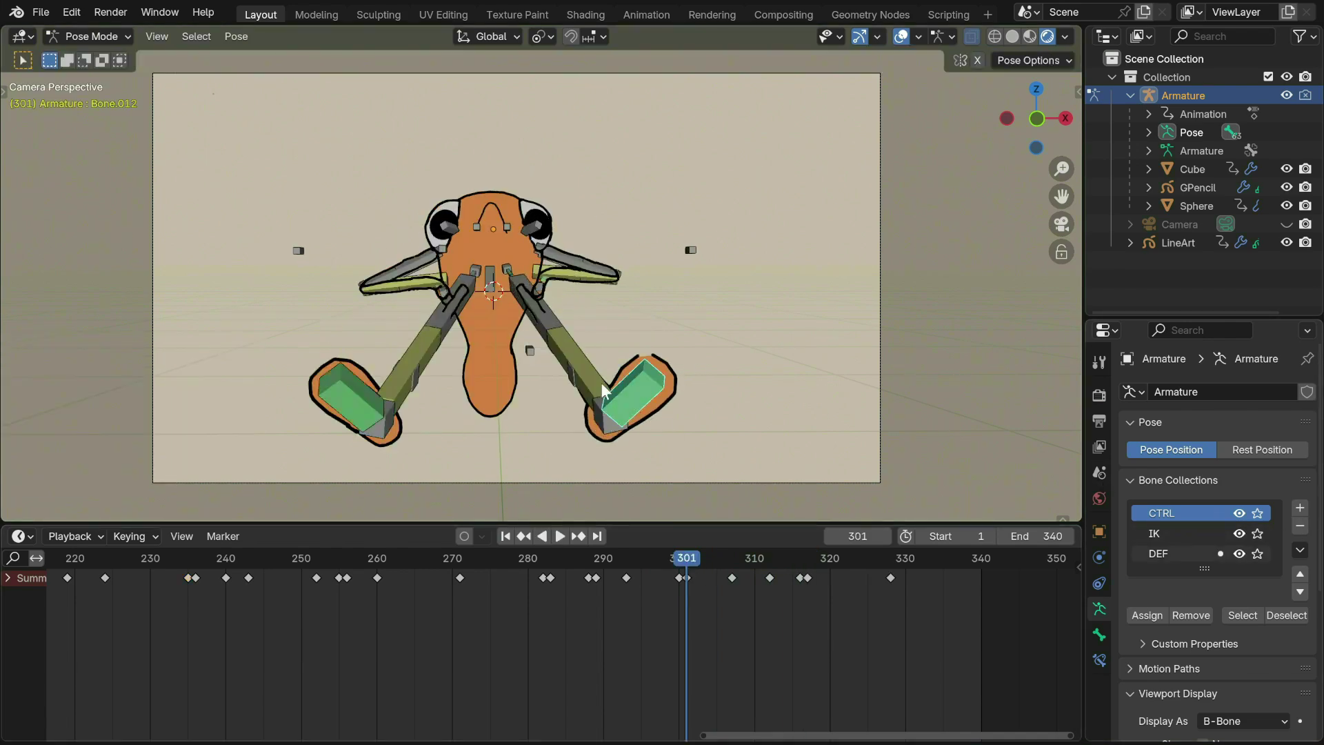
pyautogui.click(1101, 661)
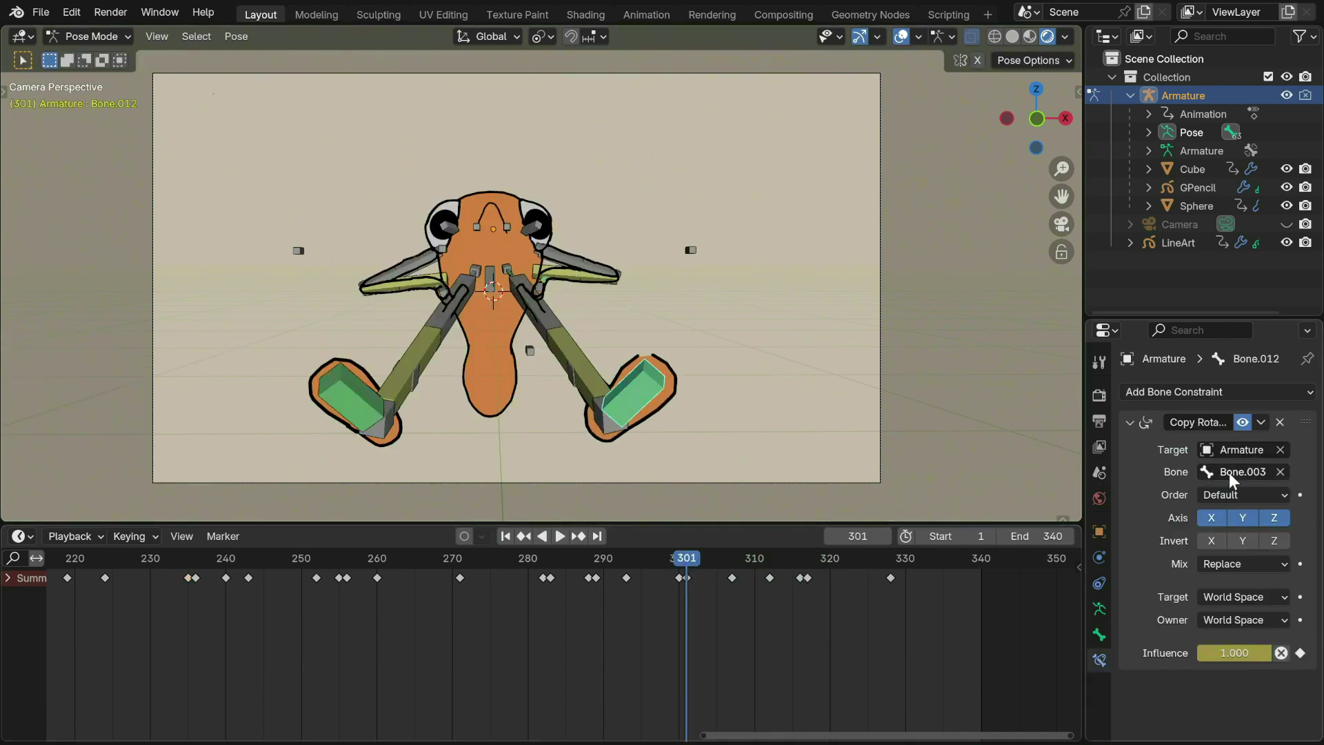
pyautogui.click(1100, 609)
pyautogui.click(1239, 554)
# Step: Rotate the IK bone of the enlarged foot on the tail-free outer side by about -48.6° at frame 301
pyautogui.click(628, 395)
pyautogui.press('r')
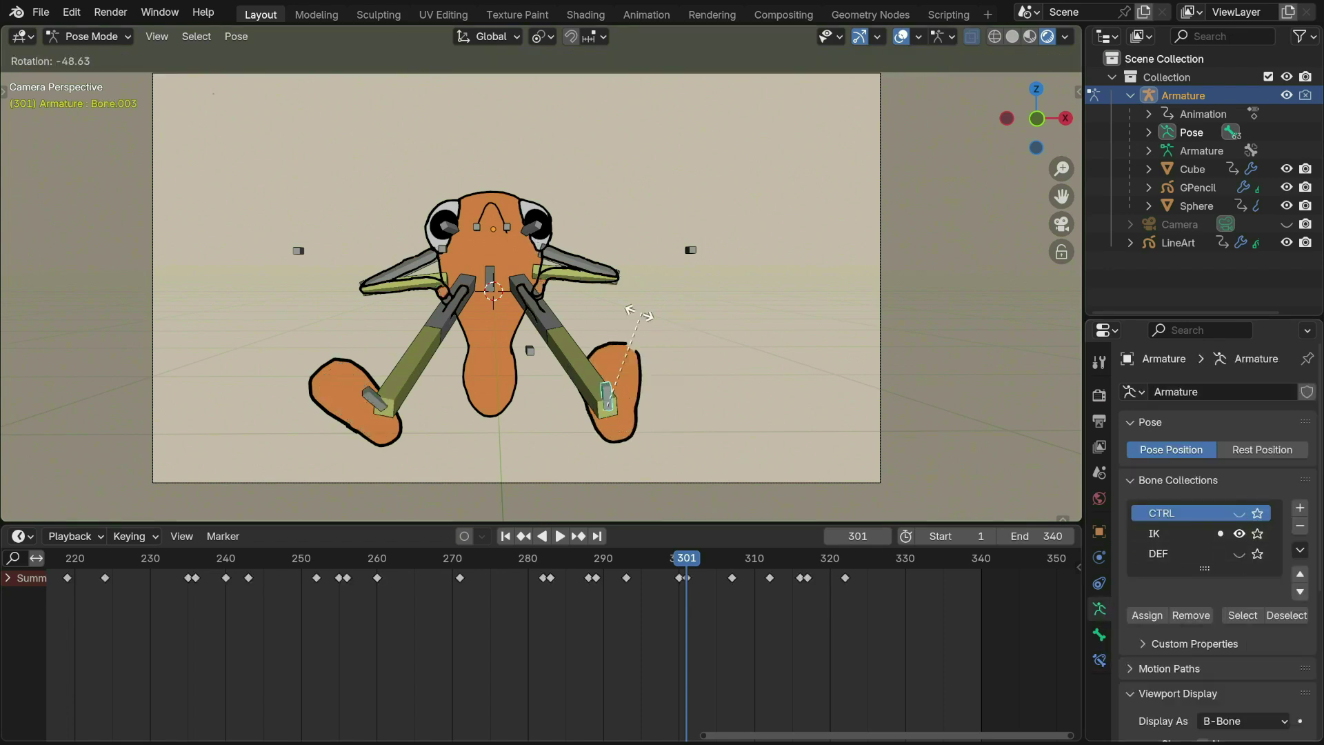
pyautogui.click(642, 314)
# Step: Move the IK bone at the body's centre, play back to frame 328 and show the CTRL bones instead of the IK bones
pyautogui.click(494, 274)
pyautogui.press('g')
pyautogui.click(542, 292)
pyautogui.press('space')
pyautogui.press('space')
pyautogui.click(1240, 533)
pyautogui.click(1239, 513)
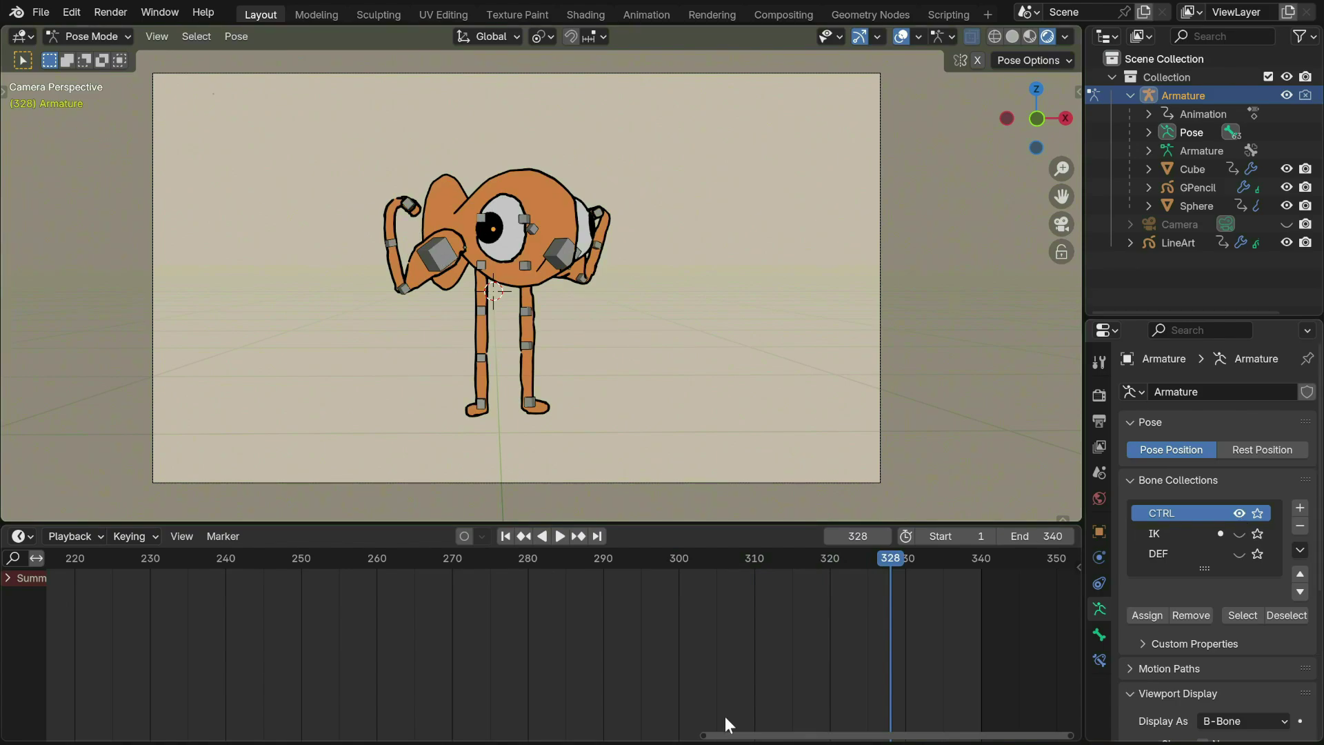